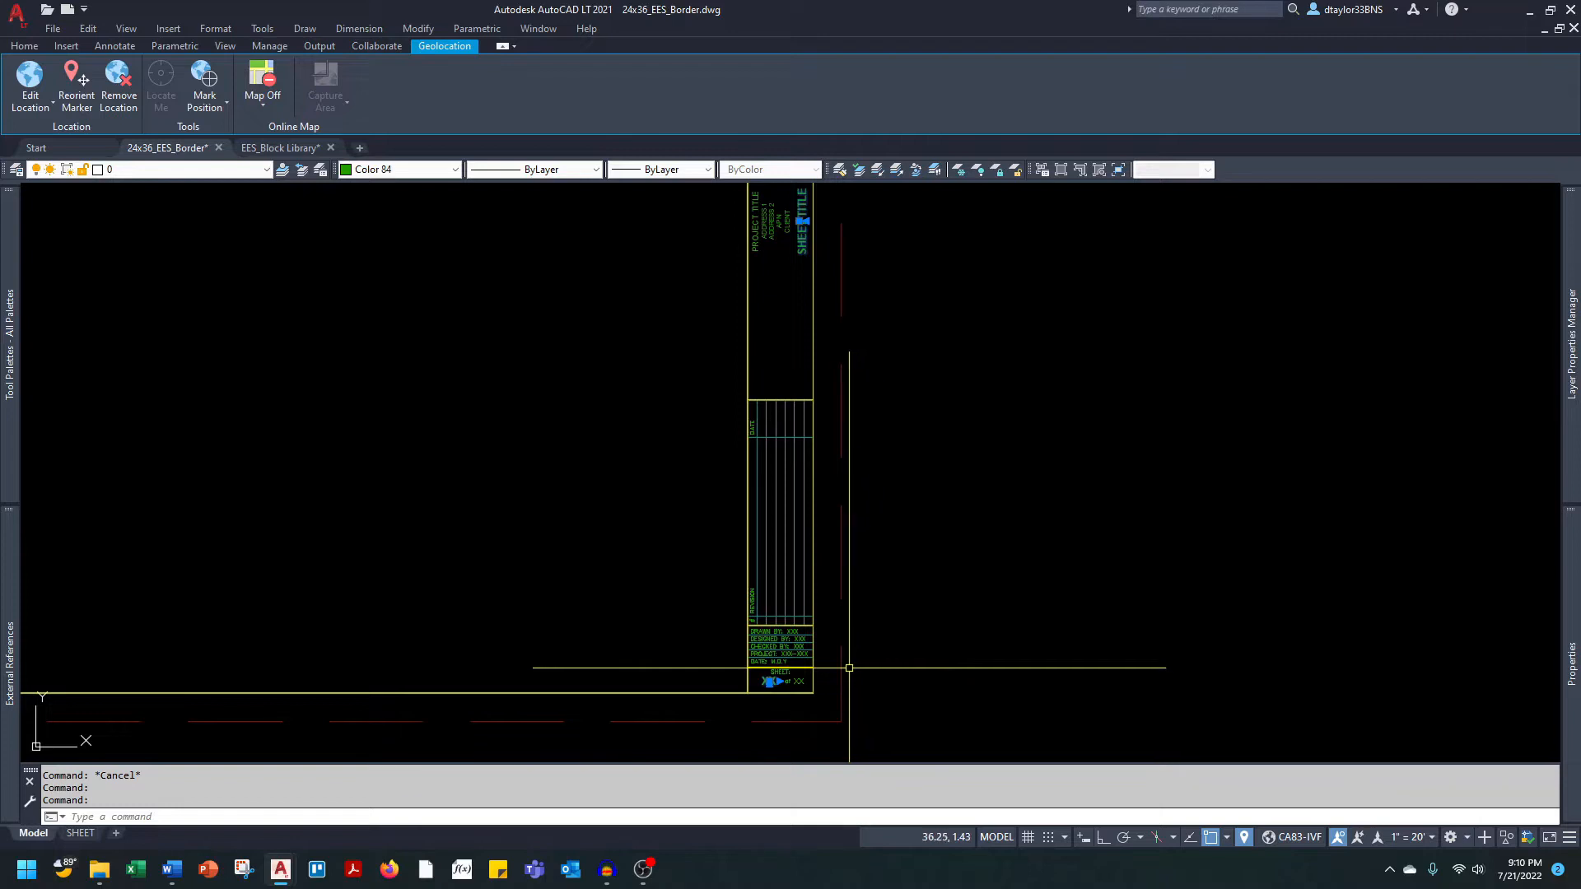
# Copy the sheet number, sheet title and dashed sheet outline to the clipboard with base point 0,0.
pyautogui.click(840, 659)
pyautogui.scroll(-3, 978, 656)
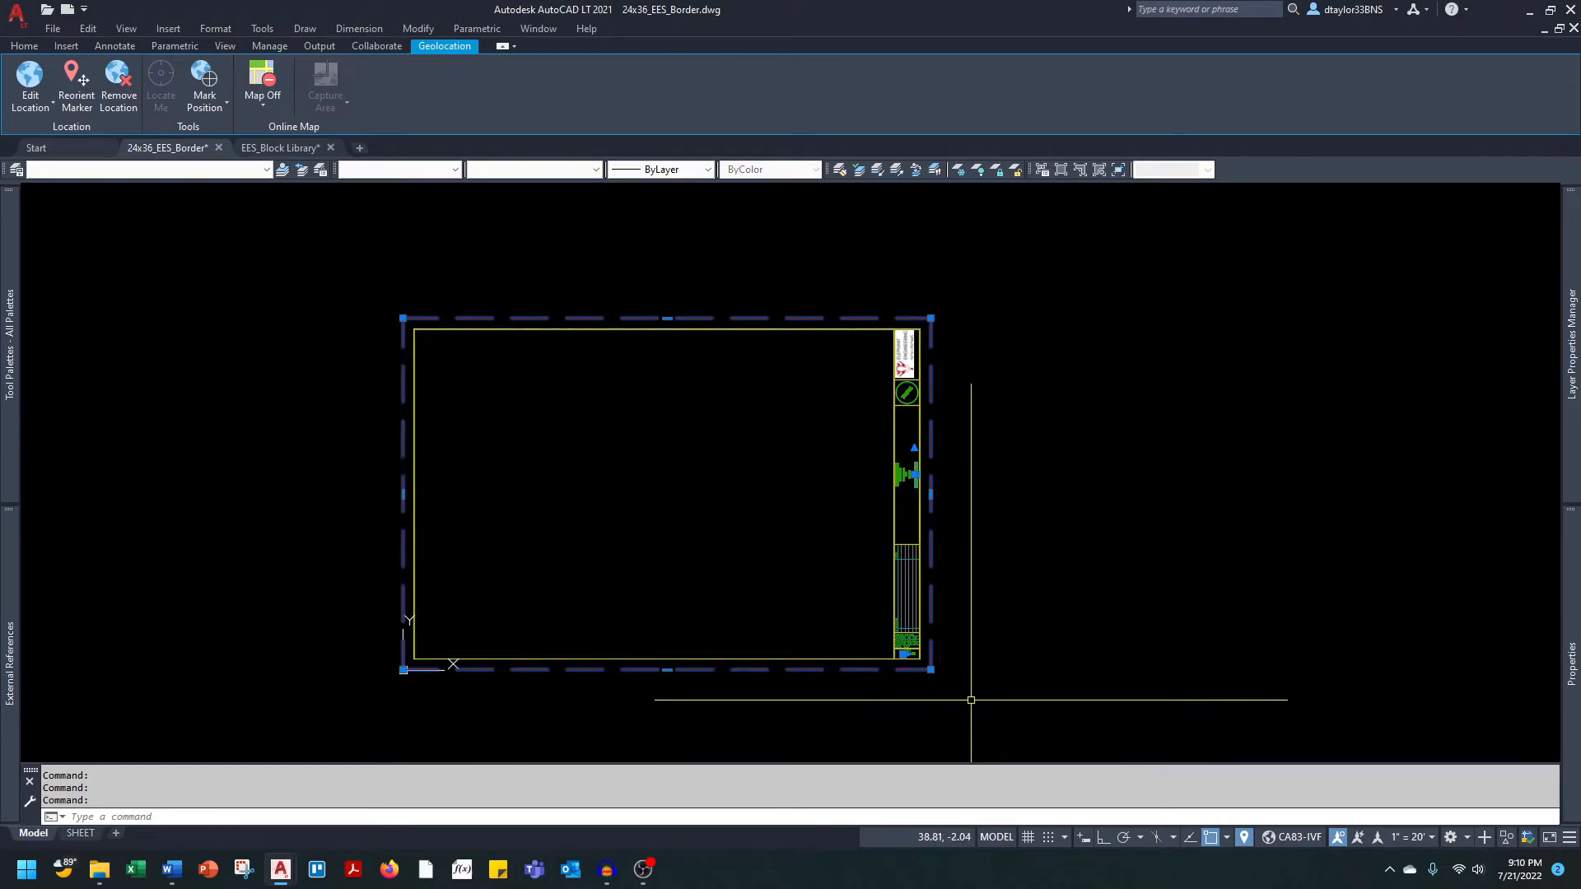
pyautogui.scroll(2, 910, 674)
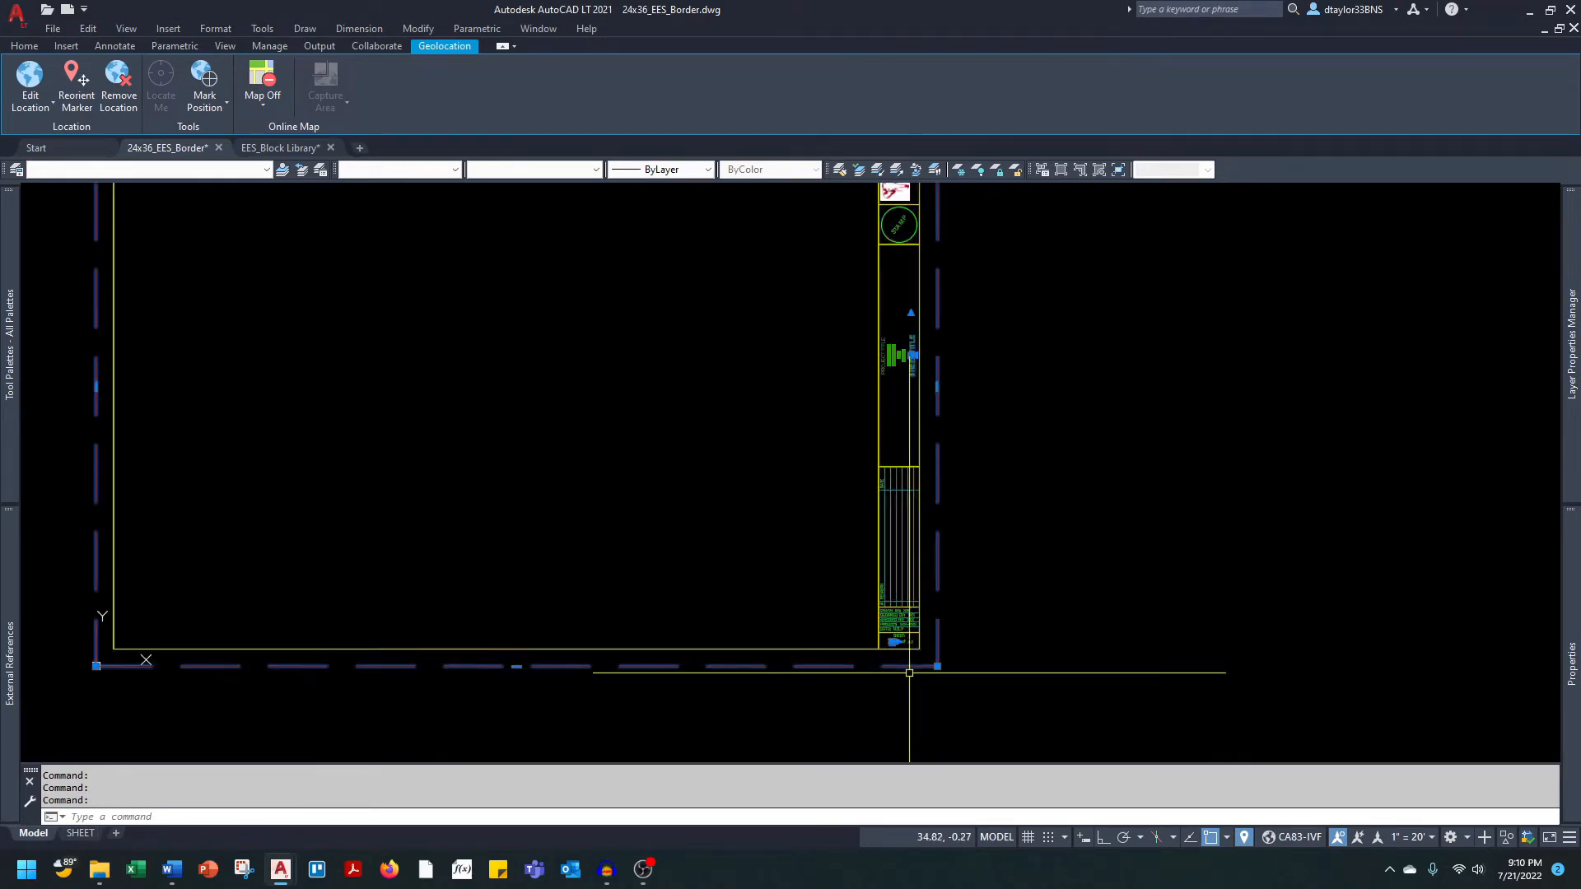
pyautogui.scroll(1, 902, 652)
pyautogui.scroll(-1, 900, 651)
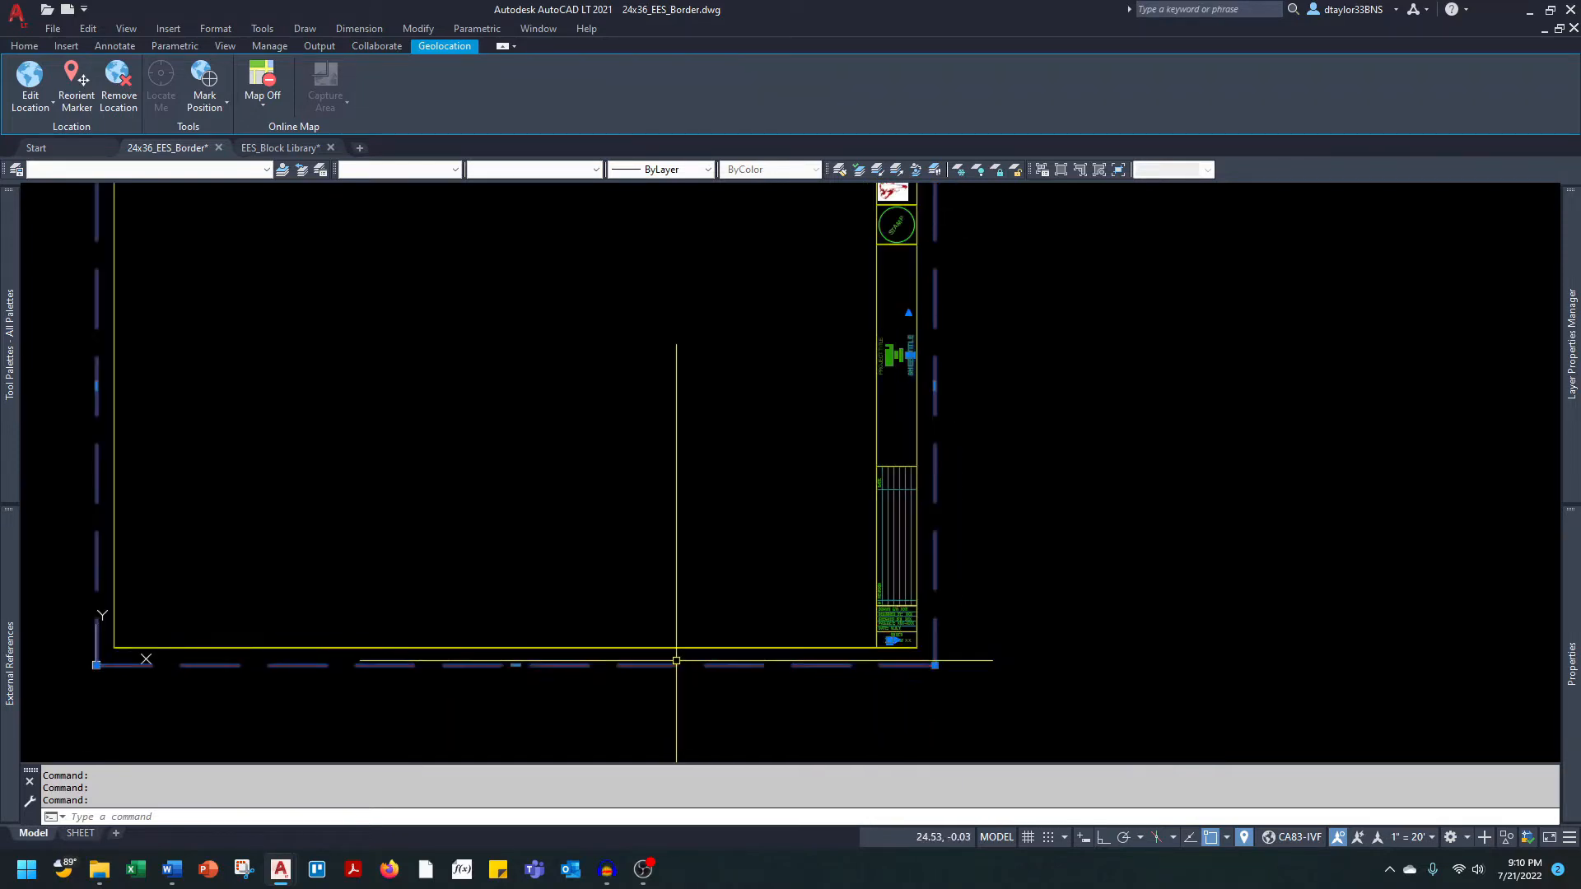
pyautogui.scroll(-2, 681, 656)
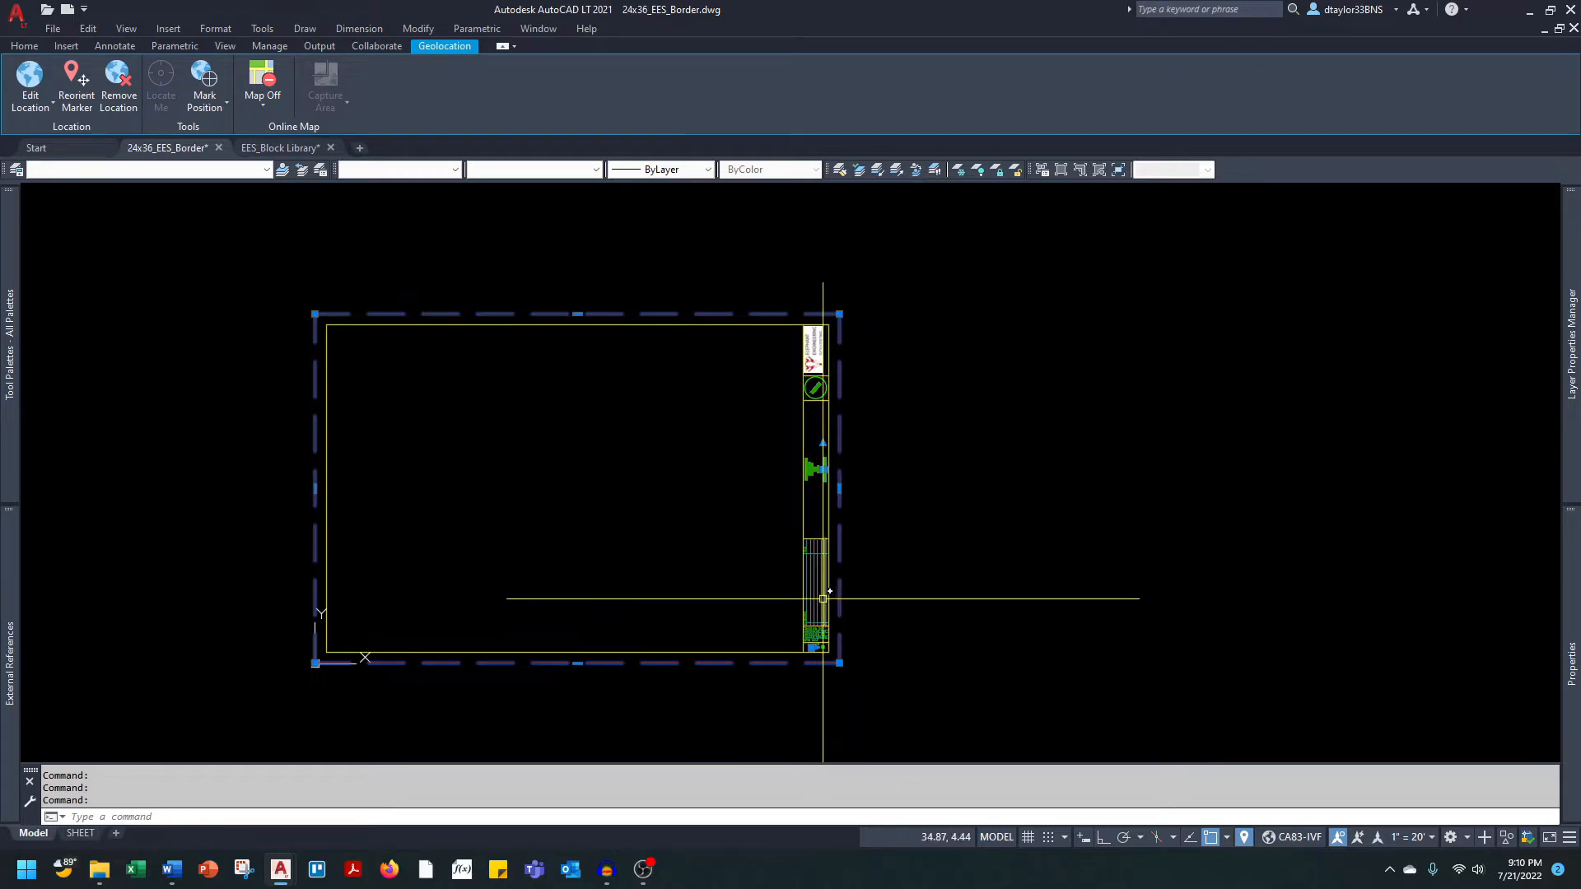
pyautogui.scroll(2, 836, 657)
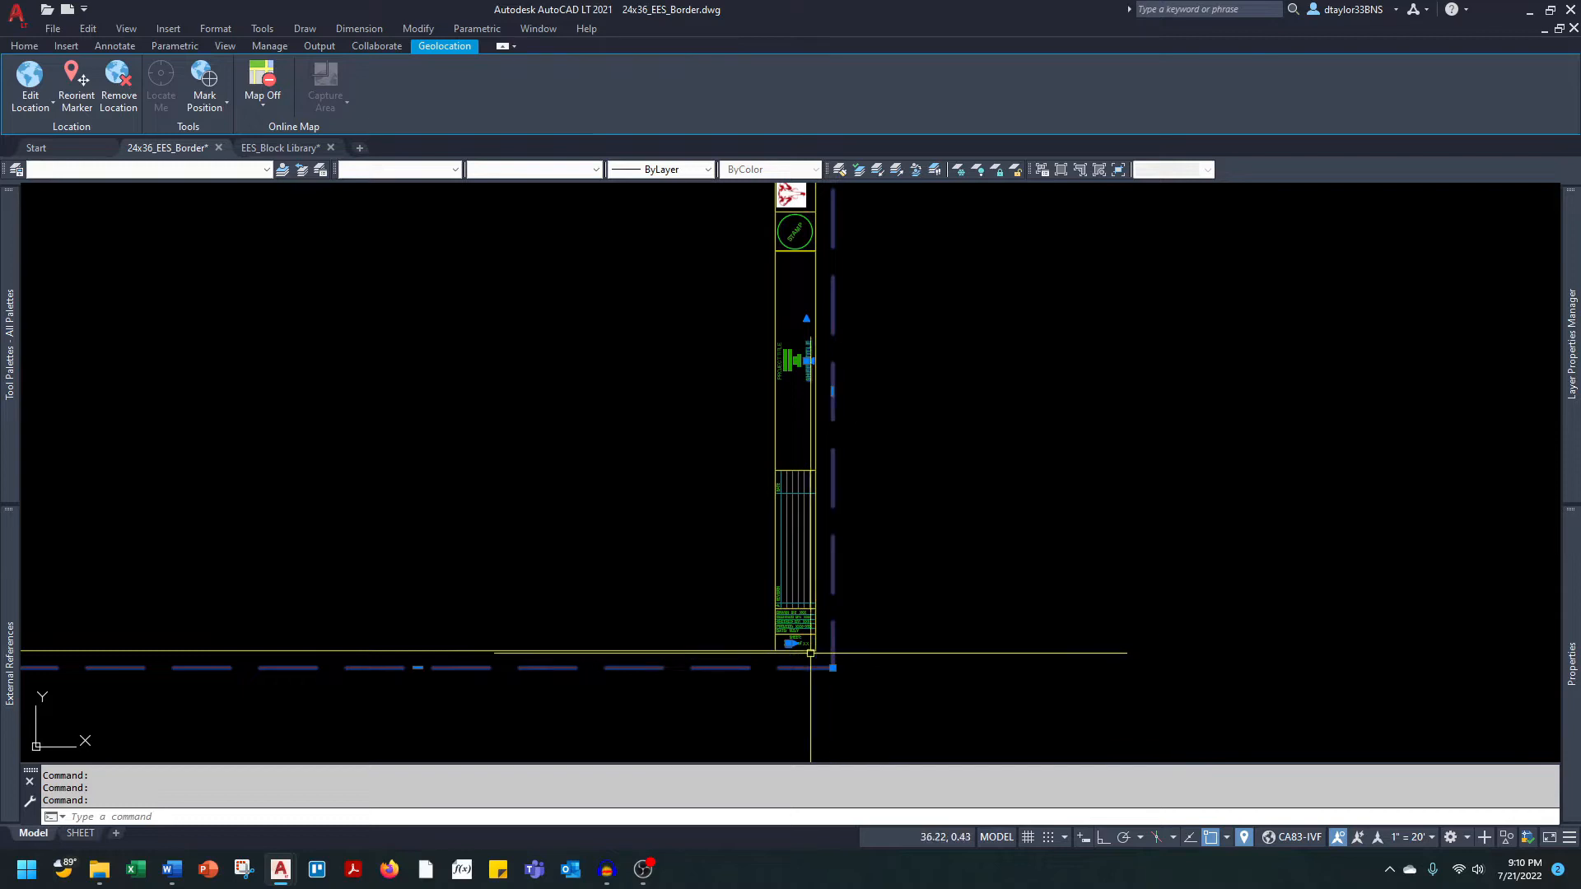
pyautogui.rightClick(705, 511)
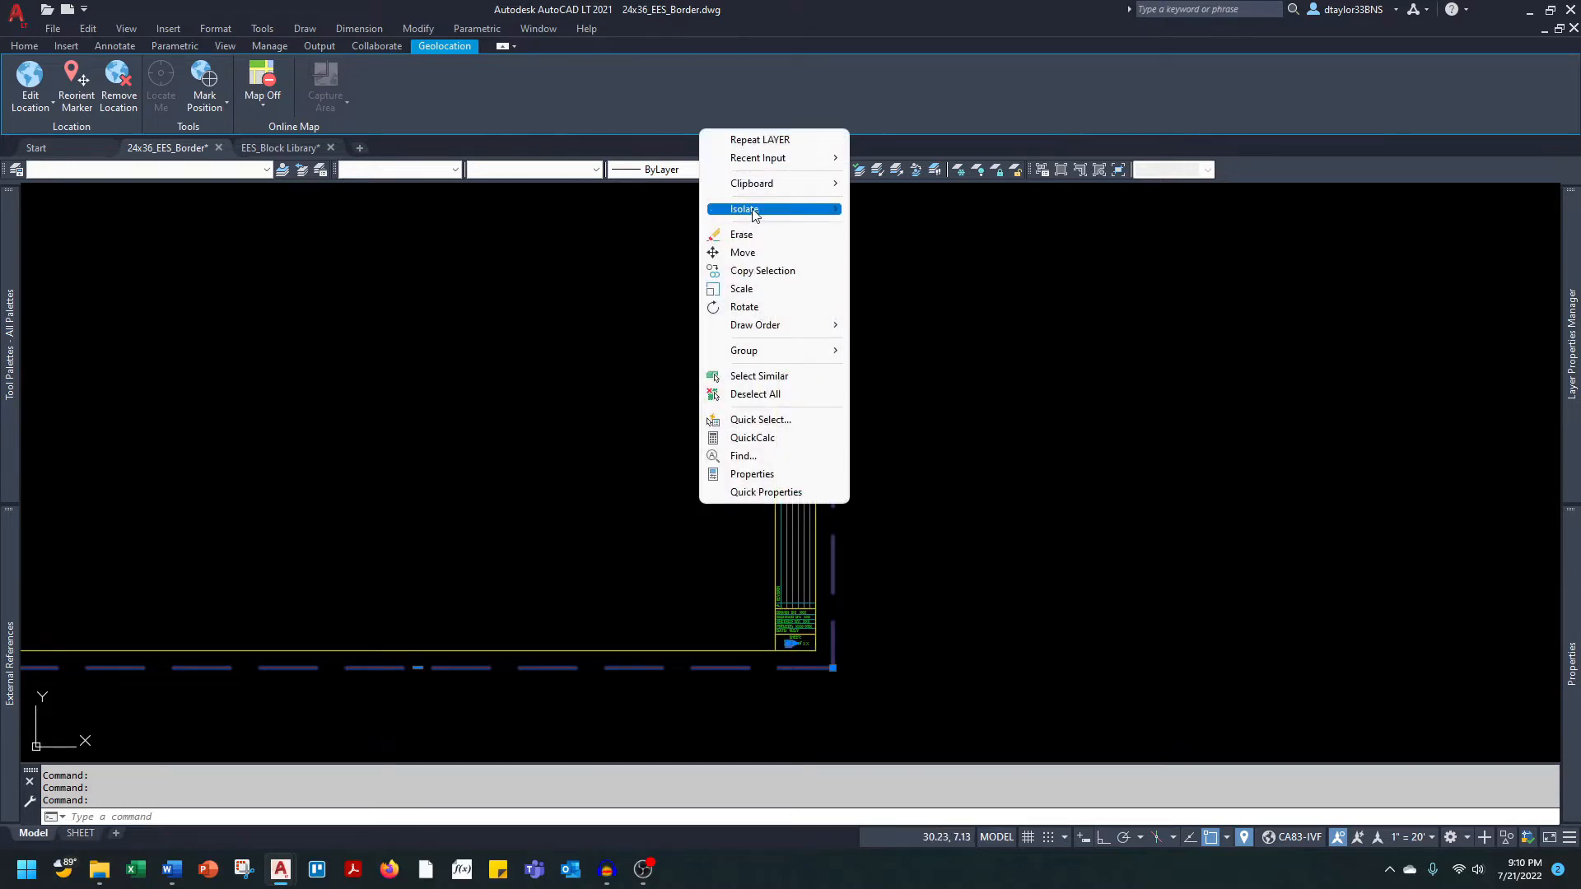
pyautogui.moveTo(759, 184)
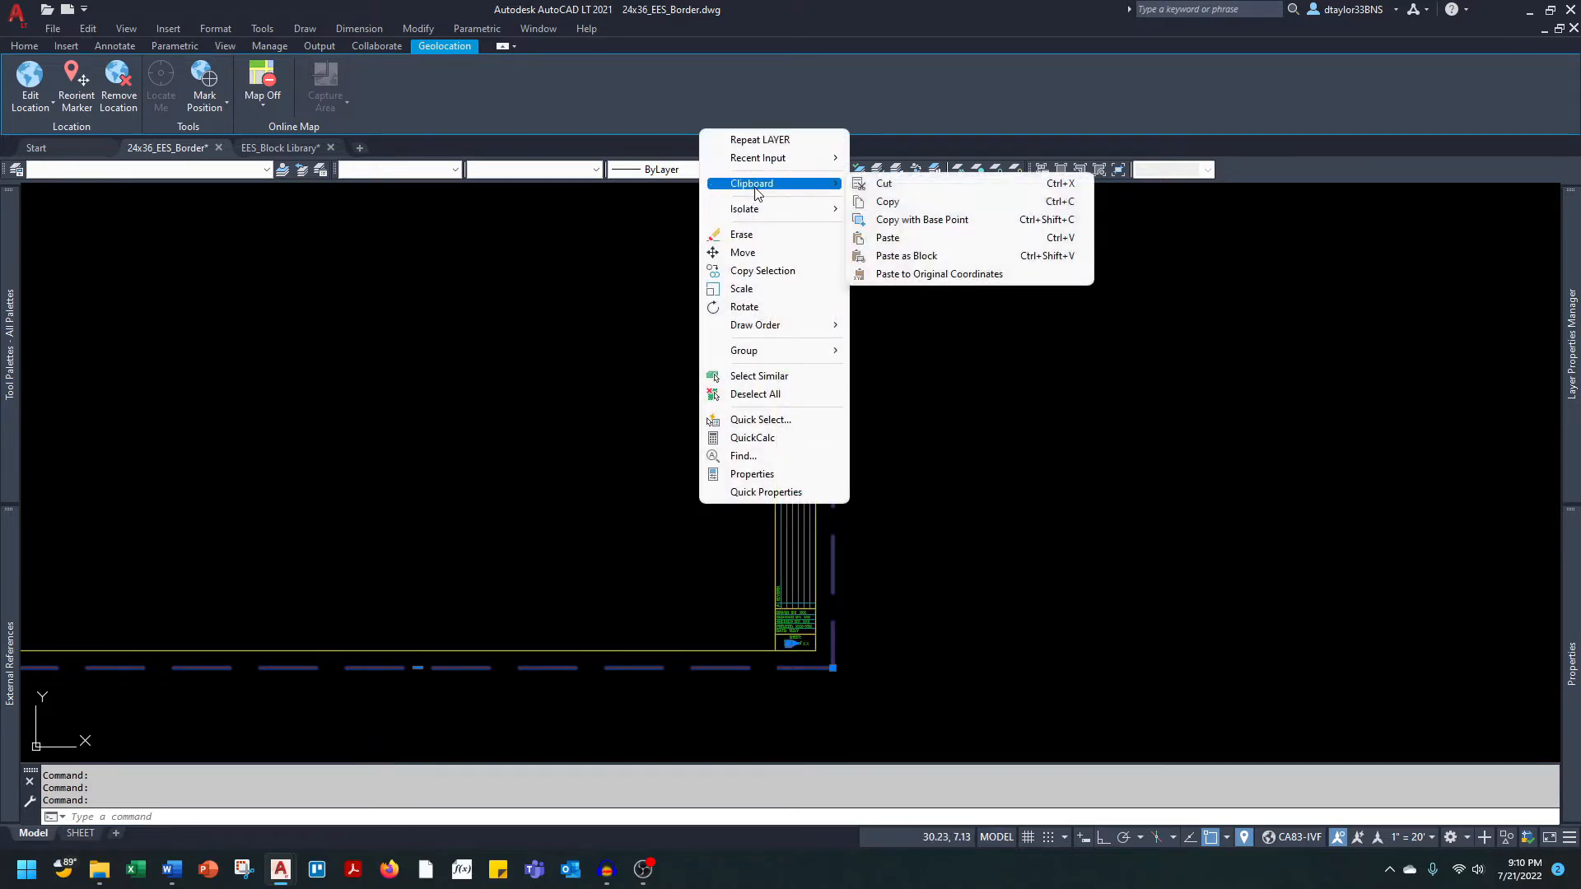
pyautogui.click(904, 227)
pyautogui.write('0')
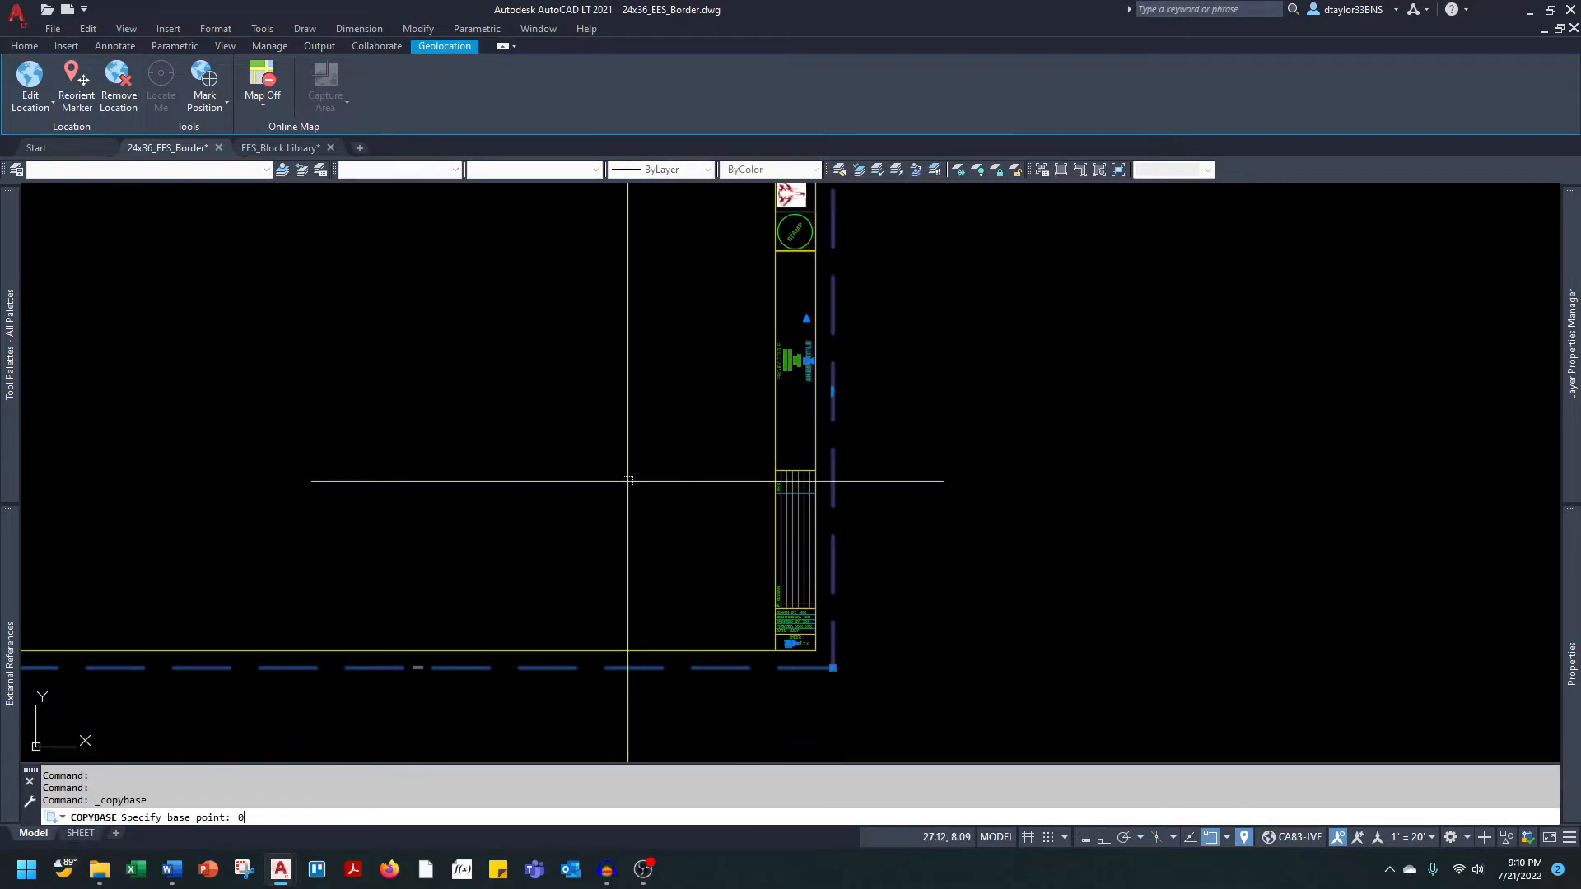
pyautogui.write(',0')
pyautogui.press('Return')
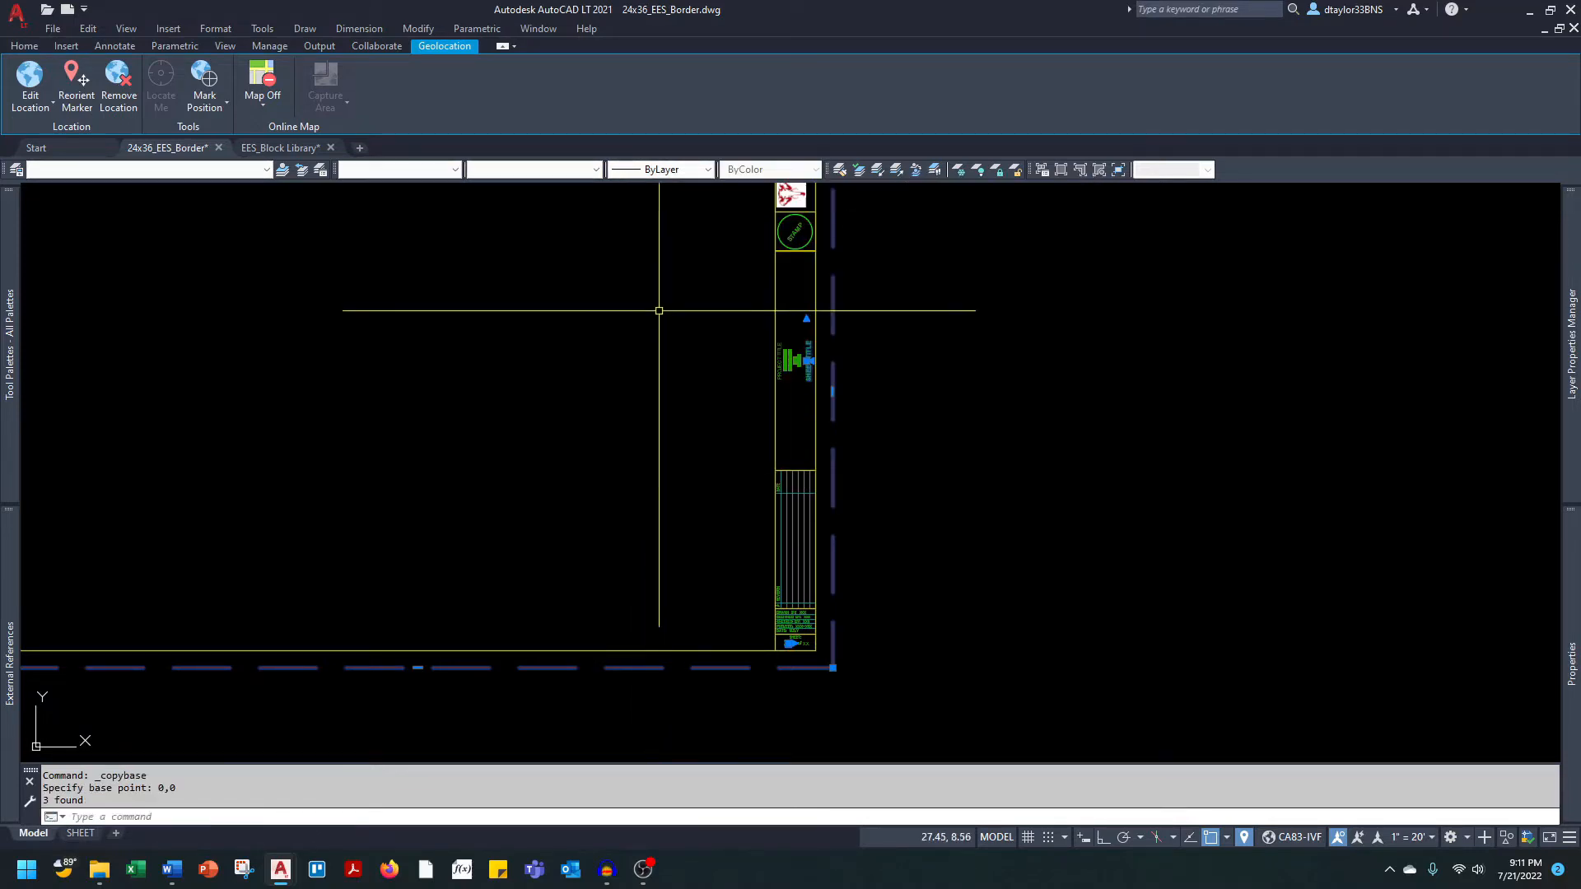
# Paste the copied outline and text into an empty area of the EES_Block Library drawing.
pyautogui.hotkey('ctrl', 'Tab')
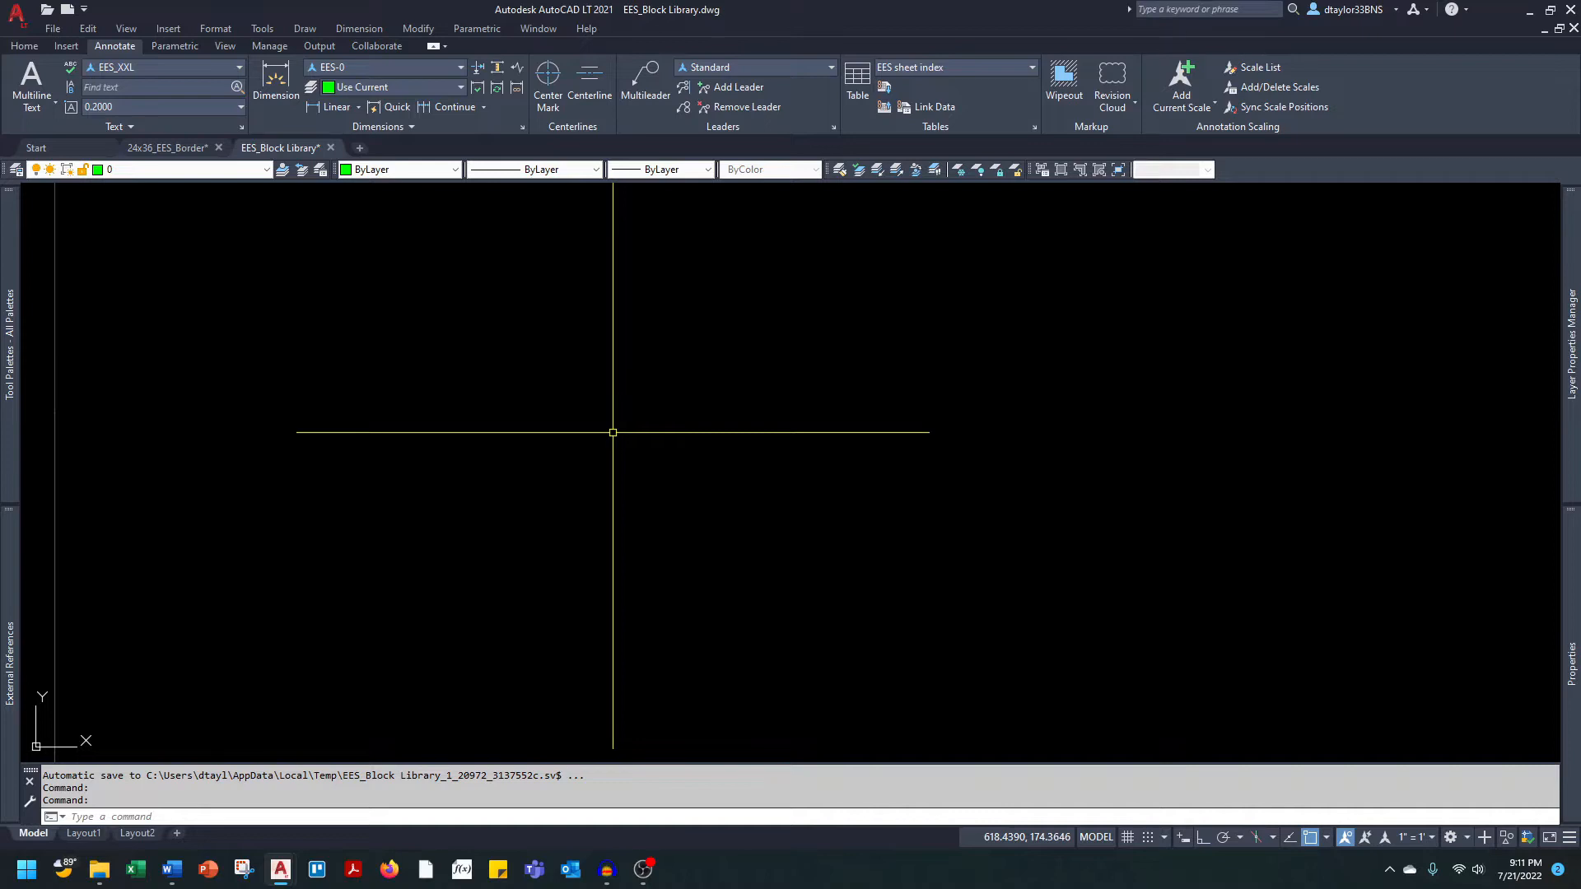
pyautogui.hotkey('ctrl', 'v')
pyautogui.scroll(-2, 613, 432)
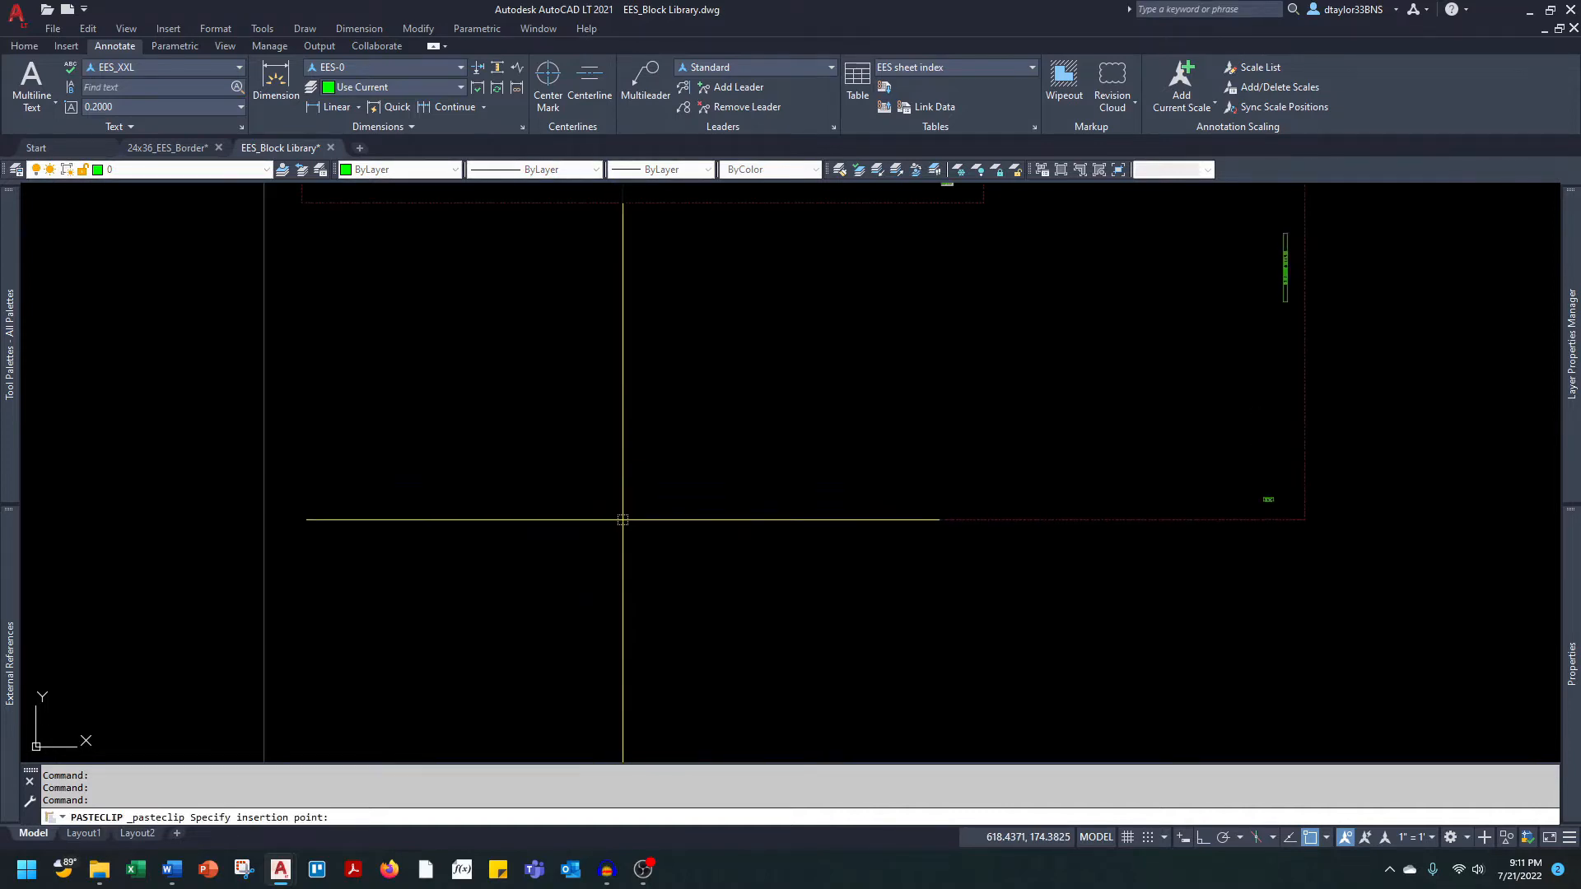
pyautogui.moveTo(616, 610); pyautogui.dragTo(431, 382, button='middle')
pyautogui.click(192, 648)
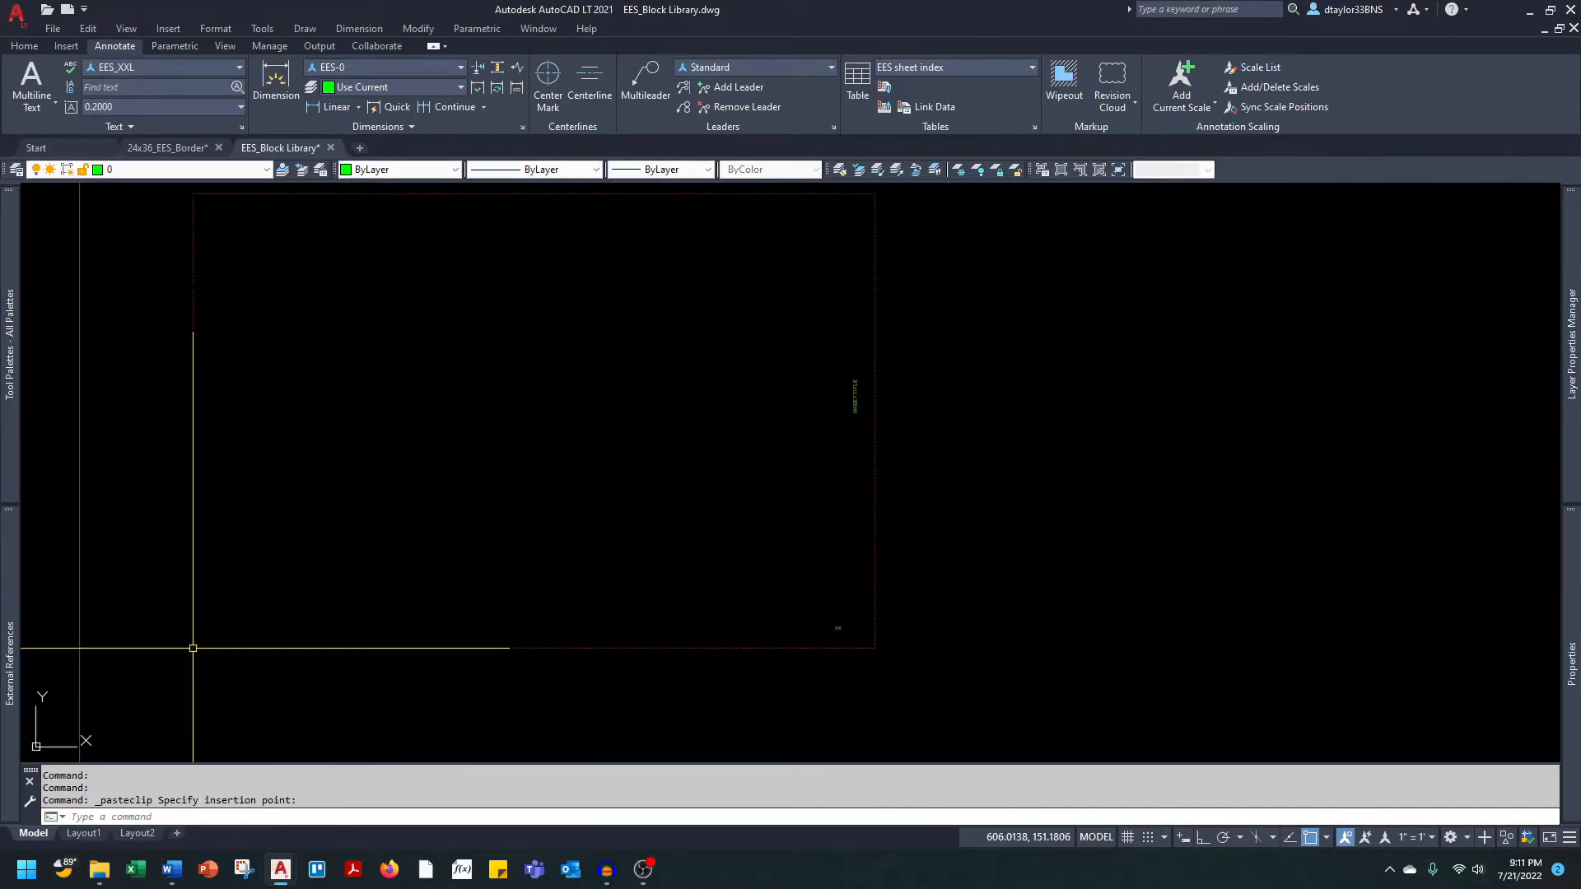
pyautogui.press('Escape')
# Replace the XX sheet number text with the CurrentSheetNumber field from the SheetSet category, using no format.
pyautogui.scroll(8, 840, 626)
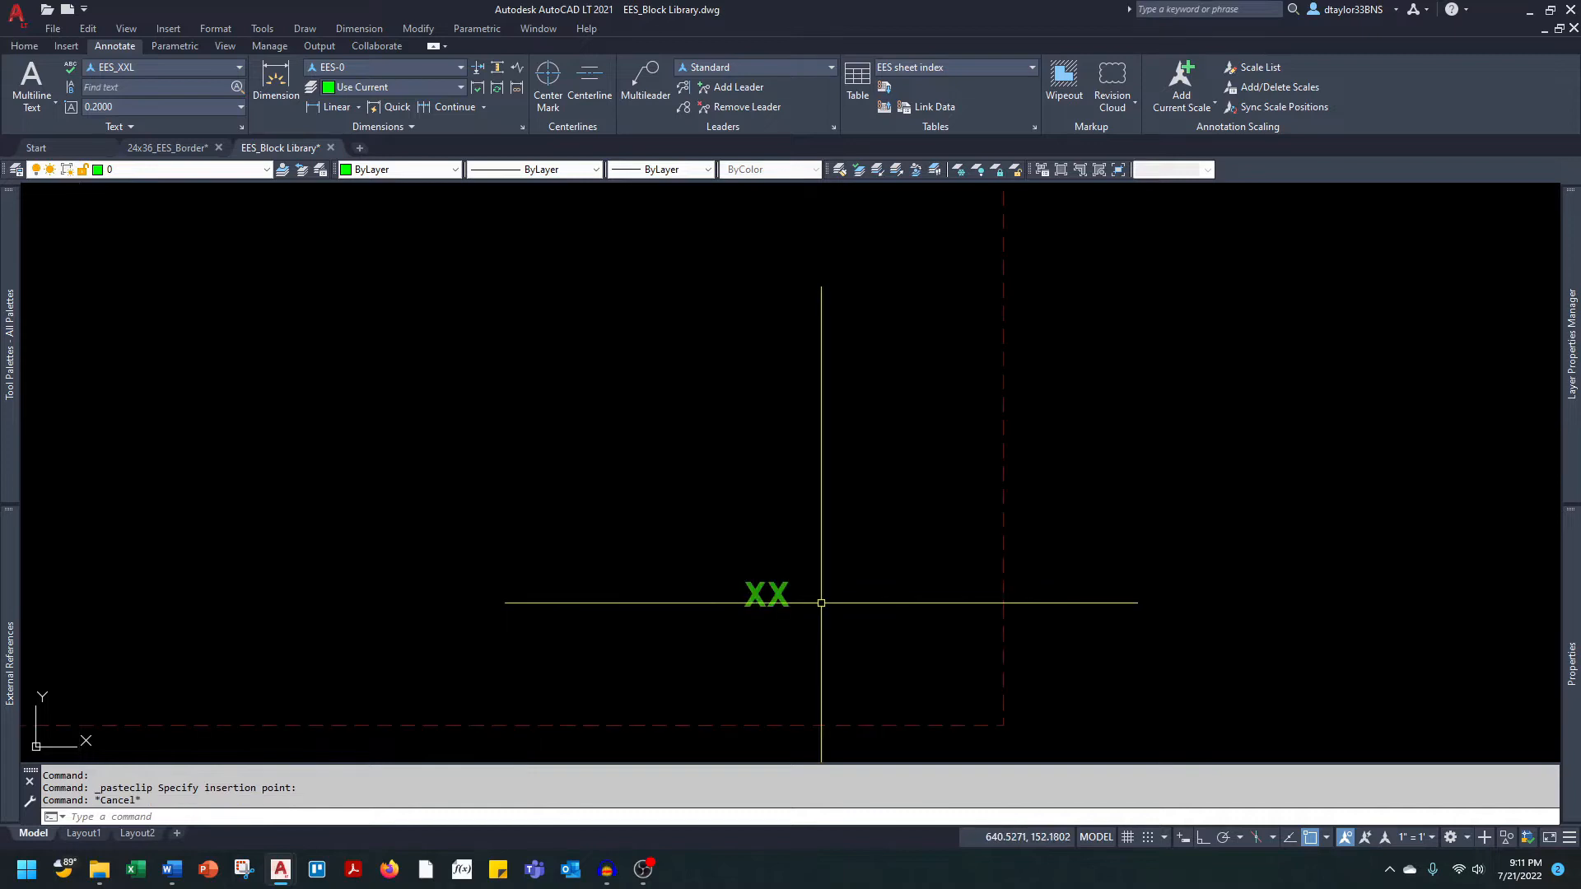
pyautogui.write('ed')
pyautogui.press('Return')
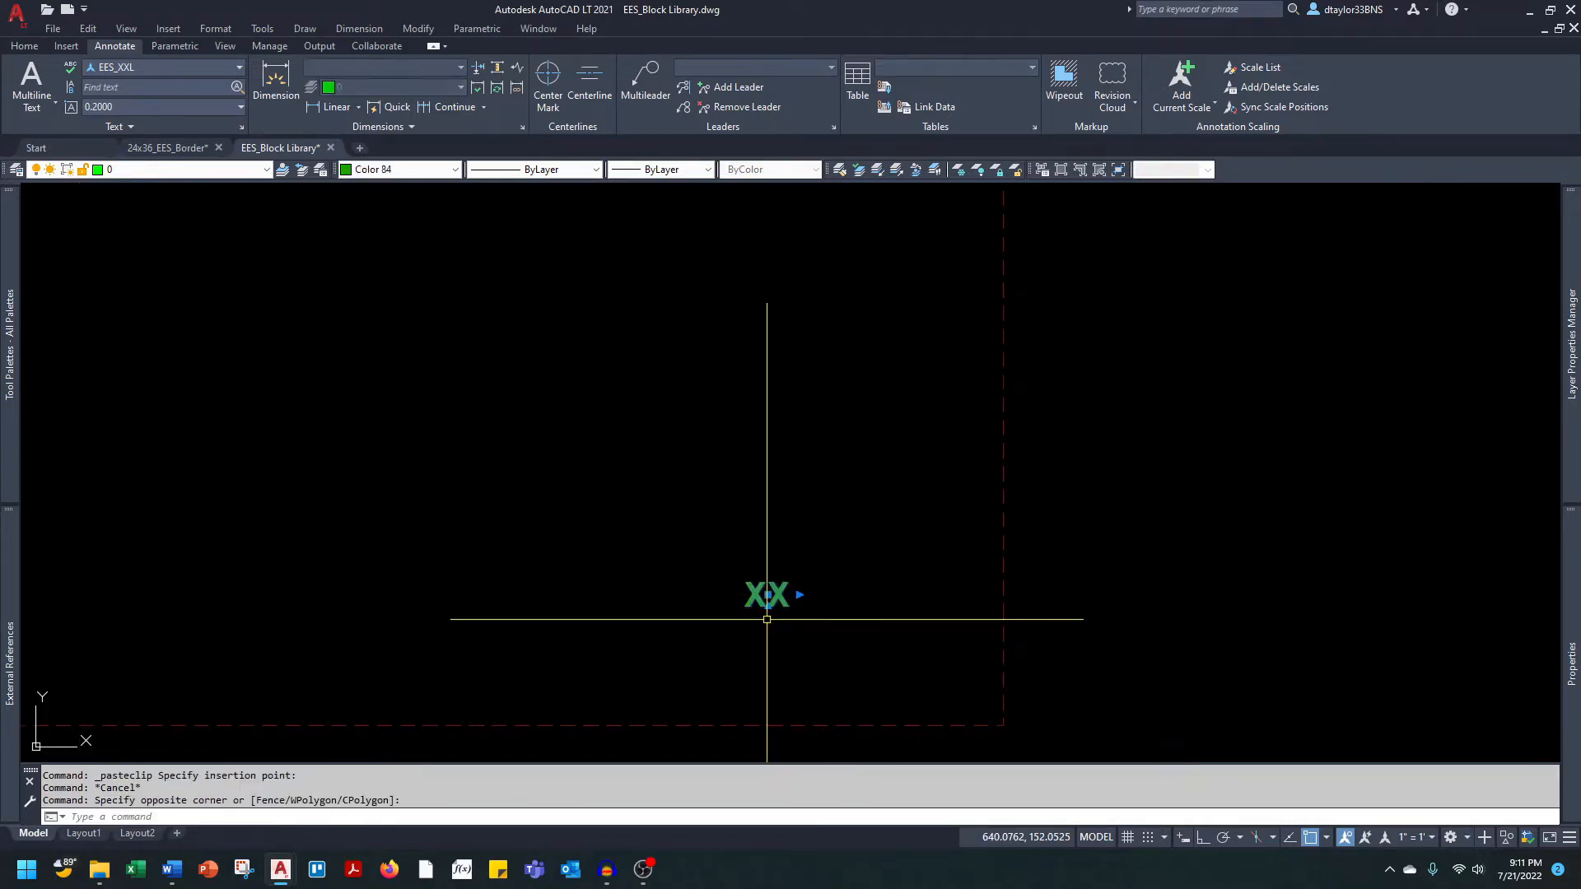
pyautogui.click(766, 595)
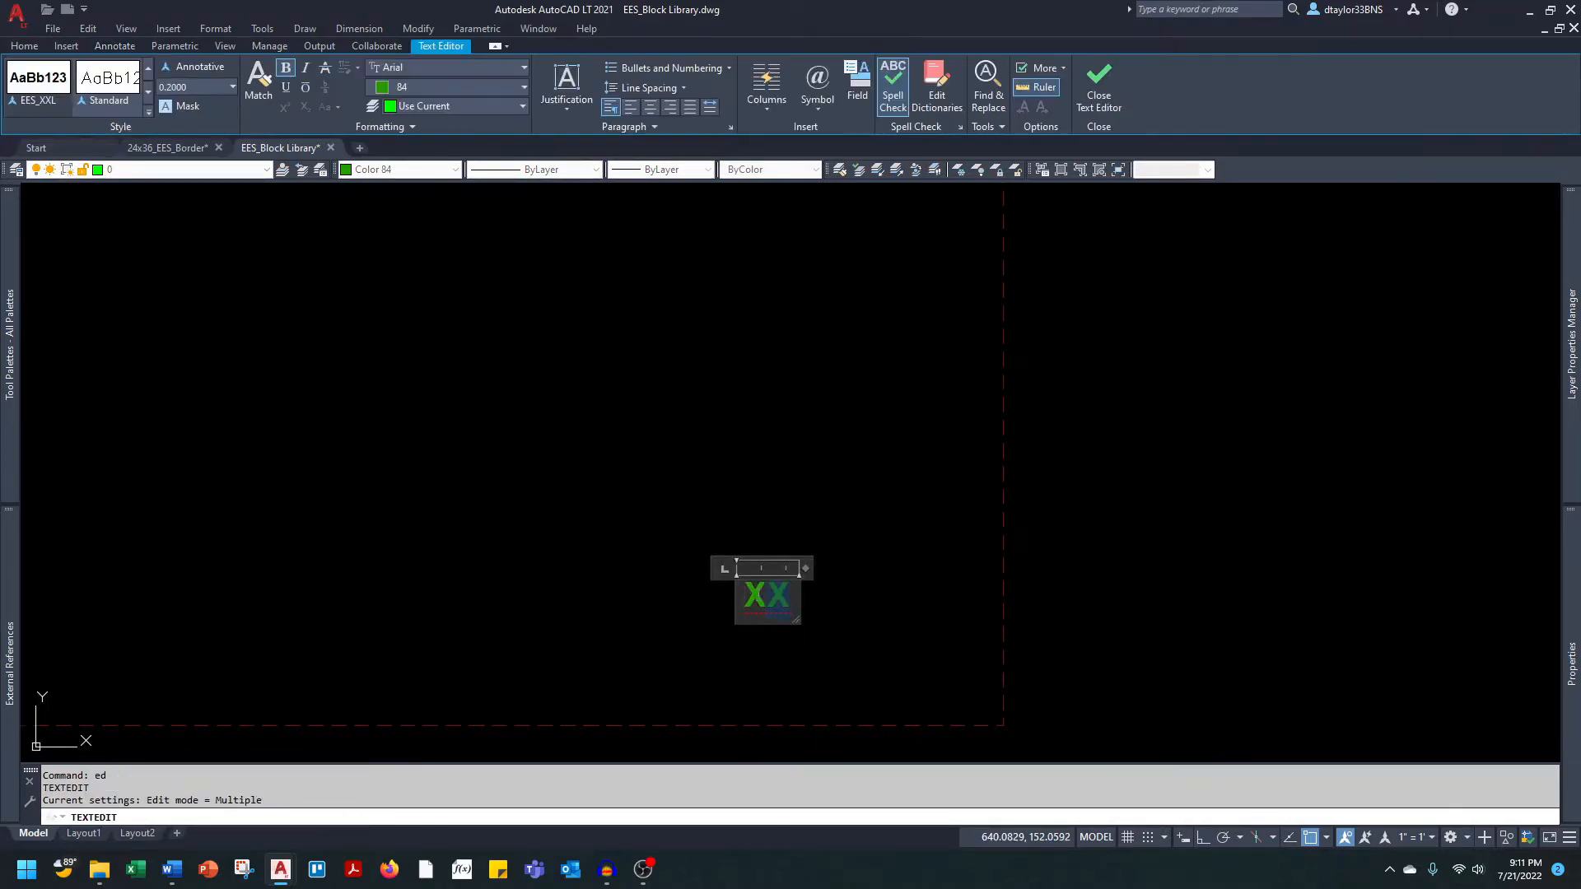
pyautogui.rightClick(778, 601)
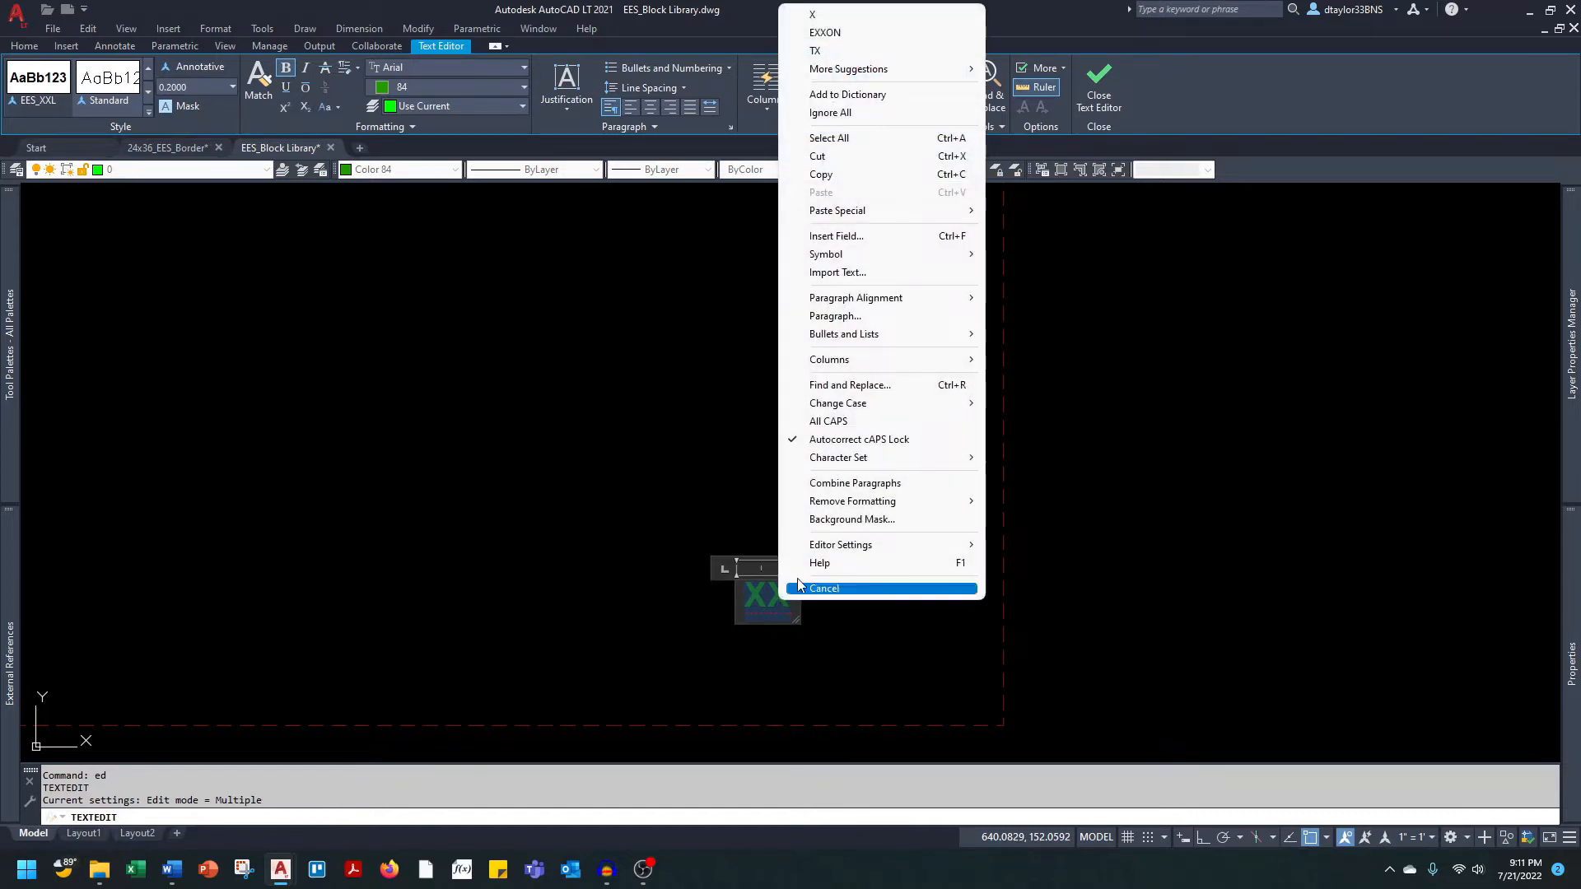
pyautogui.click(837, 239)
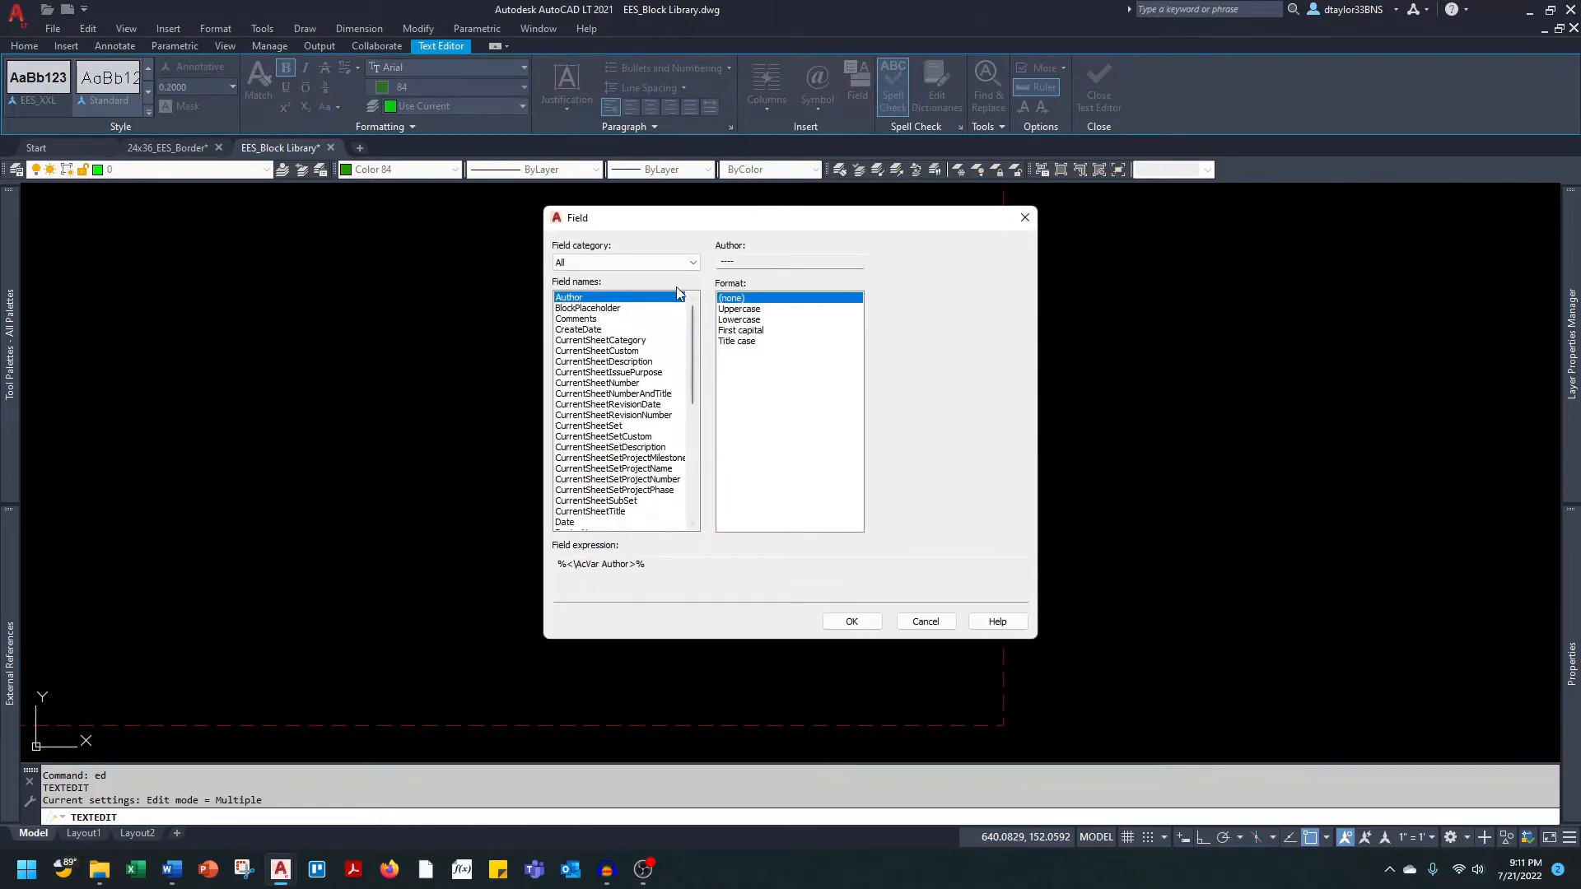
pyautogui.click(631, 263)
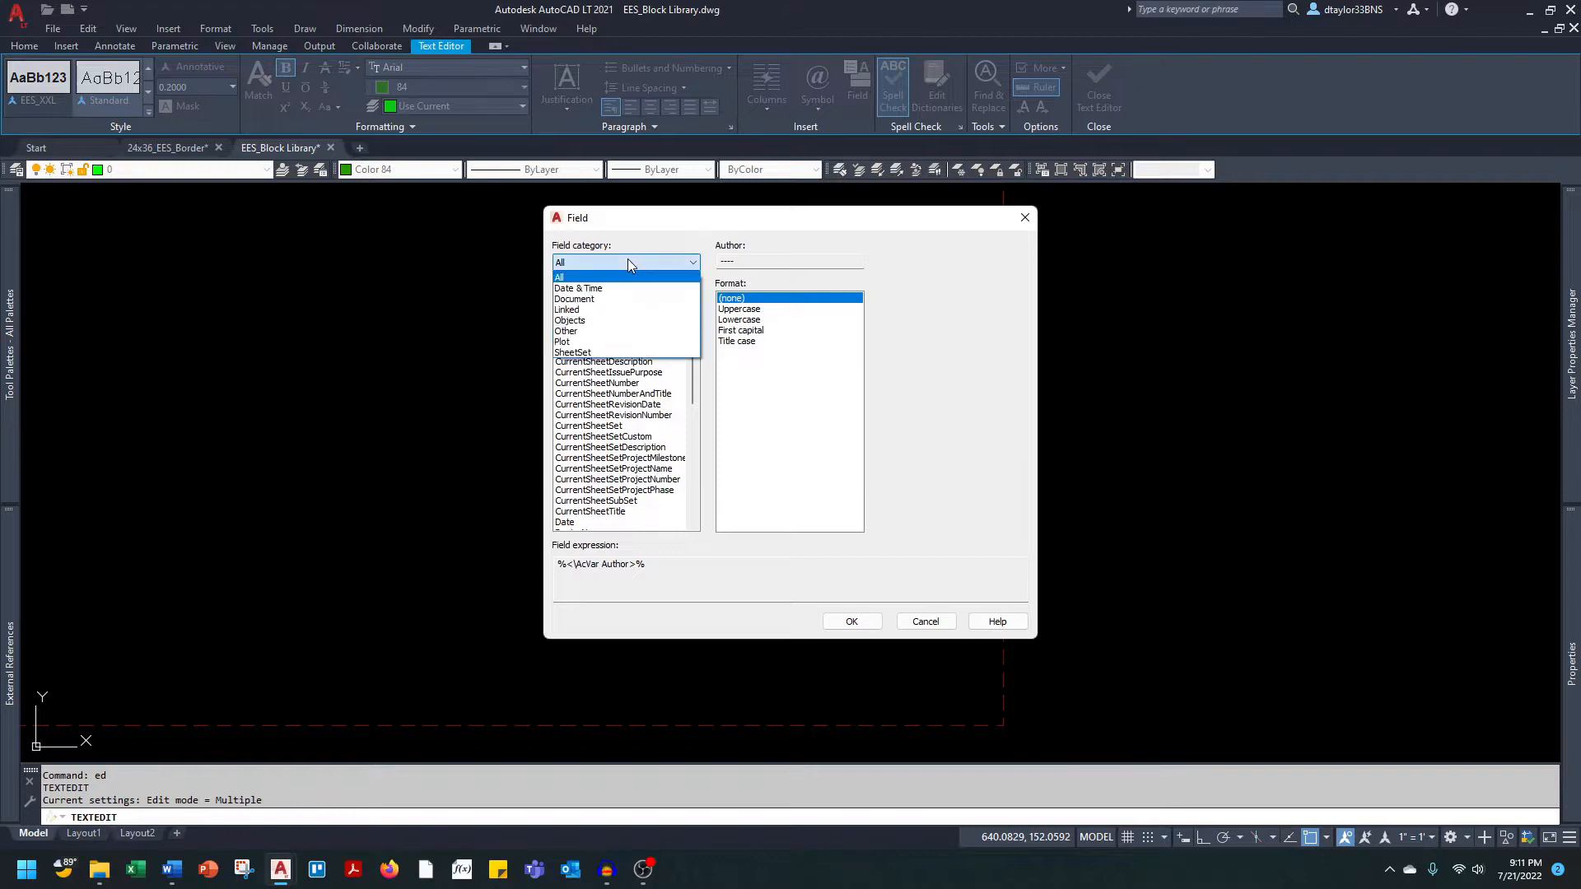
pyautogui.click(581, 353)
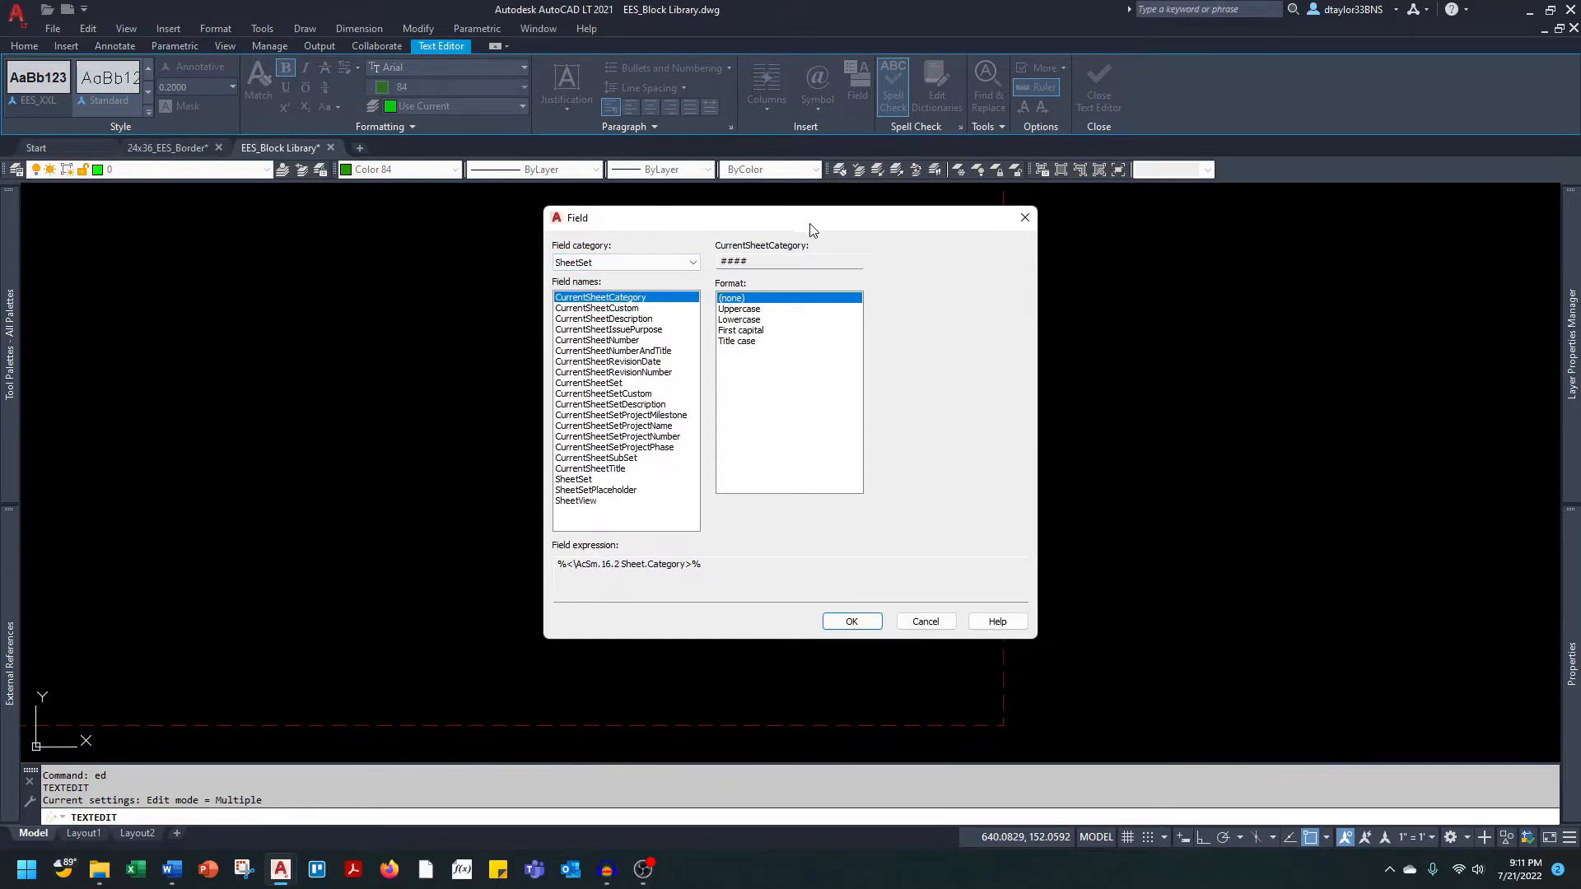
pyautogui.moveTo(810, 226); pyautogui.dragTo(1263, 248)
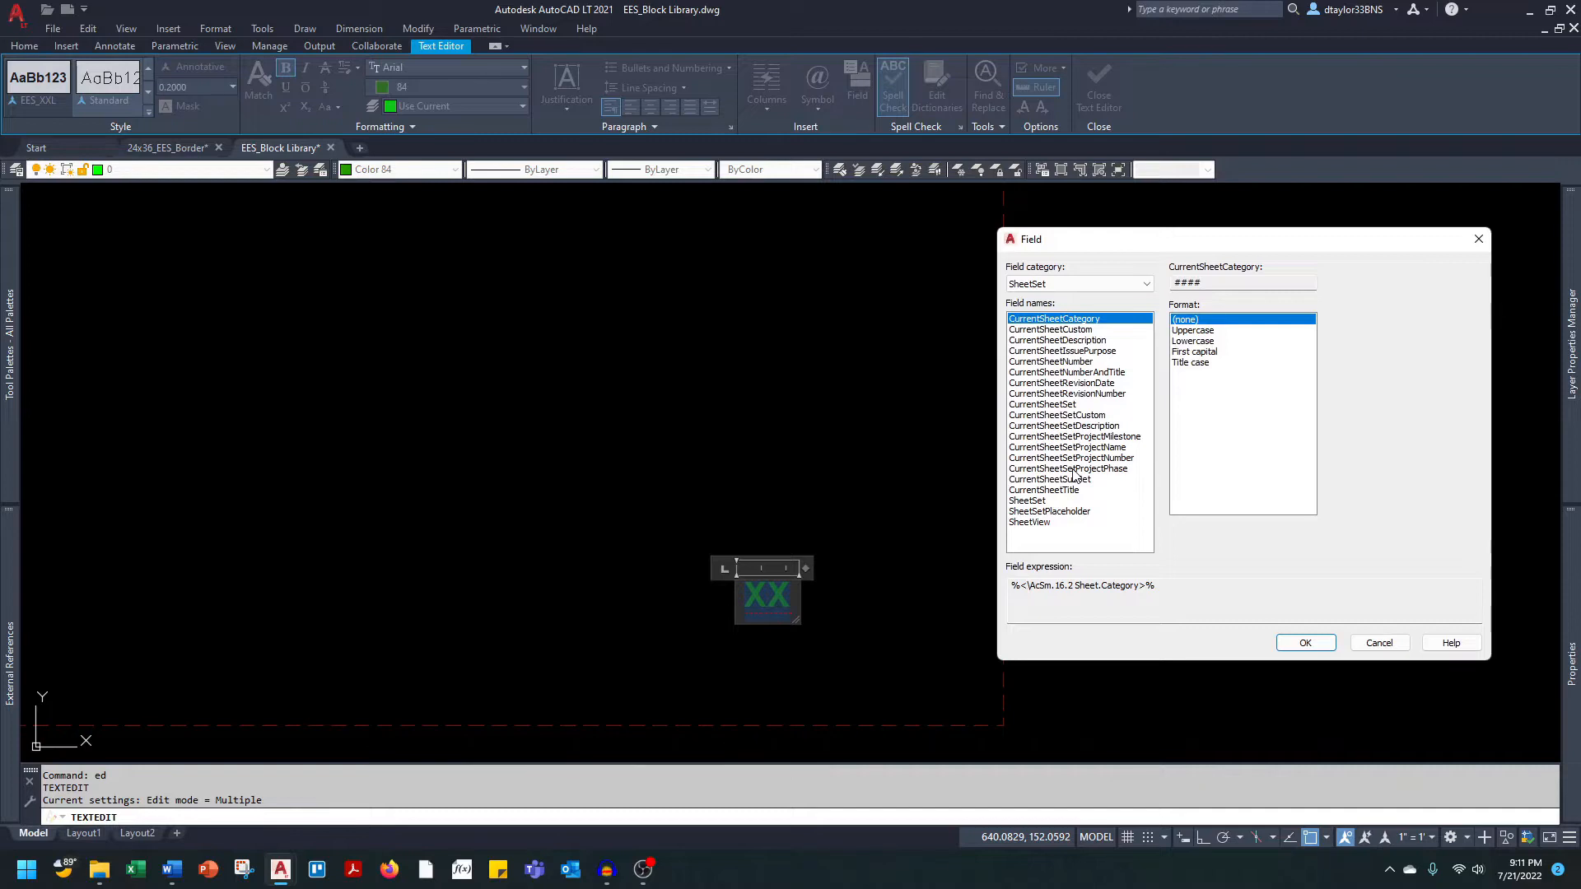
pyautogui.click(1062, 363)
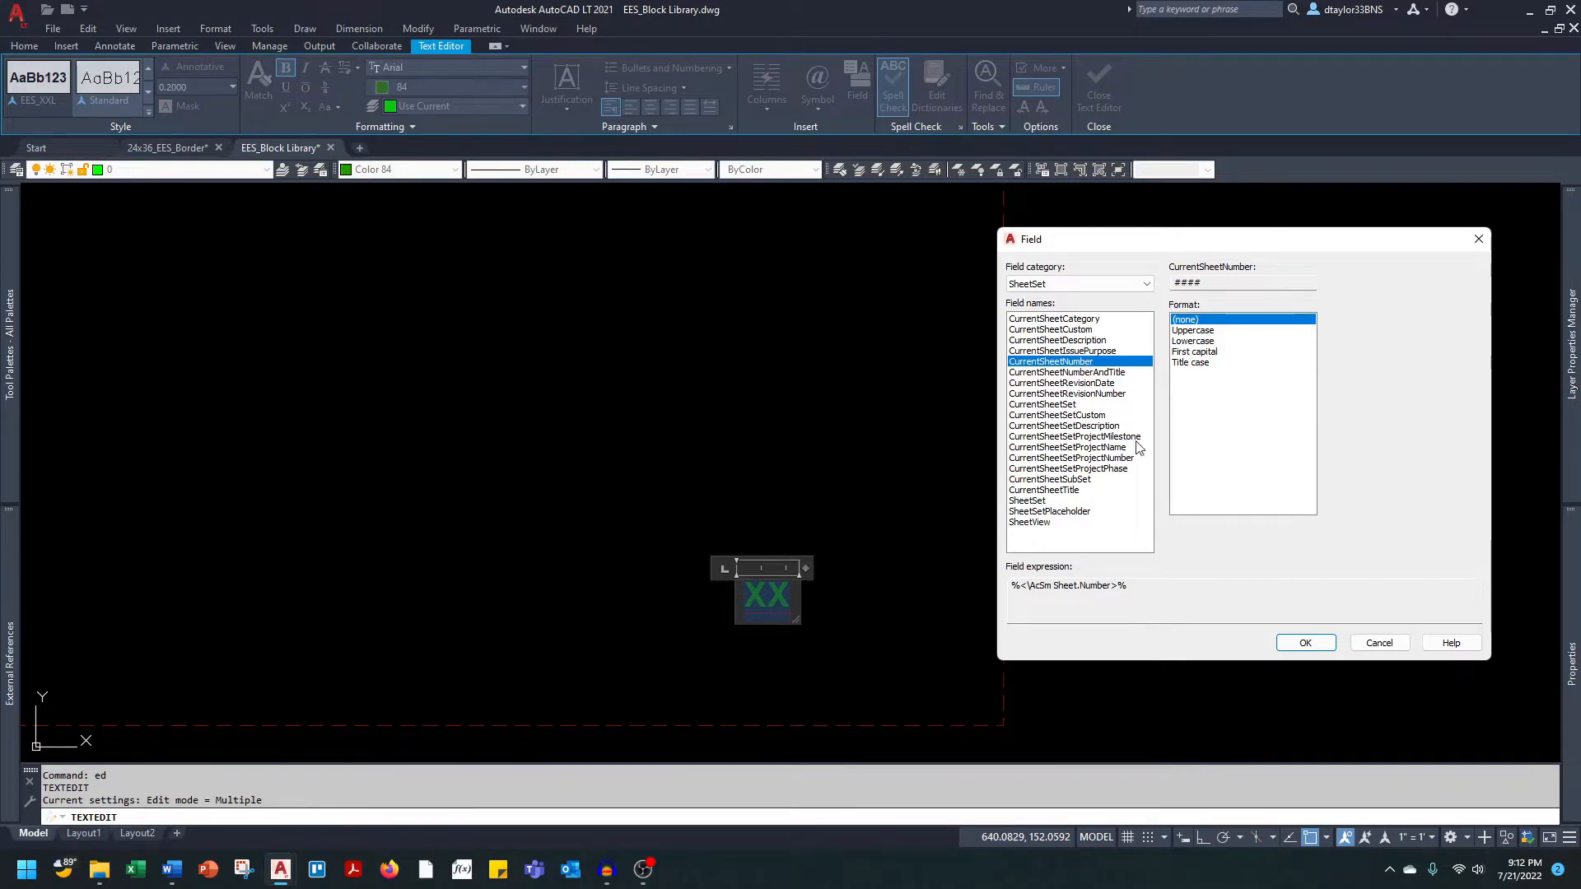
pyautogui.click(1311, 647)
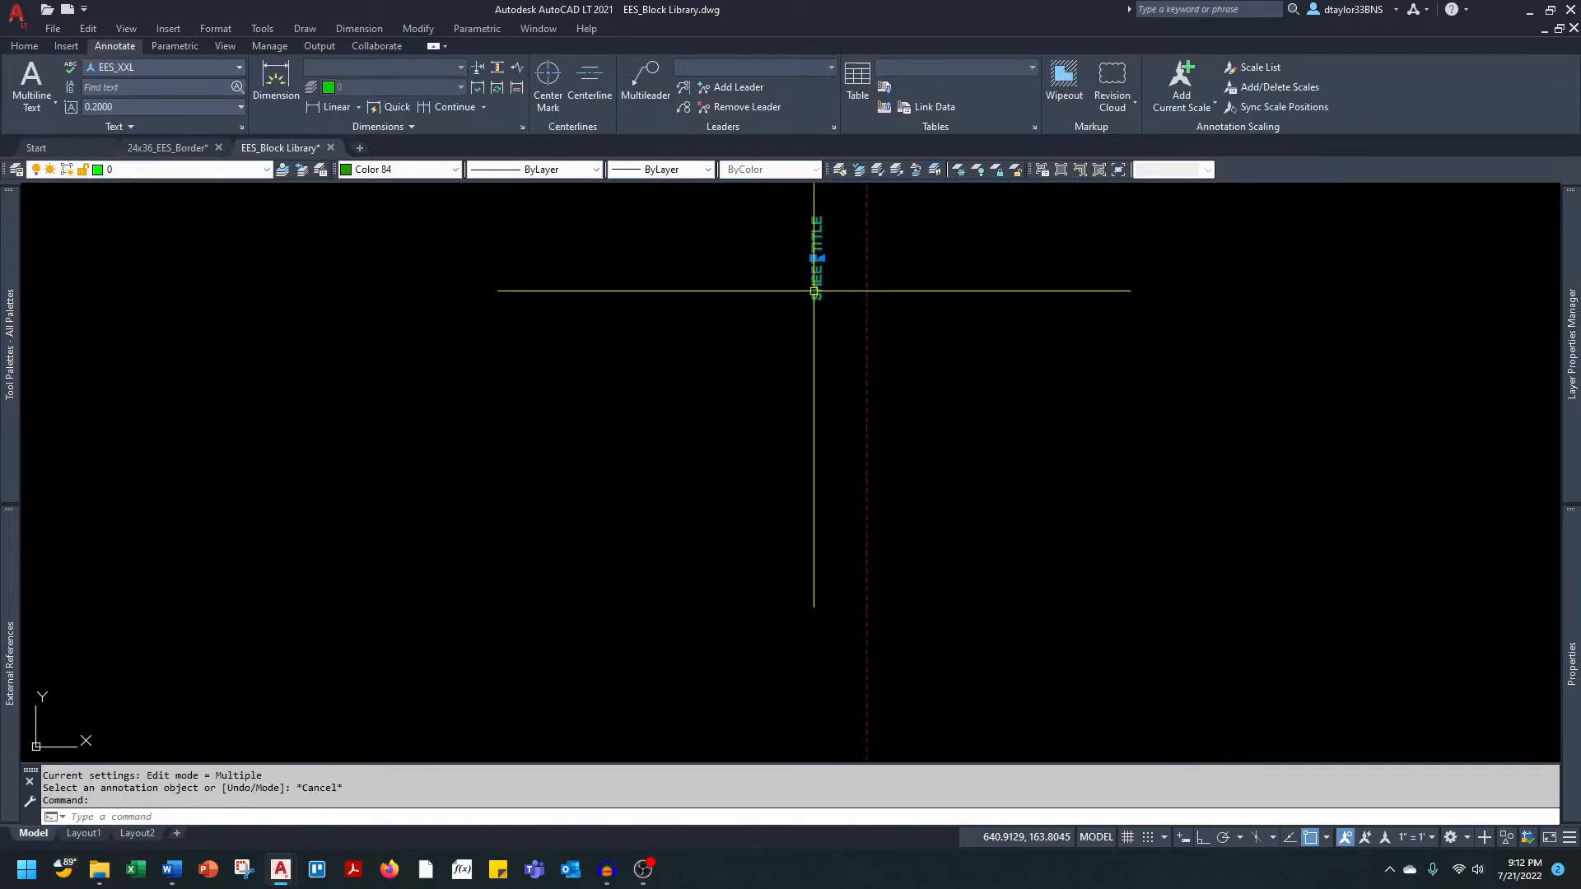
# Replace the SHEET TITLE text with the CurrentSheetTitle field from the SheetSet category.
pyautogui.write('ed')
pyautogui.press('Return')
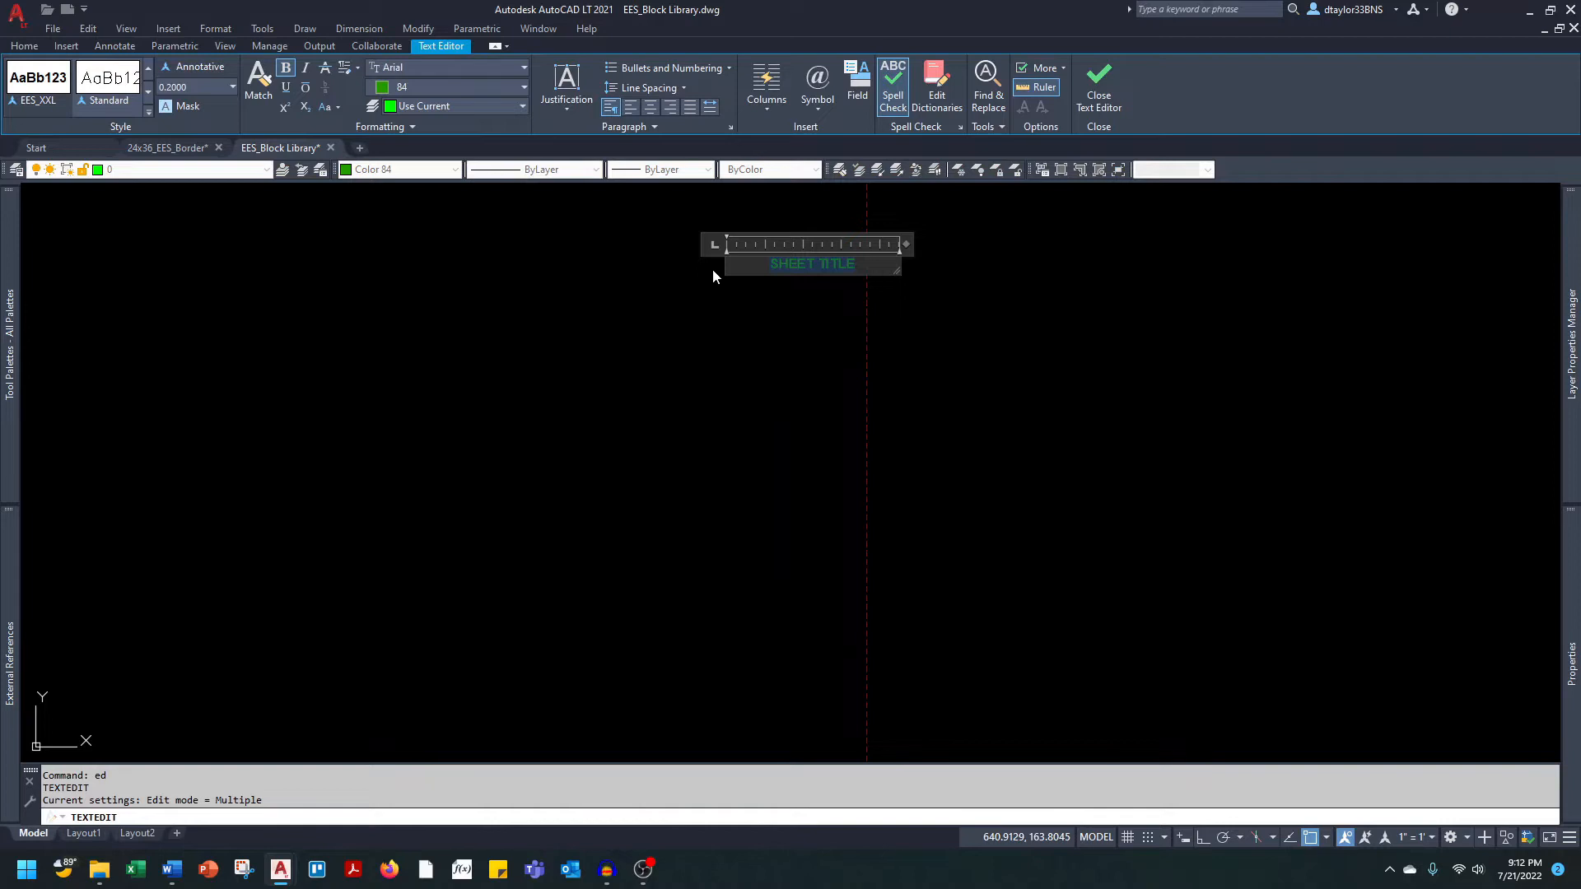
pyautogui.rightClick(798, 269)
pyautogui.click(856, 378)
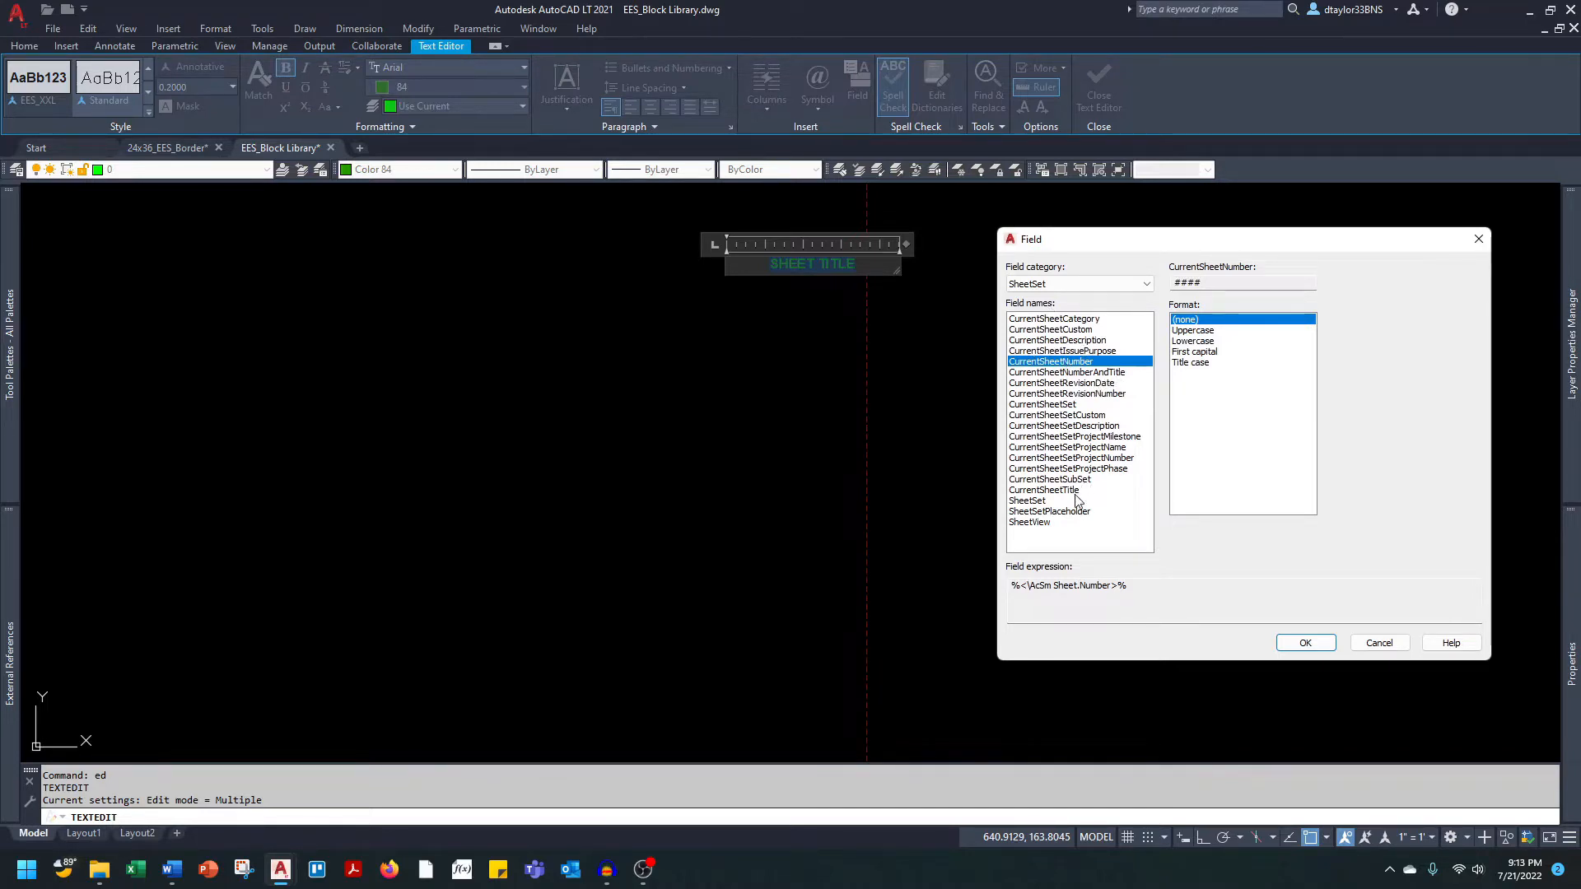
pyautogui.click(1076, 493)
pyautogui.click(1305, 642)
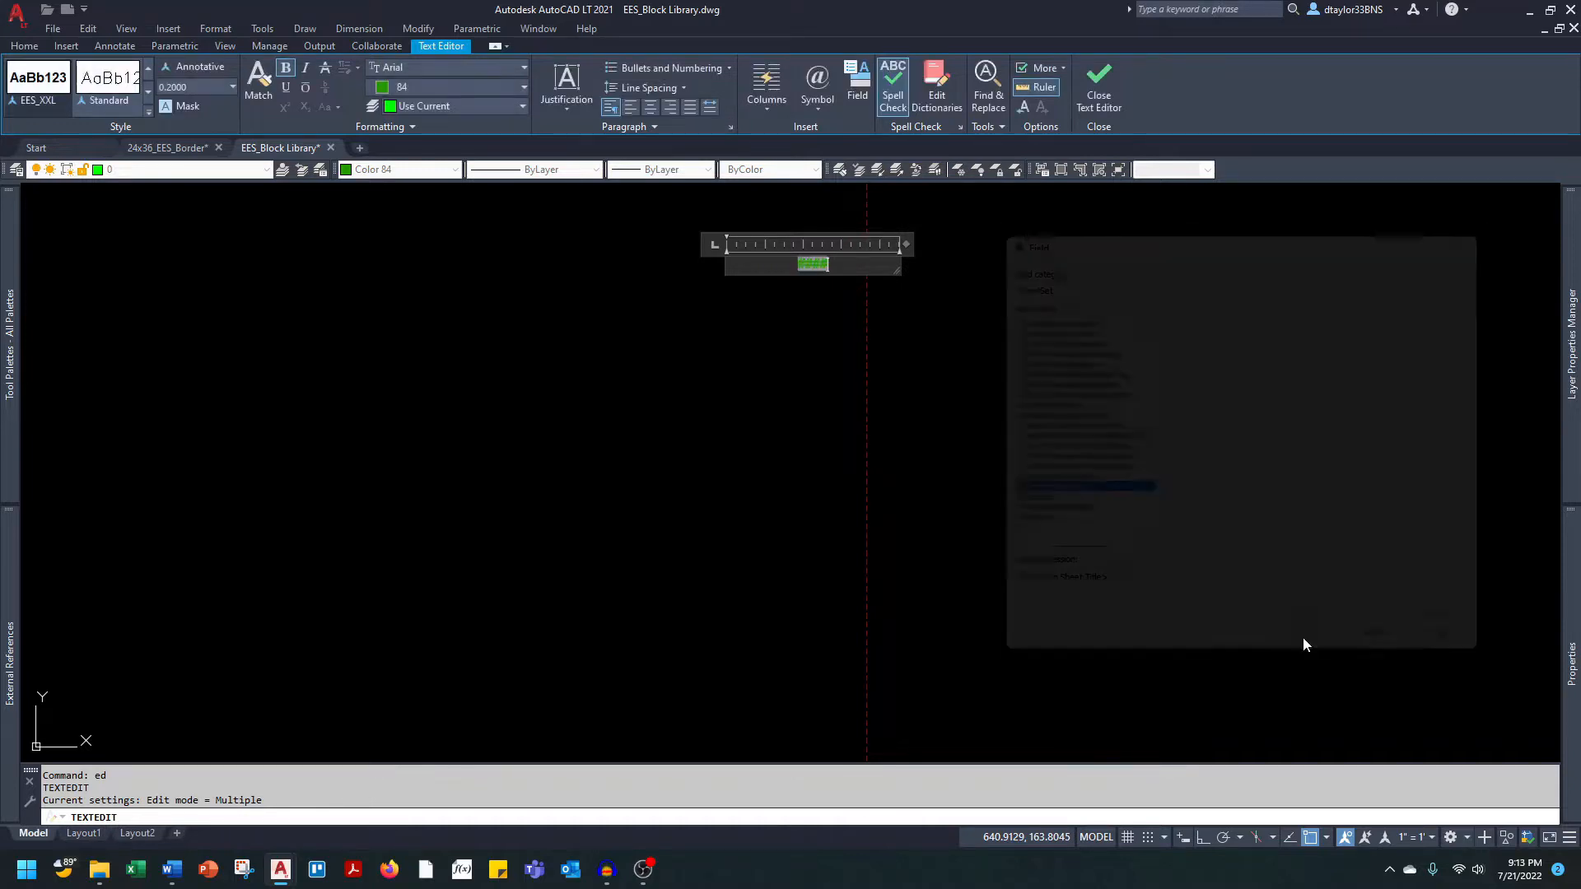
pyautogui.press('Escape')
pyautogui.press('Escape')
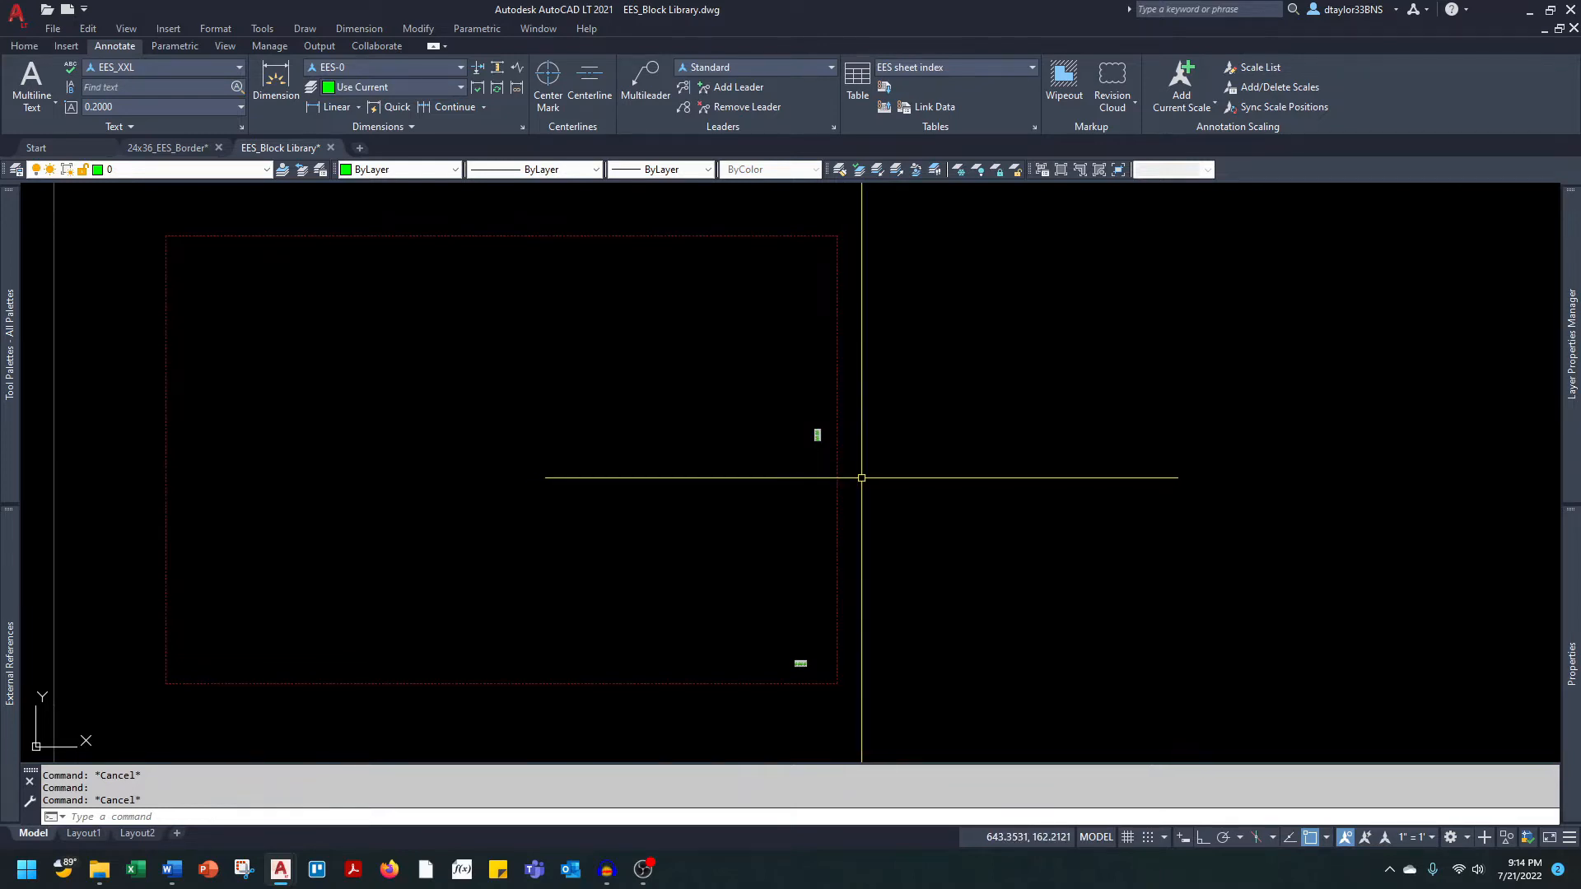
# Define the outline and both field texts as a block named 24x36 number and title, based at the outline's lower-left corner.
pyautogui.click(871, 393)
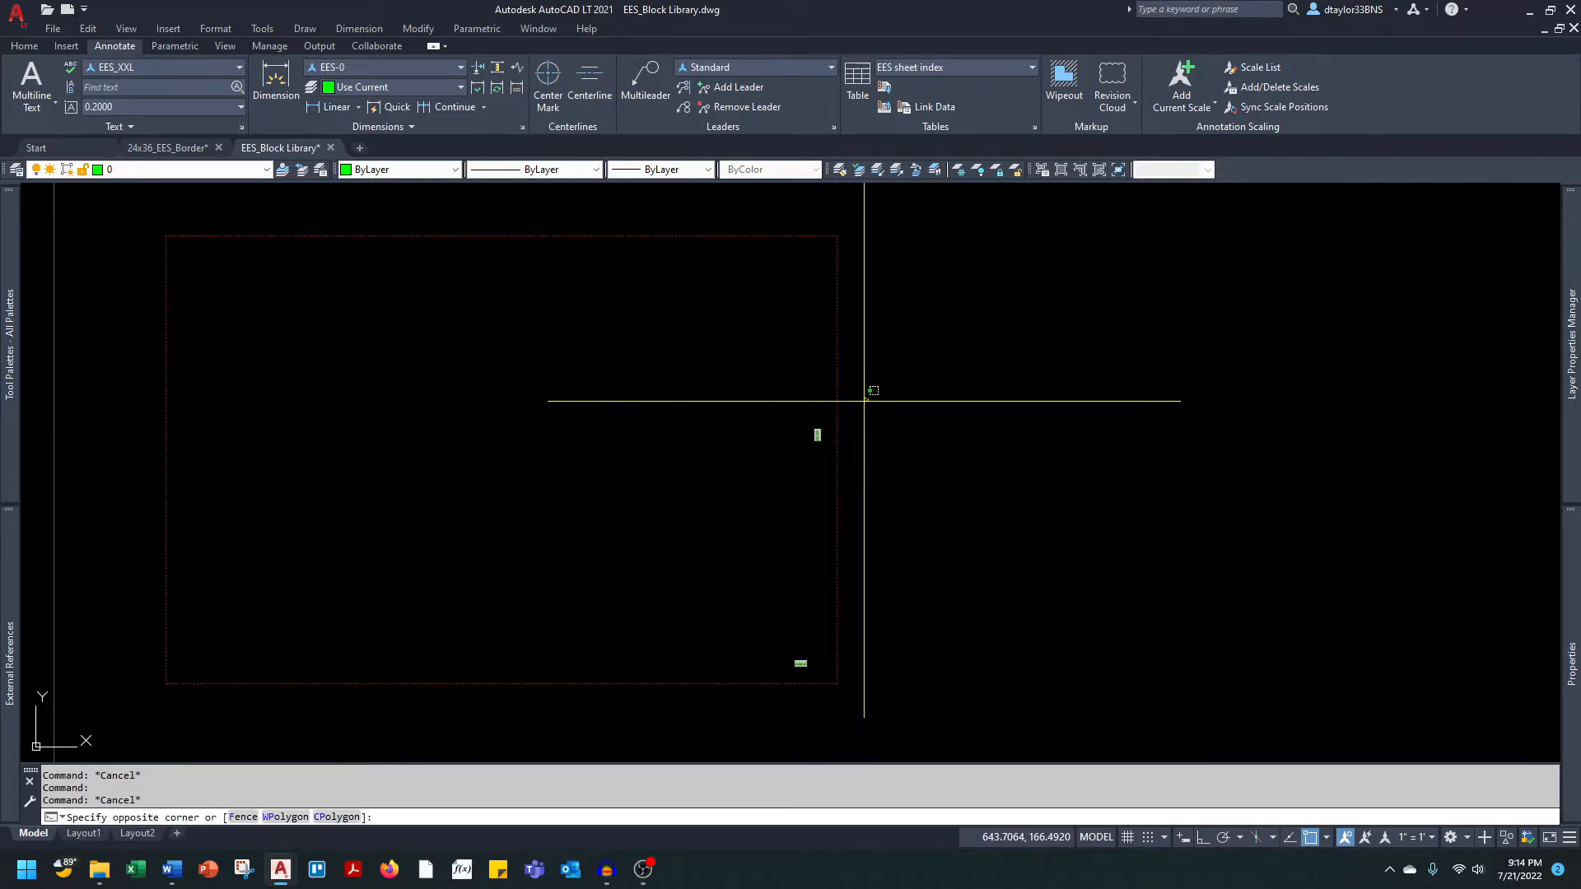
pyautogui.click(661, 715)
pyautogui.write('b')
pyautogui.press('Return')
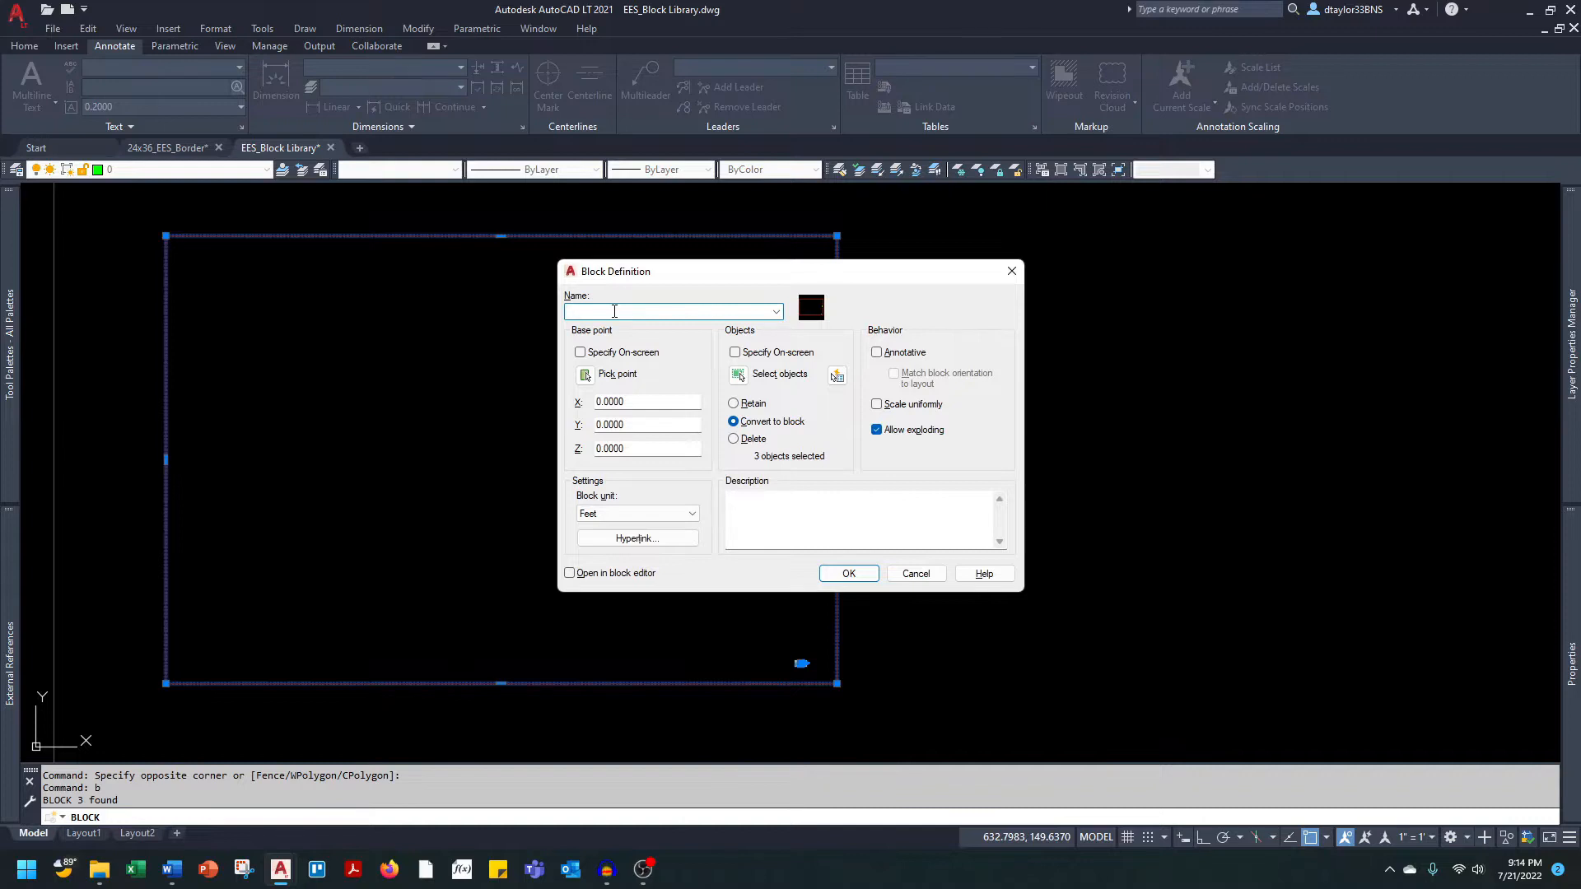
pyautogui.write('24x36 number and title')
pyautogui.click(587, 377)
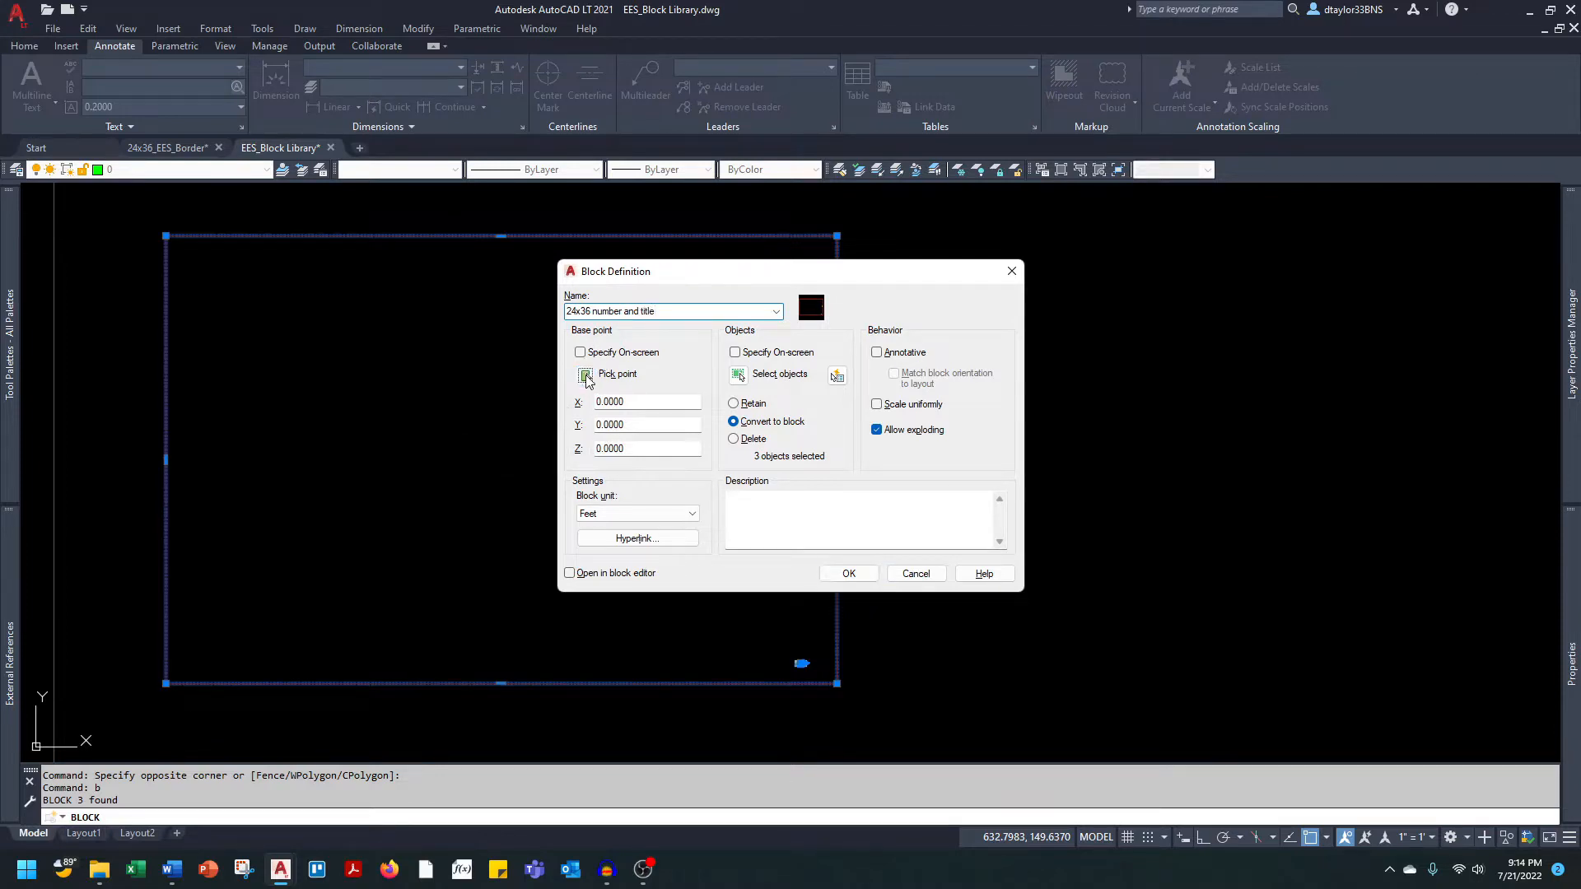
pyautogui.click(167, 681)
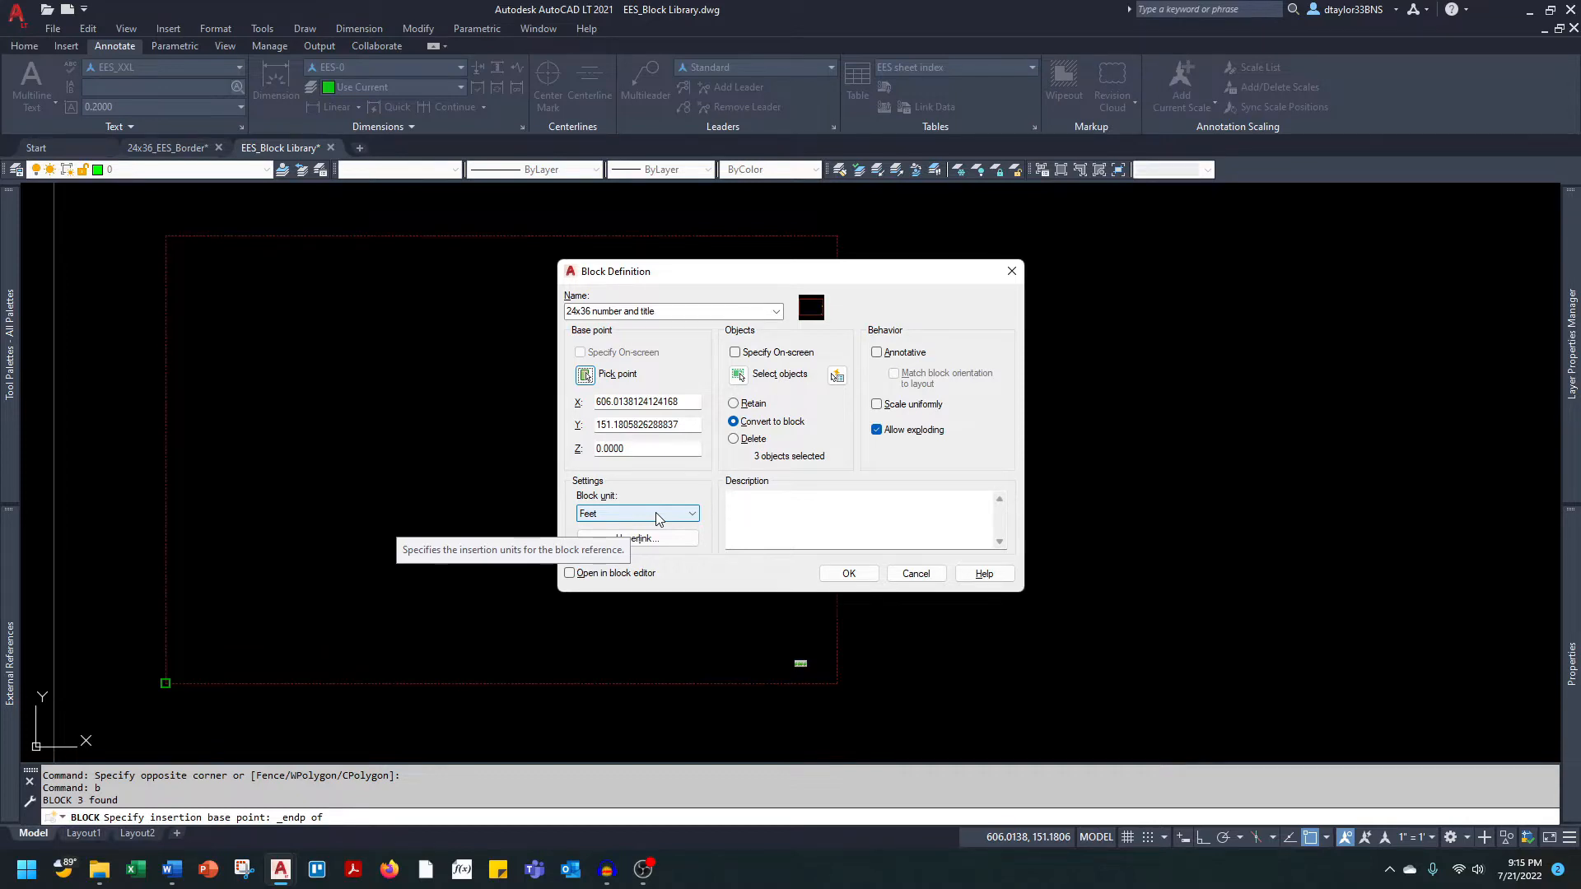
pyautogui.click(916, 574)
pyautogui.click(932, 554)
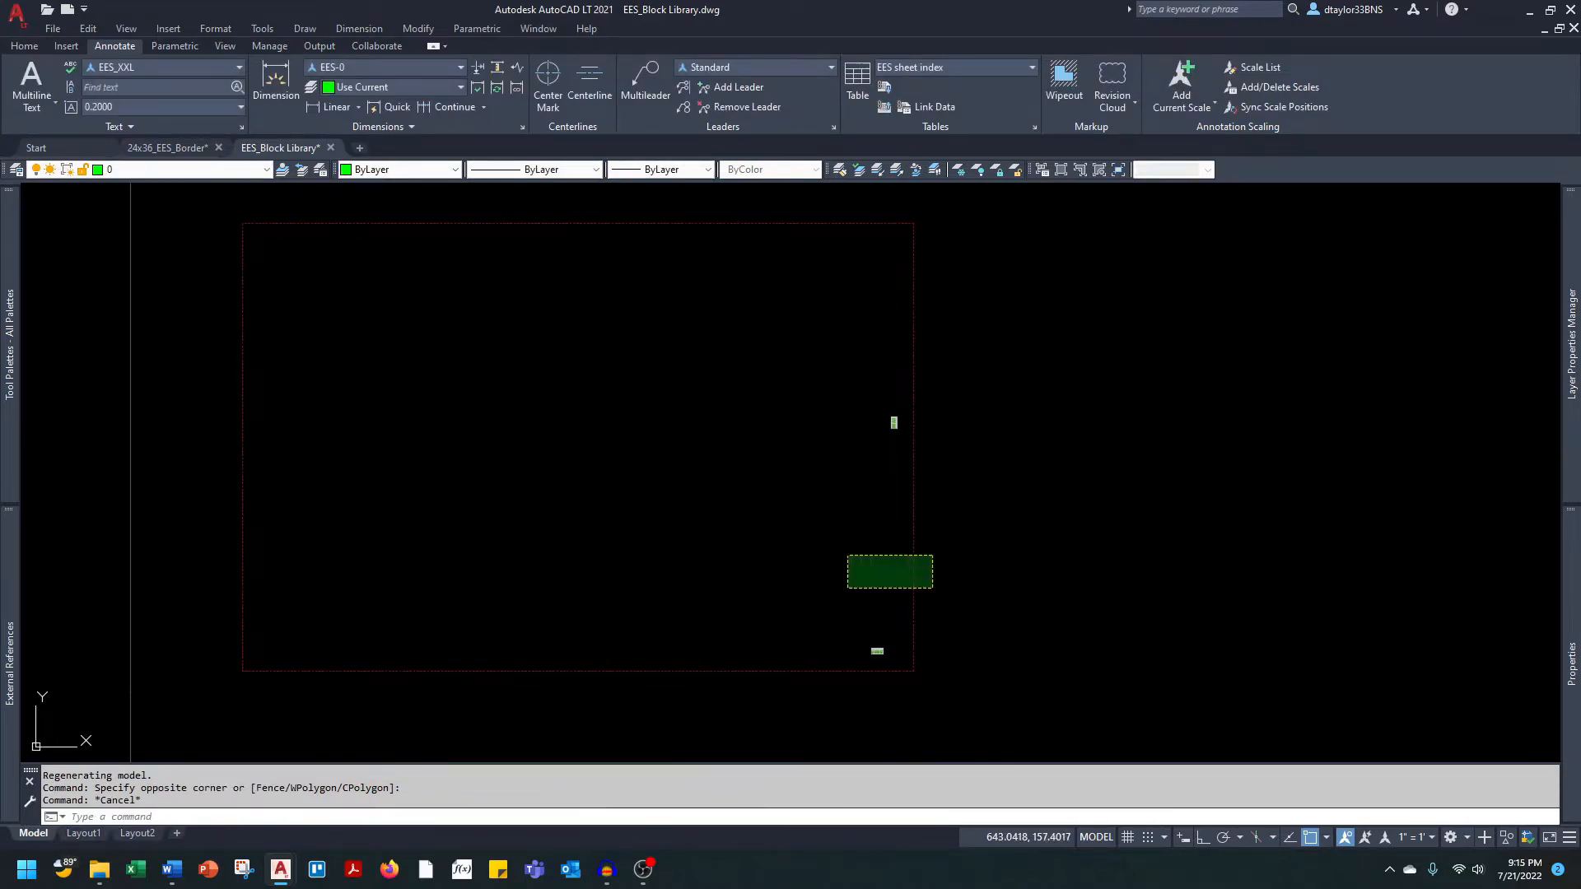
pyautogui.click(848, 590)
pyautogui.press('Escape')
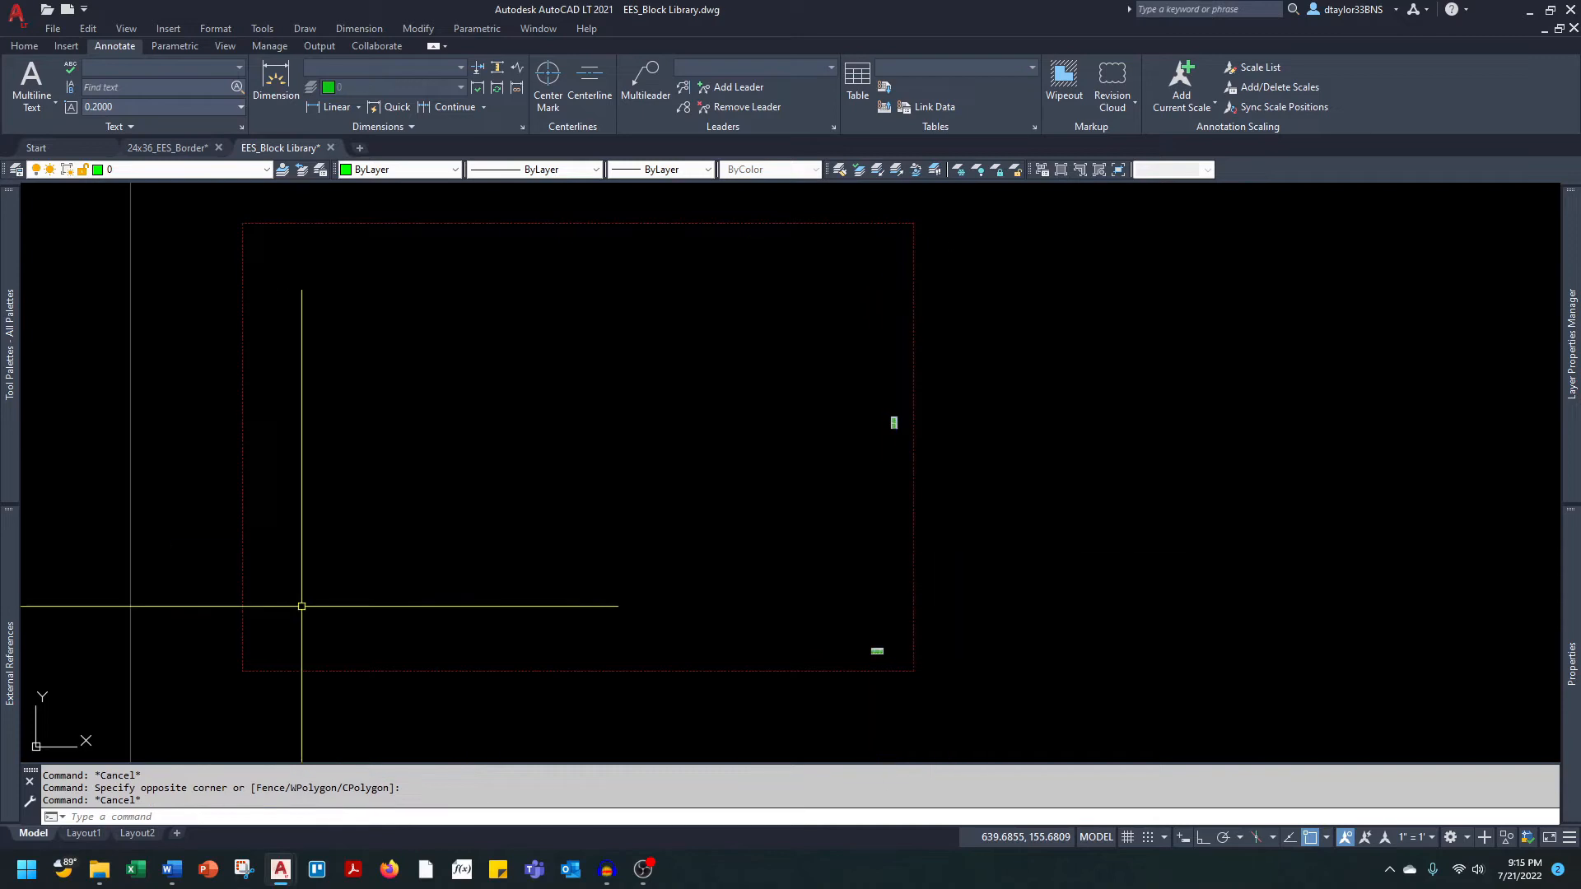
# Keep the tool palettes open and add the 24x36 number and title block to the Annotation palette.
pyautogui.moveTo(17, 447)
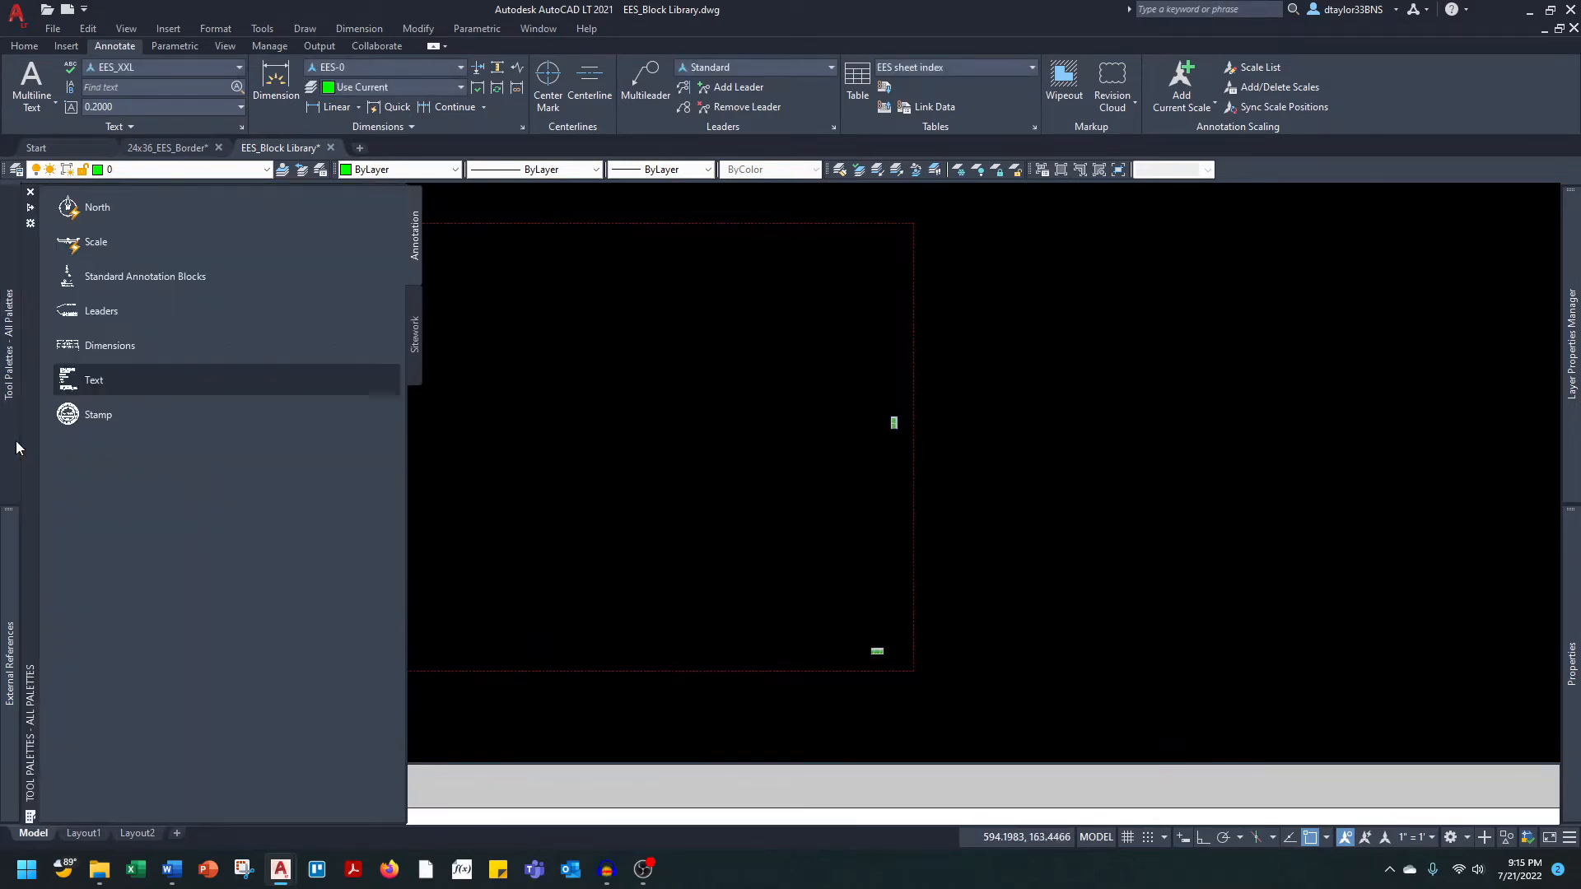
pyautogui.click(30, 208)
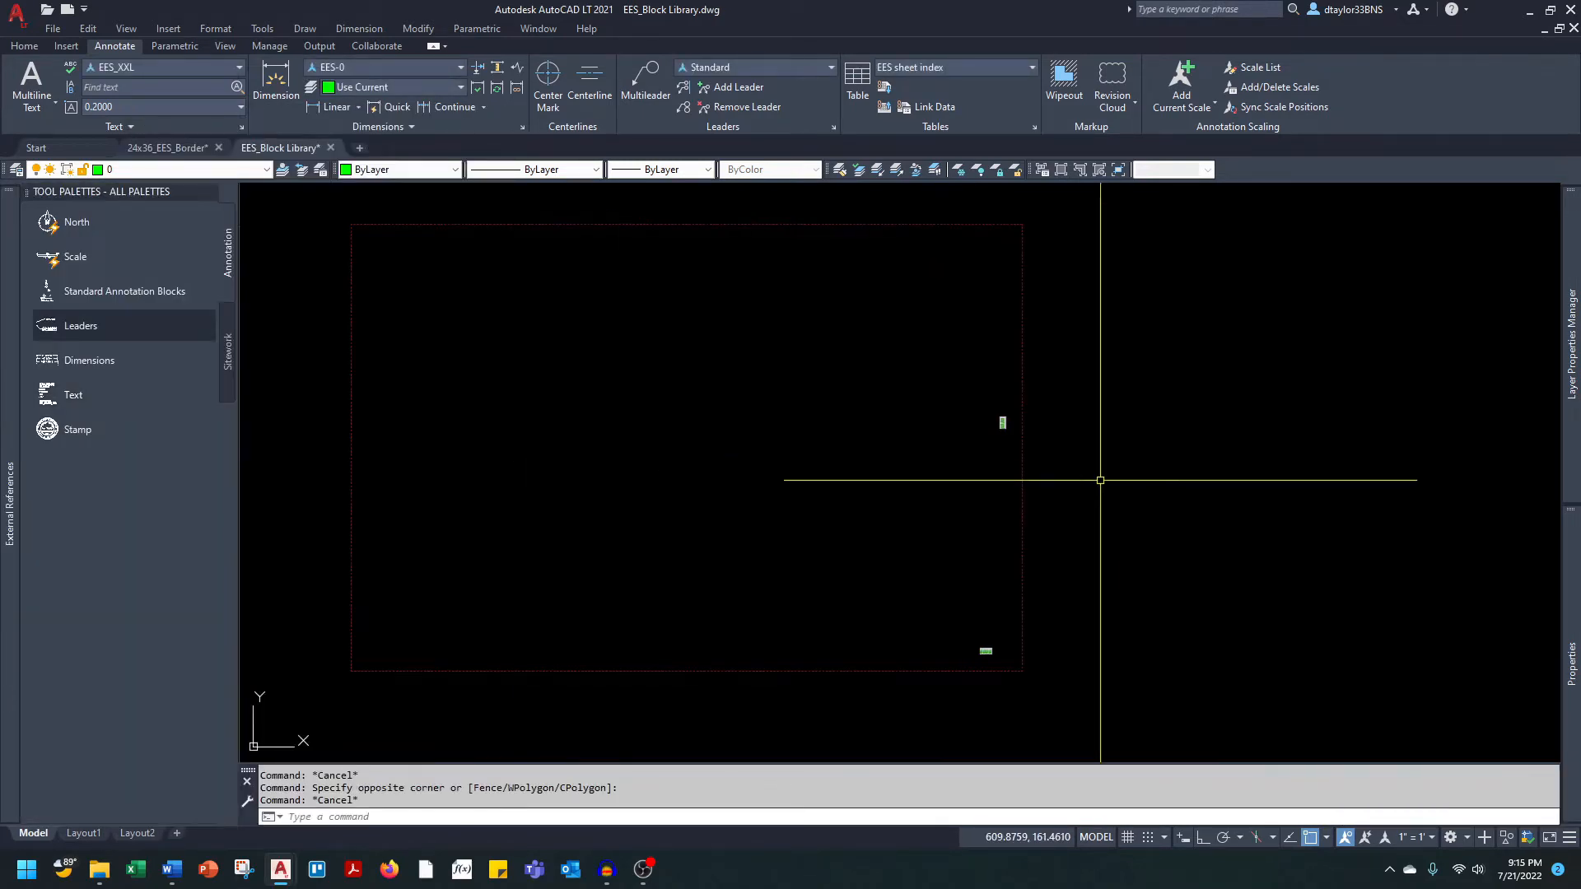
pyautogui.click(1098, 480)
pyautogui.click(909, 671)
pyautogui.moveTo(909, 671); pyautogui.dragTo(53, 550)
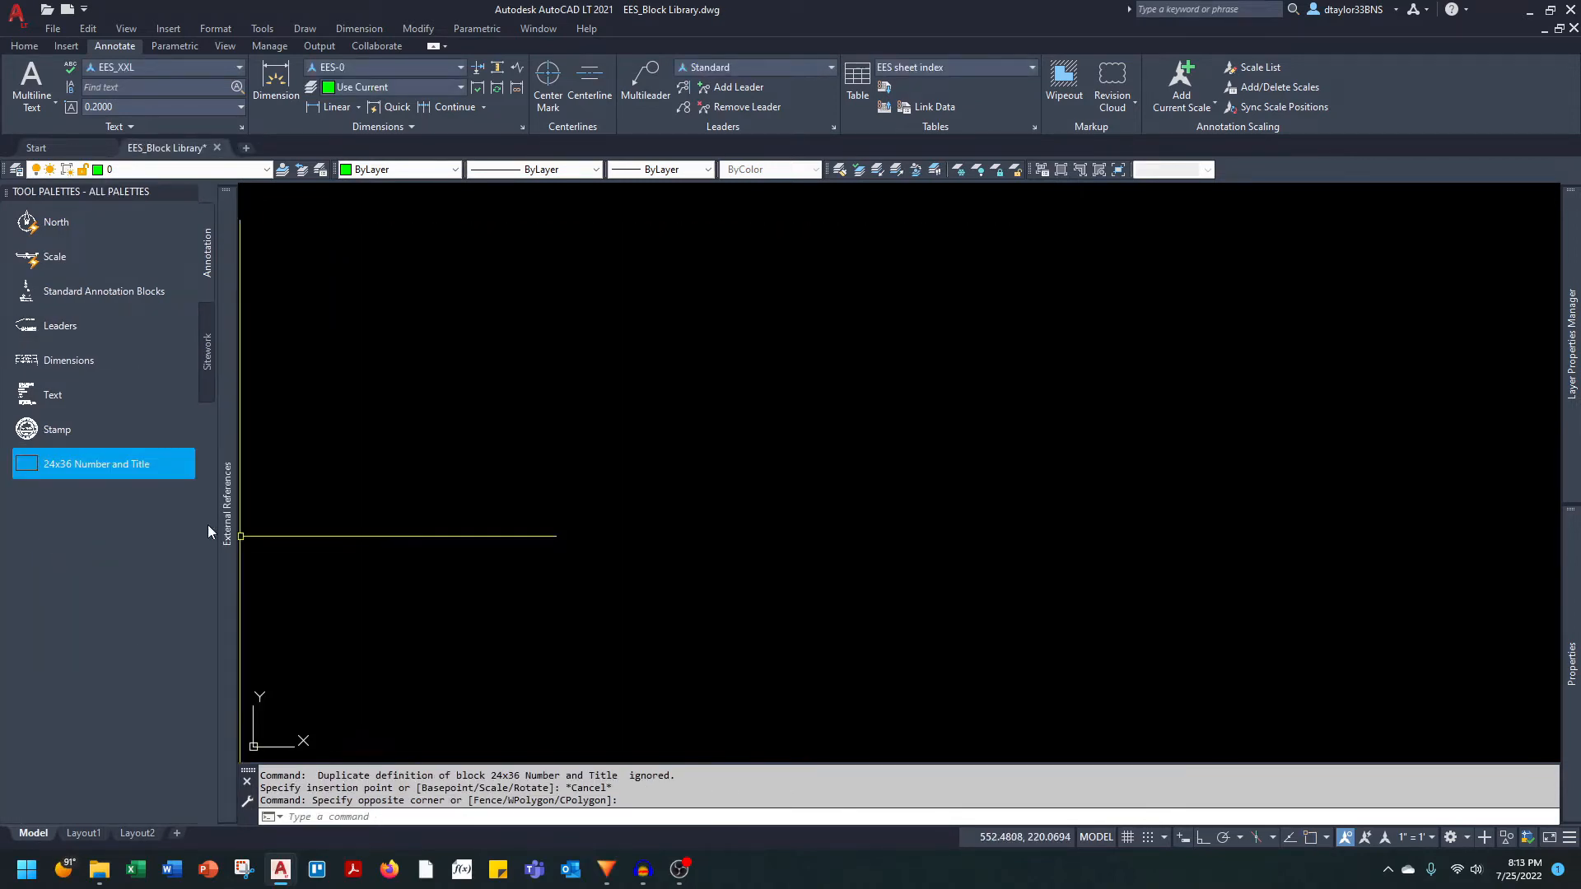
# Bring up the options of the 24x36 Number and Title palette tool, and close the EES_Block Library drawing with its changes saved.
pyautogui.rightClick(126, 469)
pyautogui.click(187, 655)
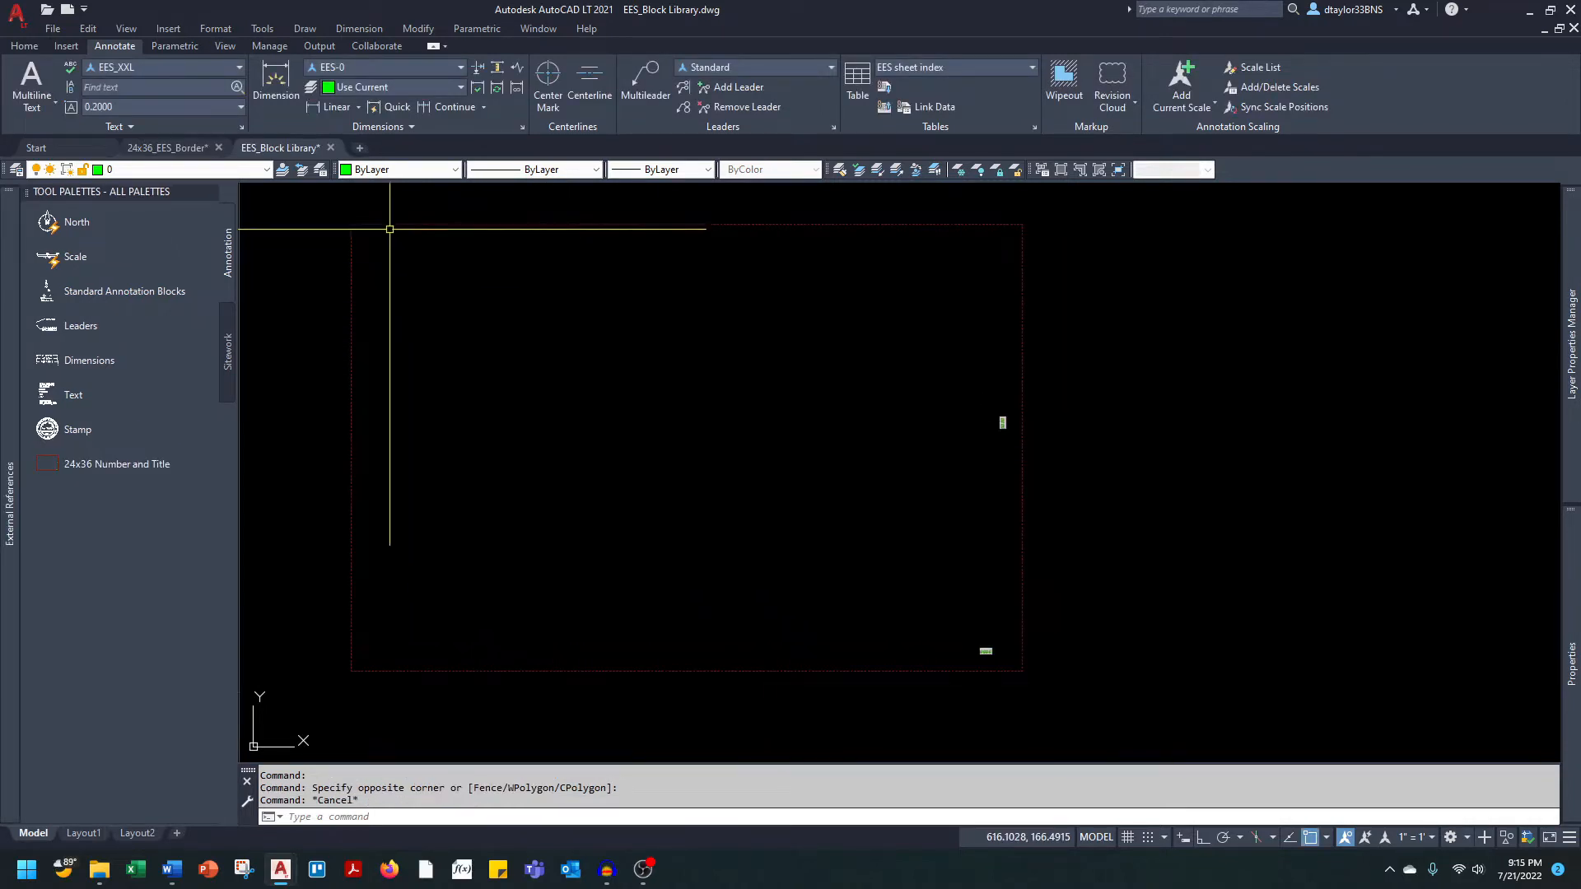
pyautogui.click(331, 148)
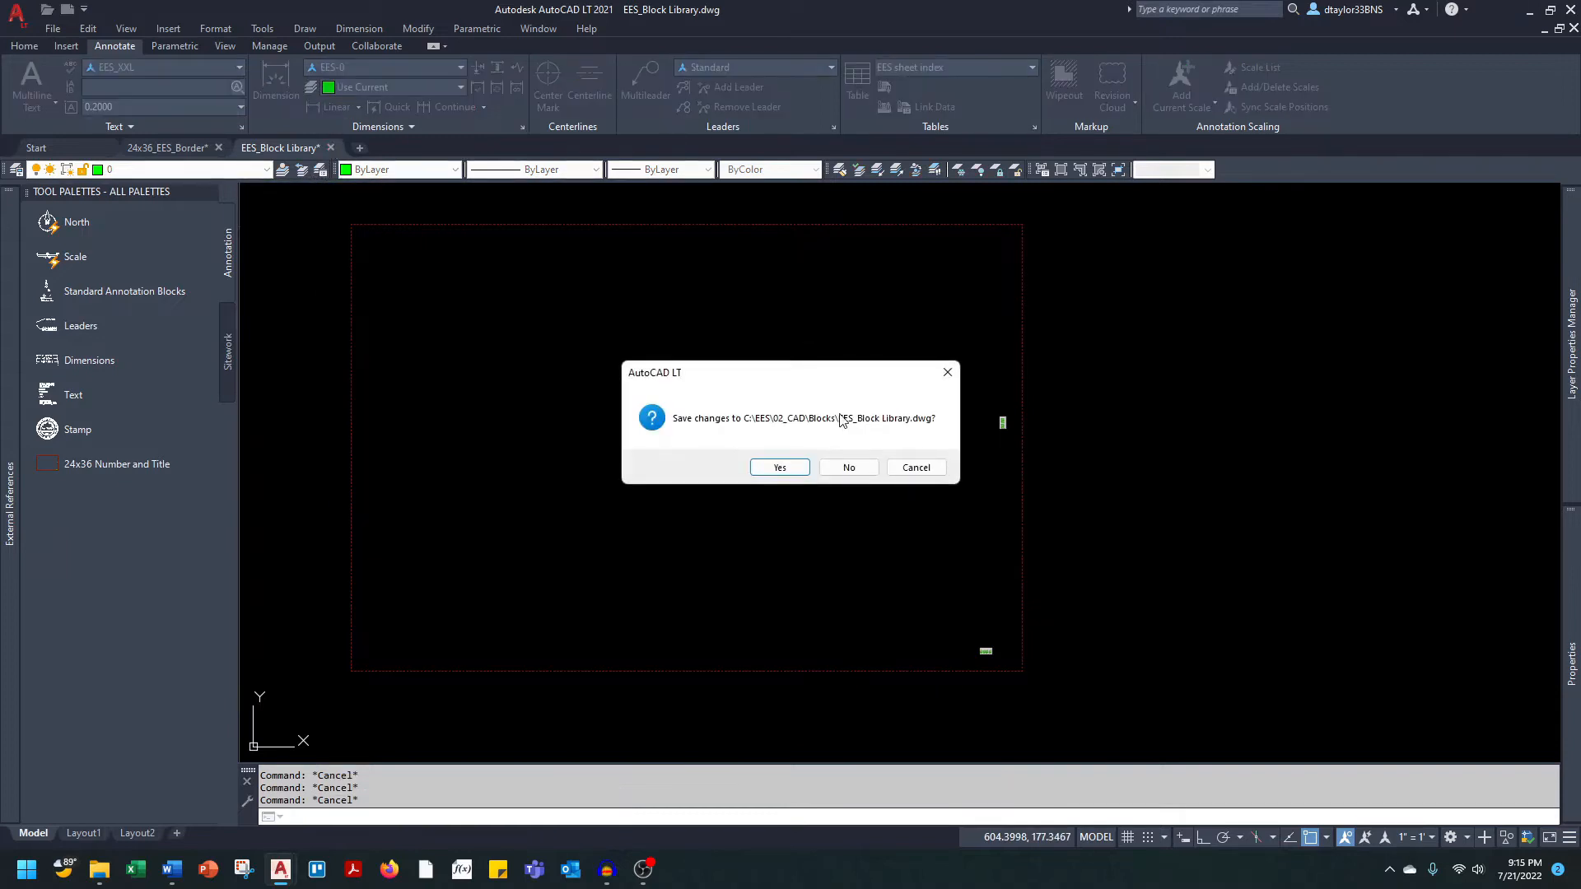
pyautogui.click(780, 468)
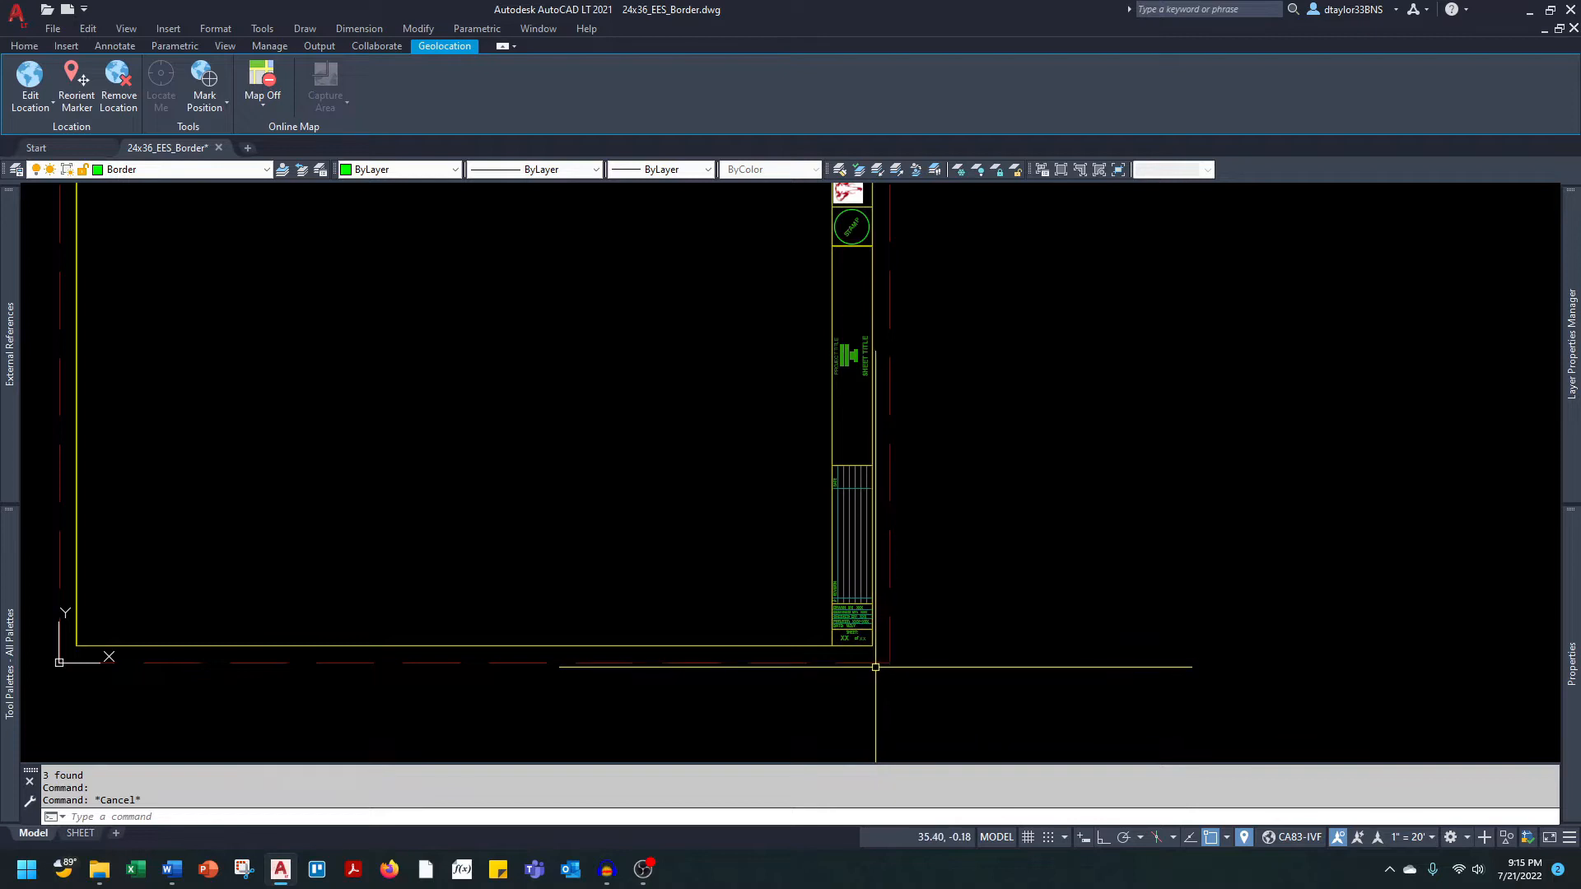
# Erase the first XX sheet number and the SHEET TITLE text from the title block of the 24x36_EES_Border drawing.
pyautogui.scroll(5, 854, 649)
pyautogui.click(792, 581)
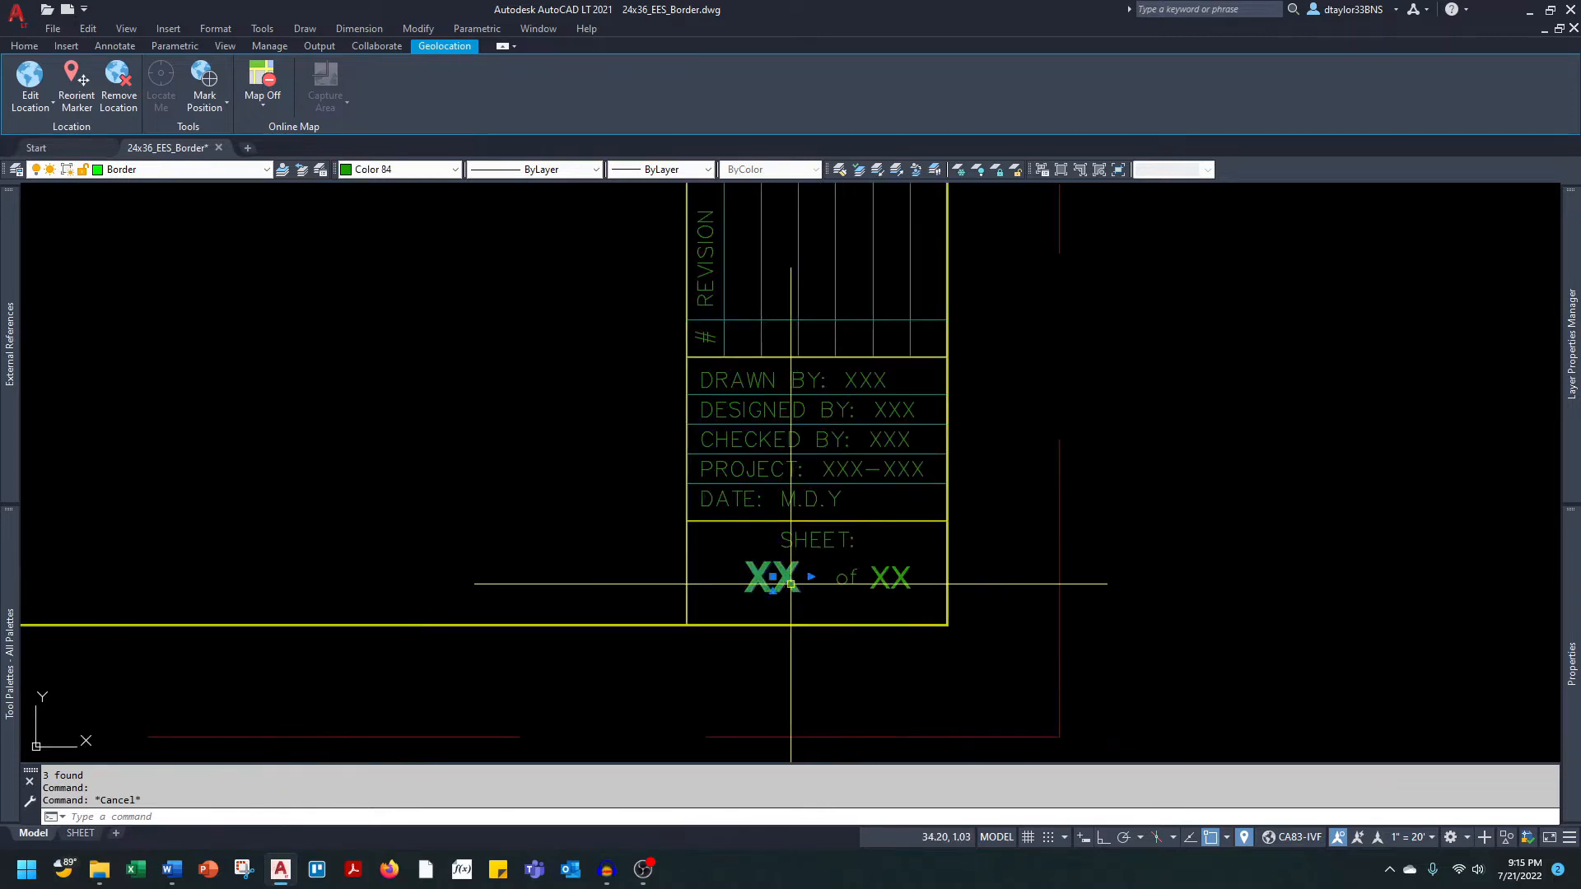
pyautogui.scroll(-3, 871, 477)
pyautogui.moveTo(871, 478); pyautogui.dragTo(869, 747, button='middle')
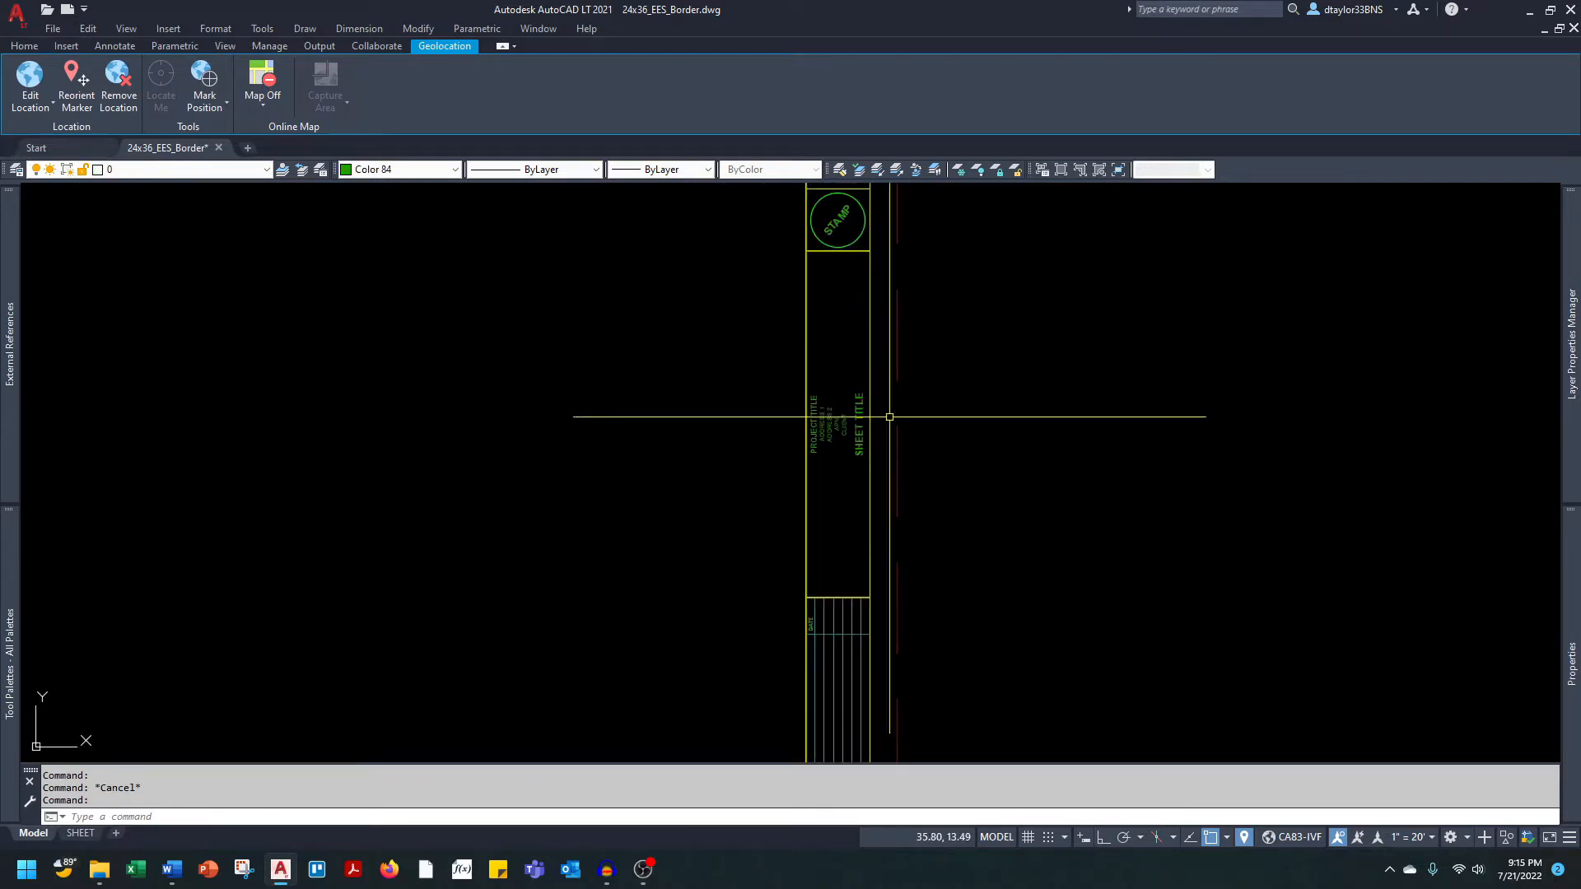
pyautogui.click(860, 412)
pyautogui.write('e')
pyautogui.press('Return')
pyautogui.scroll(-3, 1218, 526)
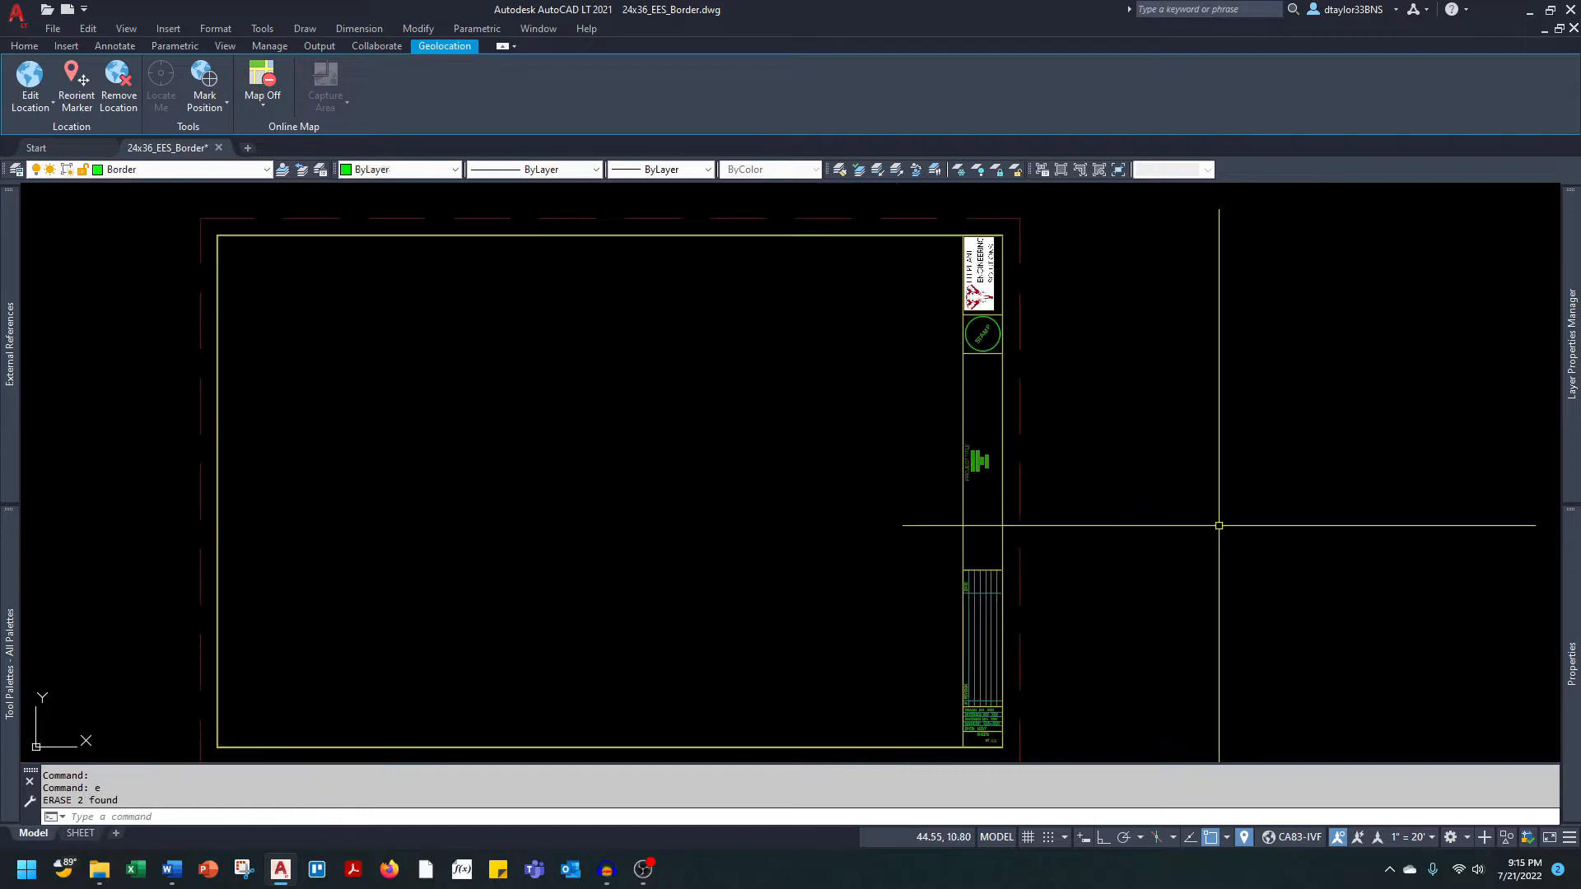
pyautogui.moveTo(1096, 643); pyautogui.dragTo(1005, 483, button='middle')
pyautogui.press('Escape')
pyautogui.press('Escape')
pyautogui.scroll(-2, 999, 469)
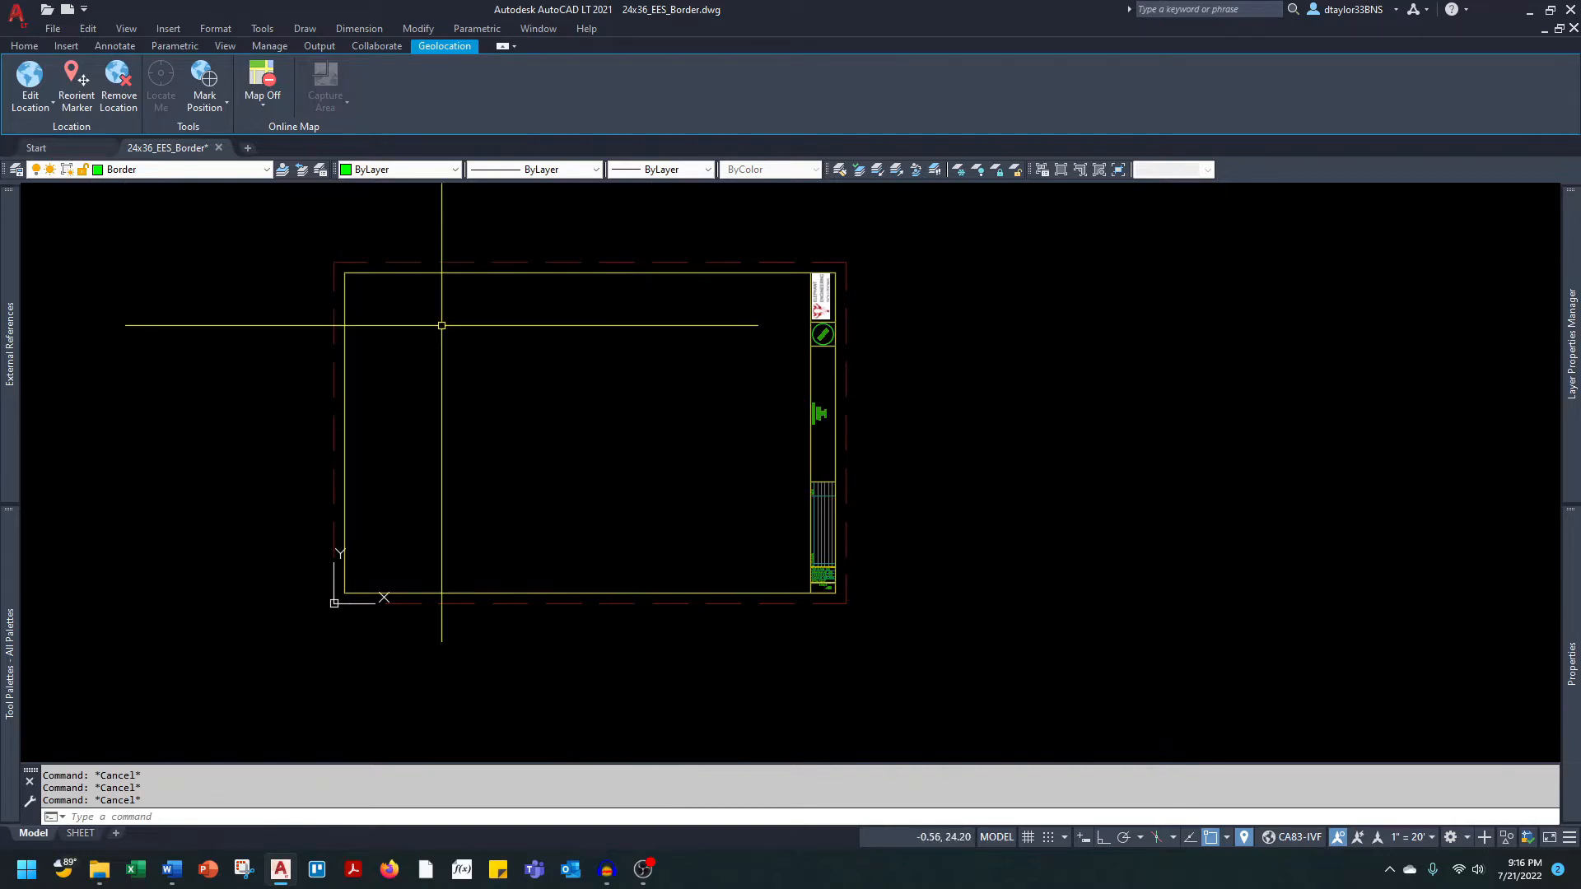
# Save the border drawing as the AutoCAD LT drawing template 24x36_EES_Border.dwt in the Templates folder and close it.
pyautogui.click(52, 28)
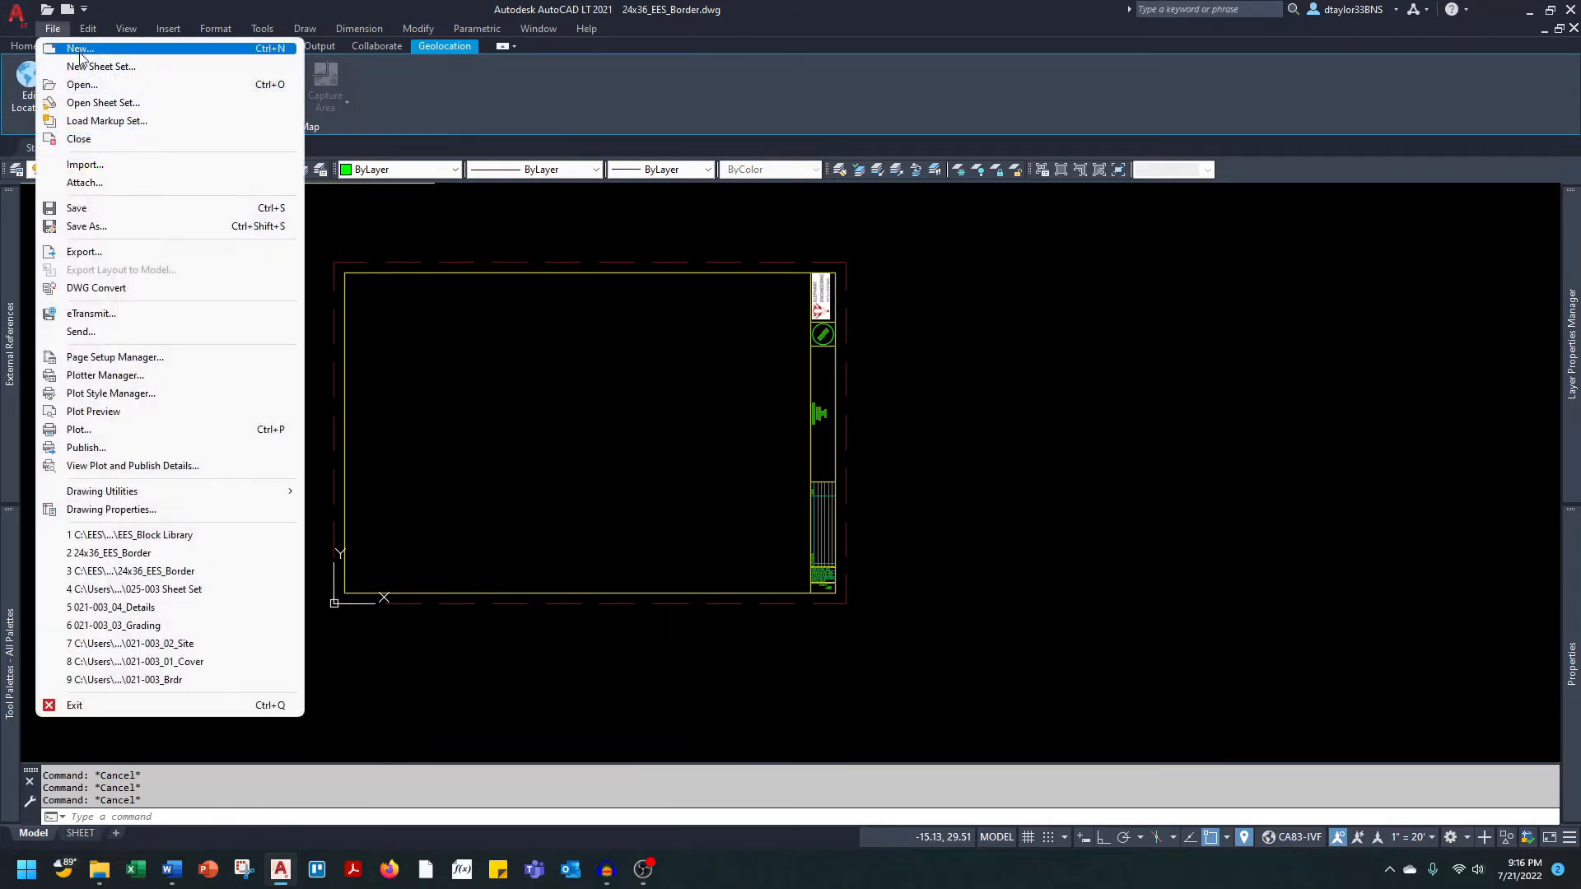
pyautogui.click(81, 227)
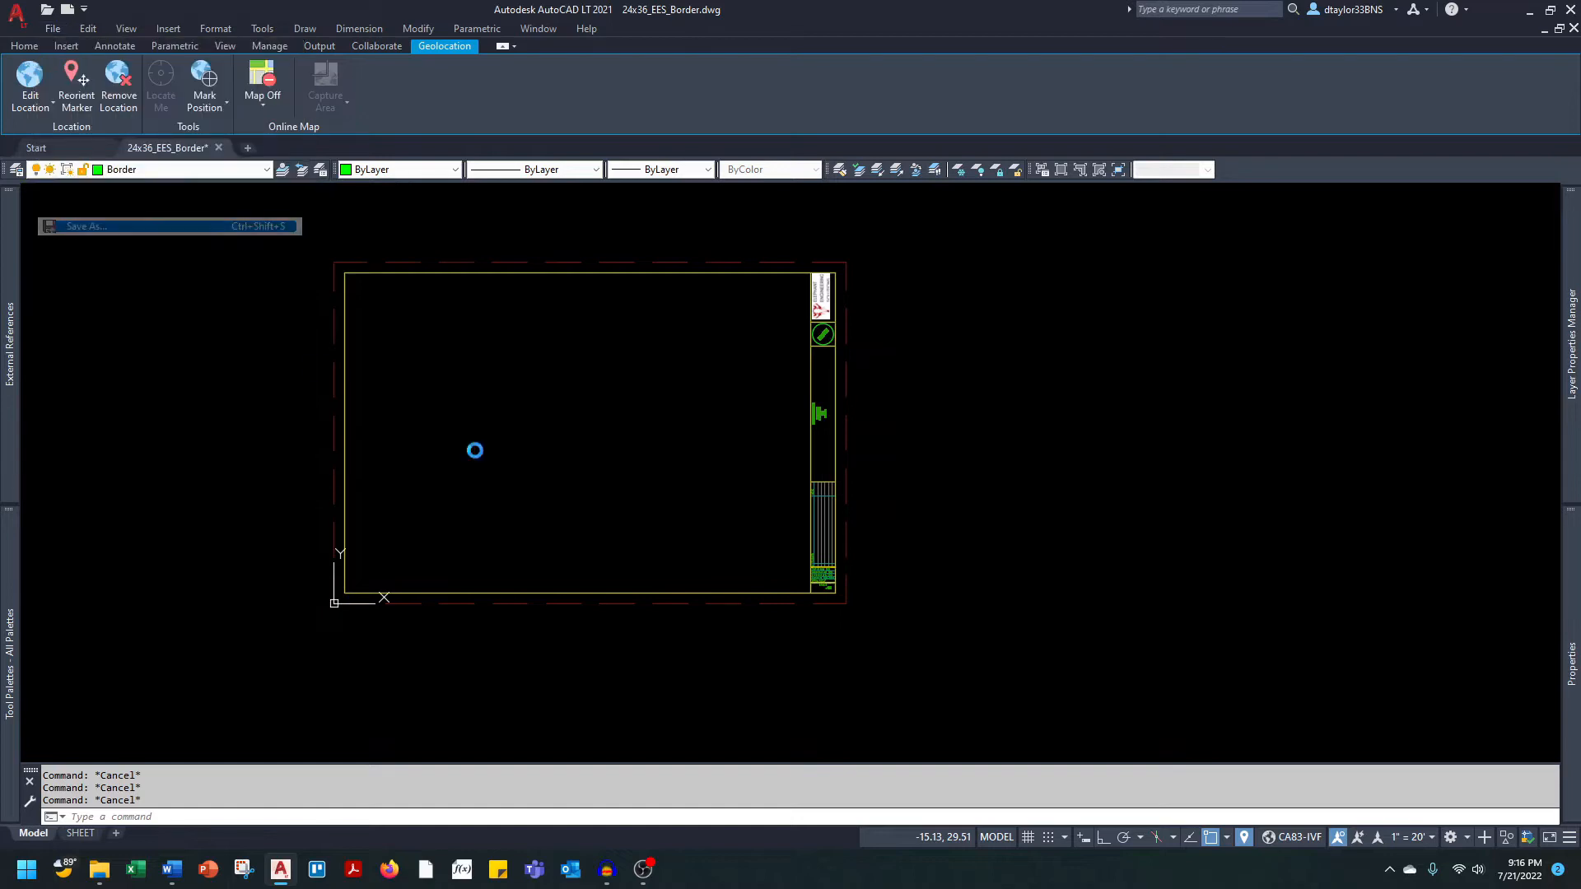
pyautogui.click(499, 656)
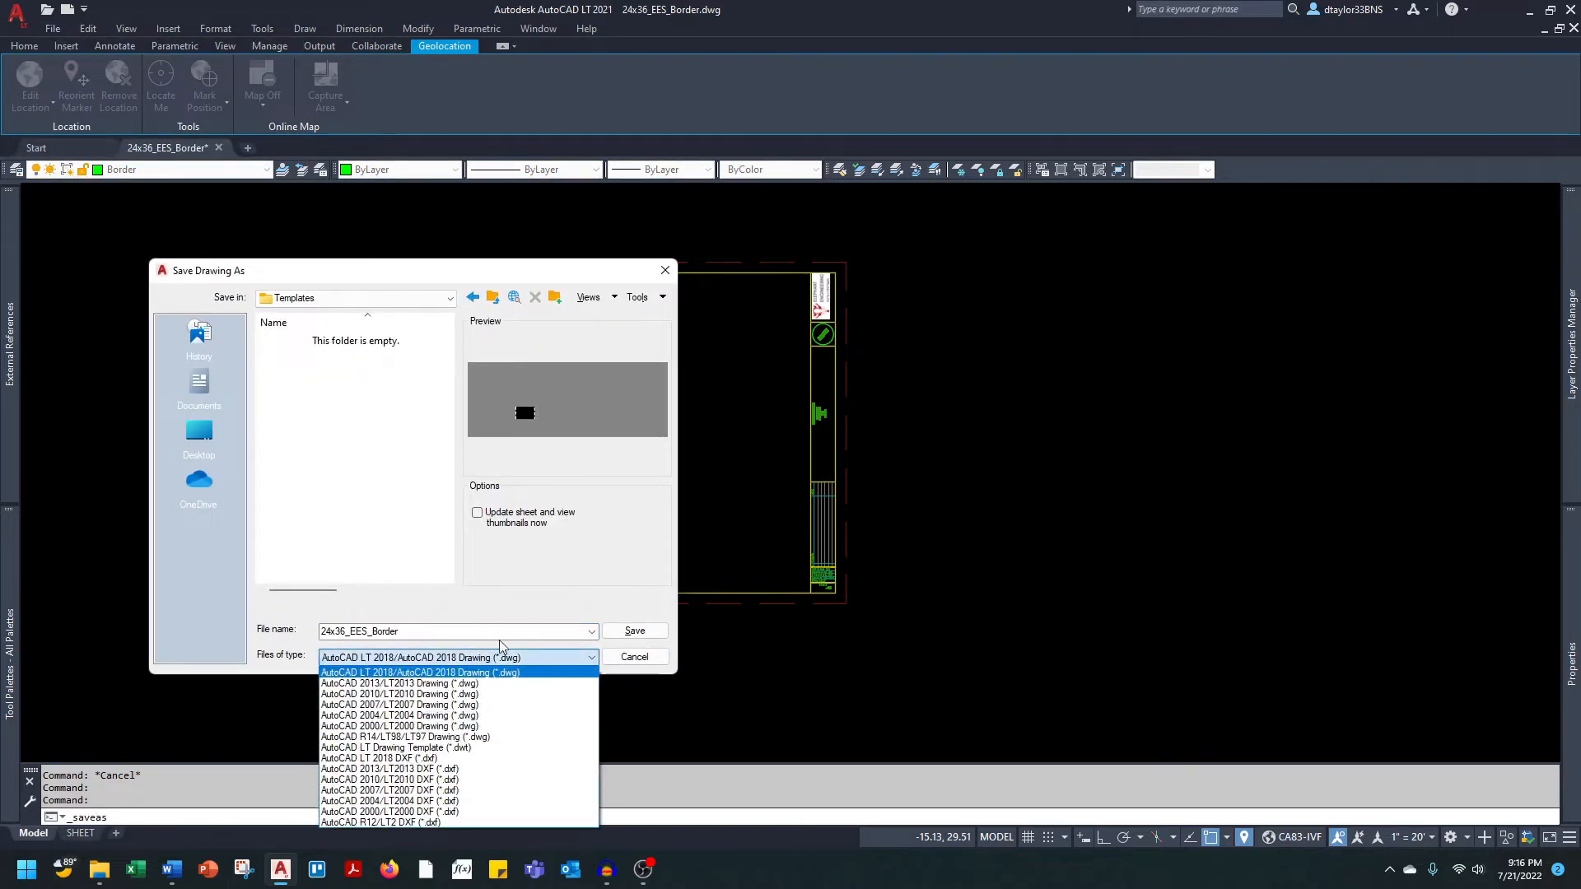
pyautogui.click(462, 749)
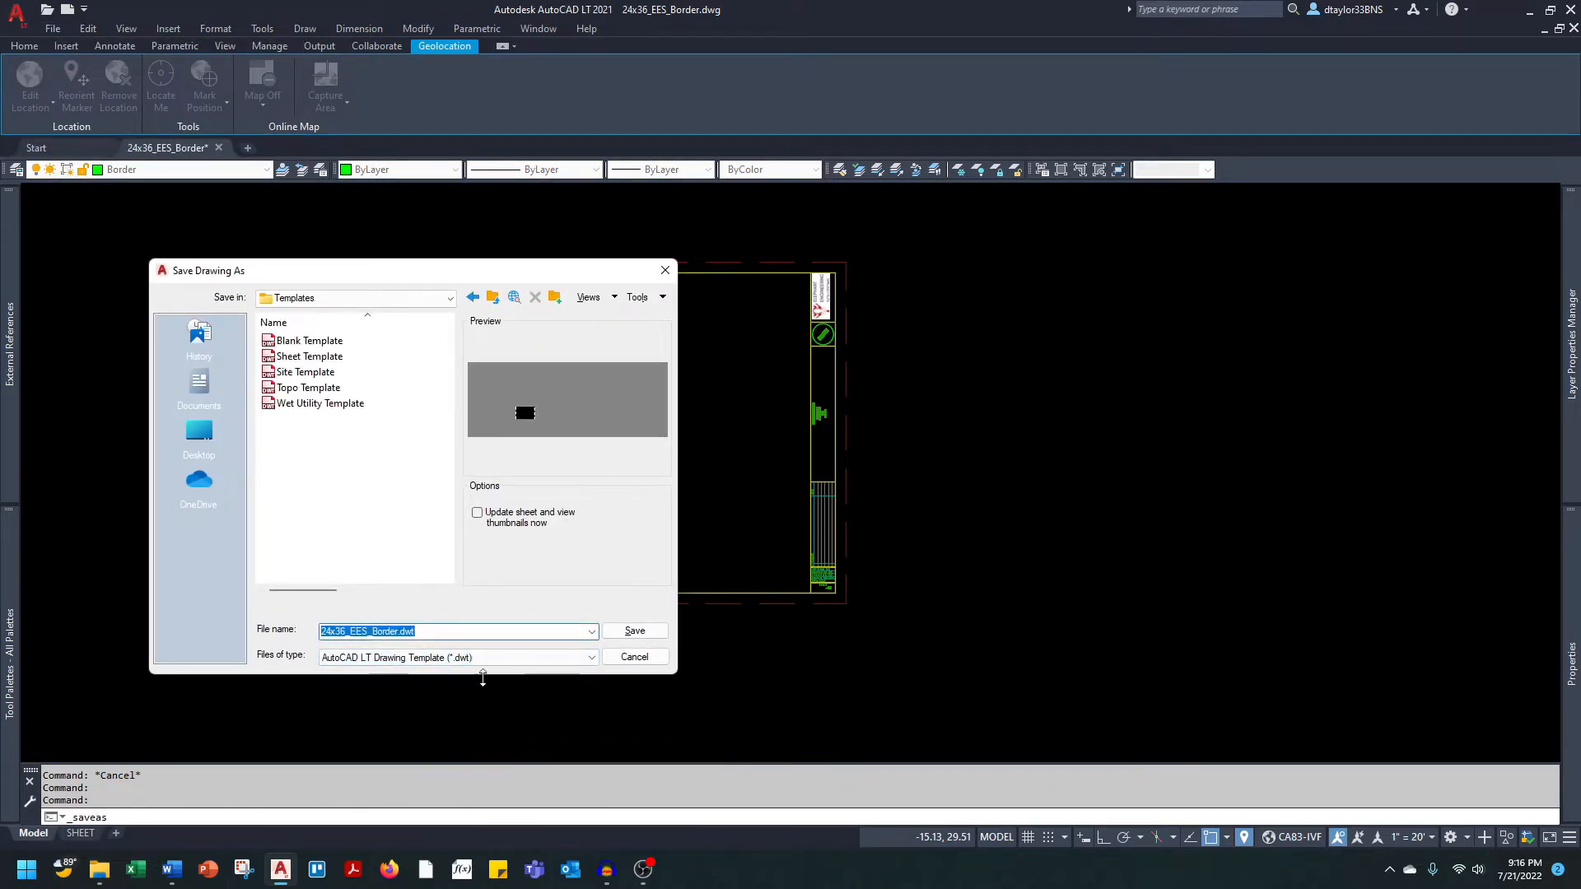
pyautogui.click(427, 632)
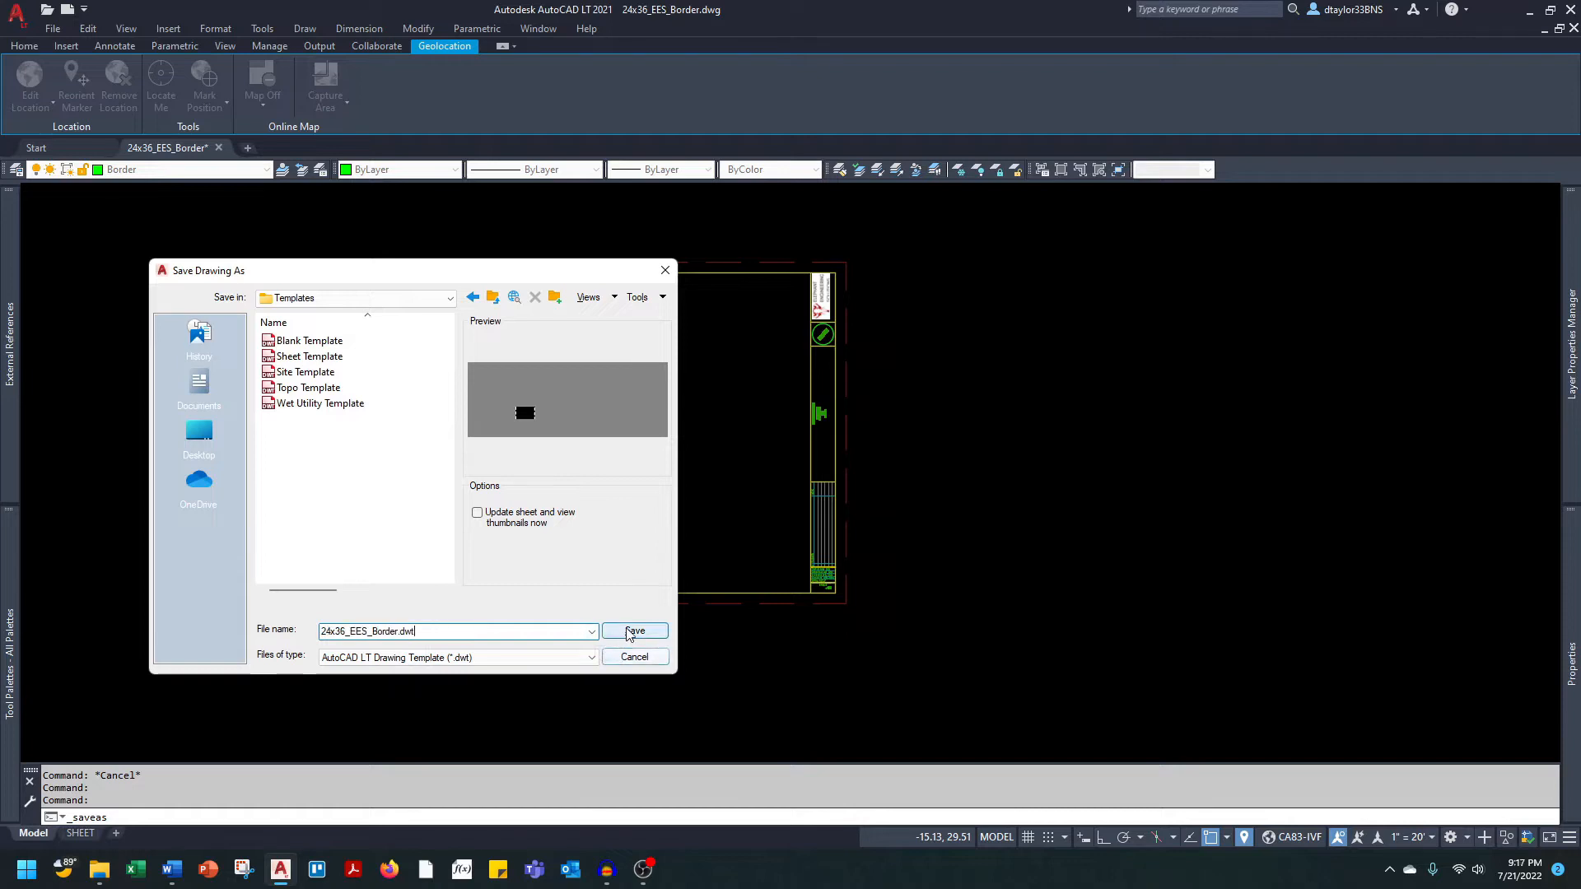
pyautogui.click(630, 634)
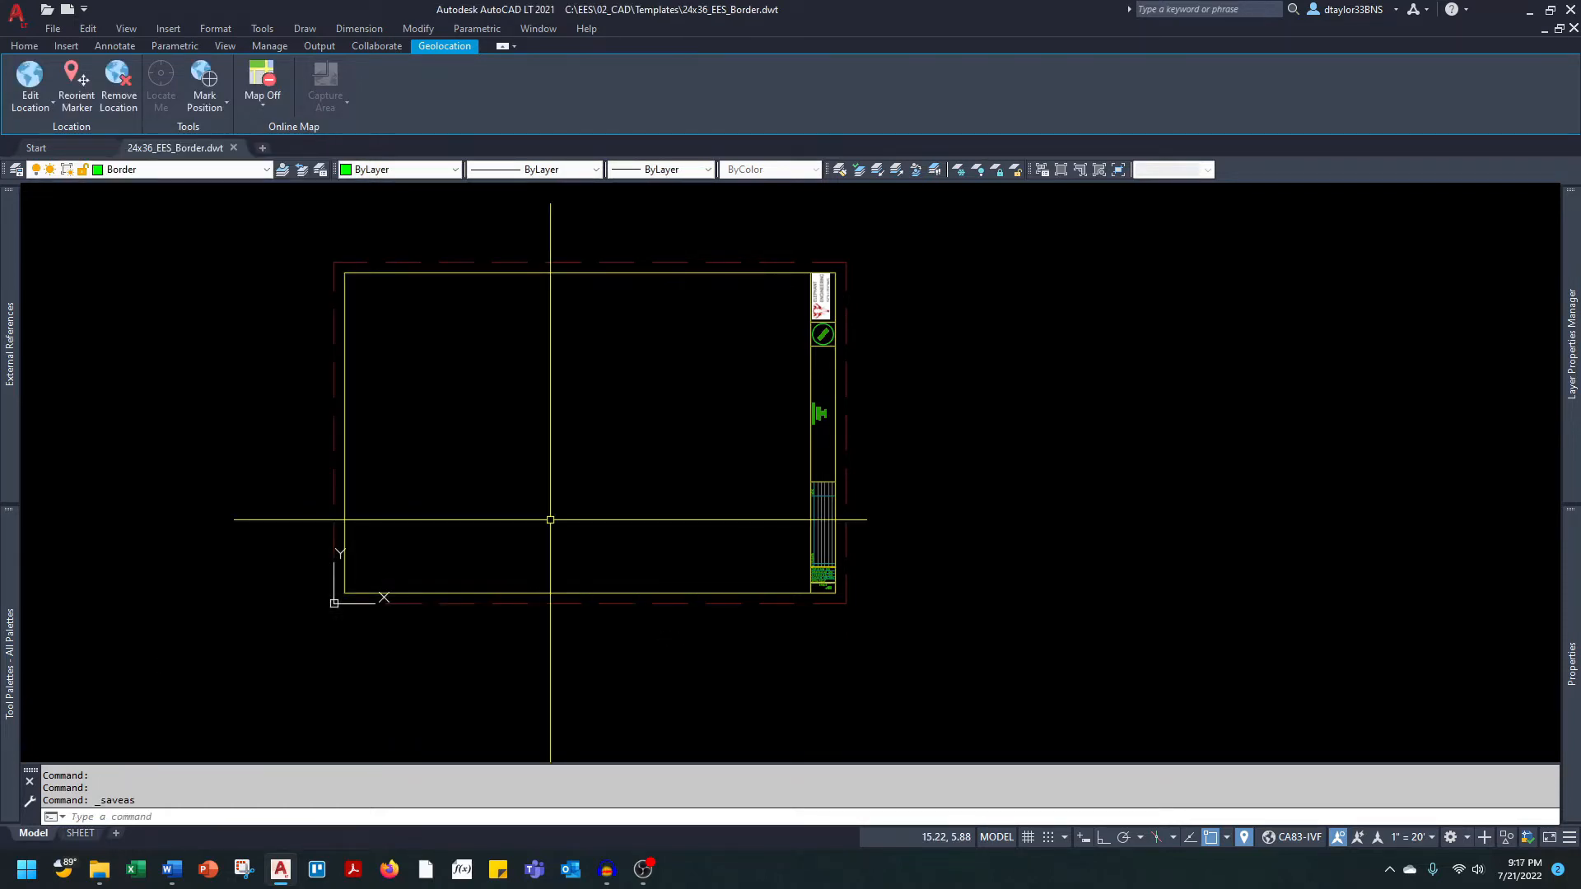
pyautogui.press('Escape')
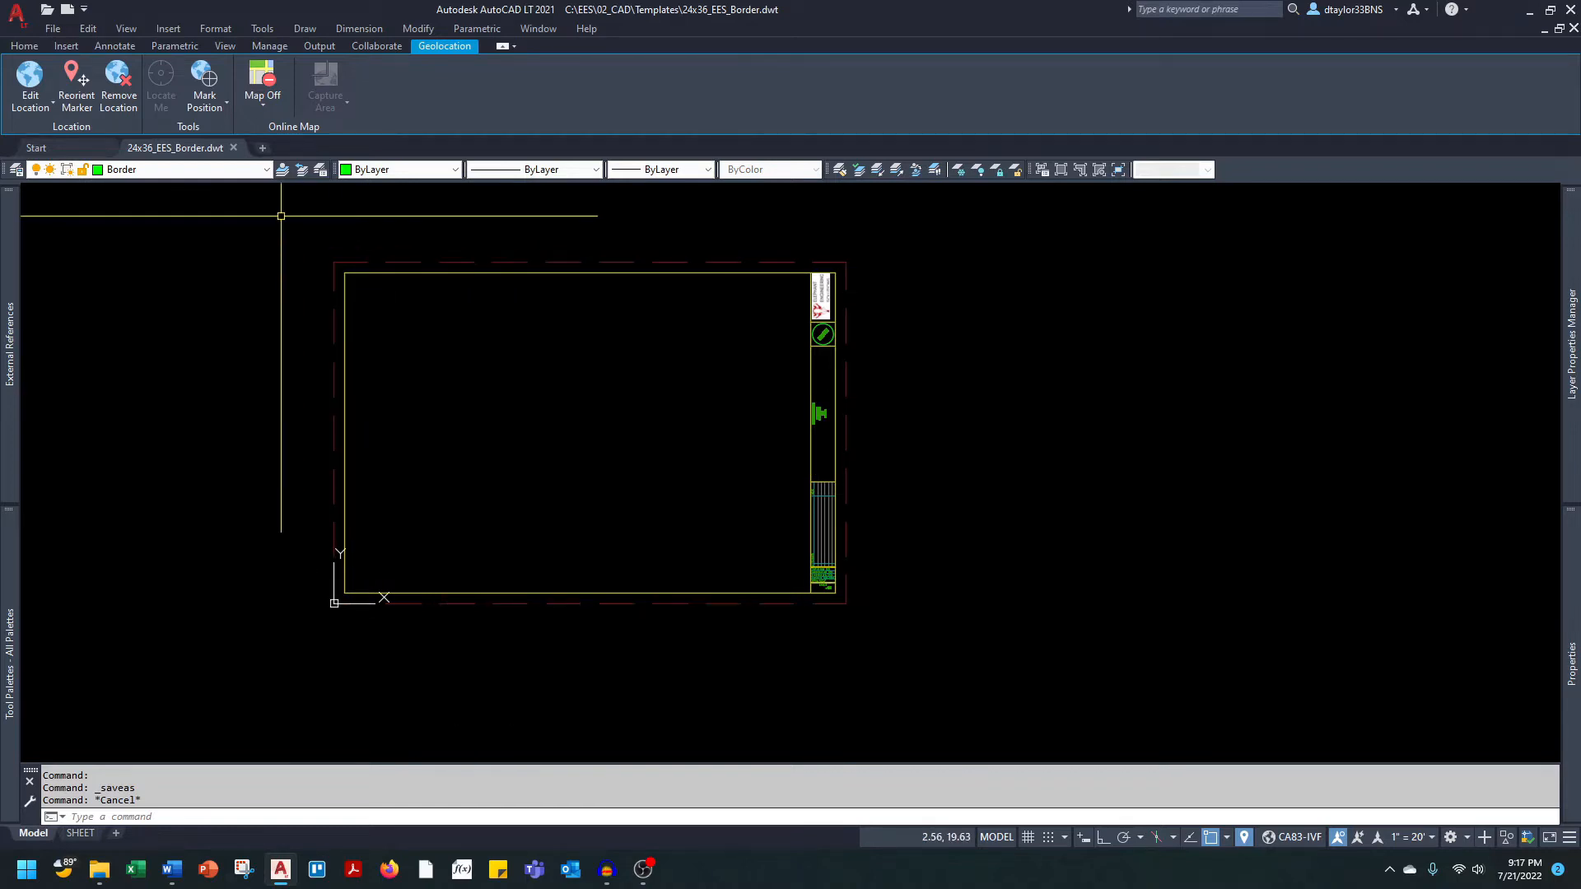
pyautogui.click(234, 148)
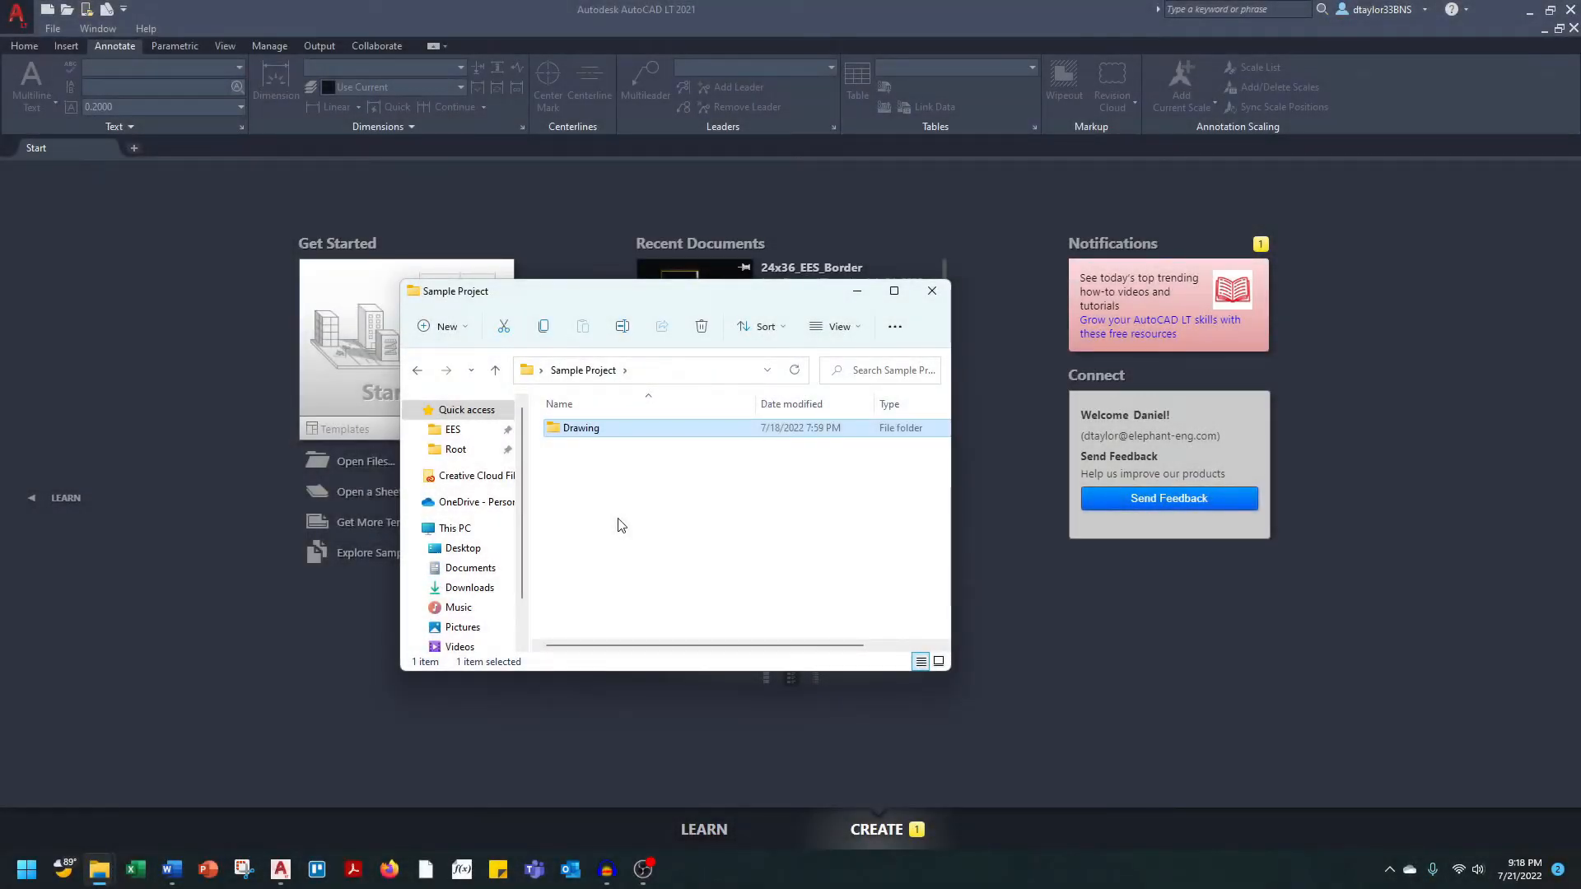
# Create a new drawing from the 24x36_EES_Border template and save it as 025-001_Border in the Sample Project's 00 - Base folder.
pyautogui.doubleClick(582, 430)
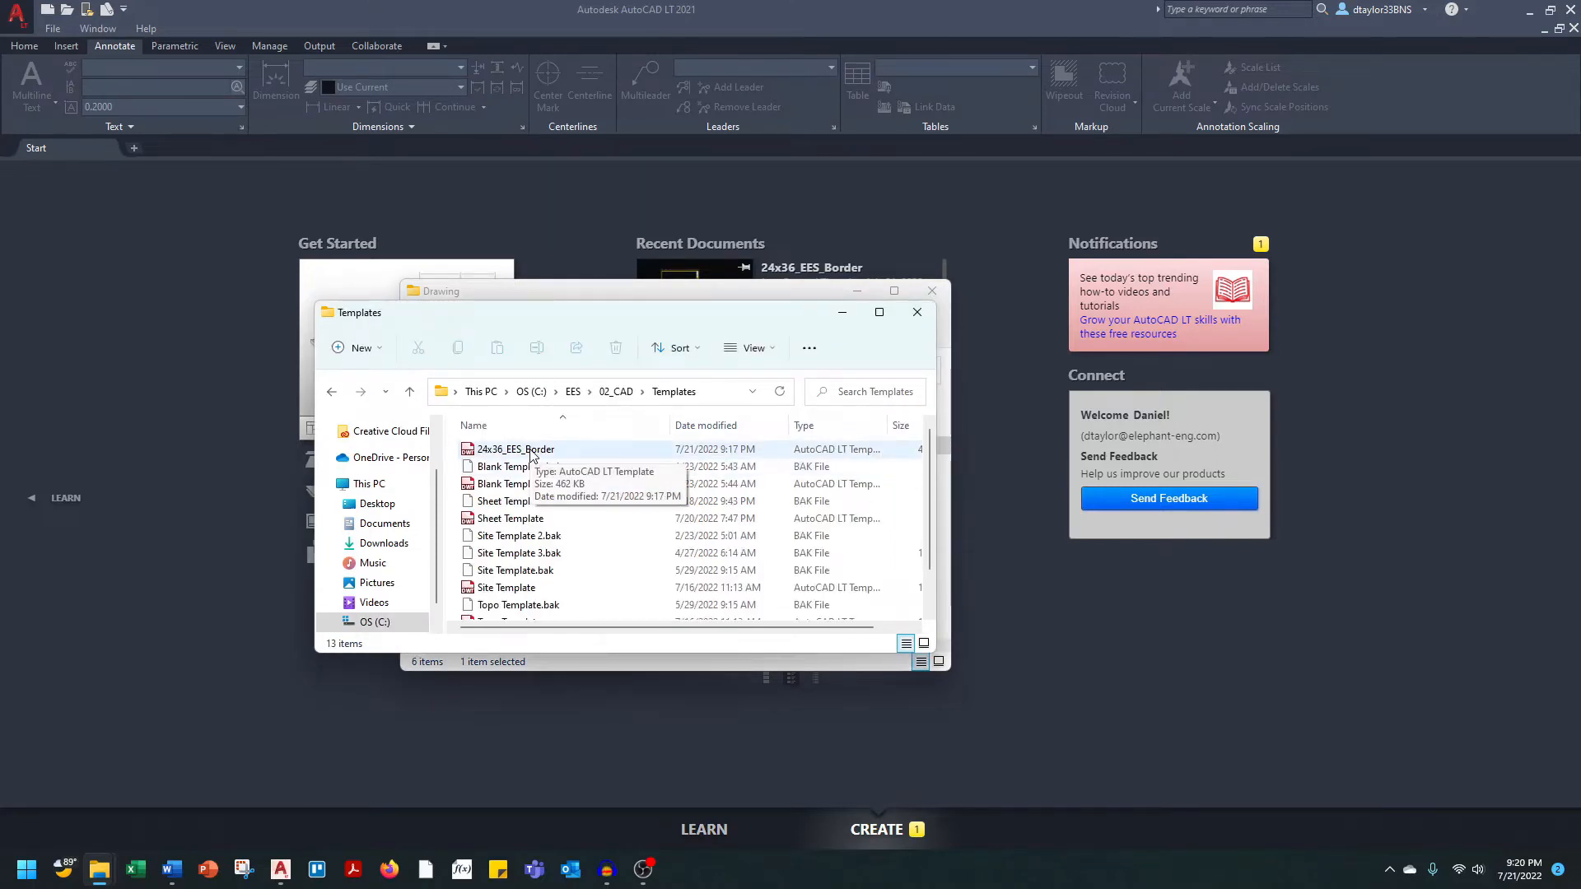
pyautogui.doubleClick(516, 450)
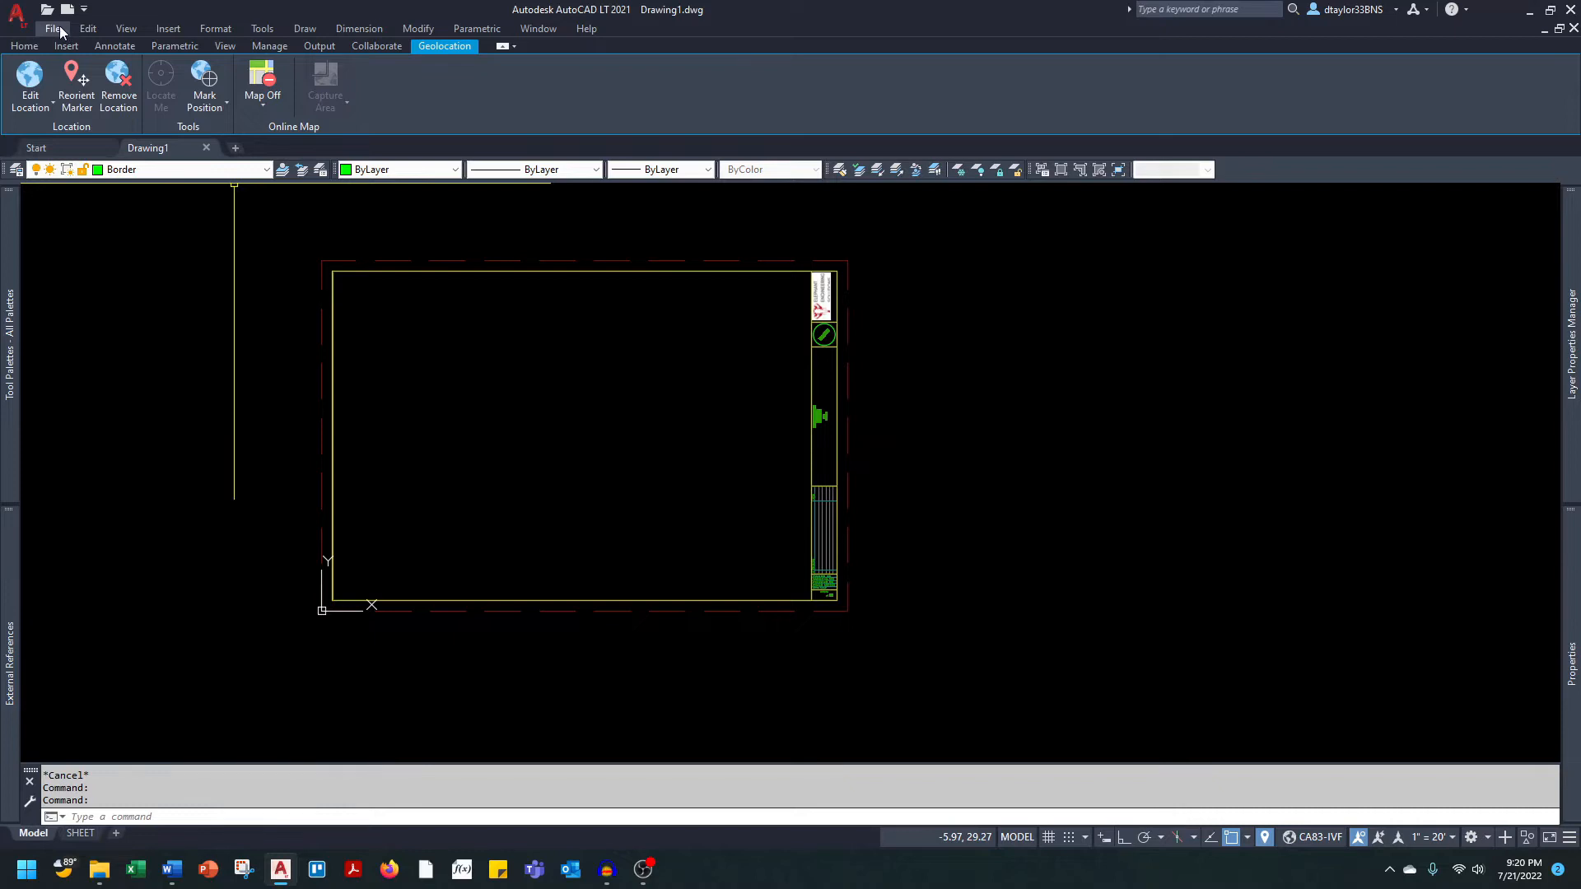
pyautogui.click(56, 29)
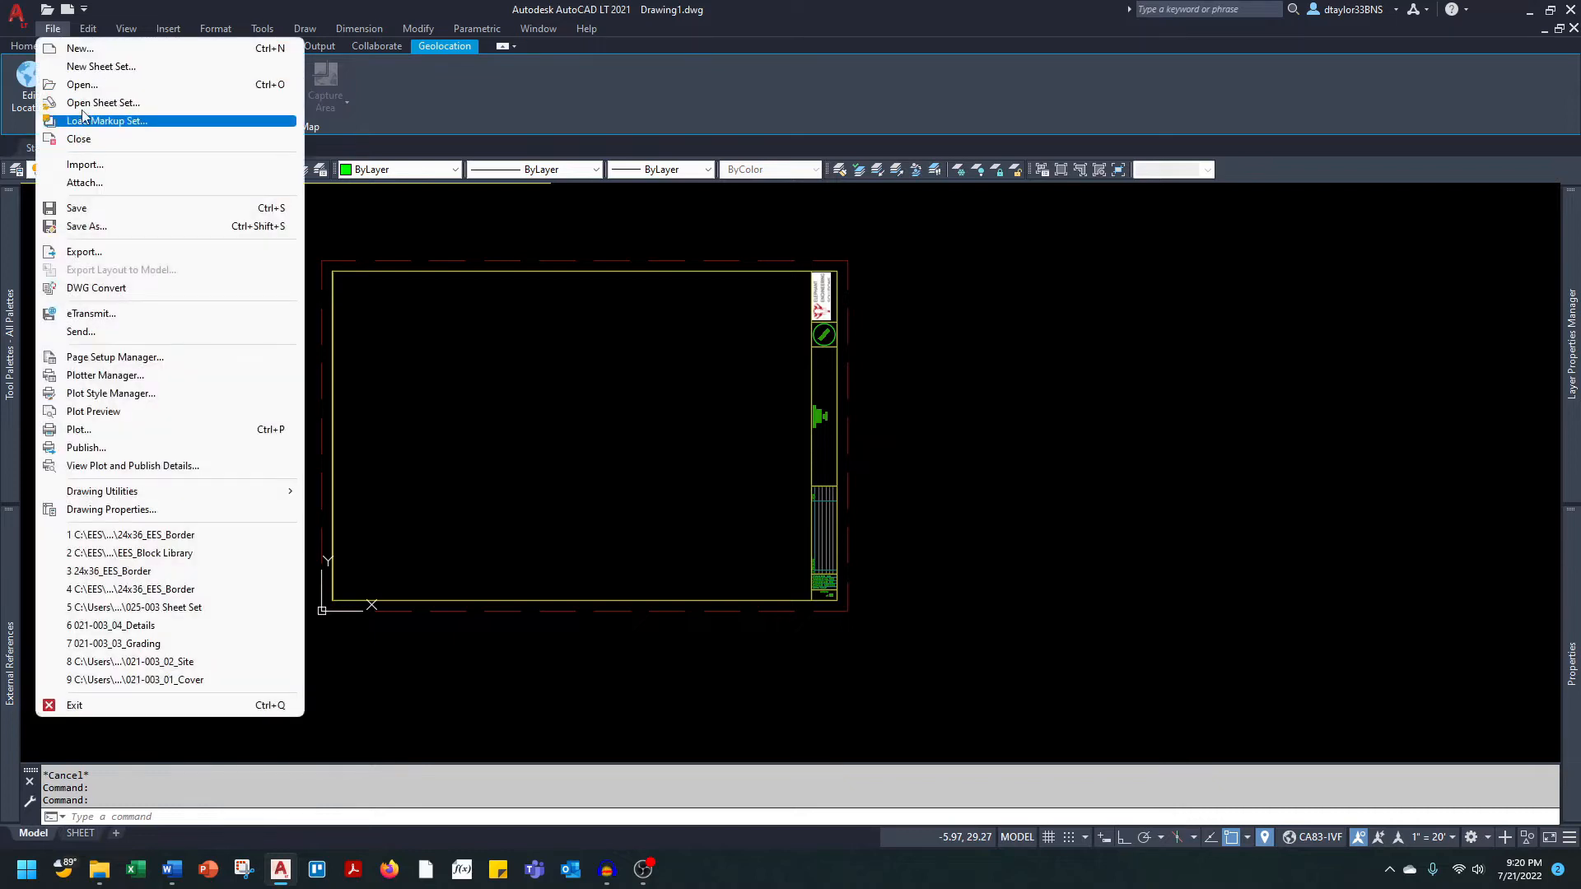
pyautogui.click(91, 227)
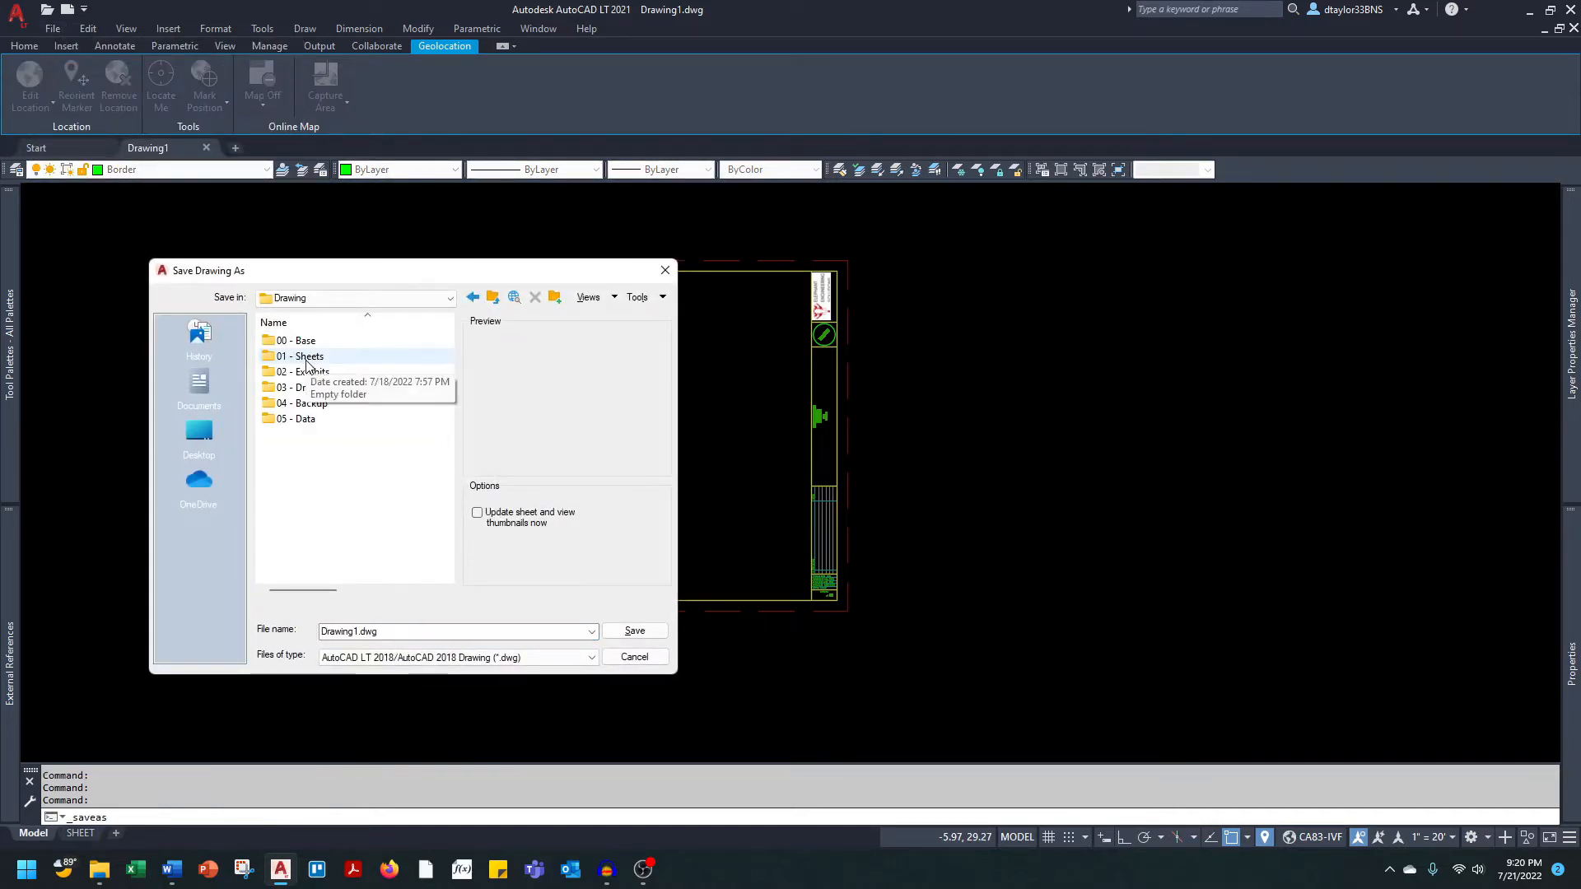
pyautogui.doubleClick(307, 340)
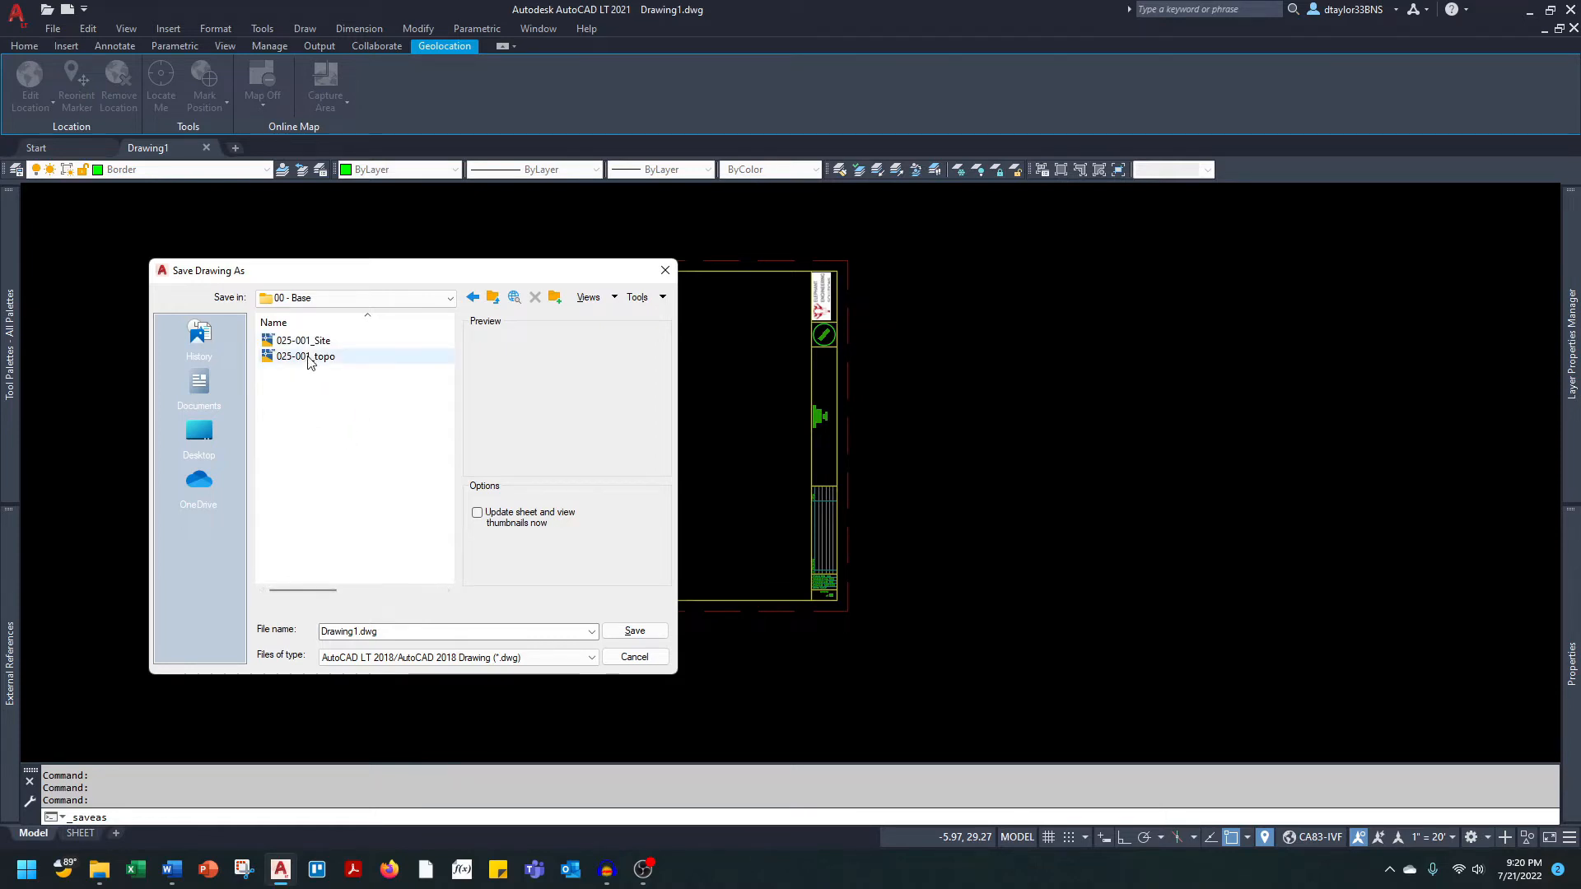
pyautogui.click(310, 356)
pyautogui.click(362, 631)
pyautogui.press('BackSpace')
pyautogui.press('BackSpace')
pyautogui.press('BackSpace')
pyautogui.press('BackSpace')
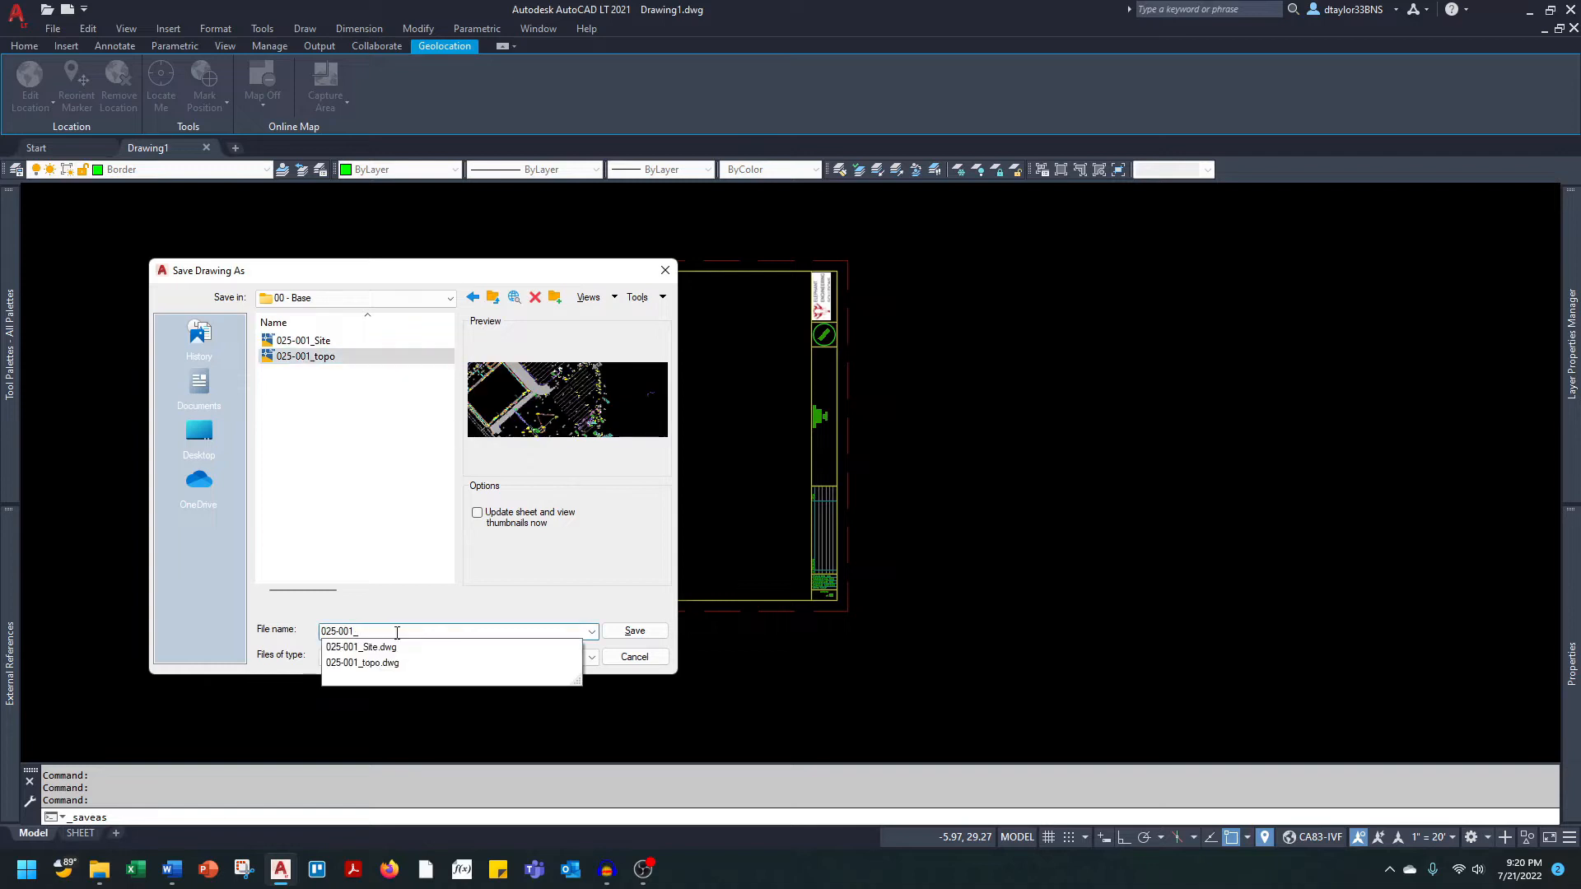
pyautogui.write('Border')
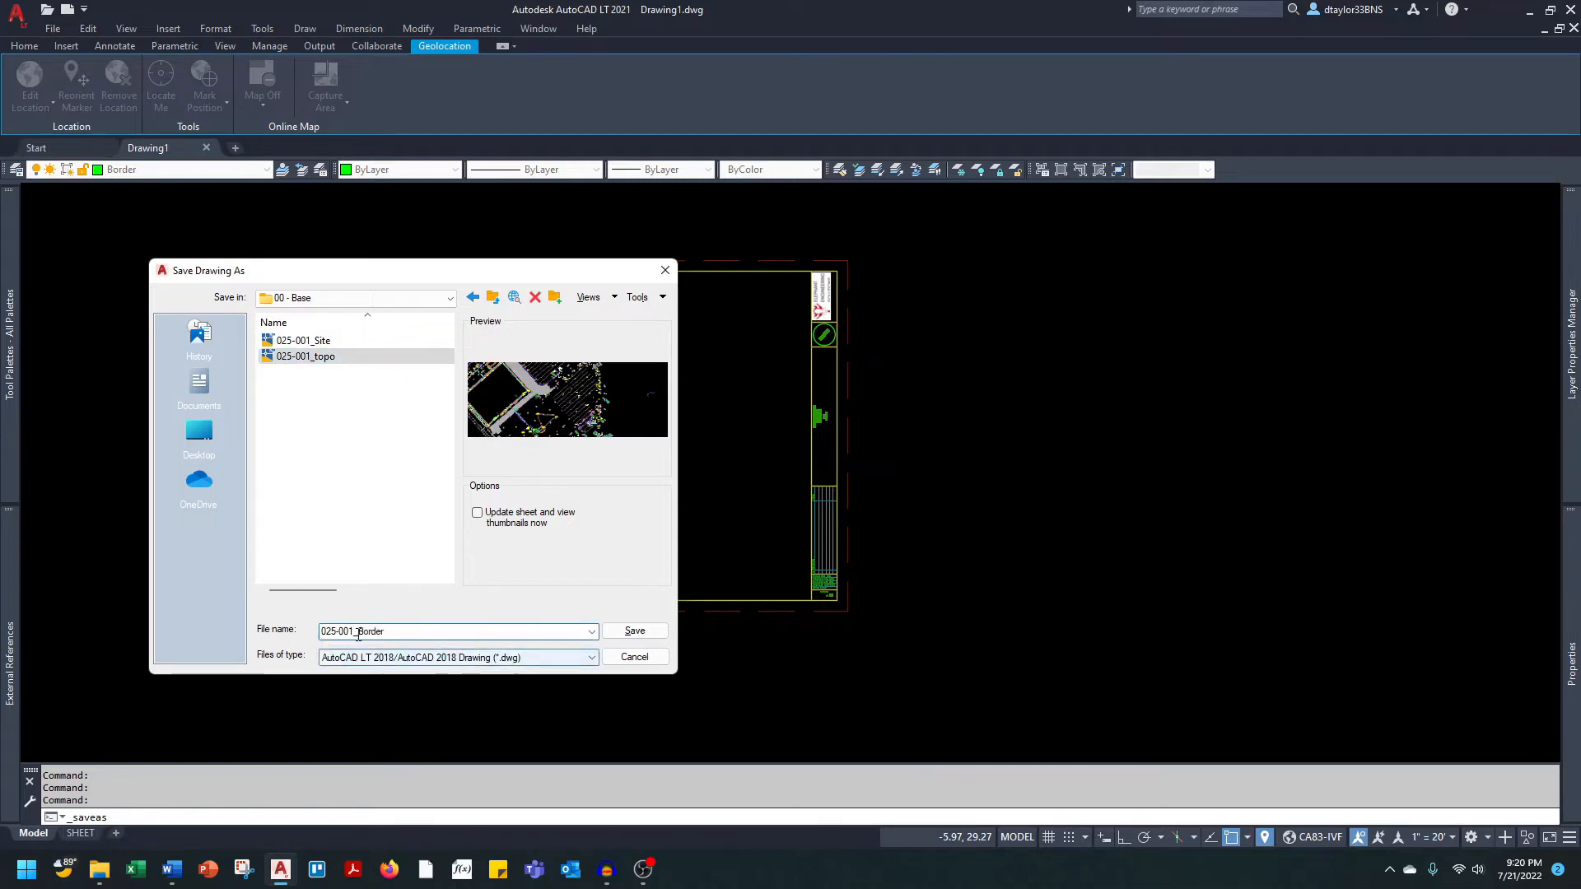
pyautogui.click(613, 634)
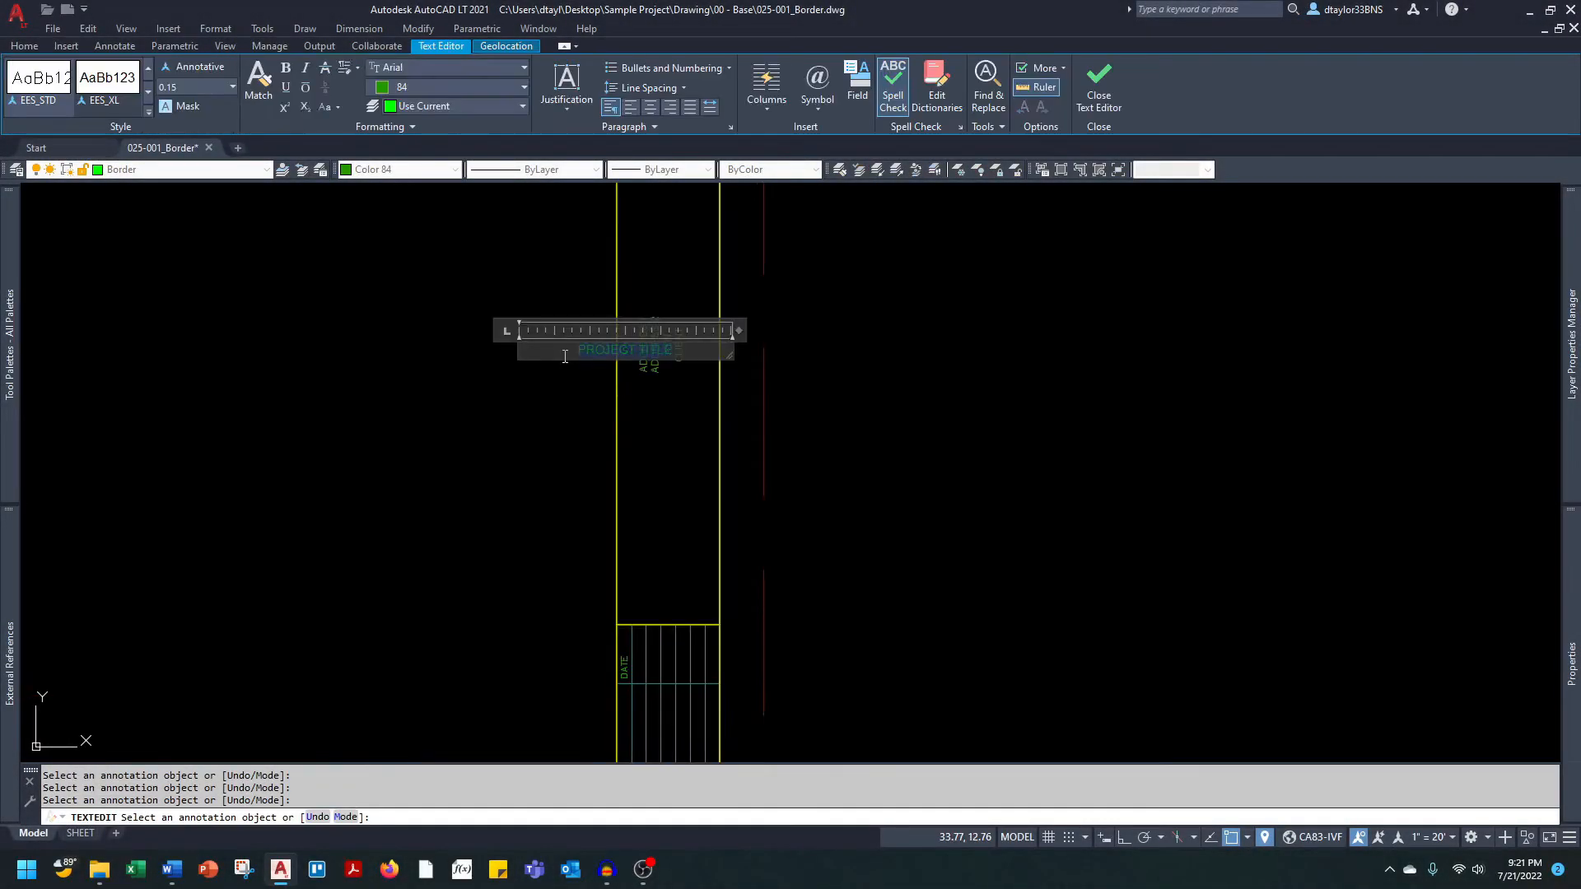
# Fill in the title block's project text with the title SHEET SET MANAGER DEMO, the project address and number lines, and YOUTUBE VIEWERS.
pyautogui.click(565, 356)
pyautogui.click(654, 367)
pyautogui.moveTo(698, 350); pyautogui.dragTo(615, 373)
pyautogui.write('123 ANY STREET ANYTOWN, CA 95555 123-03-2356')
pyautogui.moveTo(658, 384); pyautogui.dragTo(623, 387)
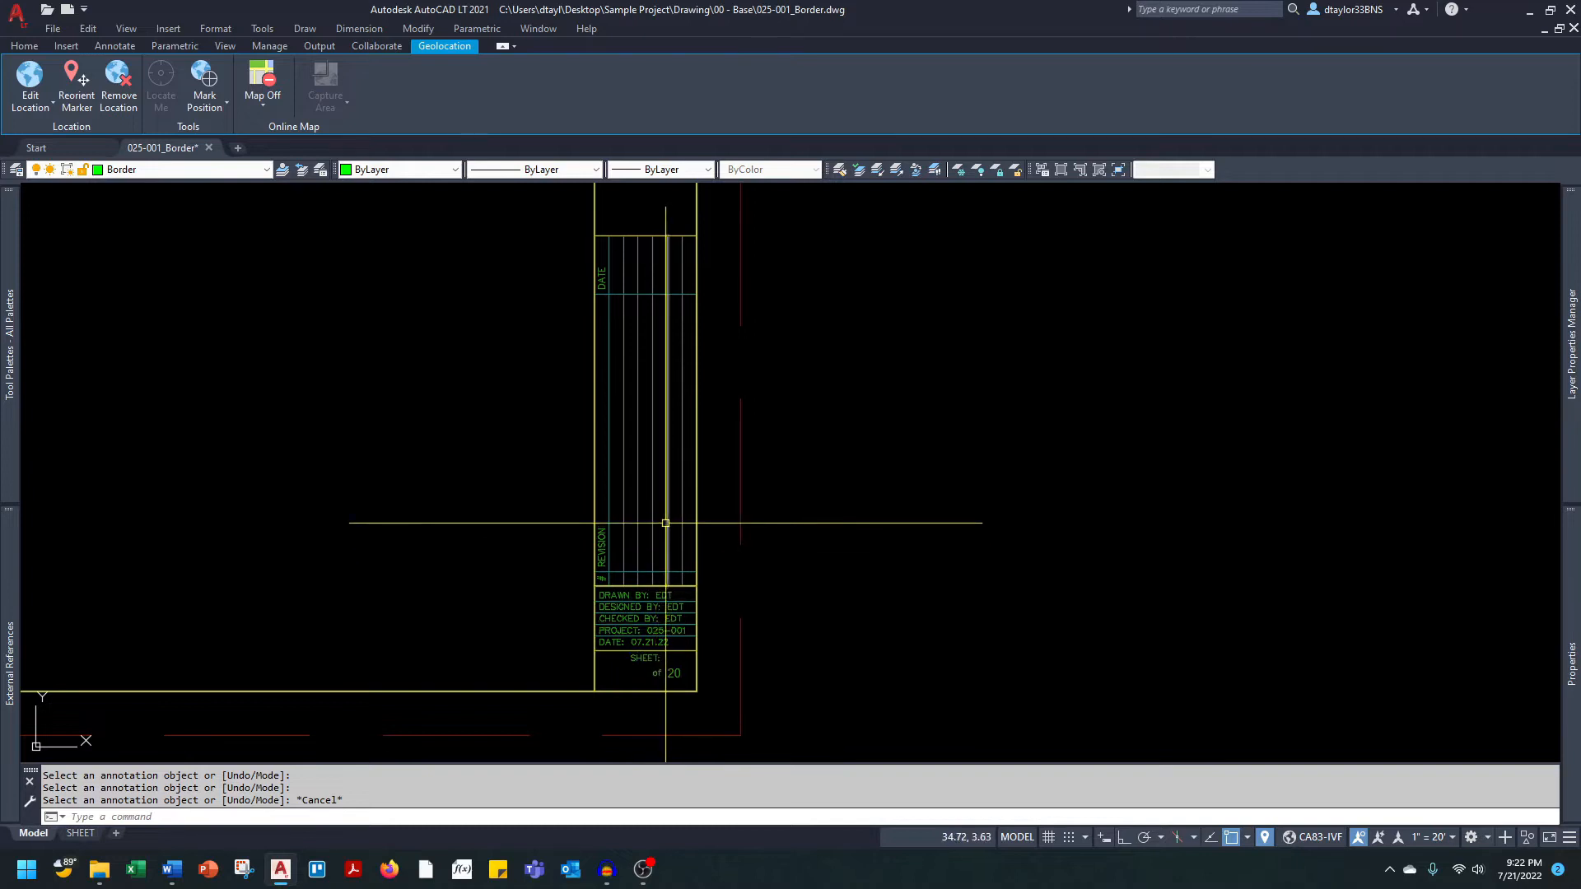
# Examine the project text, revision table and sheet information in the border's title block.
pyautogui.moveTo(656, 443); pyautogui.dragTo(641, 737, button='middle')
pyautogui.scroll(2, 630, 449)
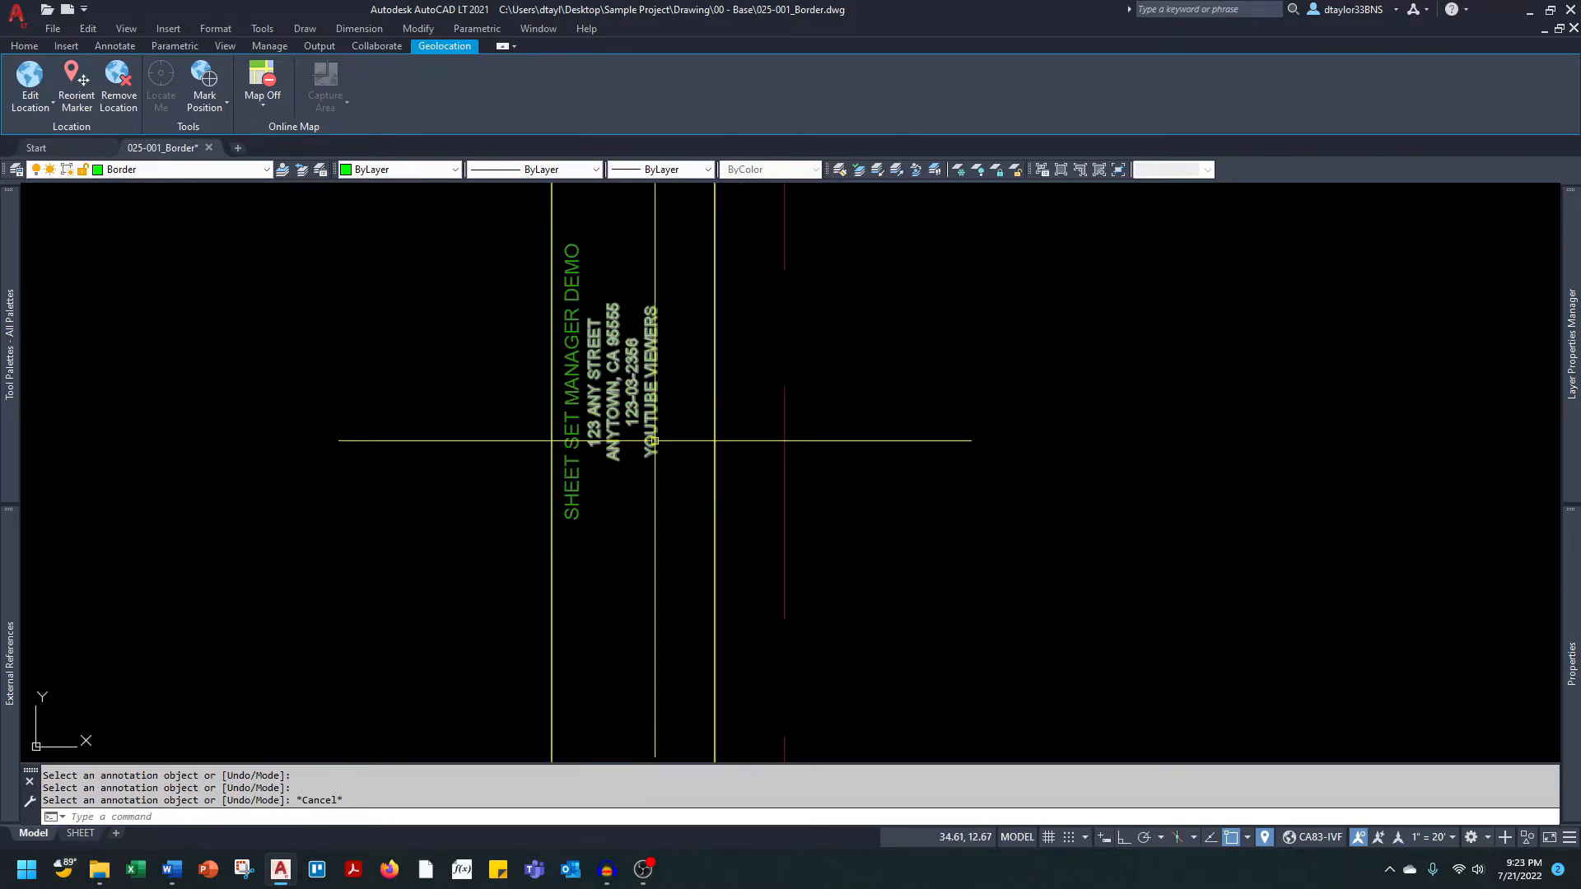
pyautogui.scroll(-3, 651, 441)
pyautogui.moveTo(670, 522); pyautogui.dragTo(653, 388, button='middle')
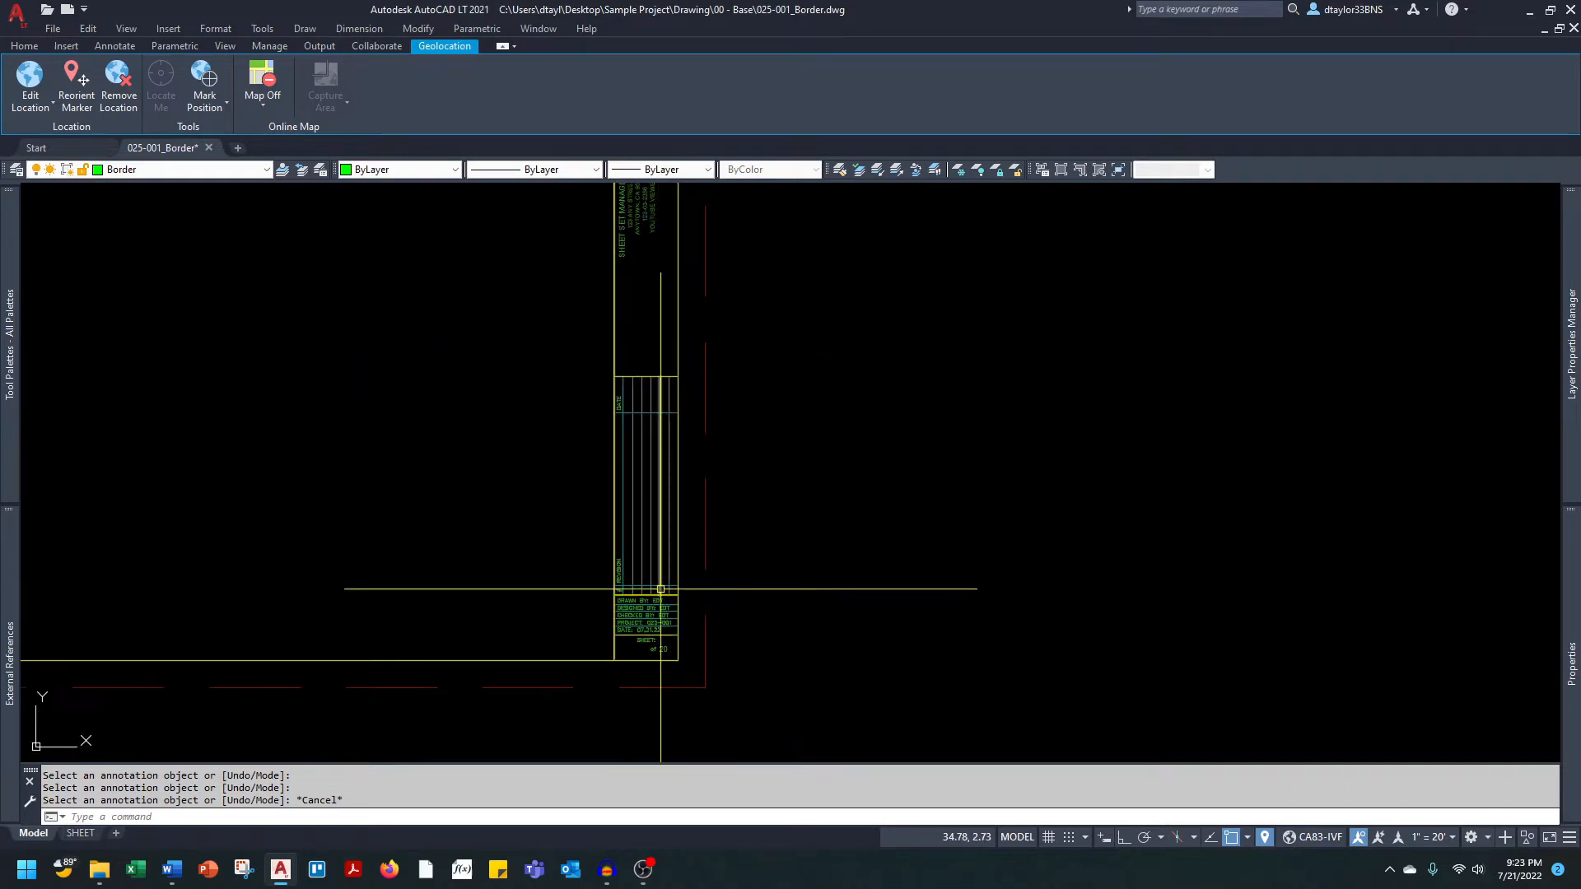
pyautogui.scroll(-2, 704, 646)
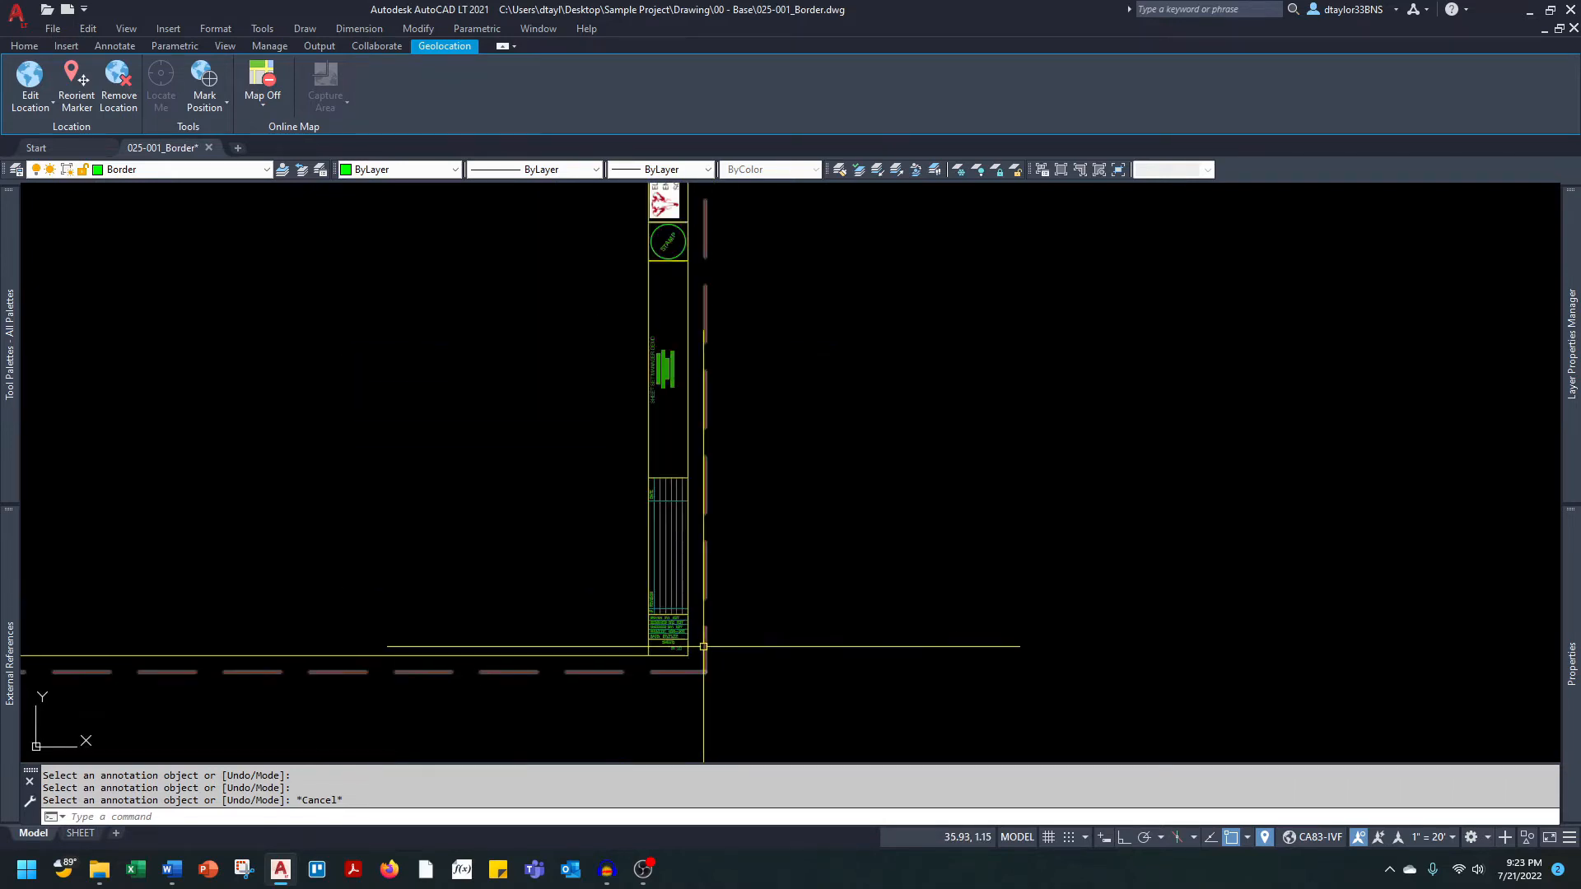
pyautogui.scroll(-2, 703, 646)
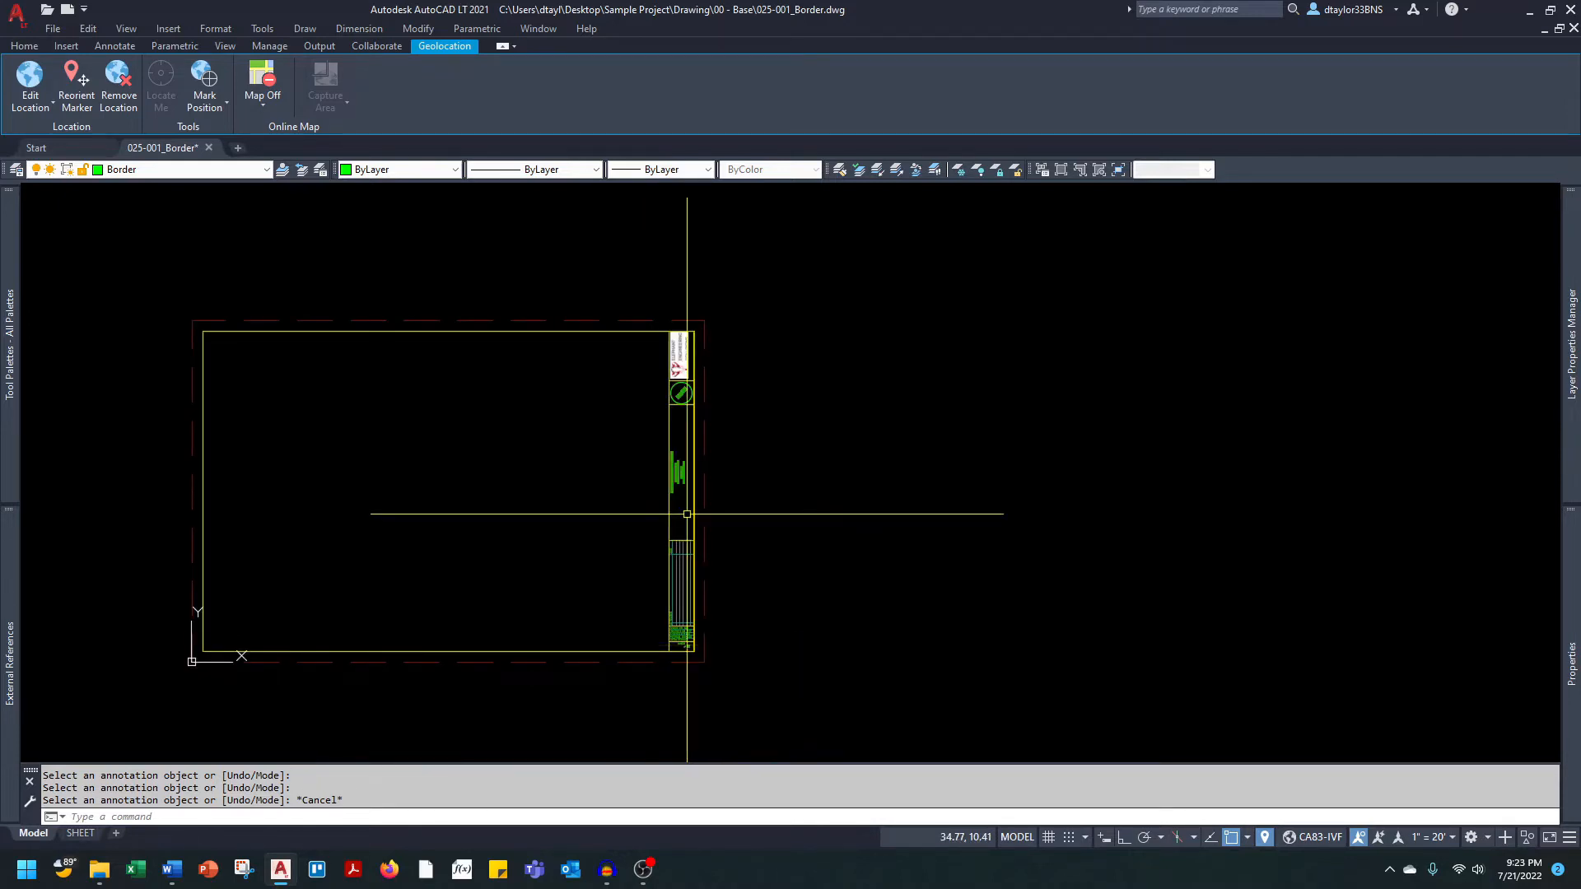
pyautogui.scroll(3, 650, 498)
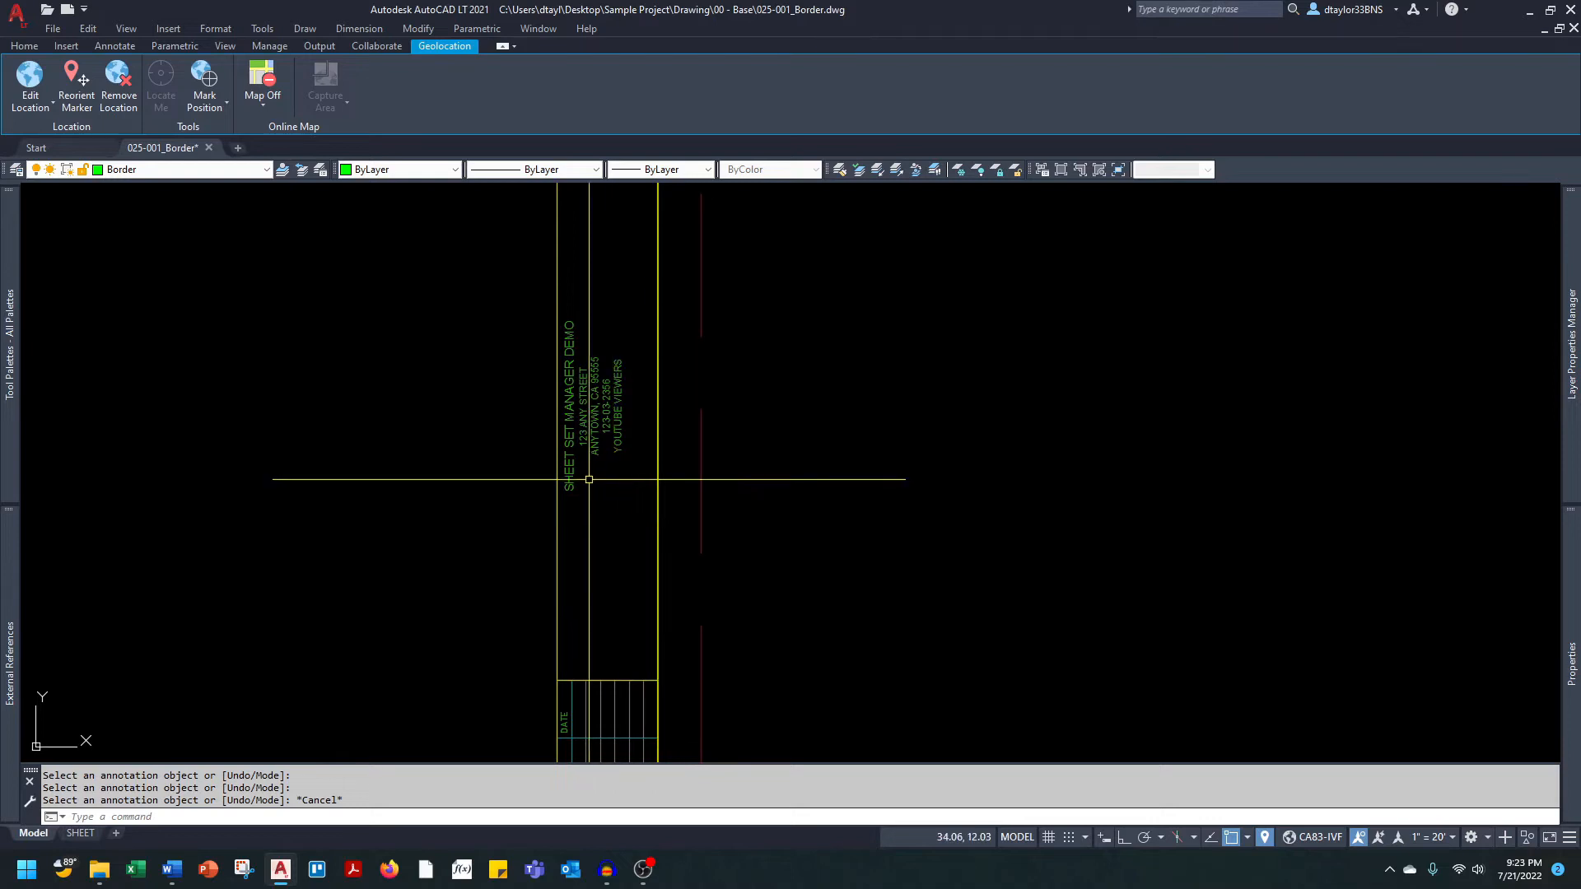
pyautogui.scroll(-2, 583, 479)
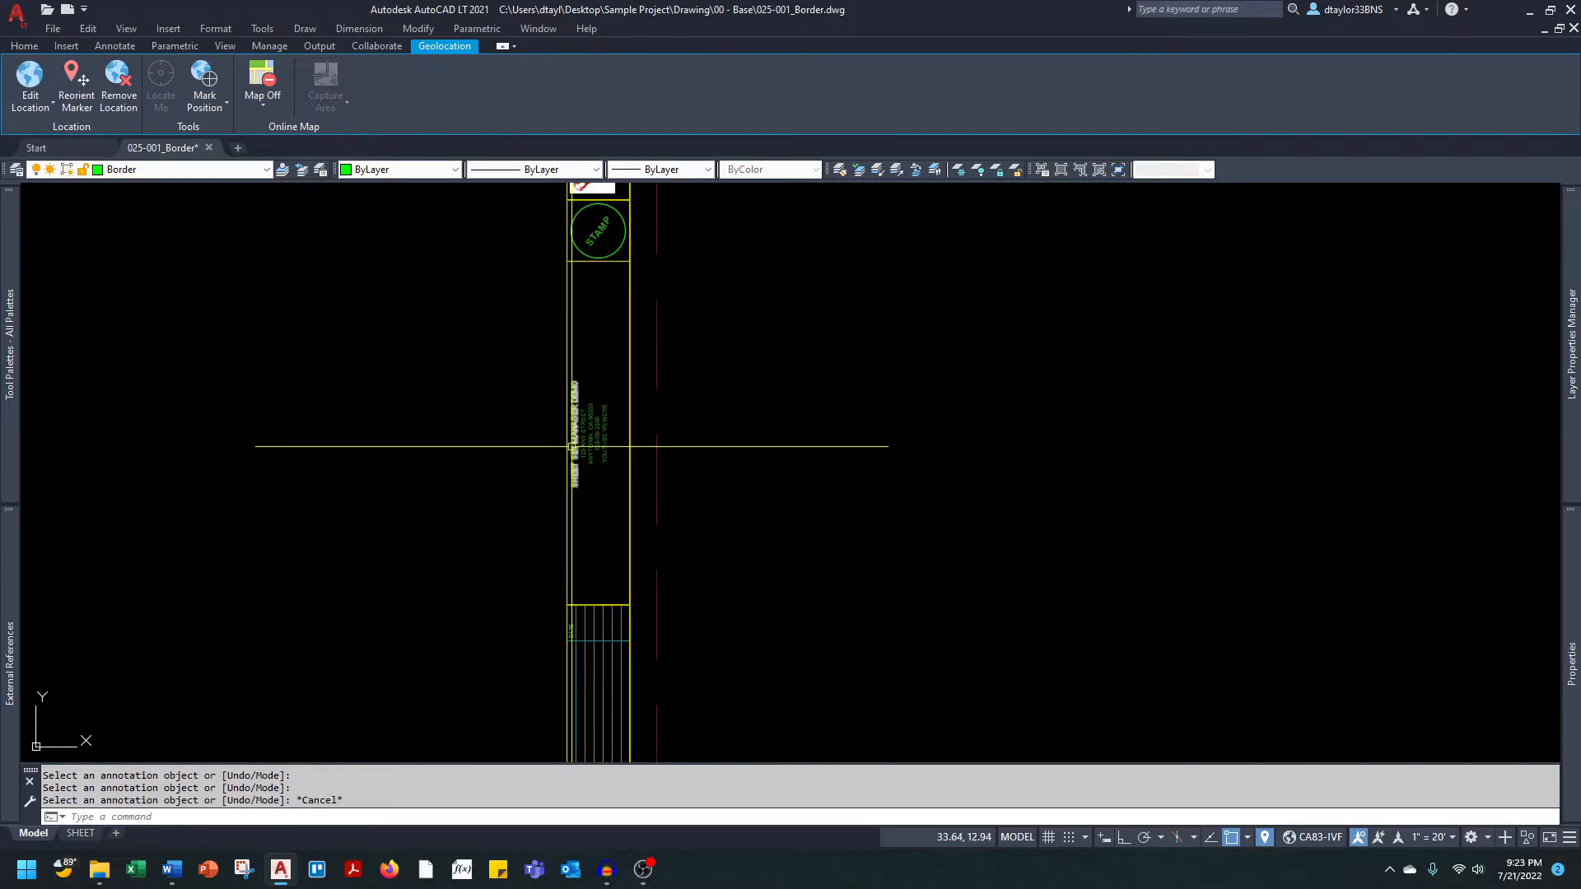
pyautogui.press('Escape')
pyautogui.press('Escape')
pyautogui.scroll(-5, 601, 458)
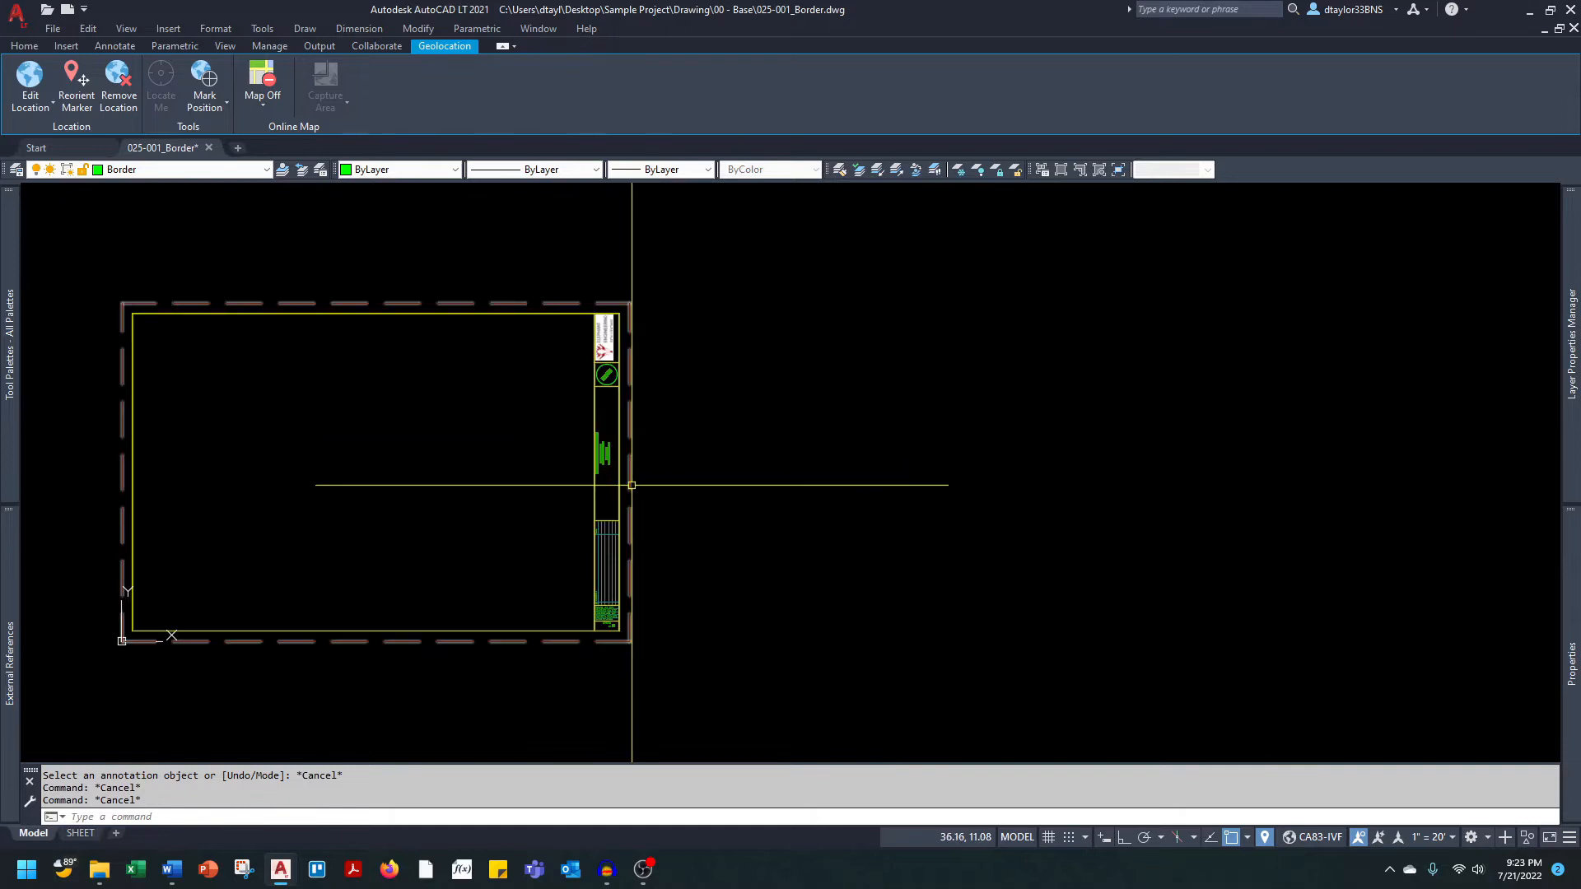
# Close the 025-001_Border drawing and start a new drawing from Sheet Template in the Templates folder.
pyautogui.click(210, 151)
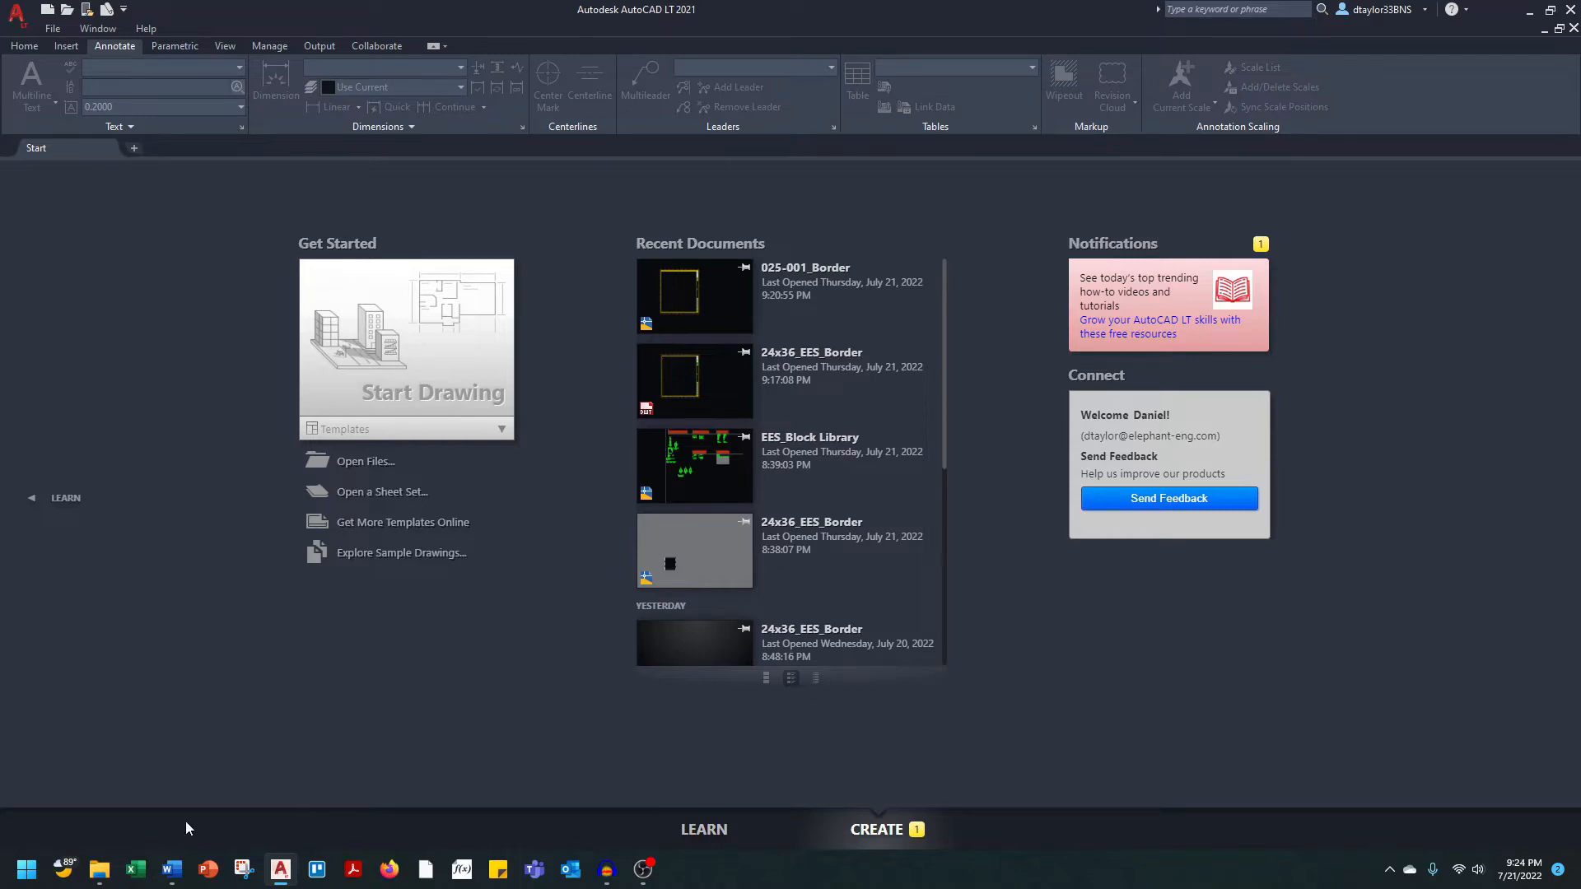
pyautogui.moveTo(102, 868)
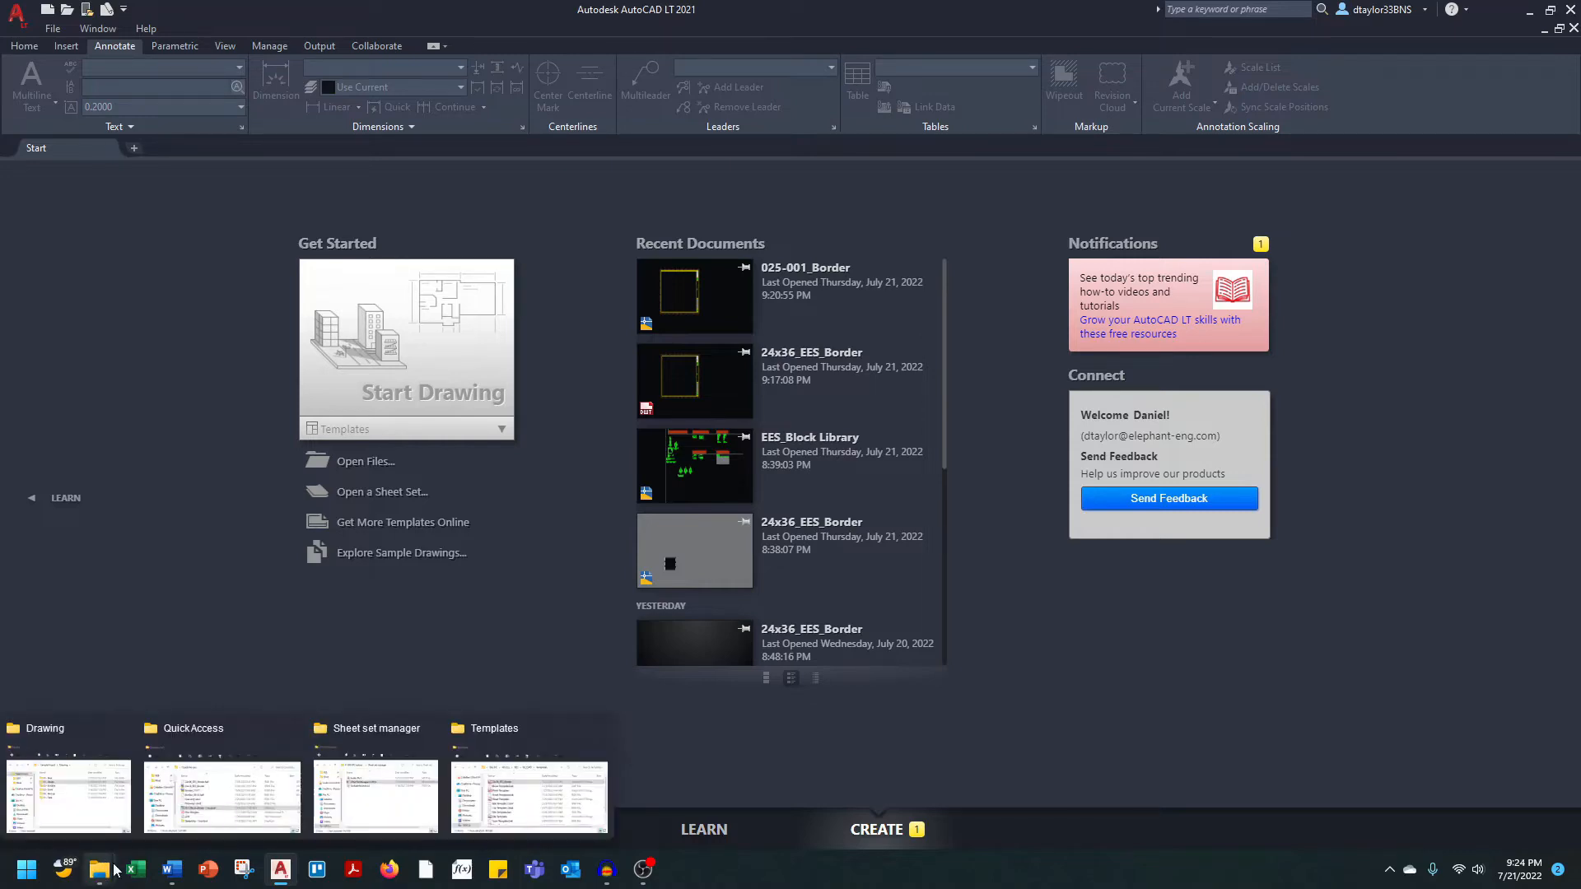
pyautogui.click(527, 791)
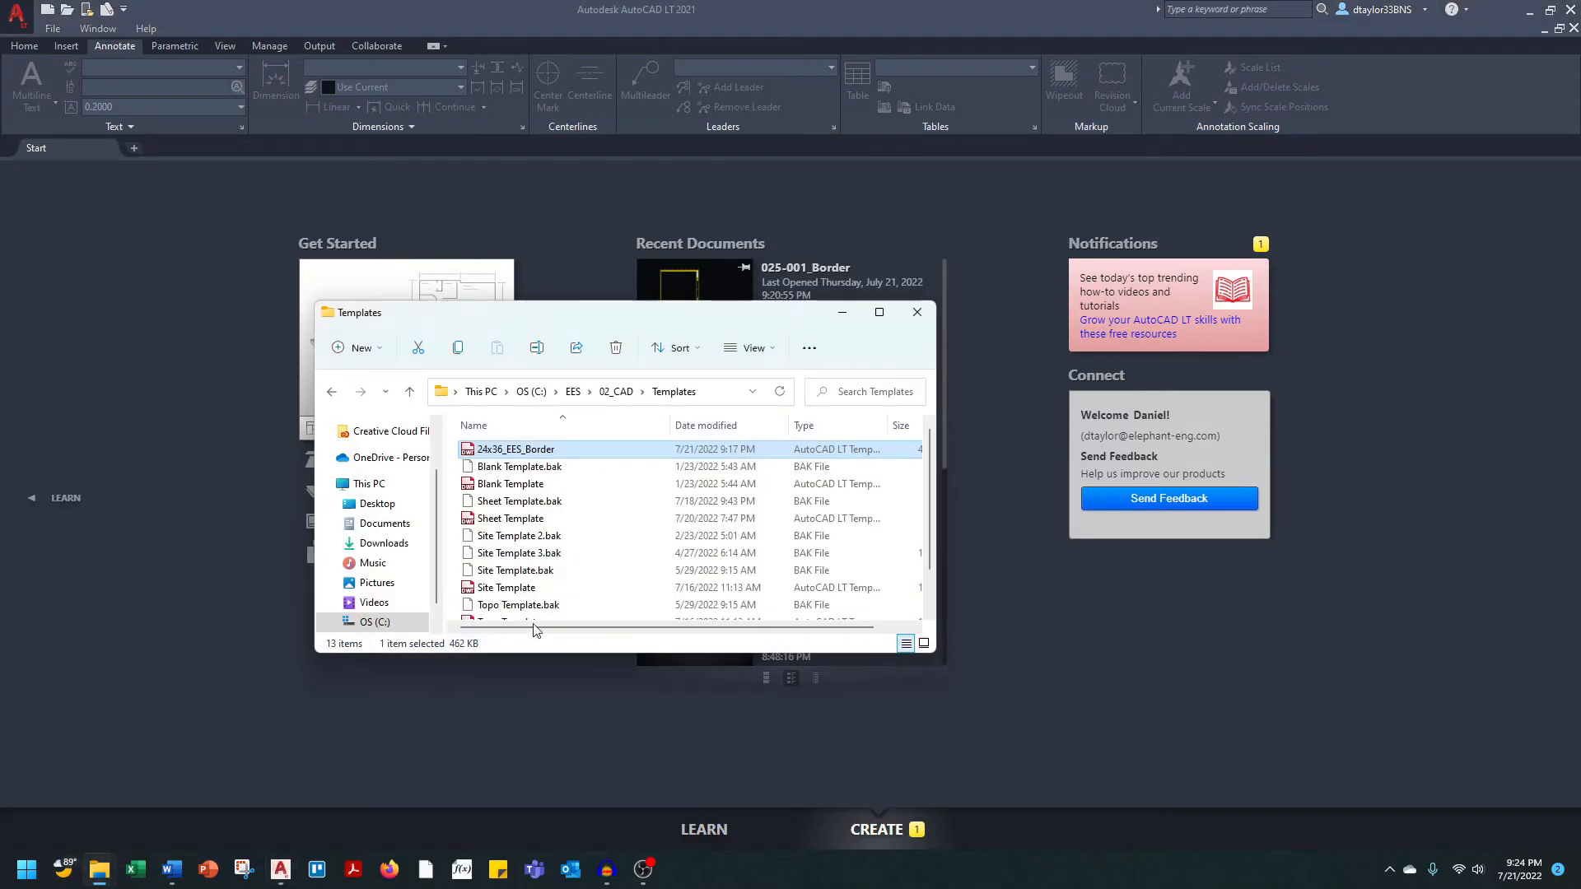
pyautogui.doubleClick(527, 520)
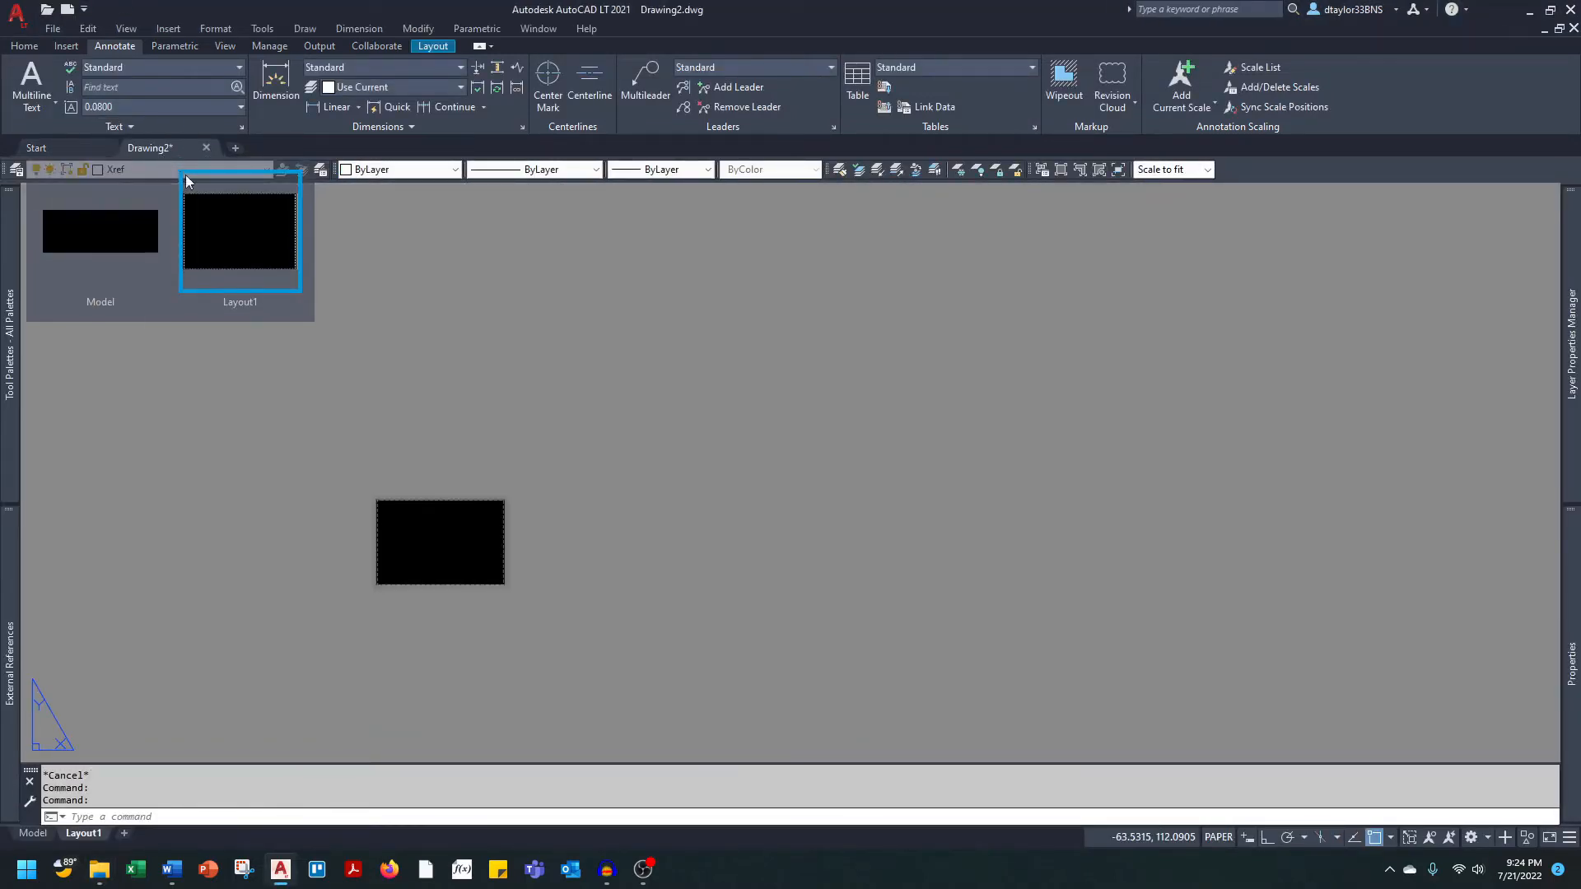
# Save the new drawing as 025-001_01_Cover in the Sample Project's 01 - Sheets folder.
pyautogui.click(53, 28)
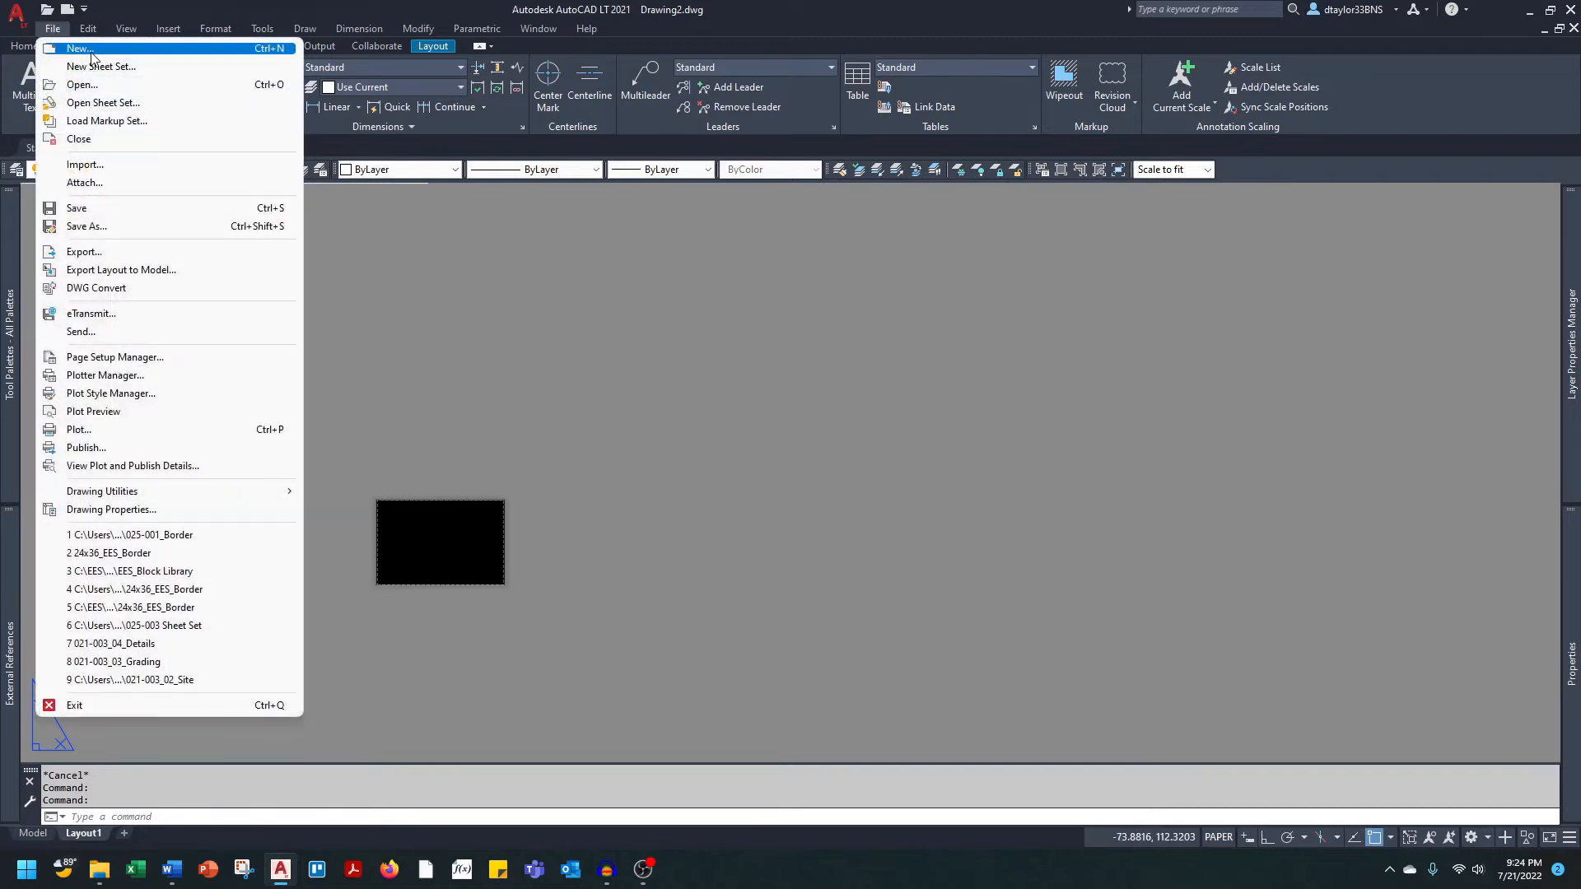
pyautogui.click(93, 227)
pyautogui.click(306, 298)
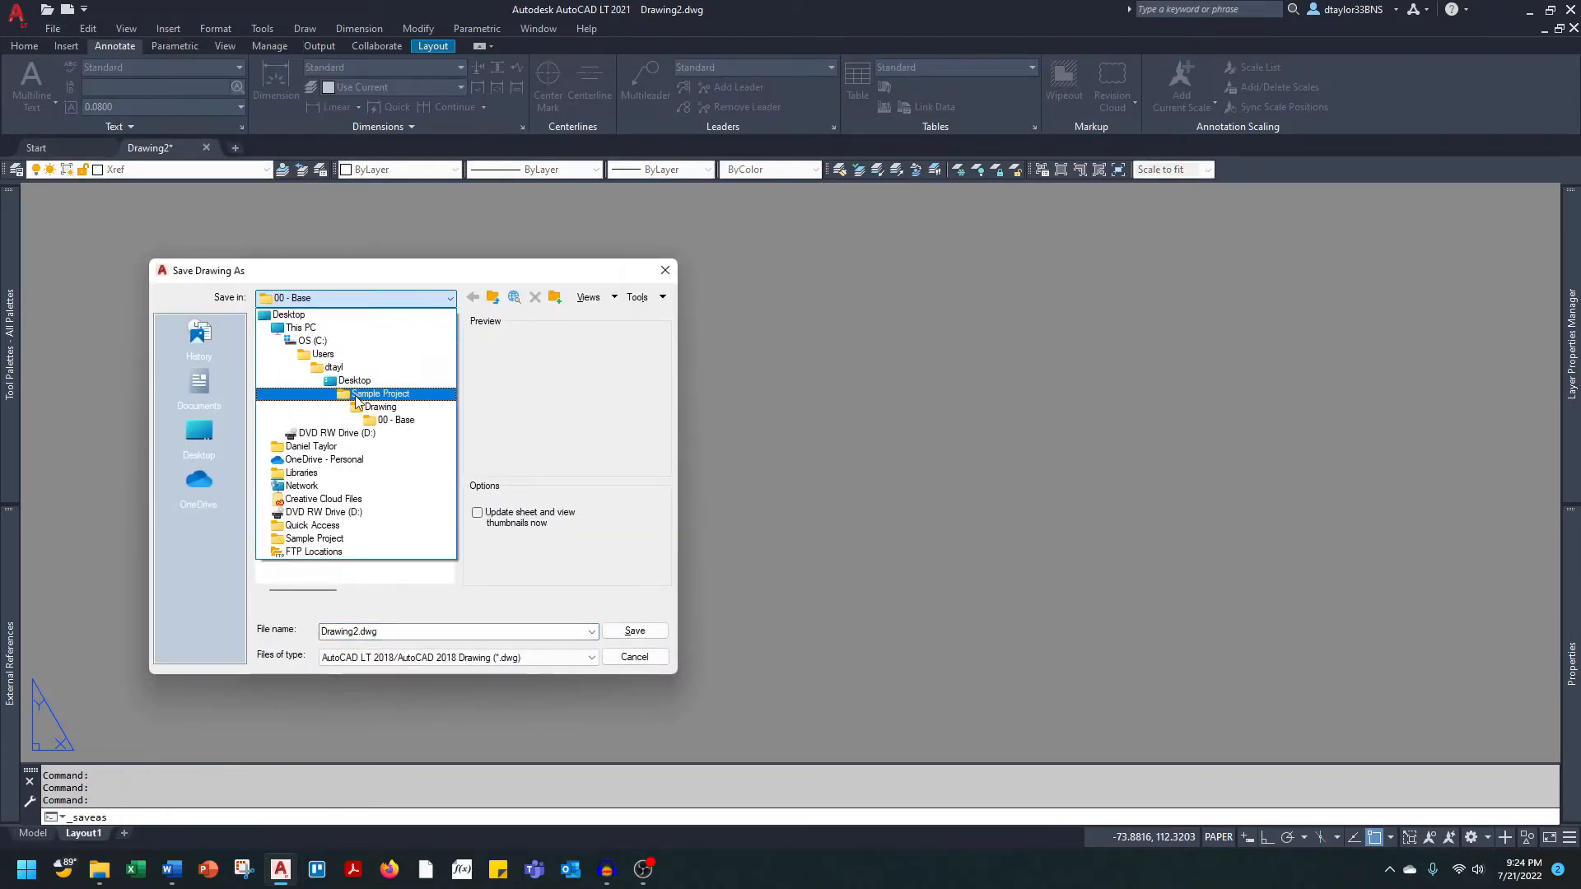
pyautogui.click(306, 403)
pyautogui.doubleClick(309, 356)
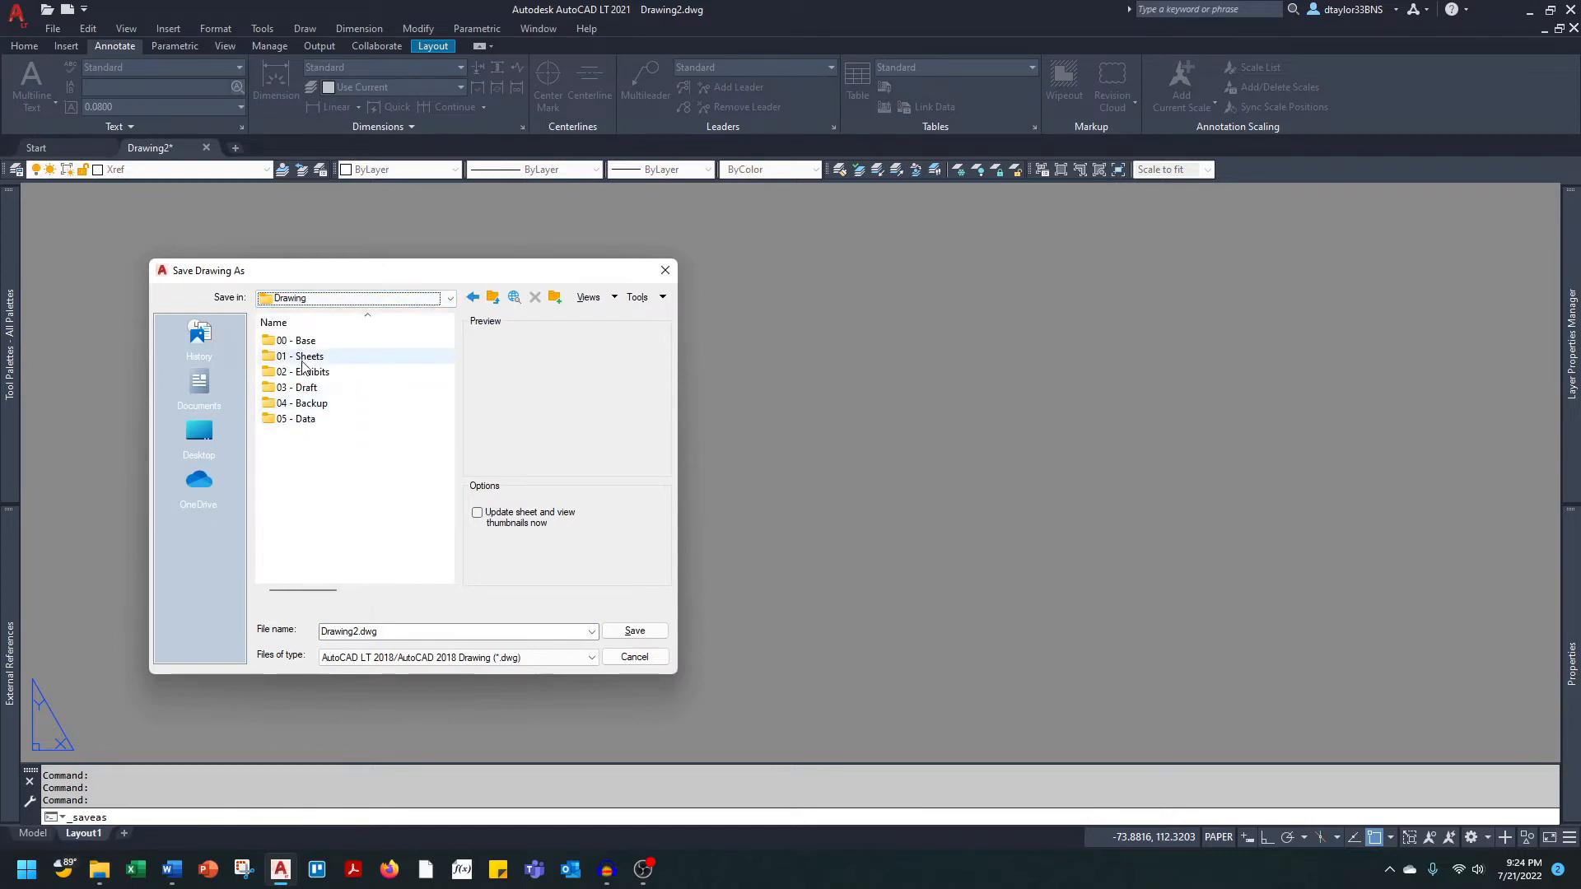
pyautogui.click(363, 630)
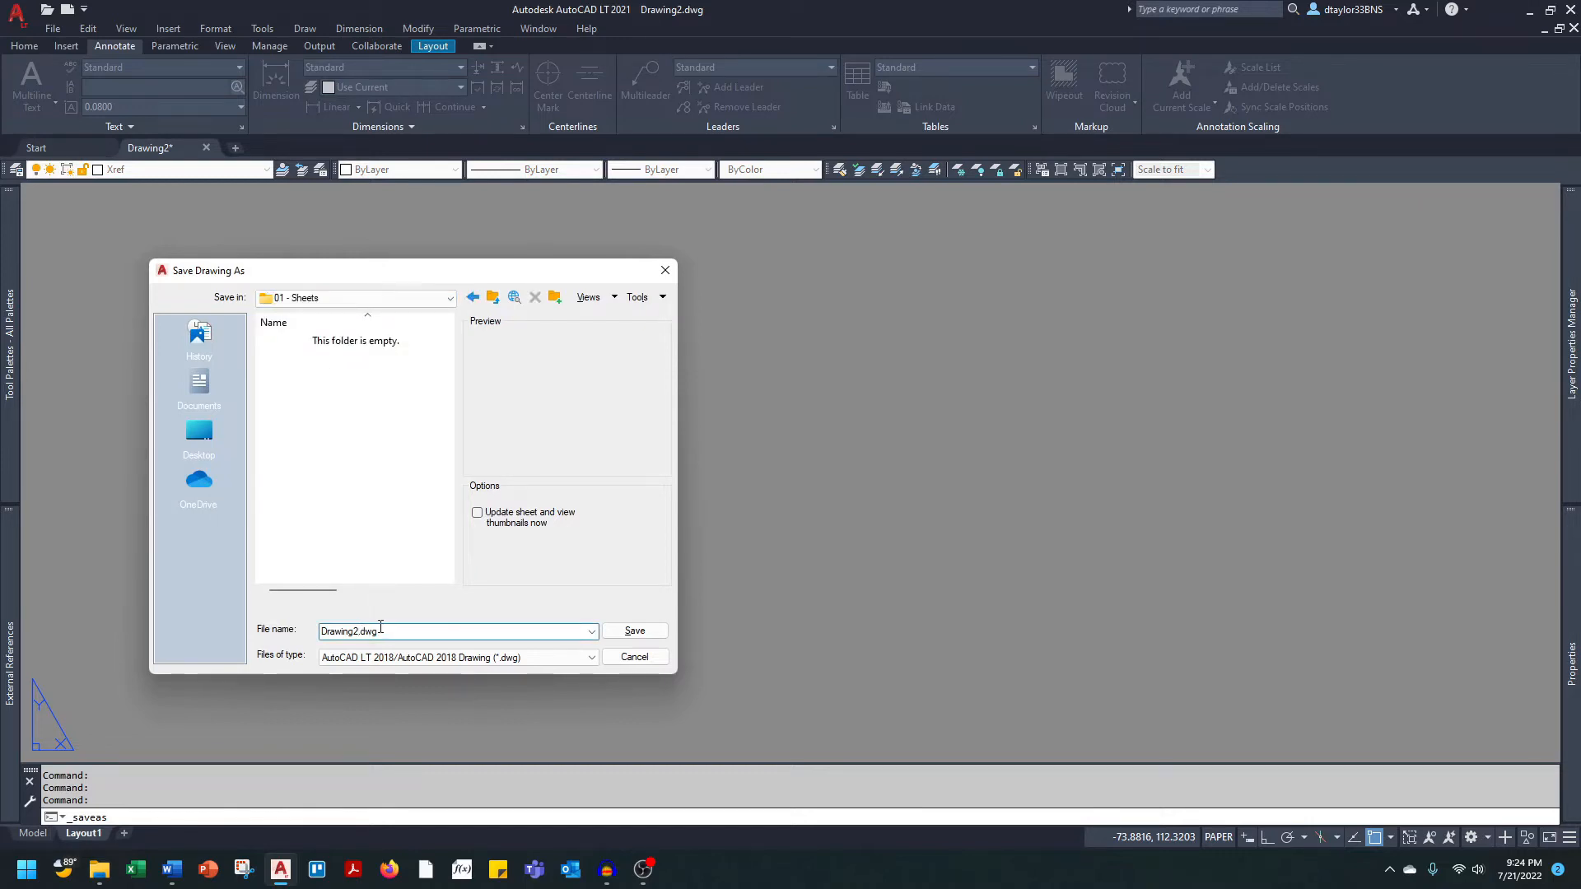
pyautogui.press('BackSpace')
pyautogui.press('BackSpace')
pyautogui.press('BackSpace')
pyautogui.press('BackSpace')
pyautogui.press('BackSpace')
pyautogui.press('BackSpace')
pyautogui.press('BackSpace')
pyautogui.press('BackSpace')
pyautogui.write('025-001_01_Cover')
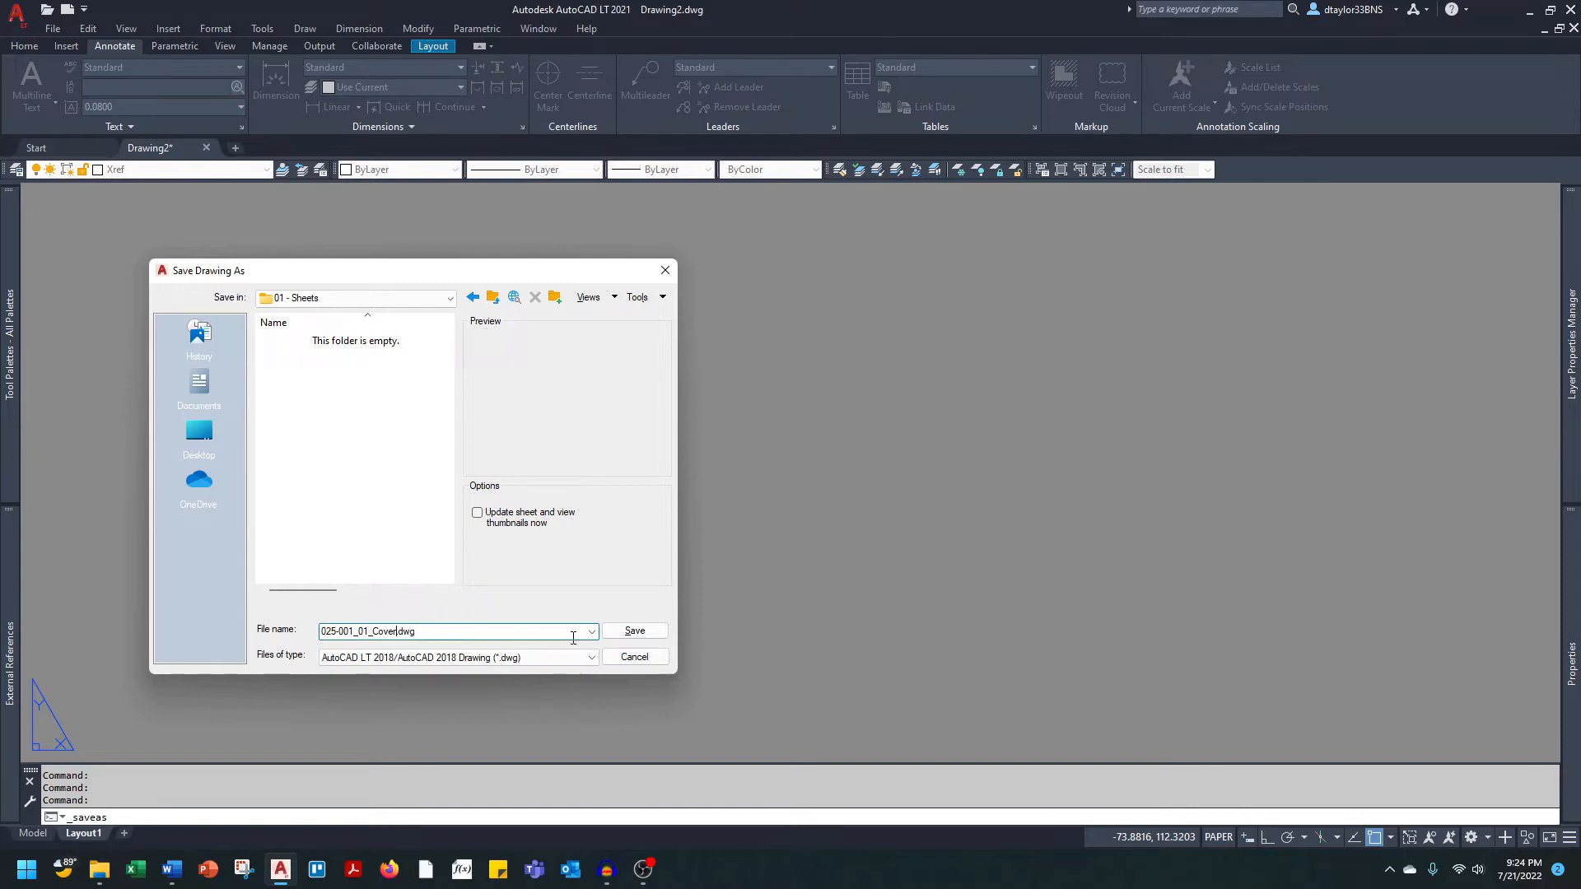
pyautogui.click(635, 636)
# Check the 01 - Sheets folder in File Explorer for the saved cover drawing, and return to AutoCAD.
pyautogui.moveTo(99, 868)
pyautogui.moveTo(463, 787)
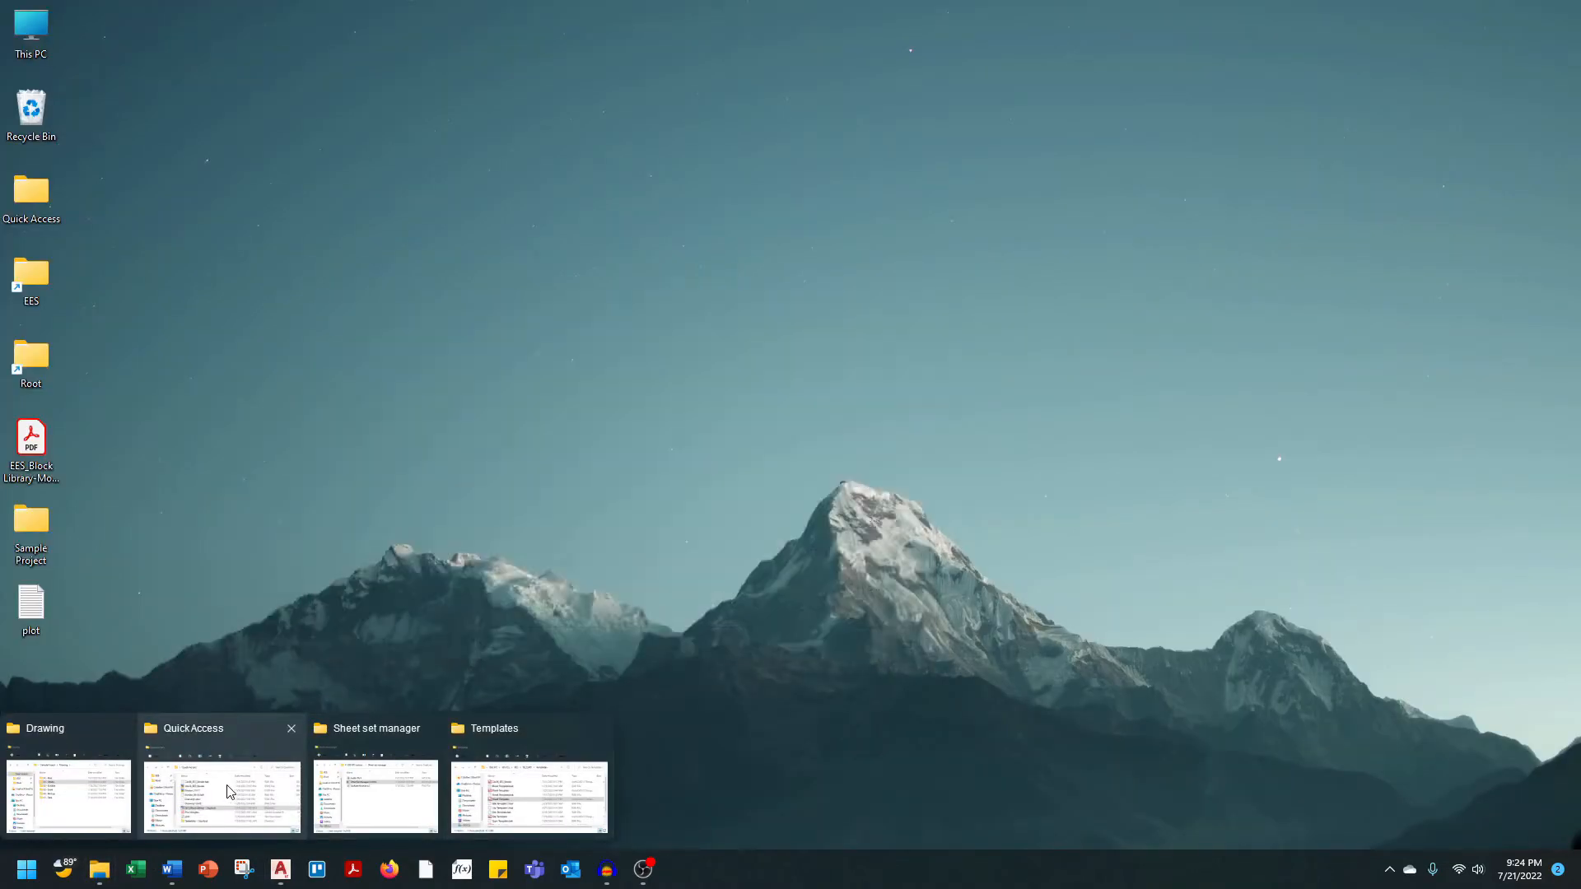
pyautogui.click(60, 811)
pyautogui.doubleClick(596, 445)
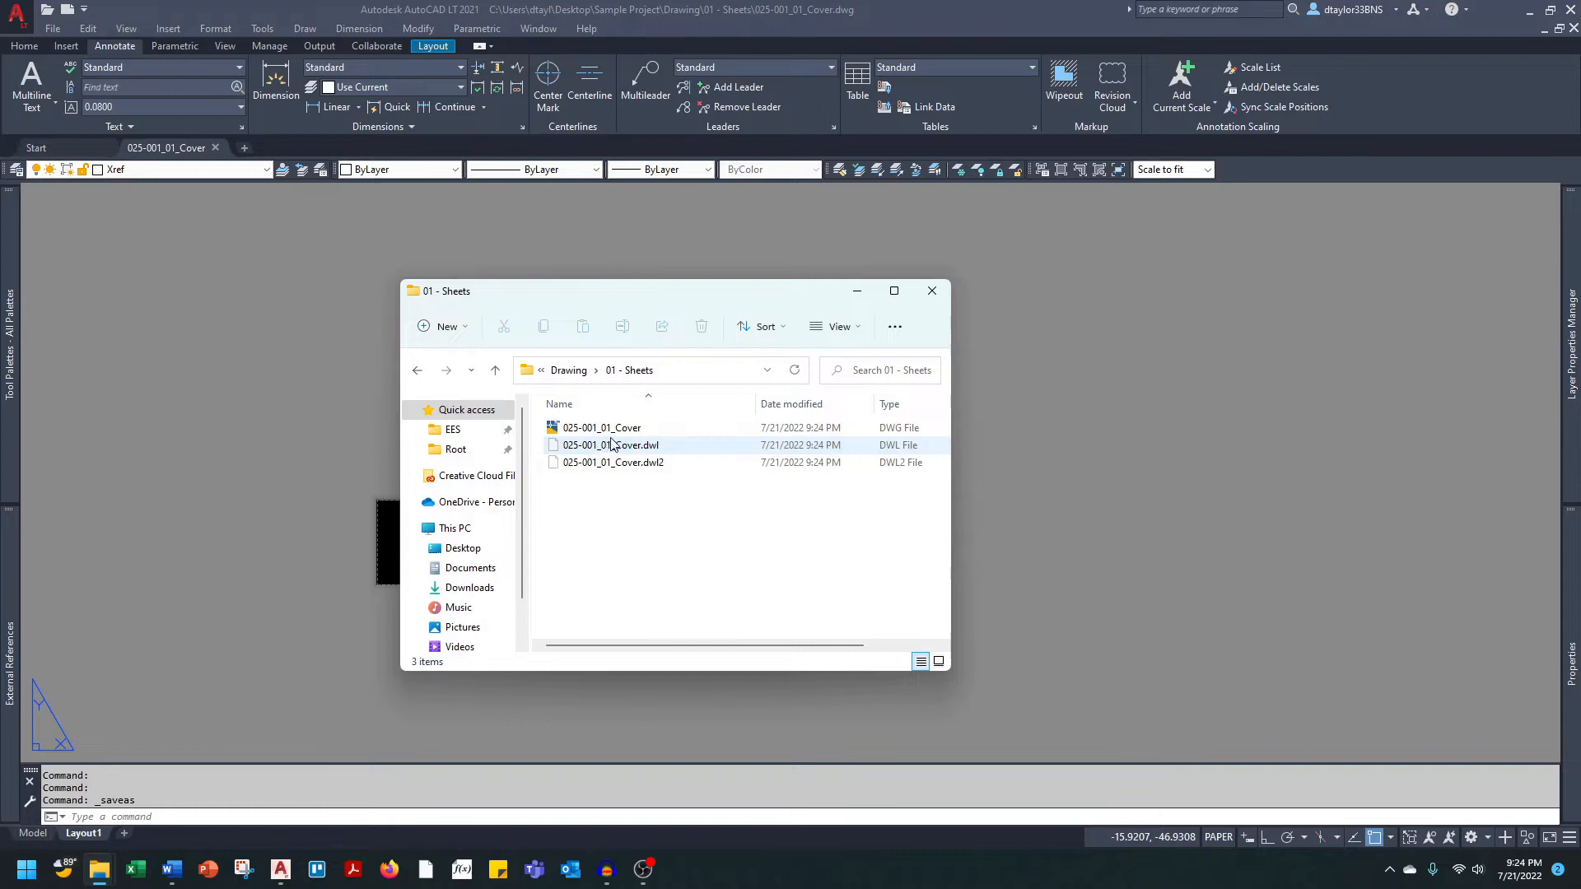
pyautogui.click(277, 420)
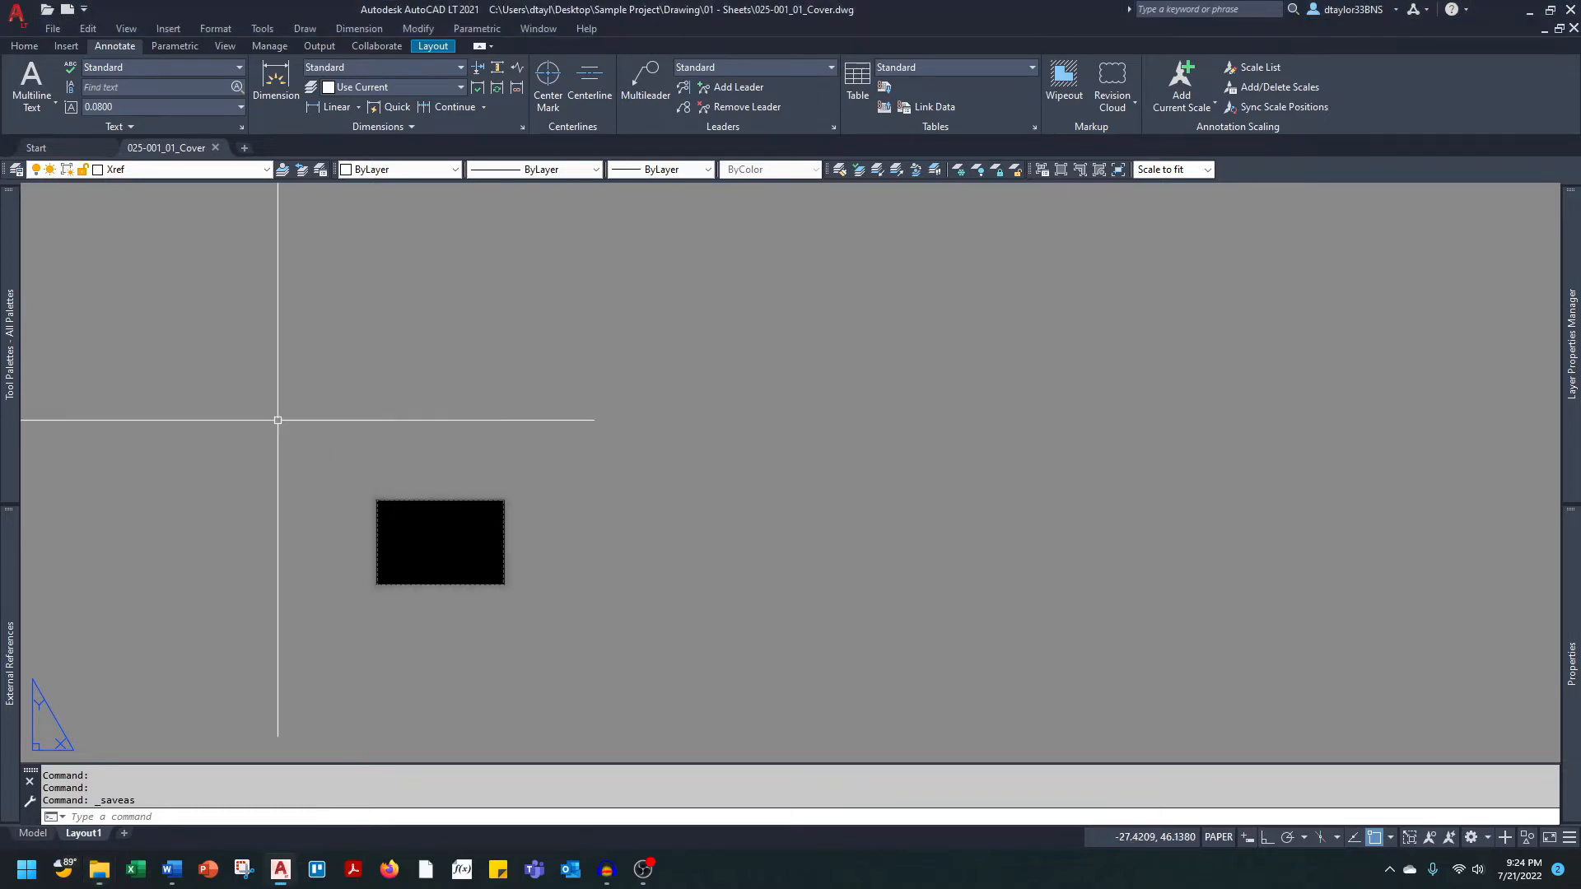
# Attach 025-001_Border from the 00 - Base folder as an overlay xref with relative path, scale 1 and insertion point 0,0,0.
pyautogui.press('Escape')
pyautogui.press('Escape')
pyautogui.write('xr')
pyautogui.press('Return')
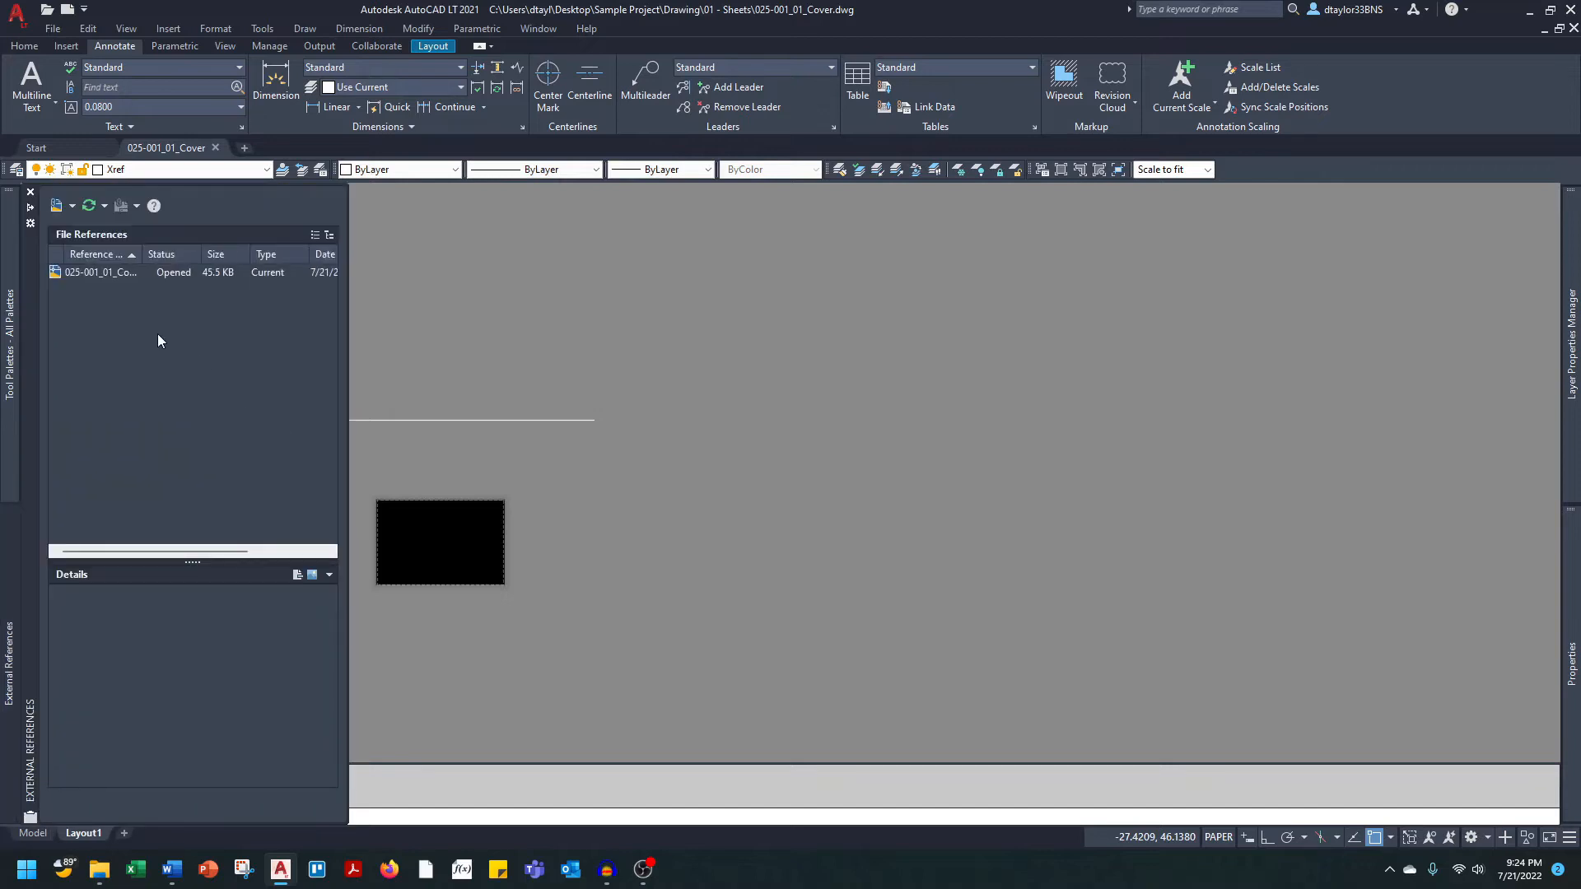
pyautogui.click(57, 207)
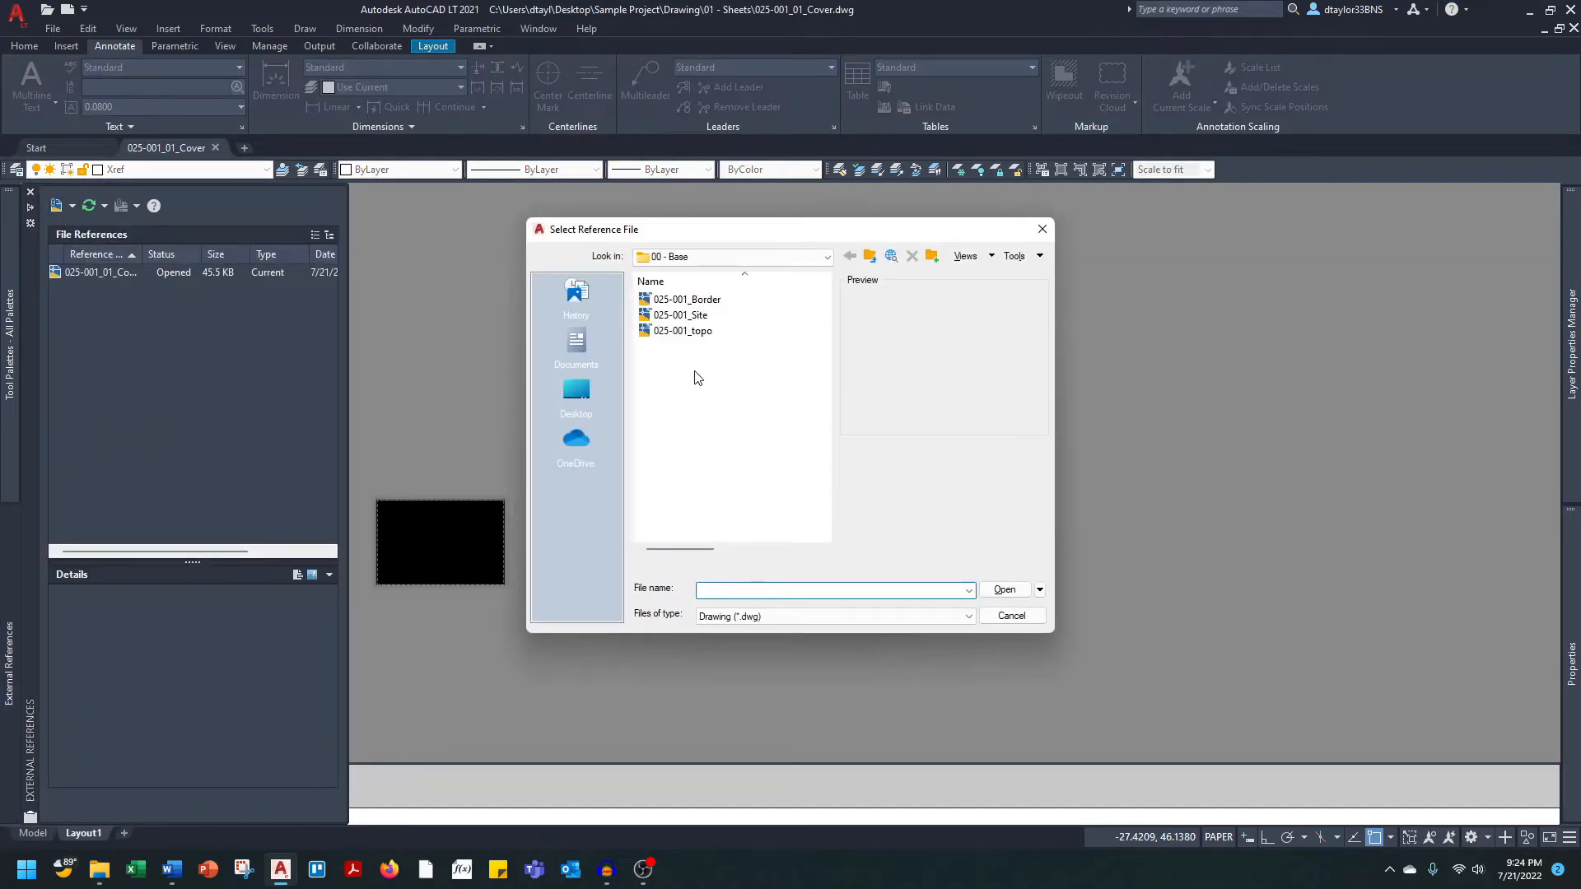
pyautogui.click(686, 299)
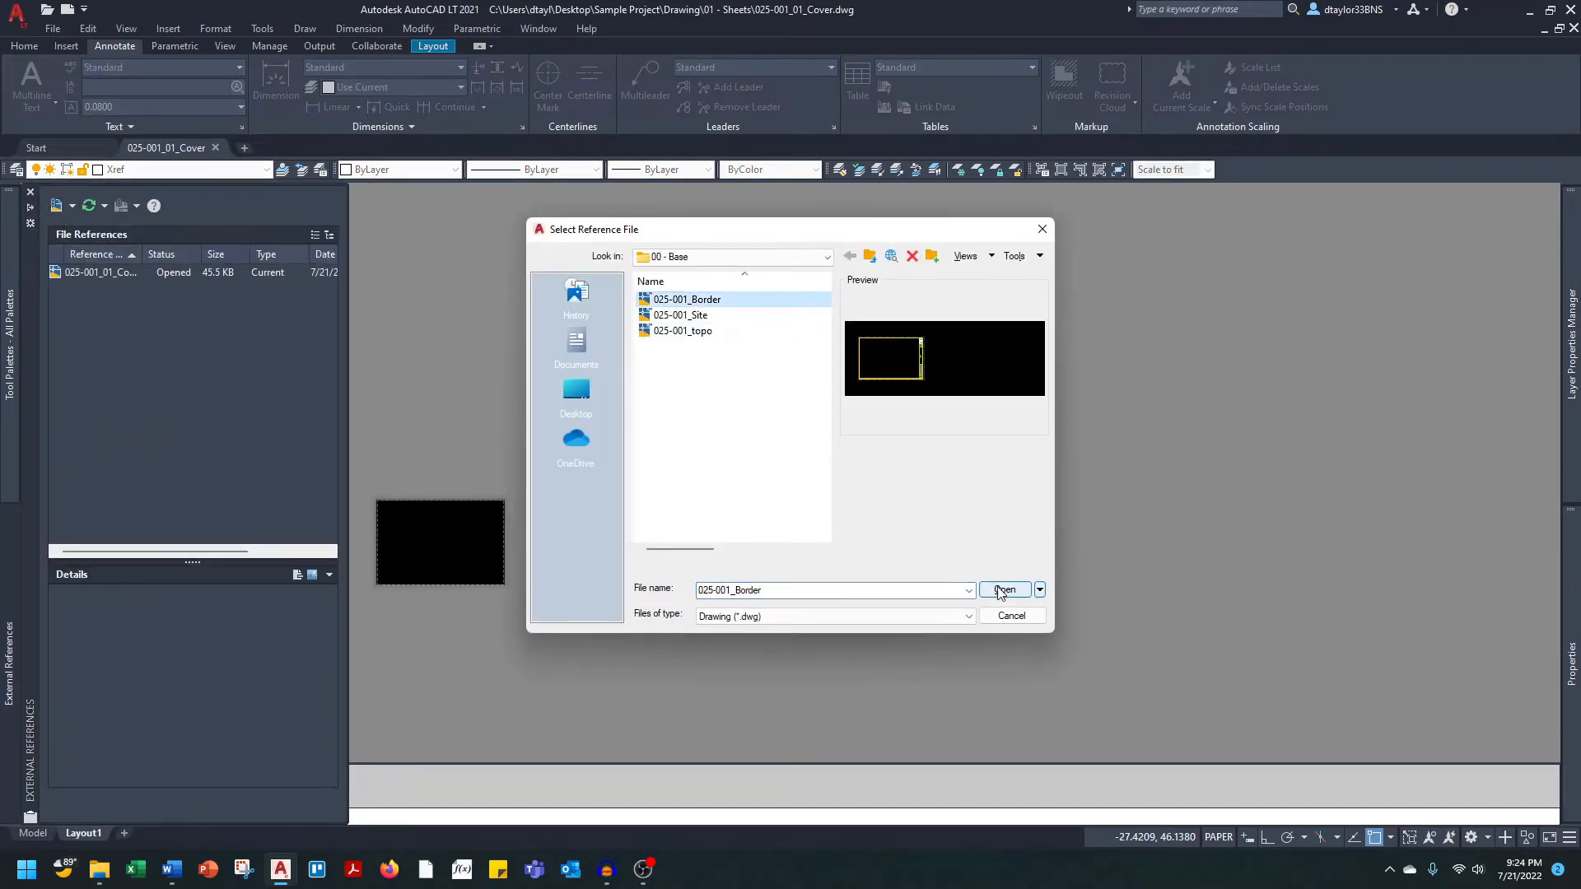
pyautogui.click(1002, 590)
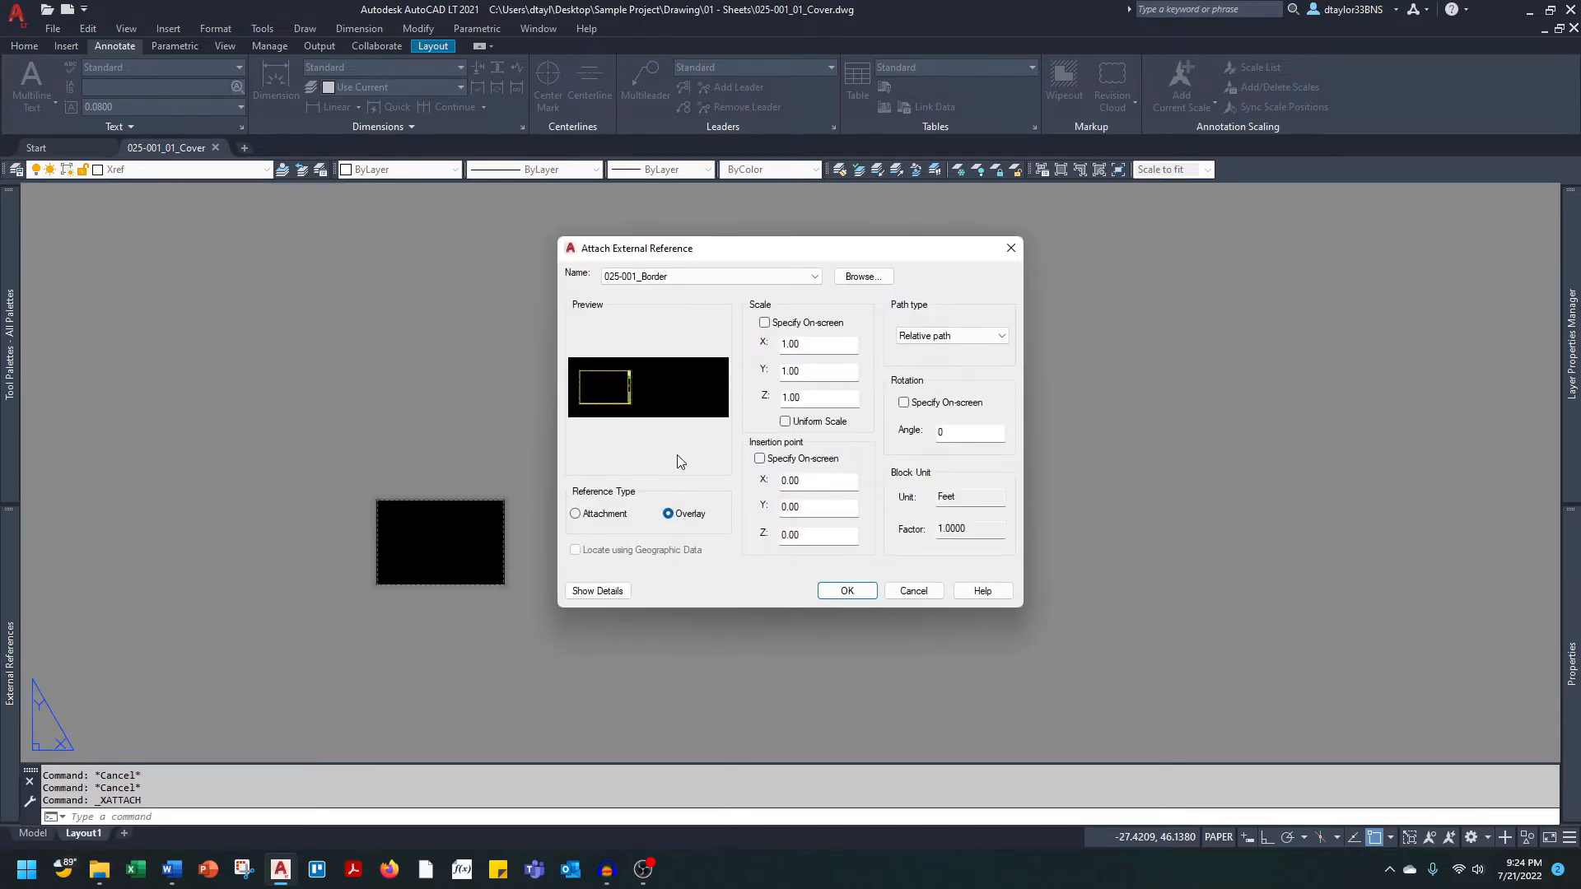
pyautogui.click(846, 591)
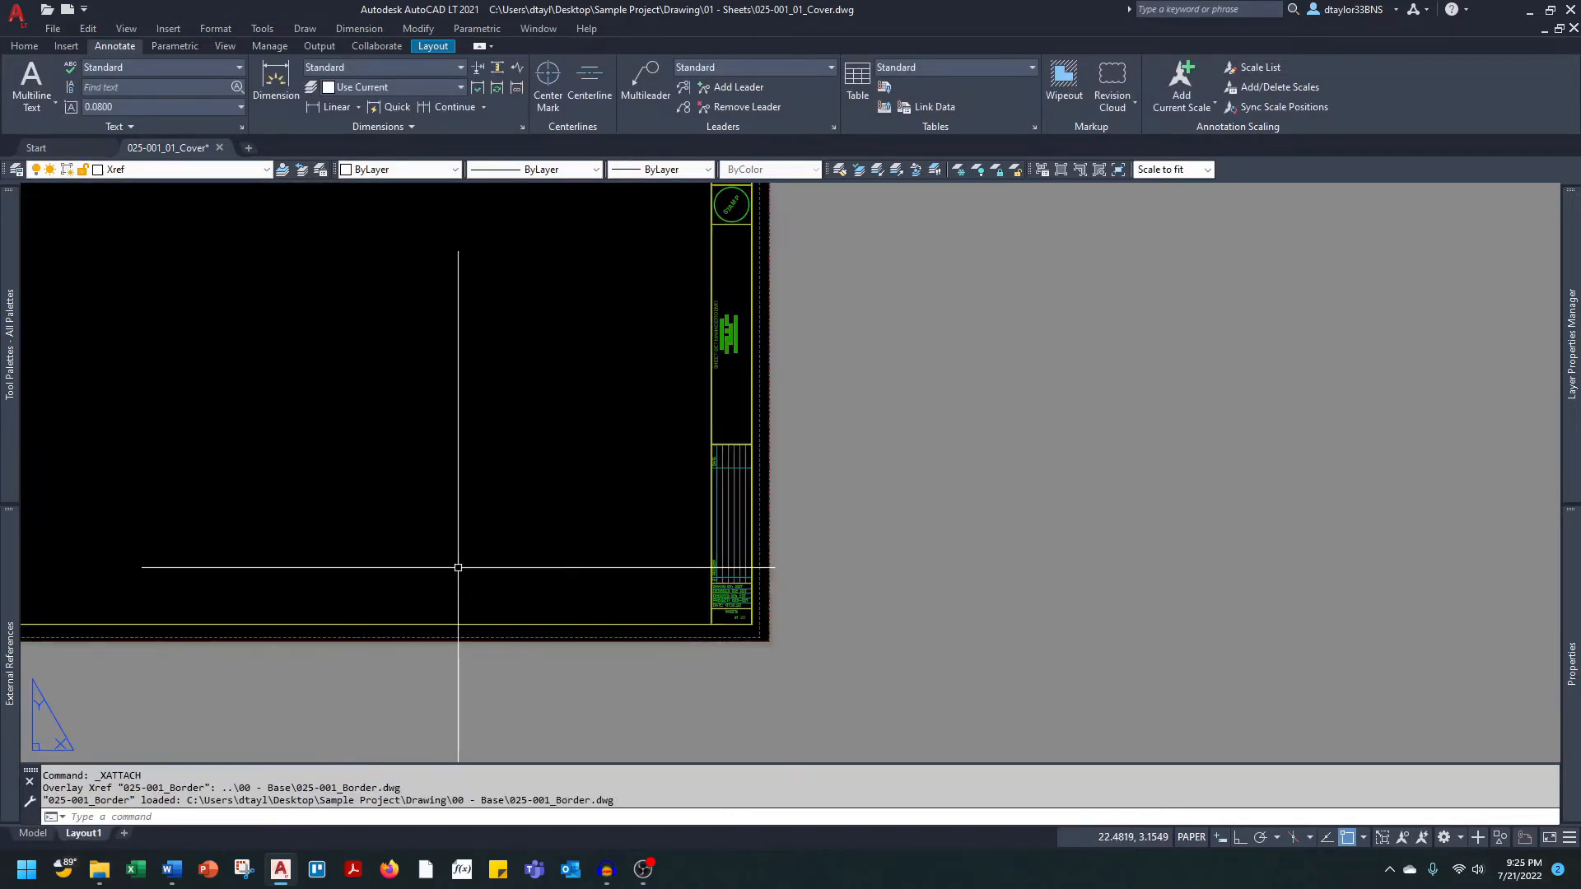
pyautogui.press('Escape')
# Insert the 24x36 Number and Title block from the tool palette so that it lines up with the border sheet.
pyautogui.scroll(4, 717, 320)
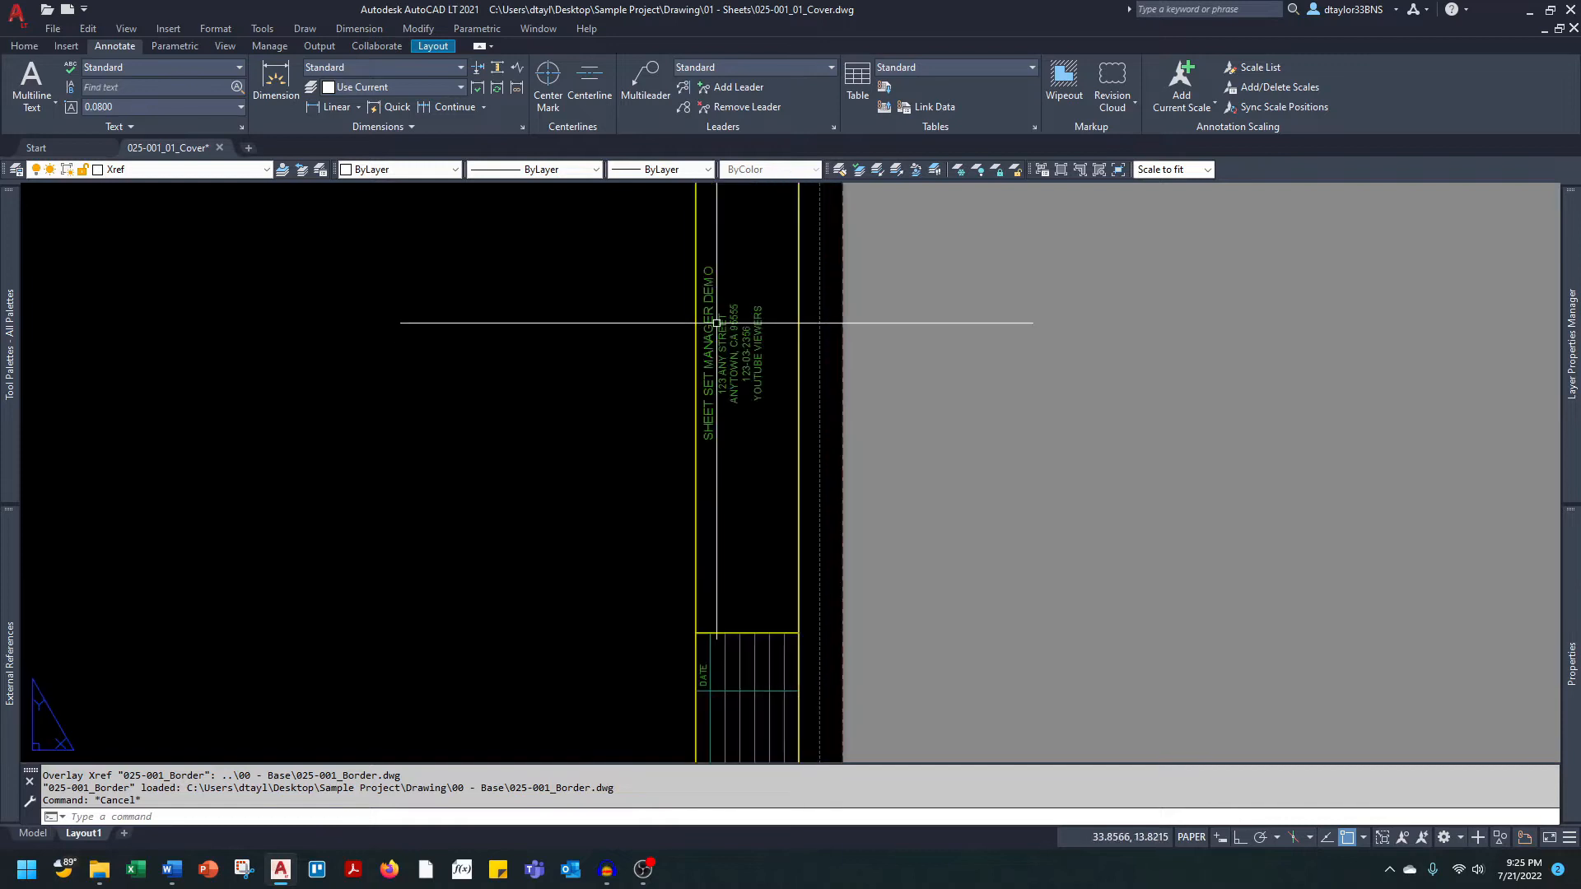
pyautogui.scroll(-4, 718, 323)
pyautogui.scroll(-4, 710, 439)
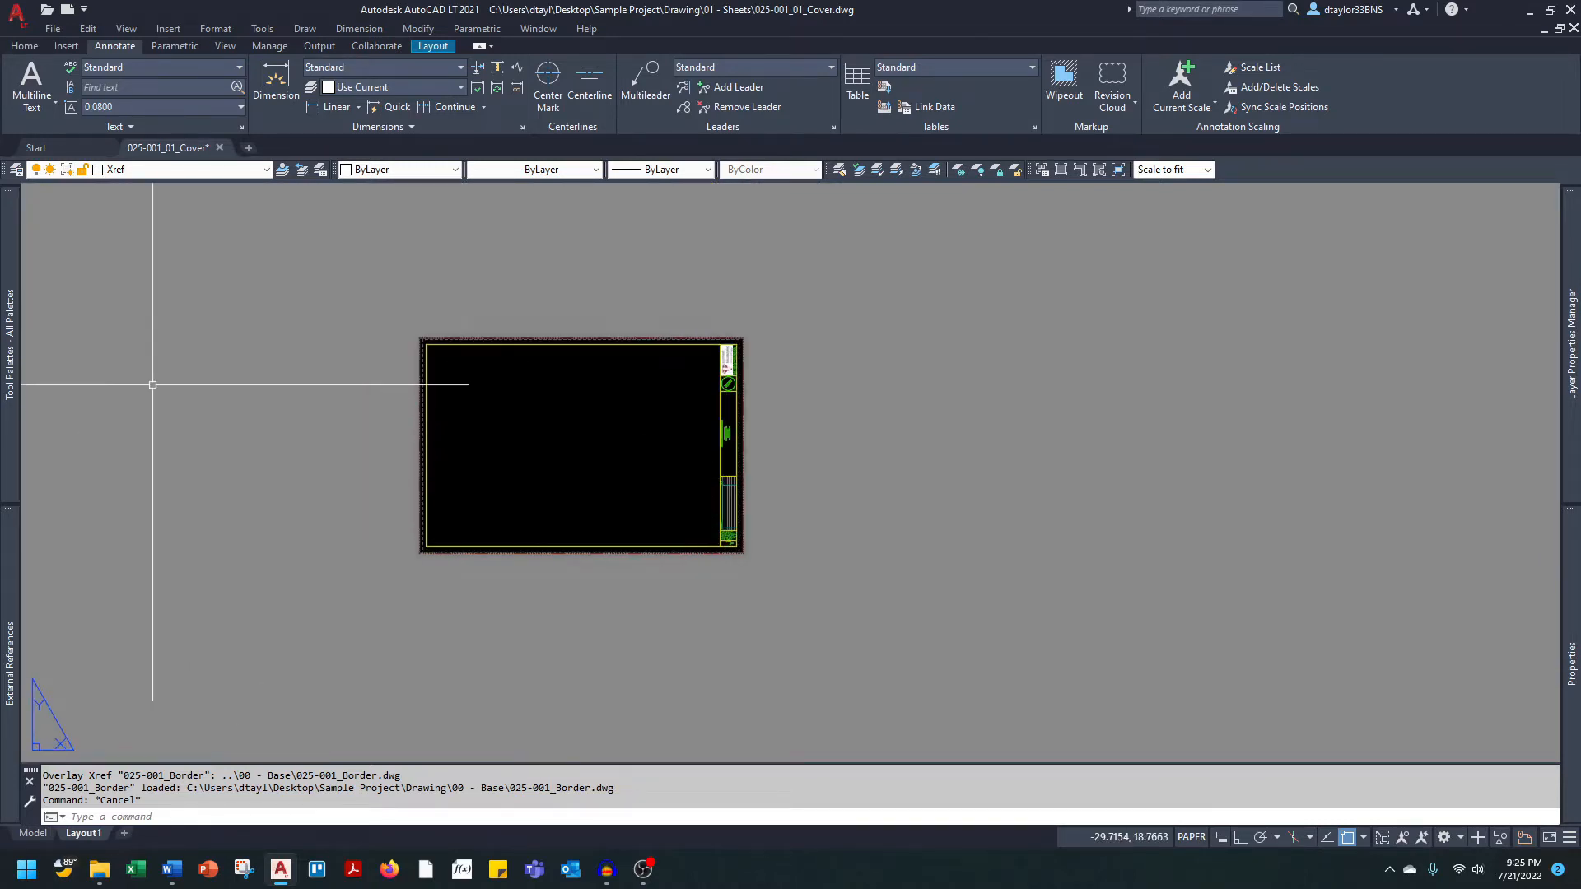
pyautogui.moveTo(19, 368)
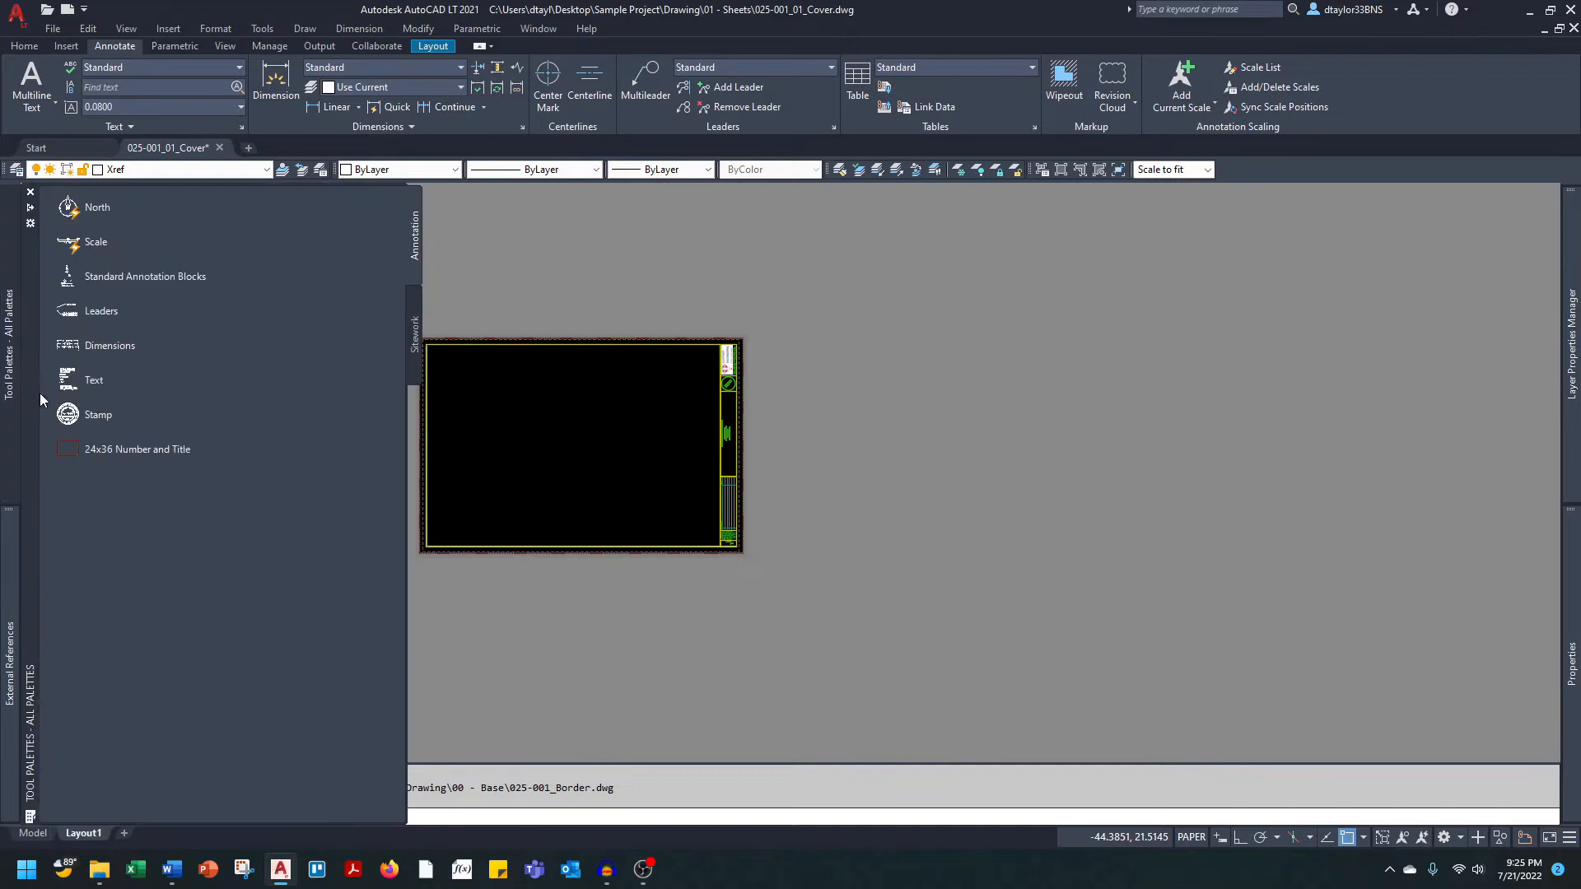
pyautogui.click(82, 449)
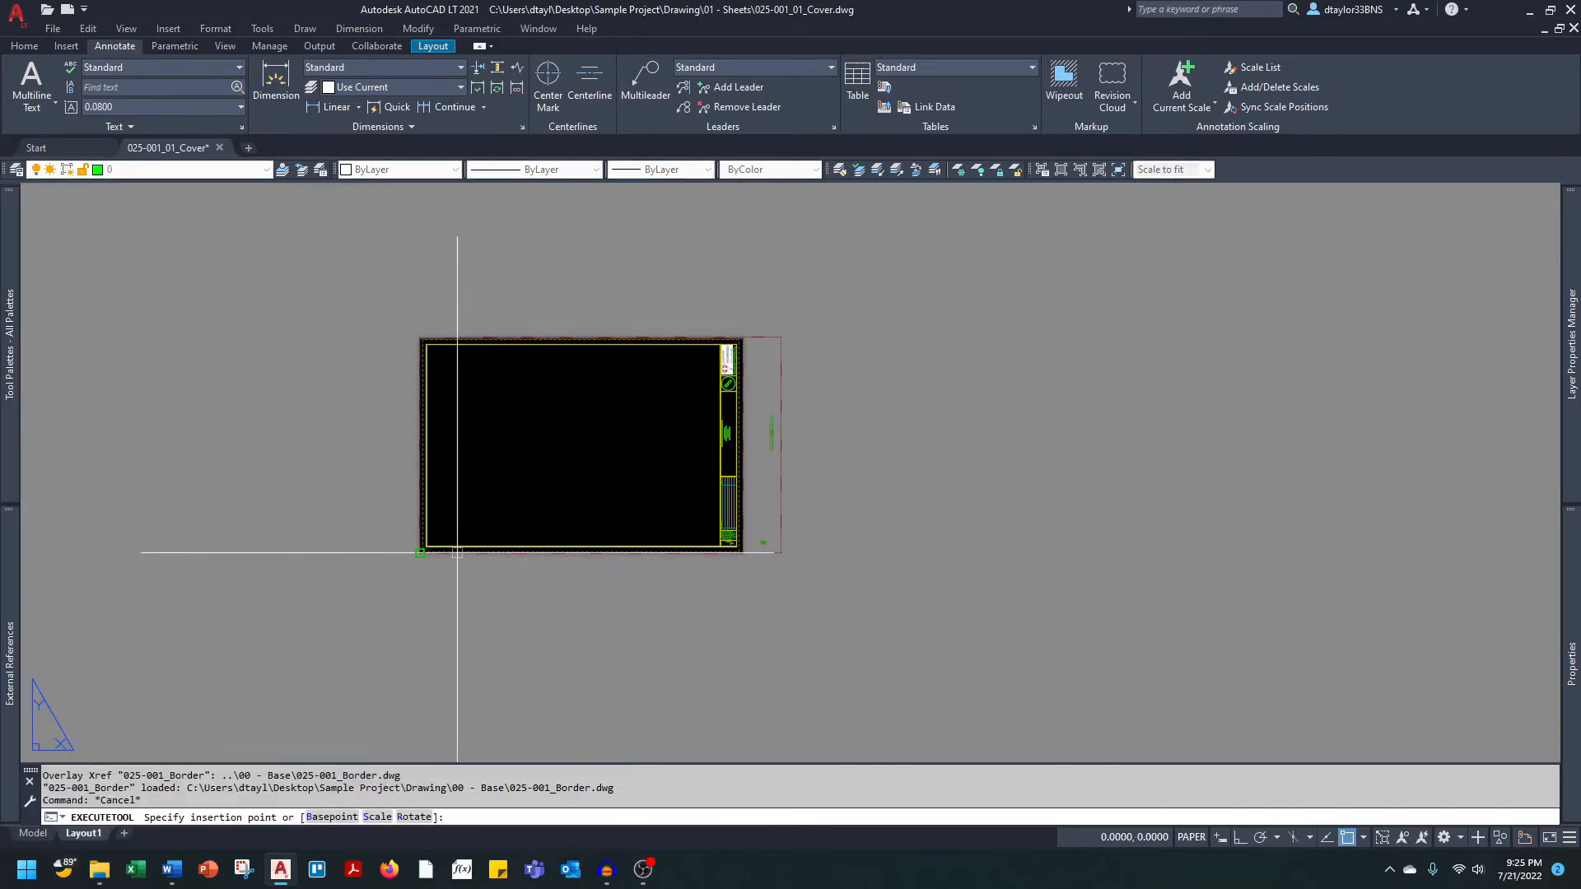
pyautogui.scroll(2, 457, 551)
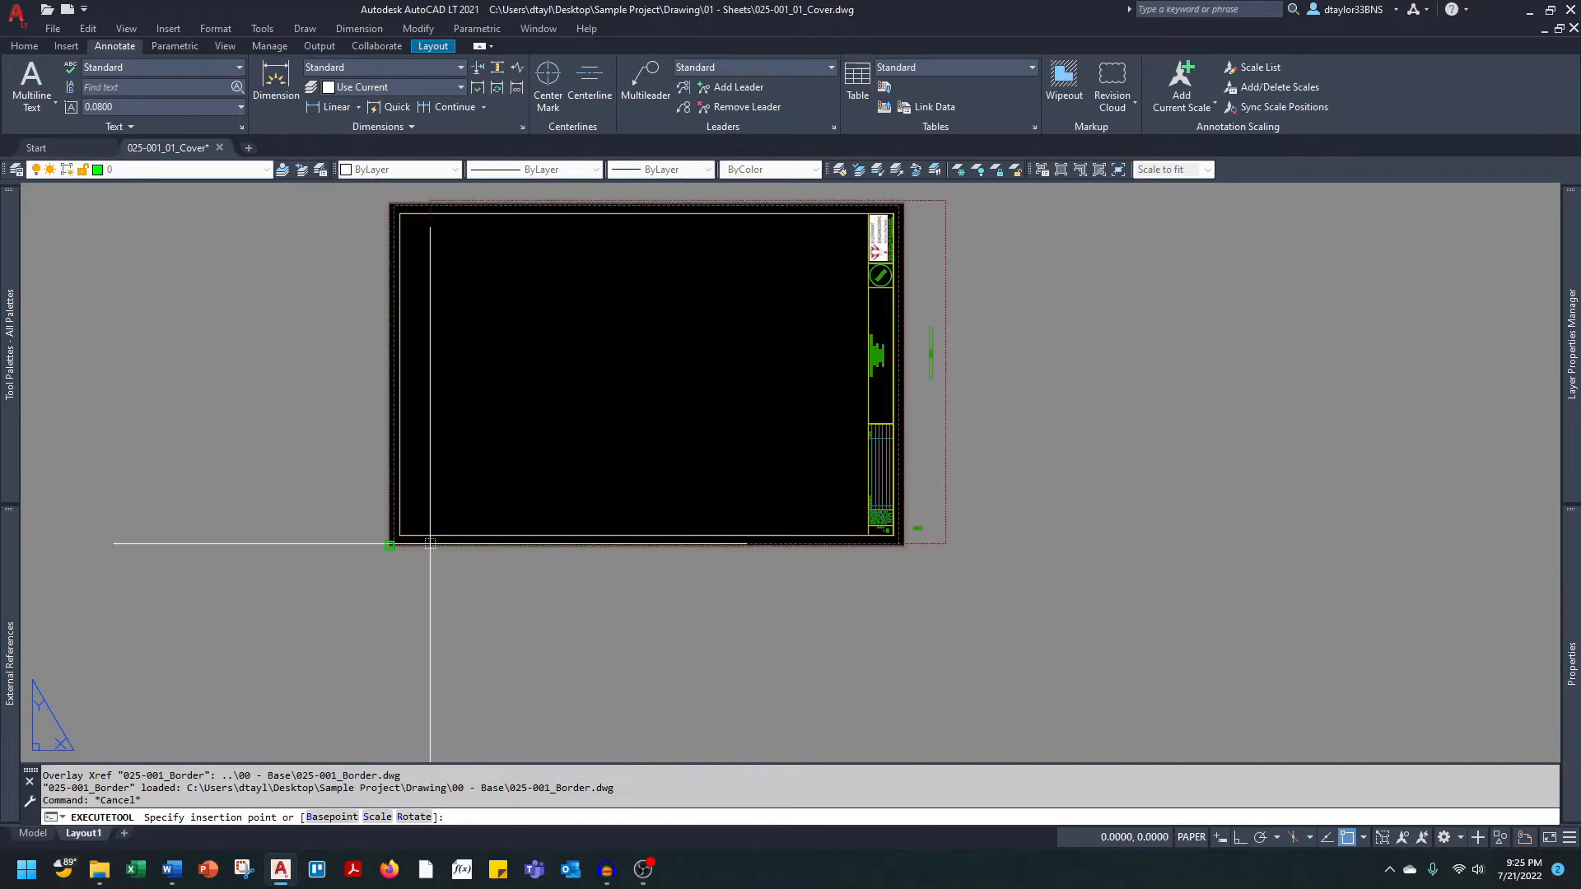
pyautogui.click(430, 544)
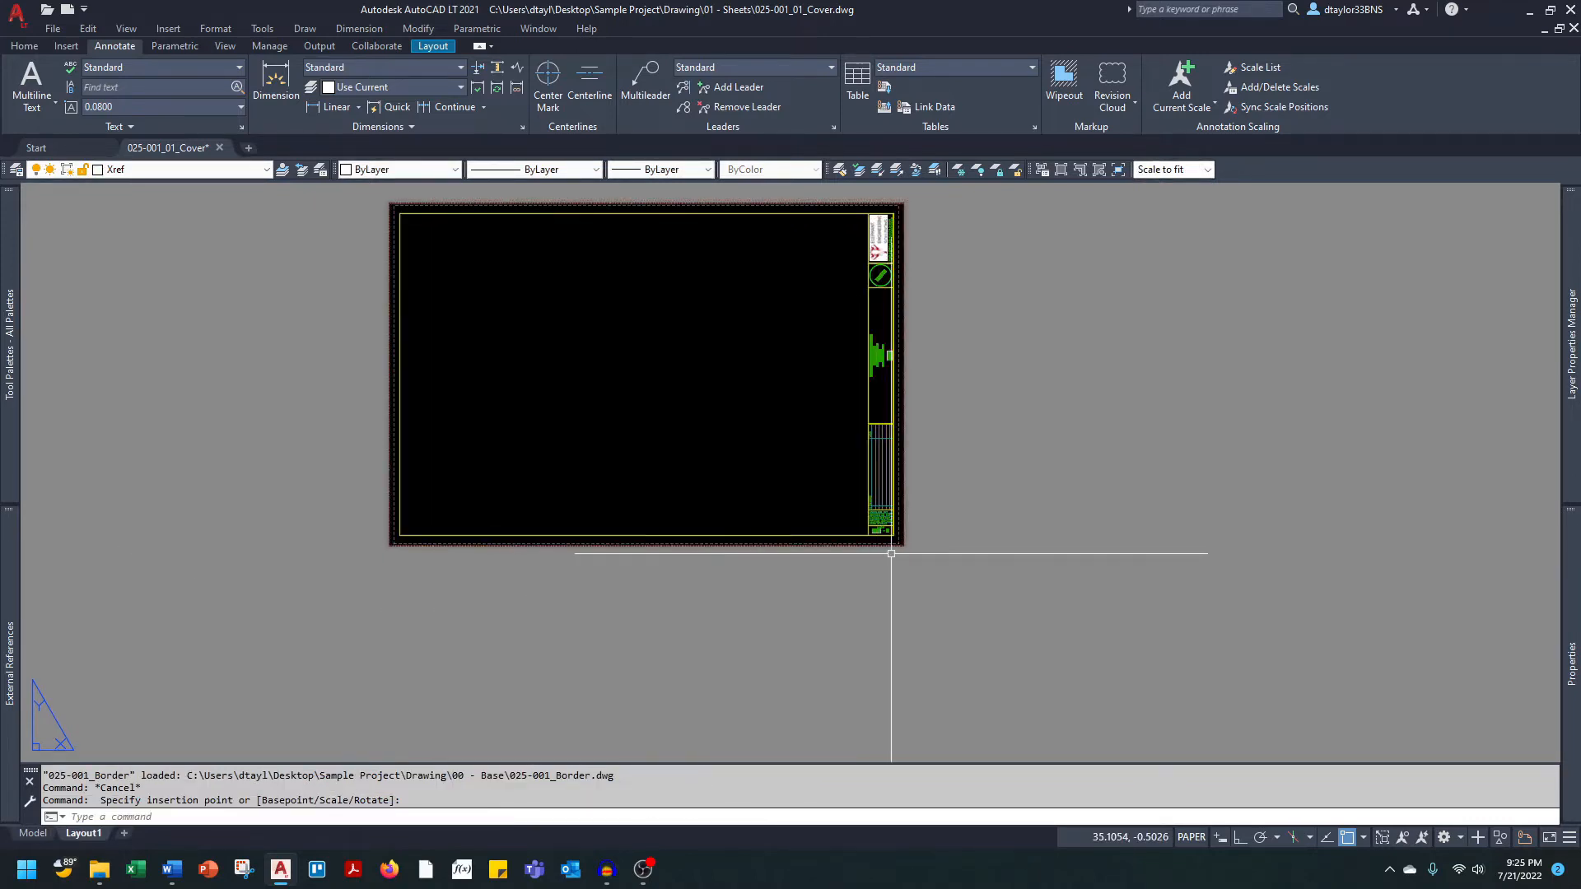
# Examine the sheet number and sheet title fields of the inserted block within the cover's title block.
pyautogui.scroll(3, 889, 548)
pyautogui.scroll(2, 872, 518)
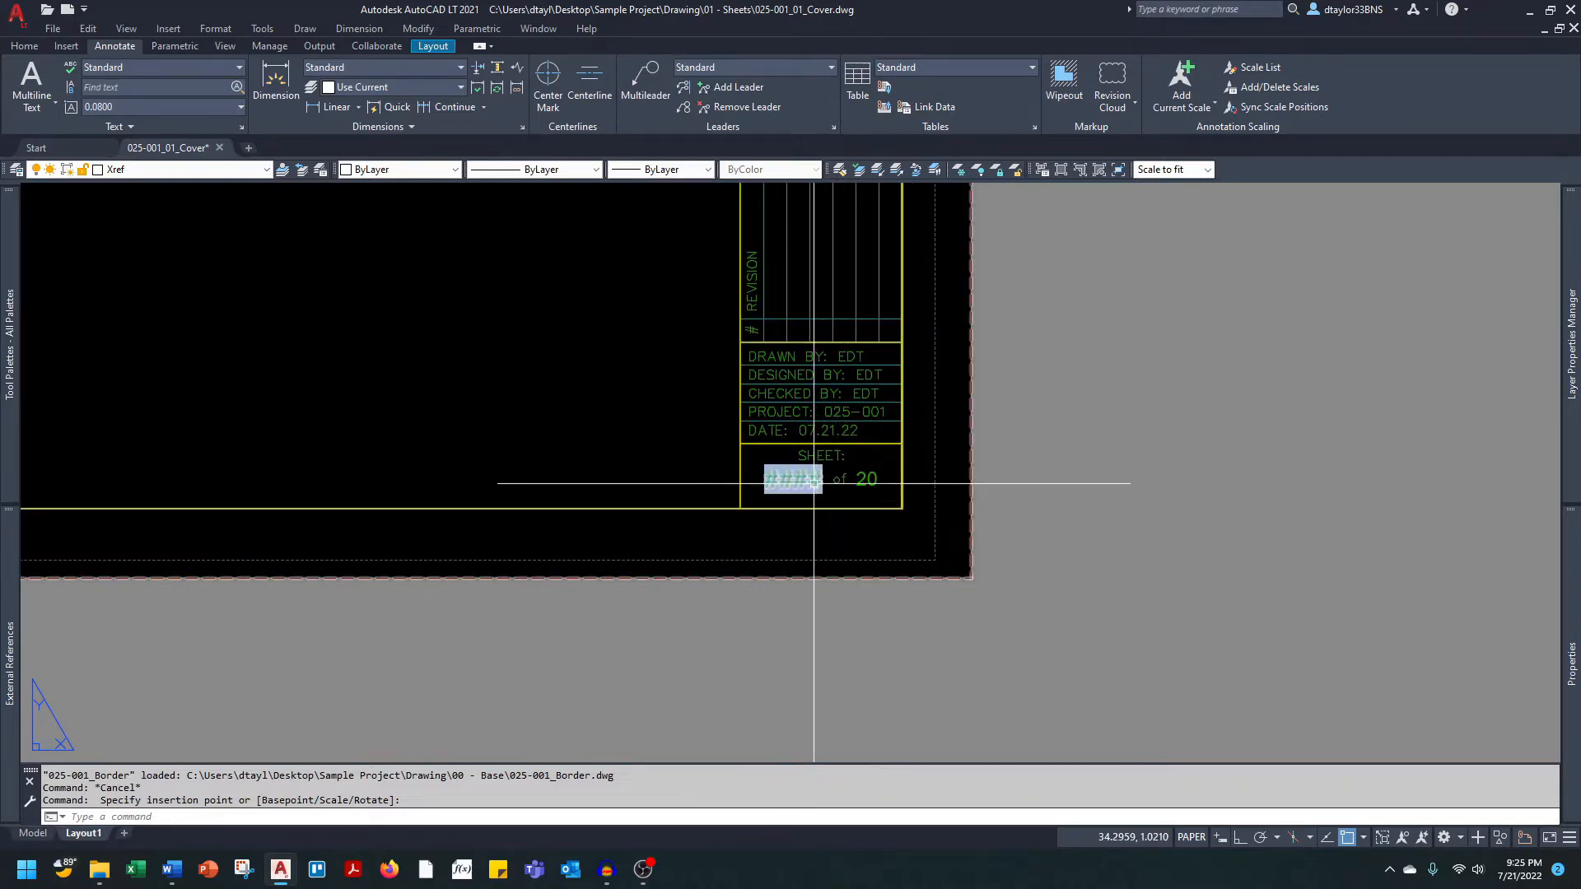
pyautogui.scroll(-5, 813, 484)
pyautogui.scroll(4, 724, 554)
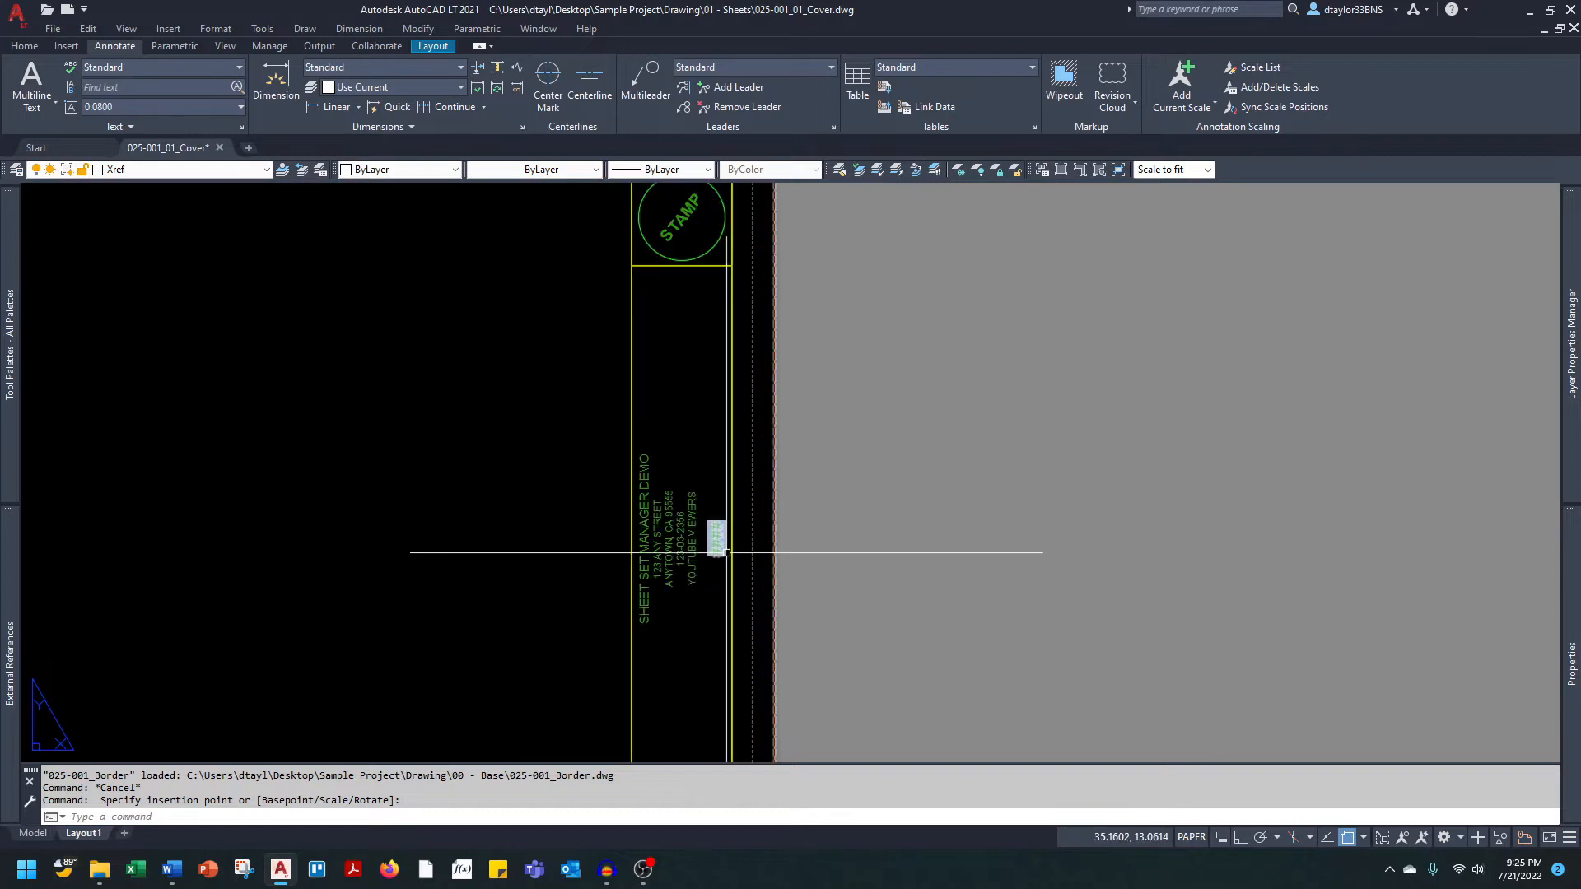
pyautogui.scroll(-4, 728, 552)
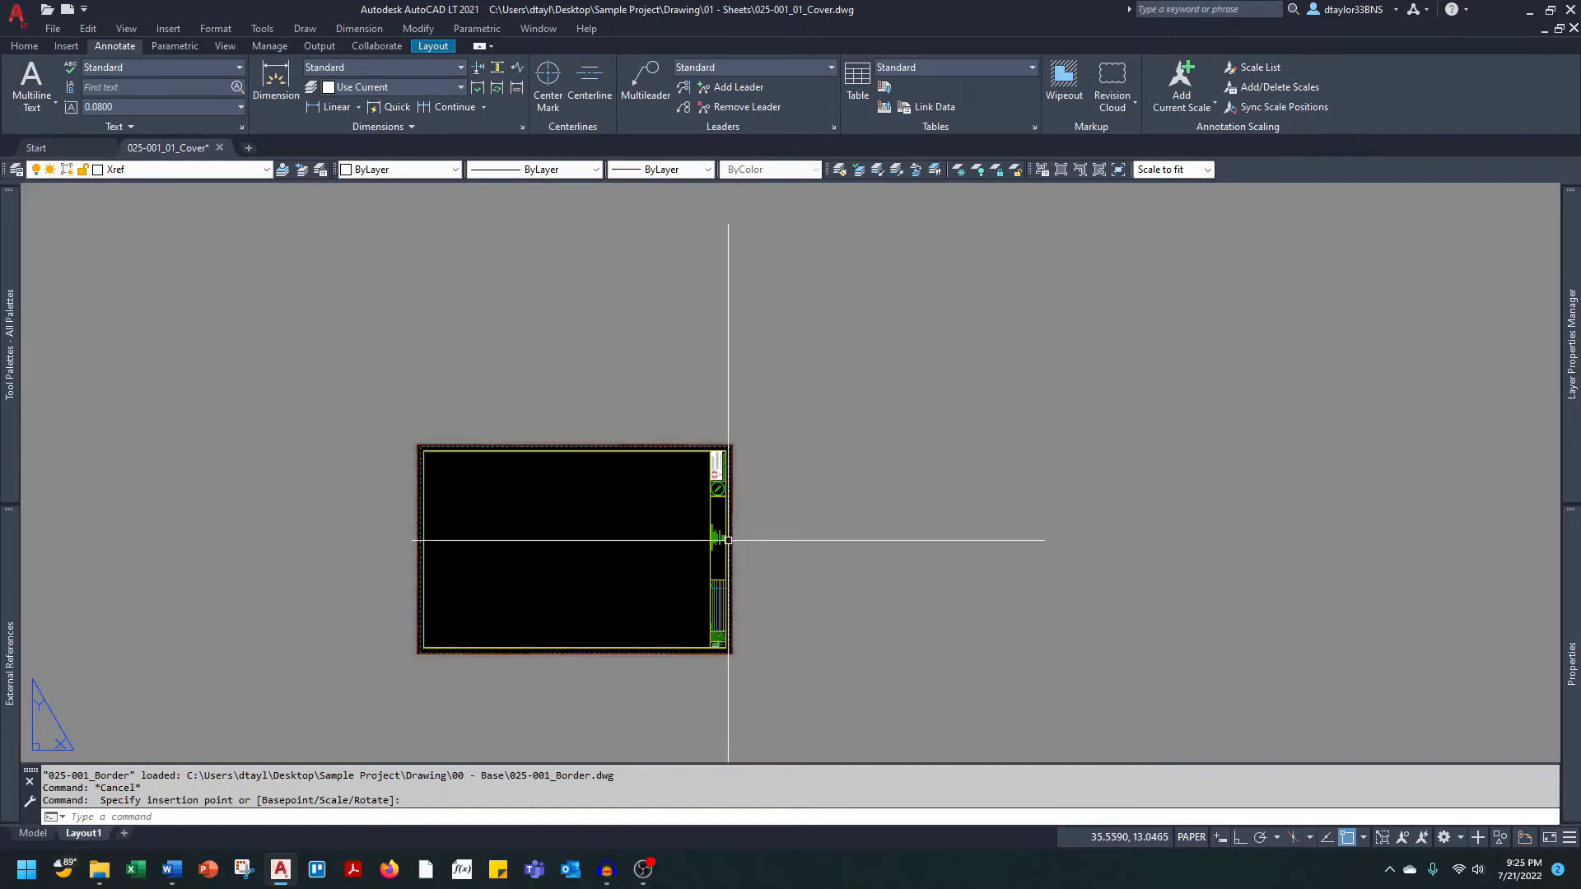
pyautogui.press('Escape')
pyautogui.scroll(6, 725, 535)
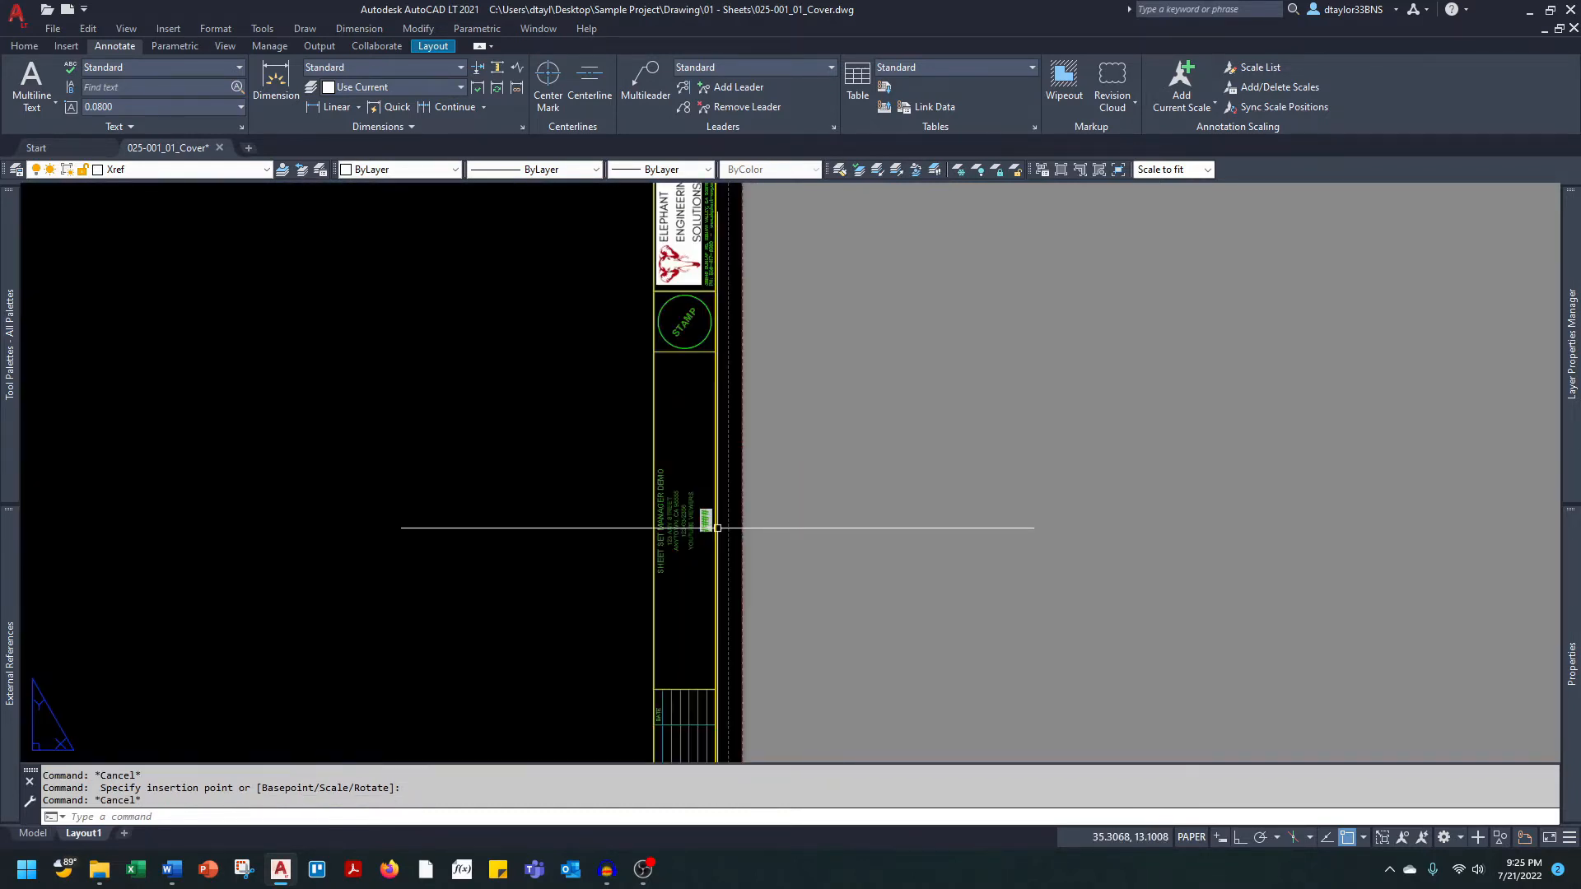
pyautogui.scroll(-2, 717, 528)
pyautogui.moveTo(738, 566); pyautogui.dragTo(769, 417, button='middle')
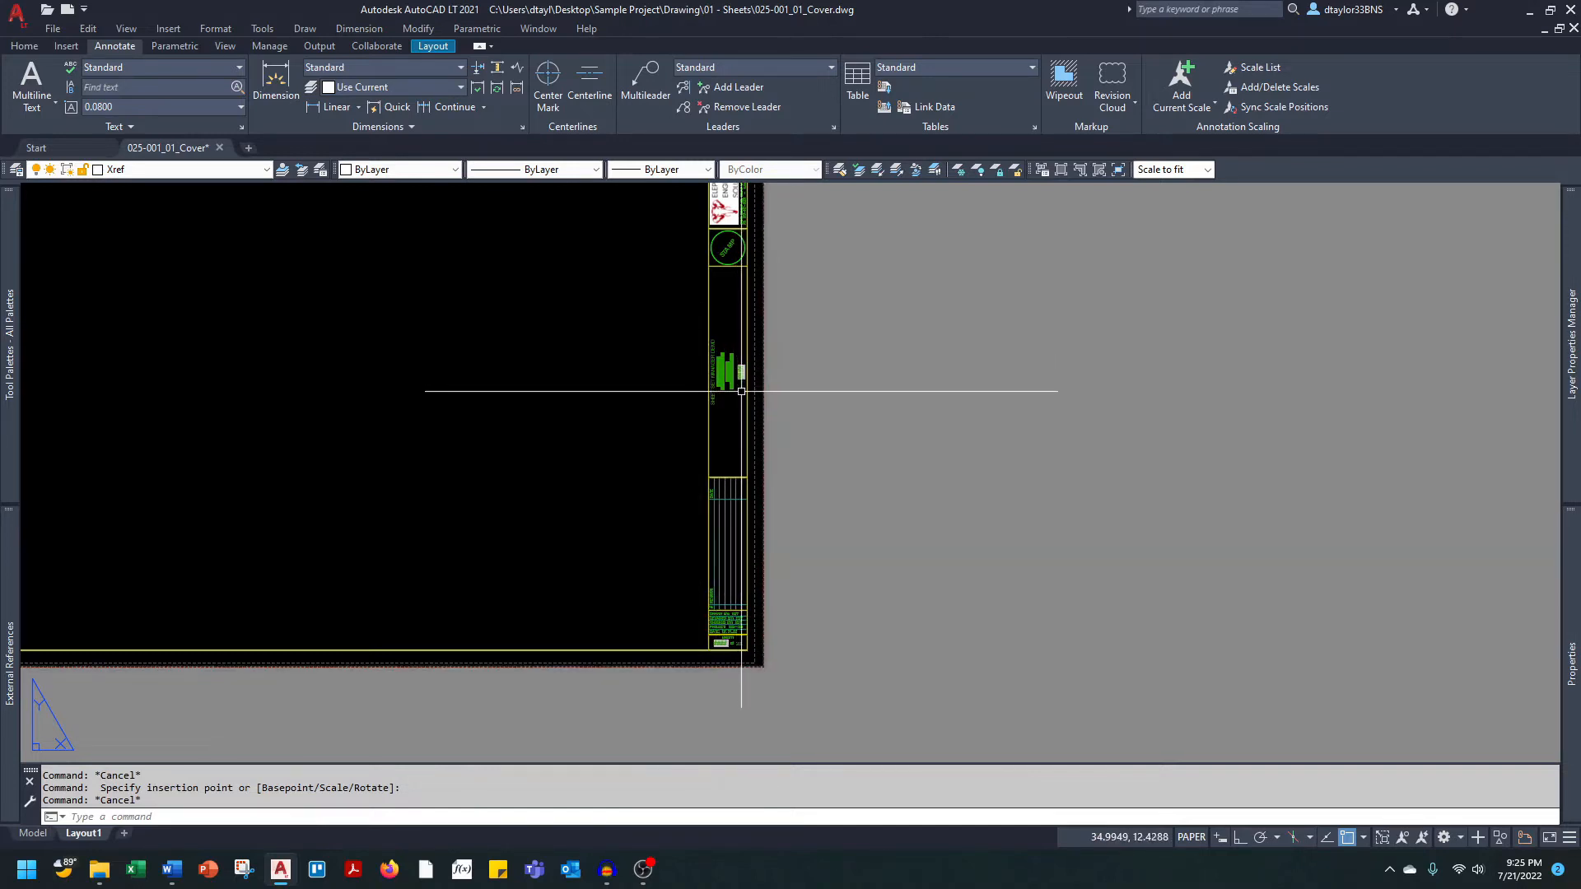
pyautogui.scroll(-4, 741, 387)
pyautogui.press('Escape')
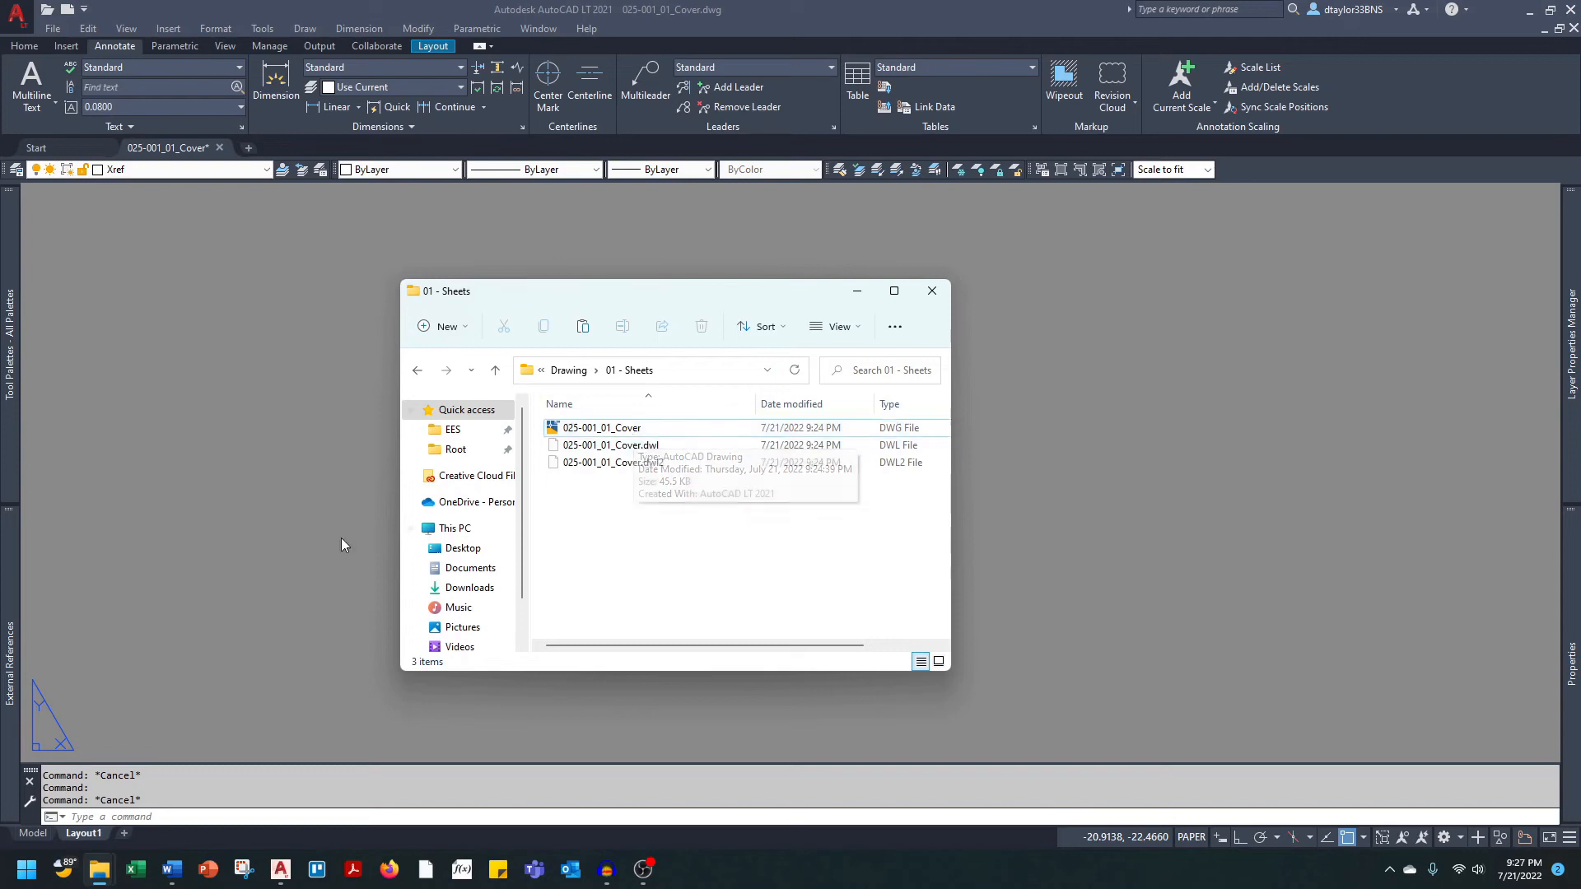
# Save copies of the cover sheet as 025-001_02_Topo and 025-001_03_Site in the 01 - Sheets folder.
pyautogui.click(313, 537)
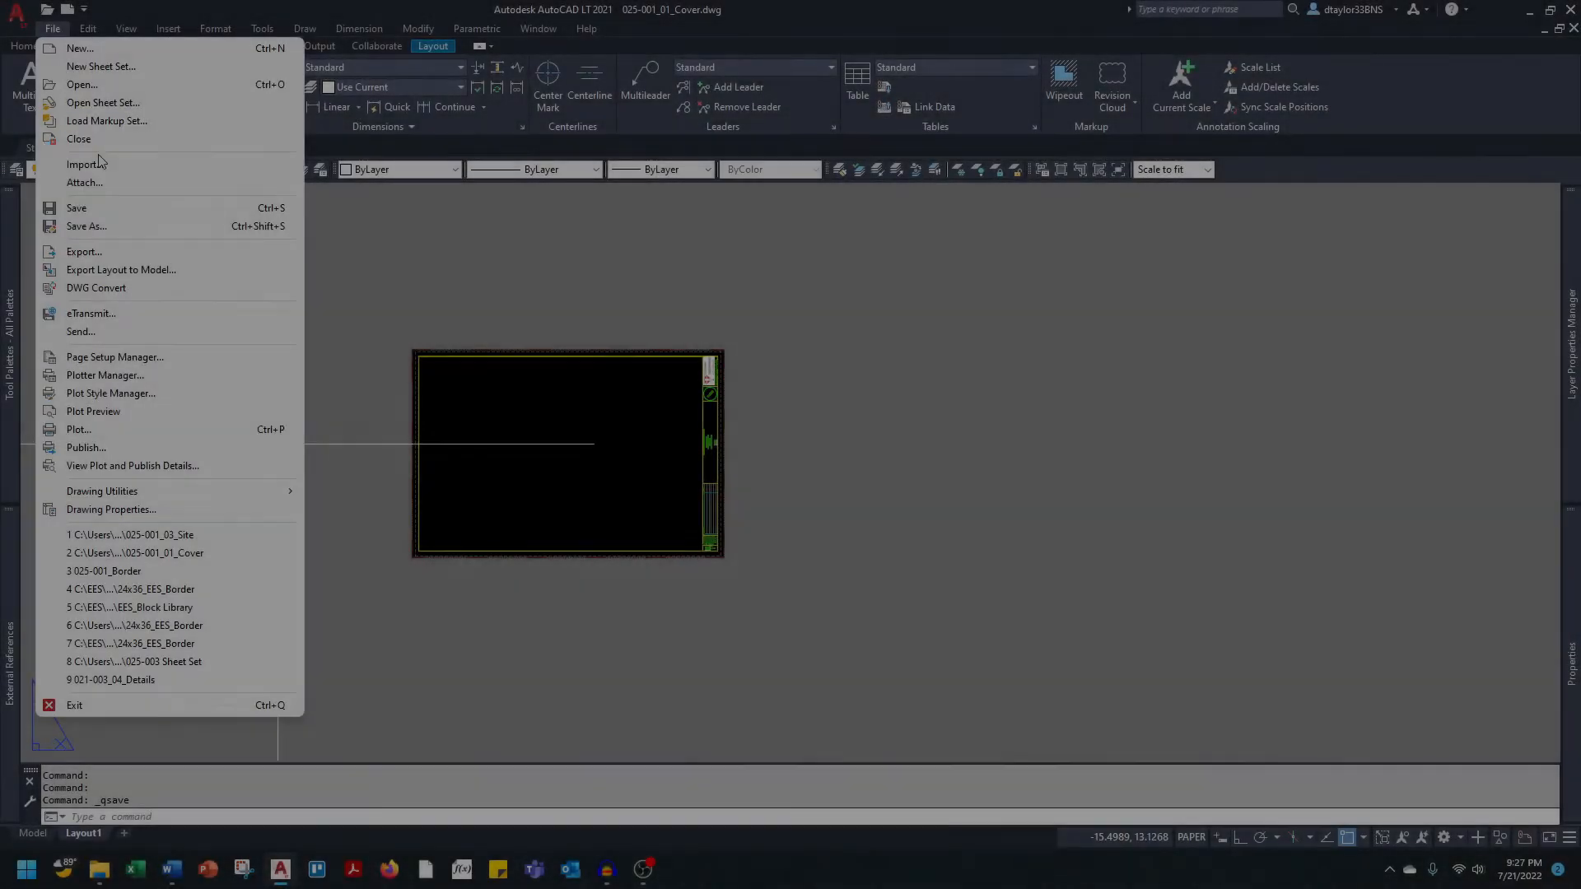
pyautogui.click(70, 222)
pyautogui.write('025-001_02_T')
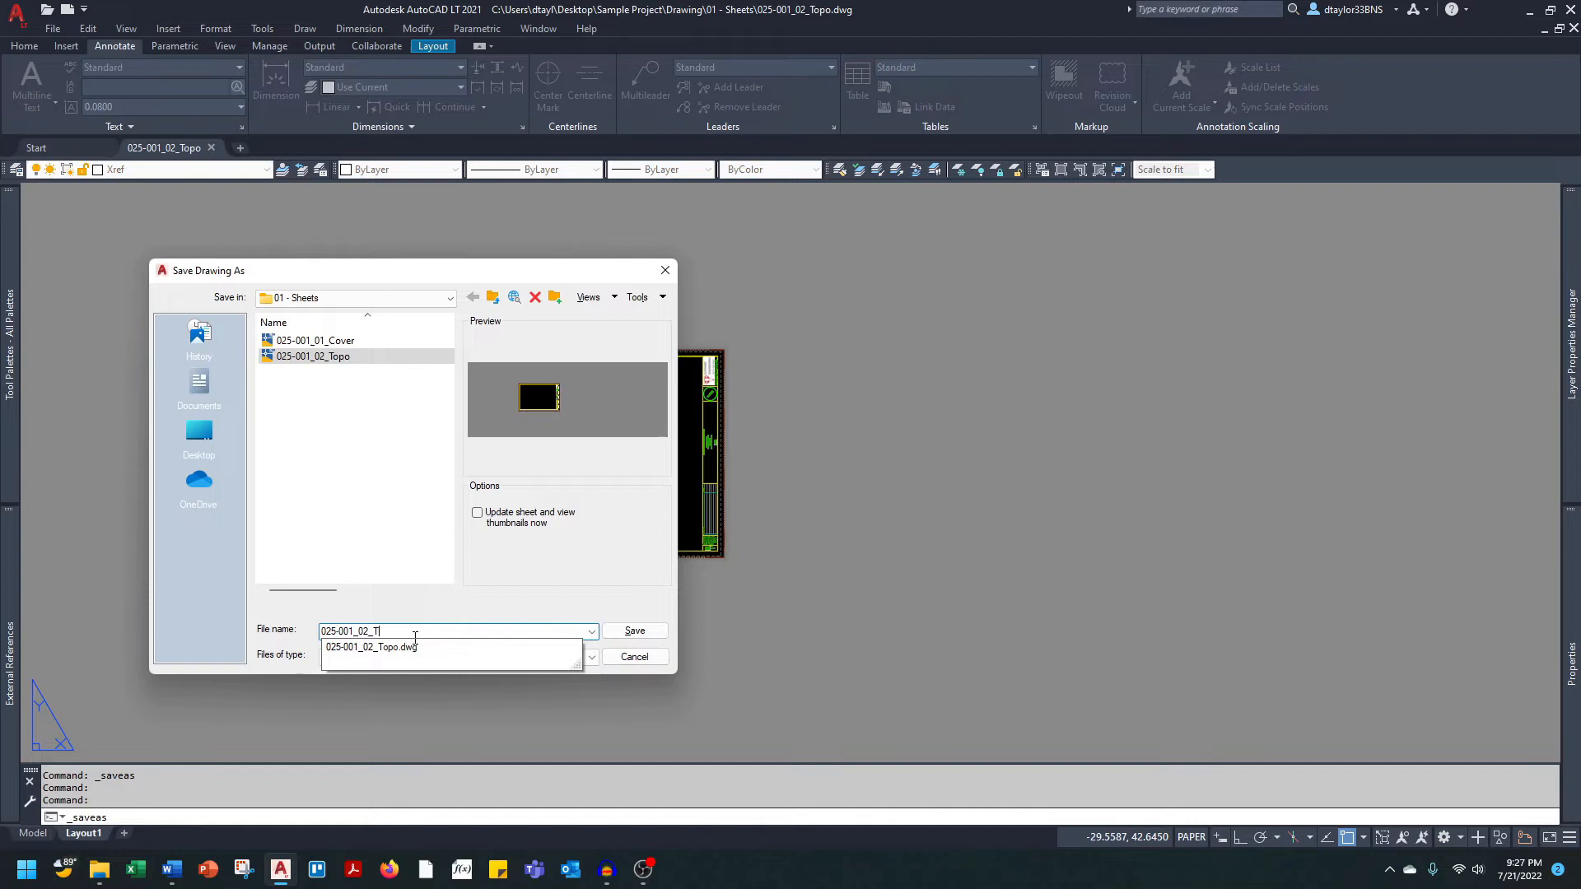
pyautogui.press('BackSpace')
pyautogui.press('BackSpace')
pyautogui.press('BackSpace')
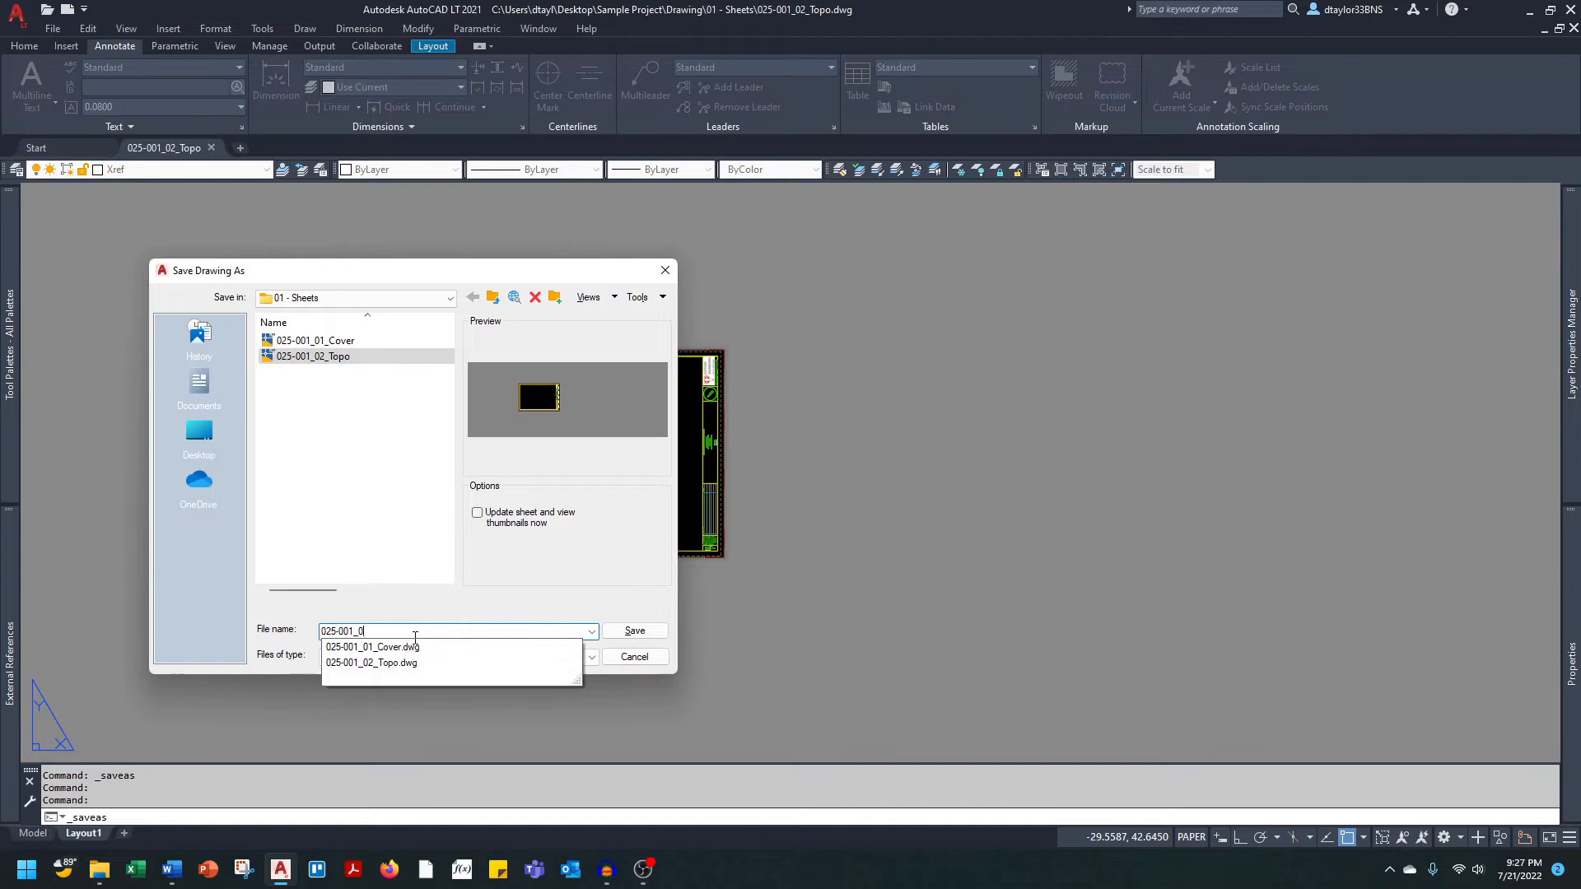
pyautogui.write('3_Site')
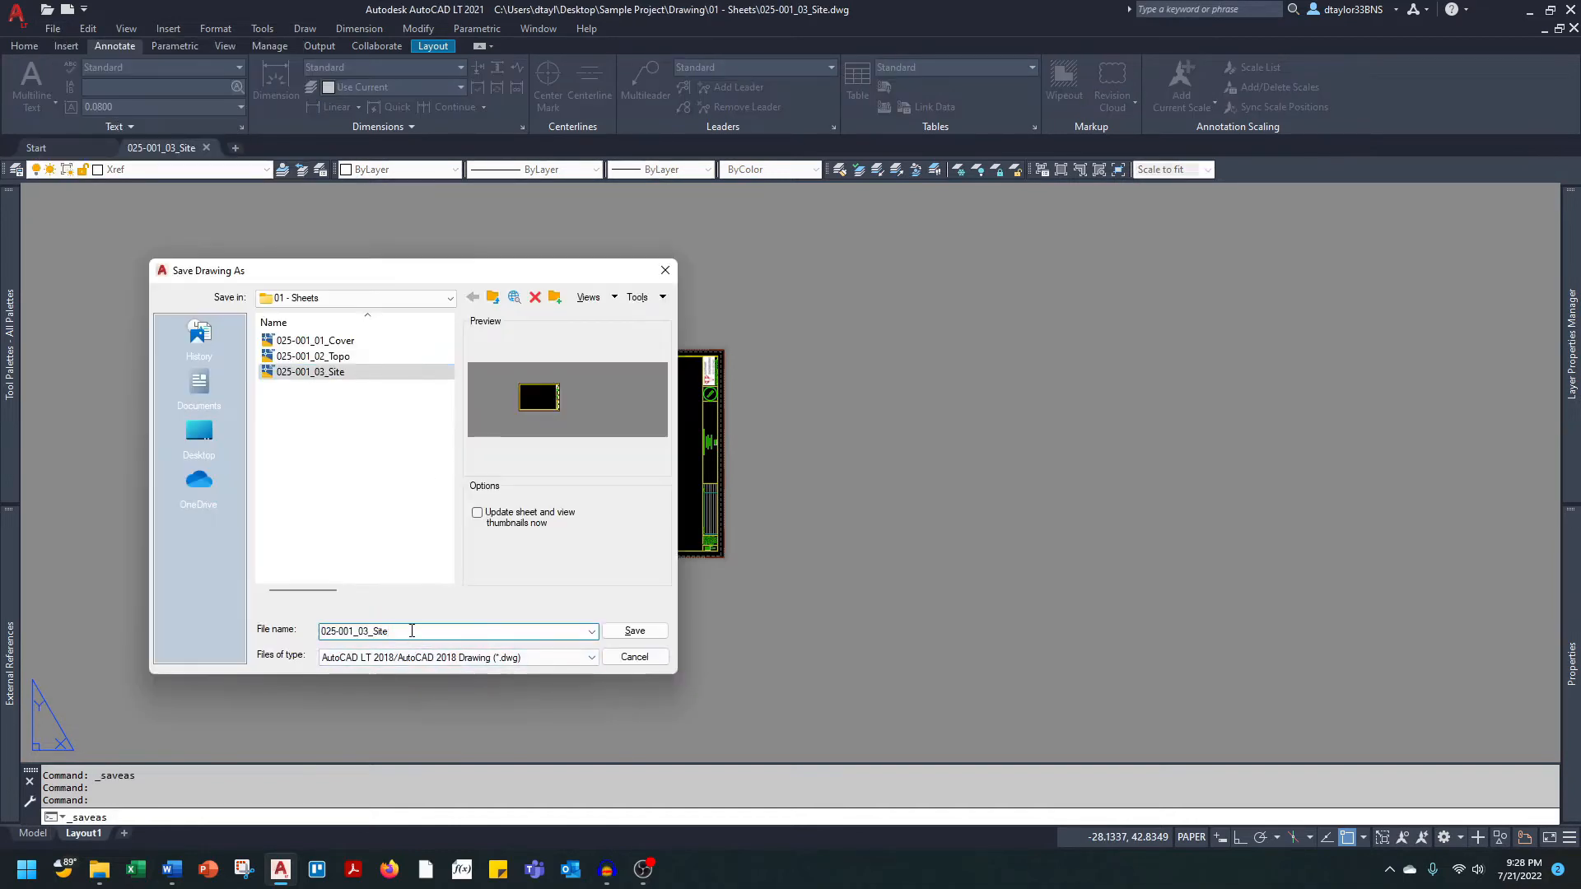
# Save further copies of the sheet as 025-001_04_Grading, 025-001_05_Utility and 025-001_06_Details in the 01 - Sheets folder.
pyautogui.write('4_')
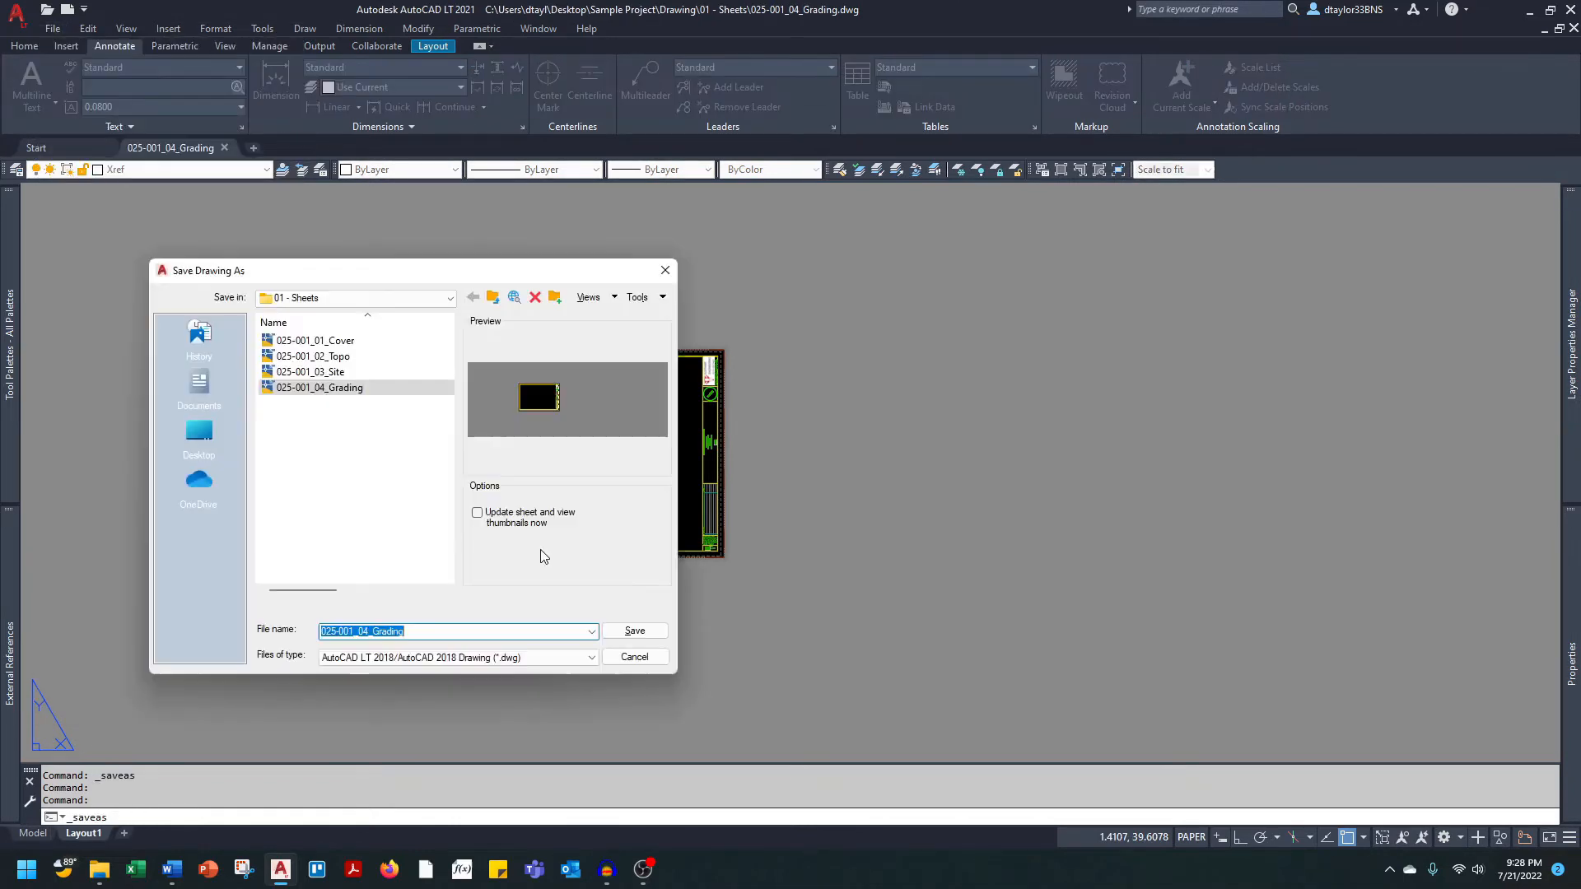
pyautogui.write('025-001_05_U')
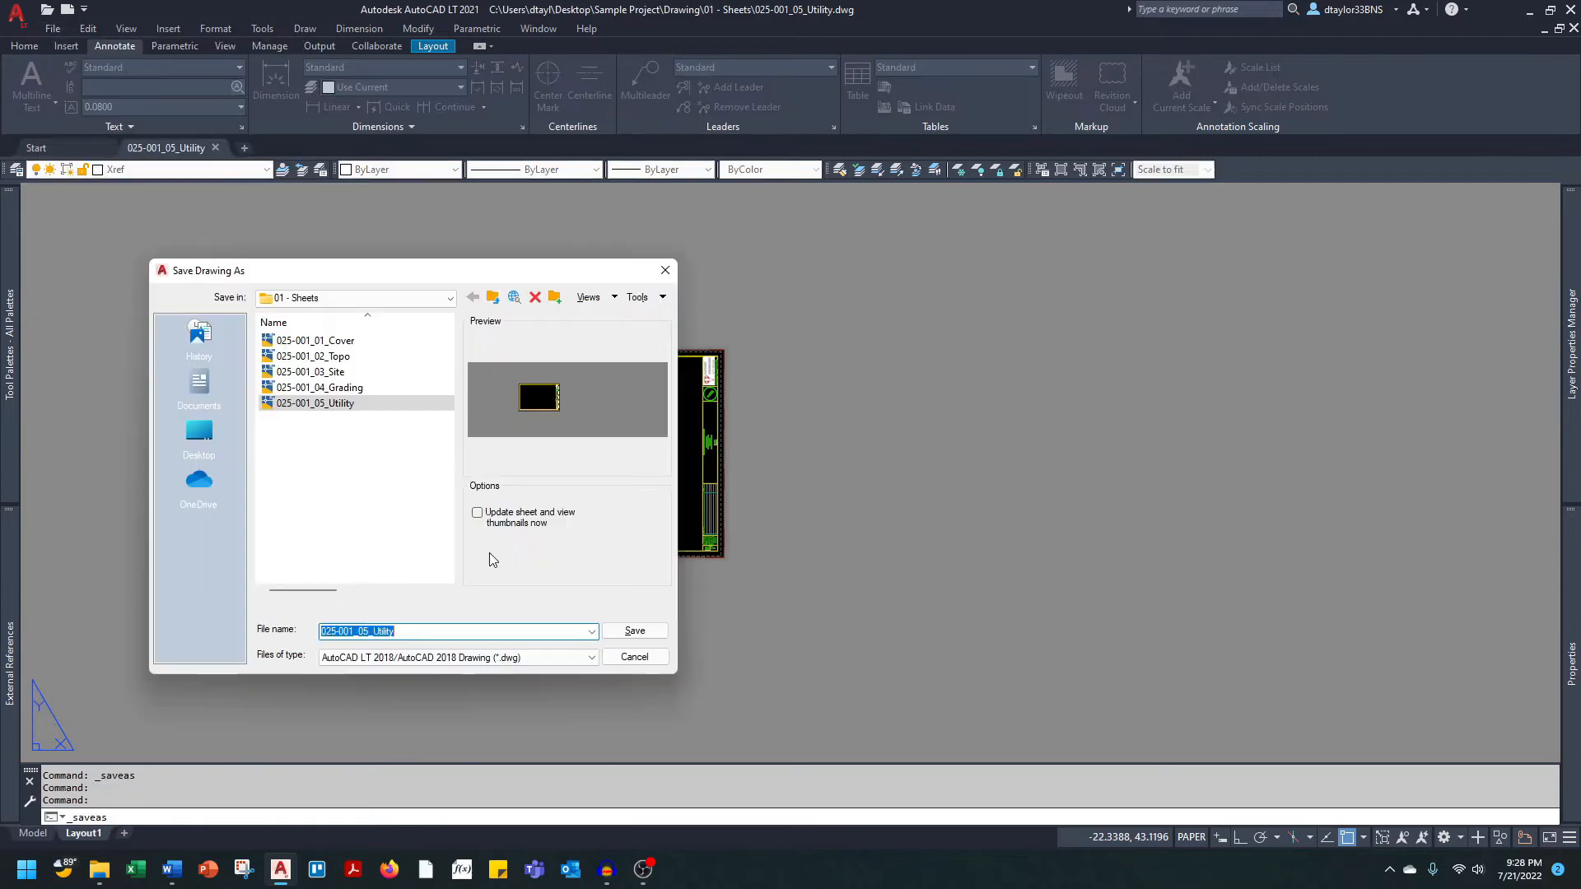
pyautogui.write('025-001_06_De')
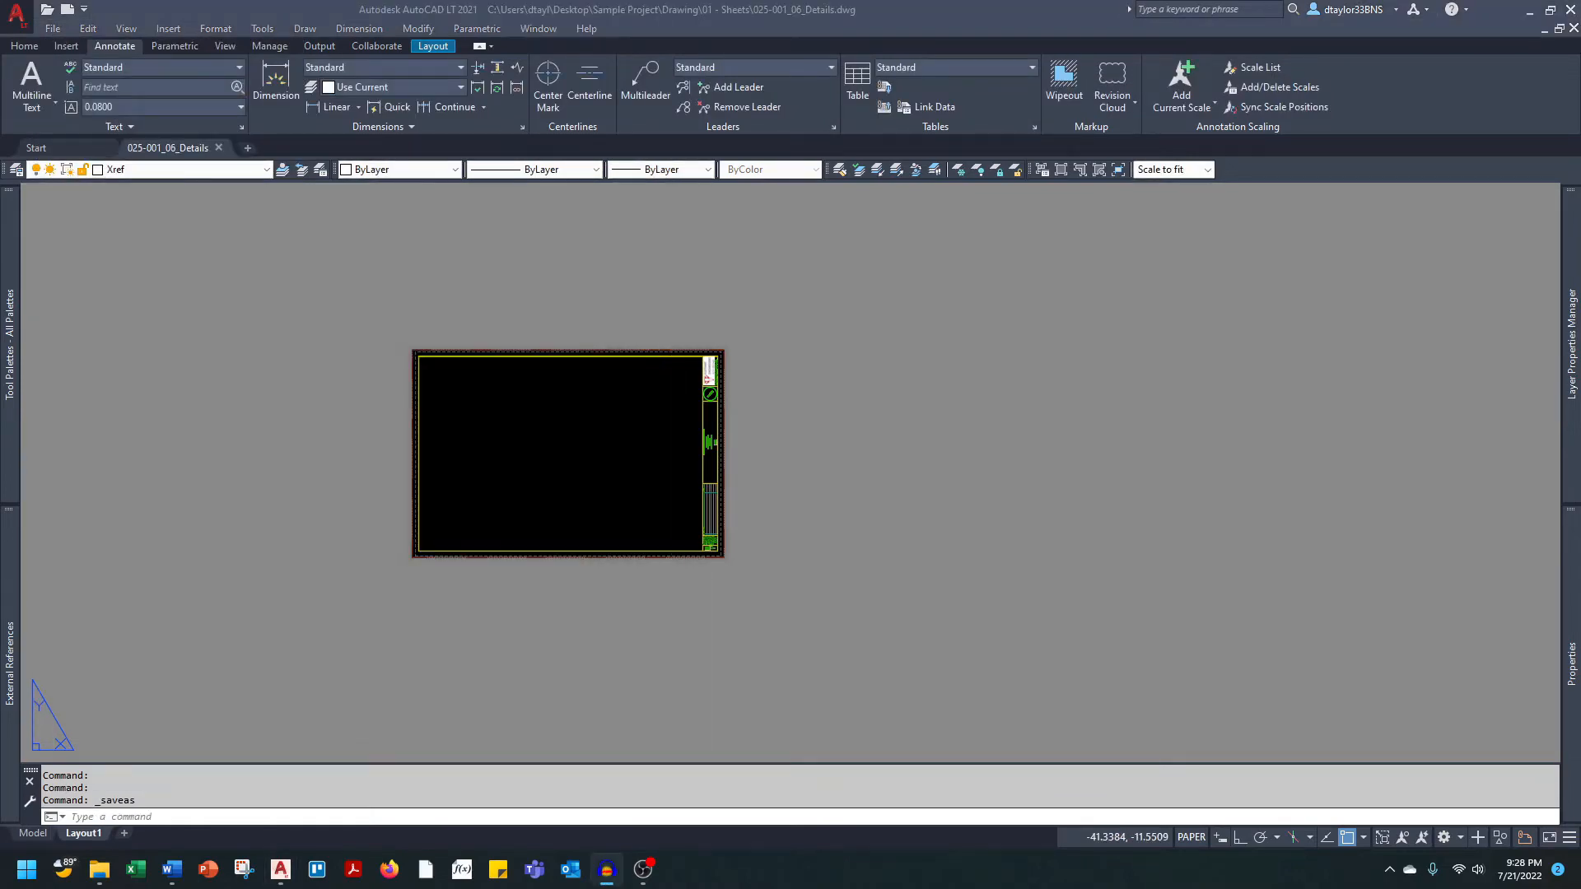
# Check the 01 - Sheets folder in File Explorer and examine the sheet number field in the Details drawing's title block.
pyautogui.moveTo(98, 868)
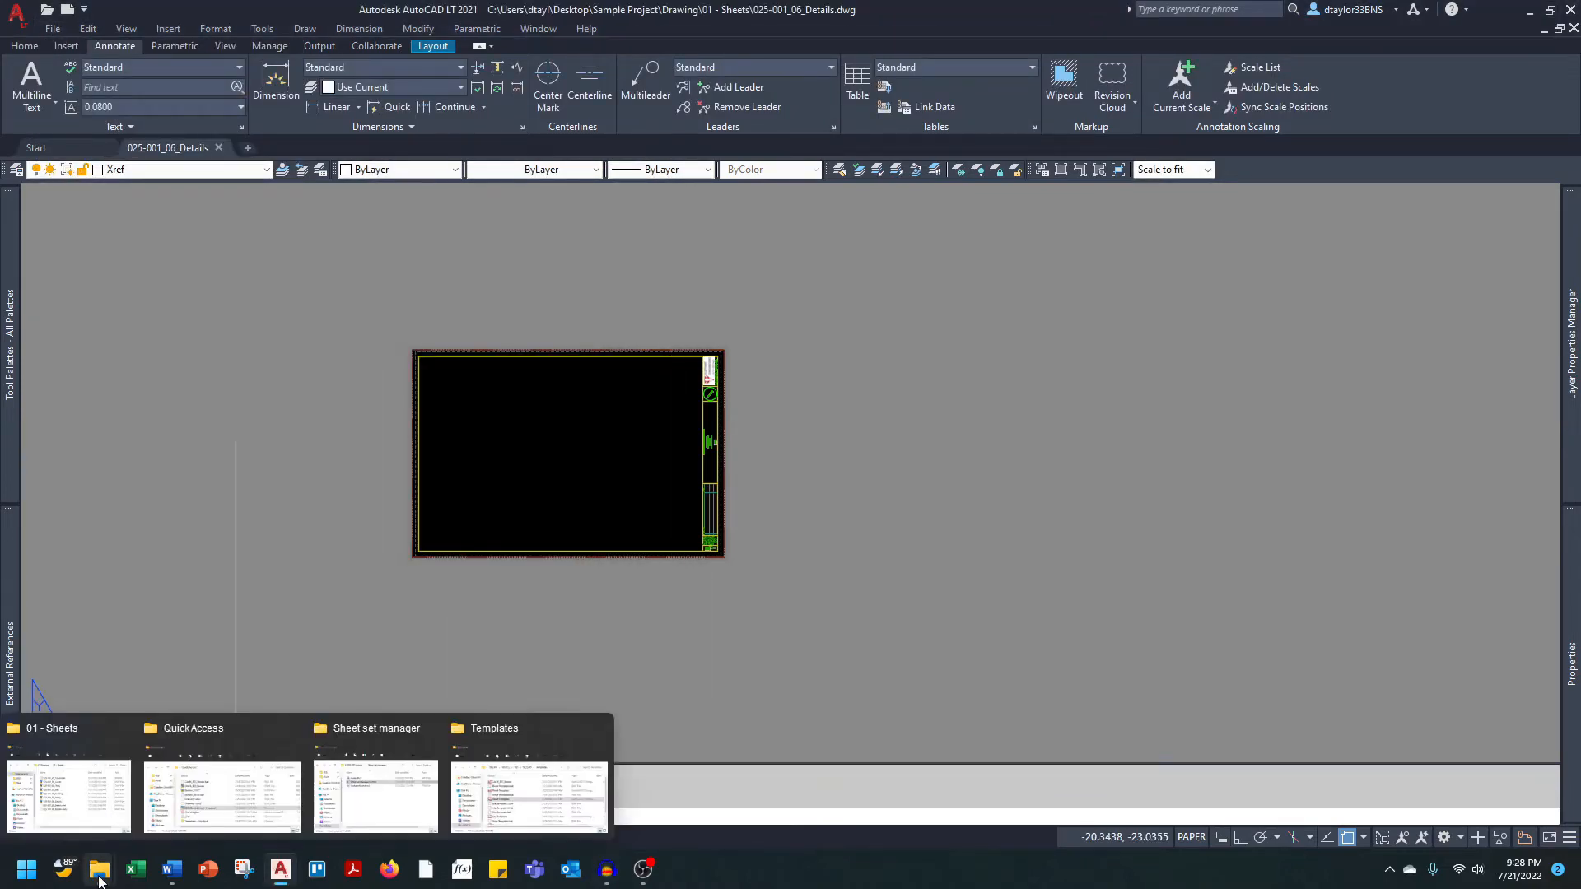
pyautogui.click(71, 784)
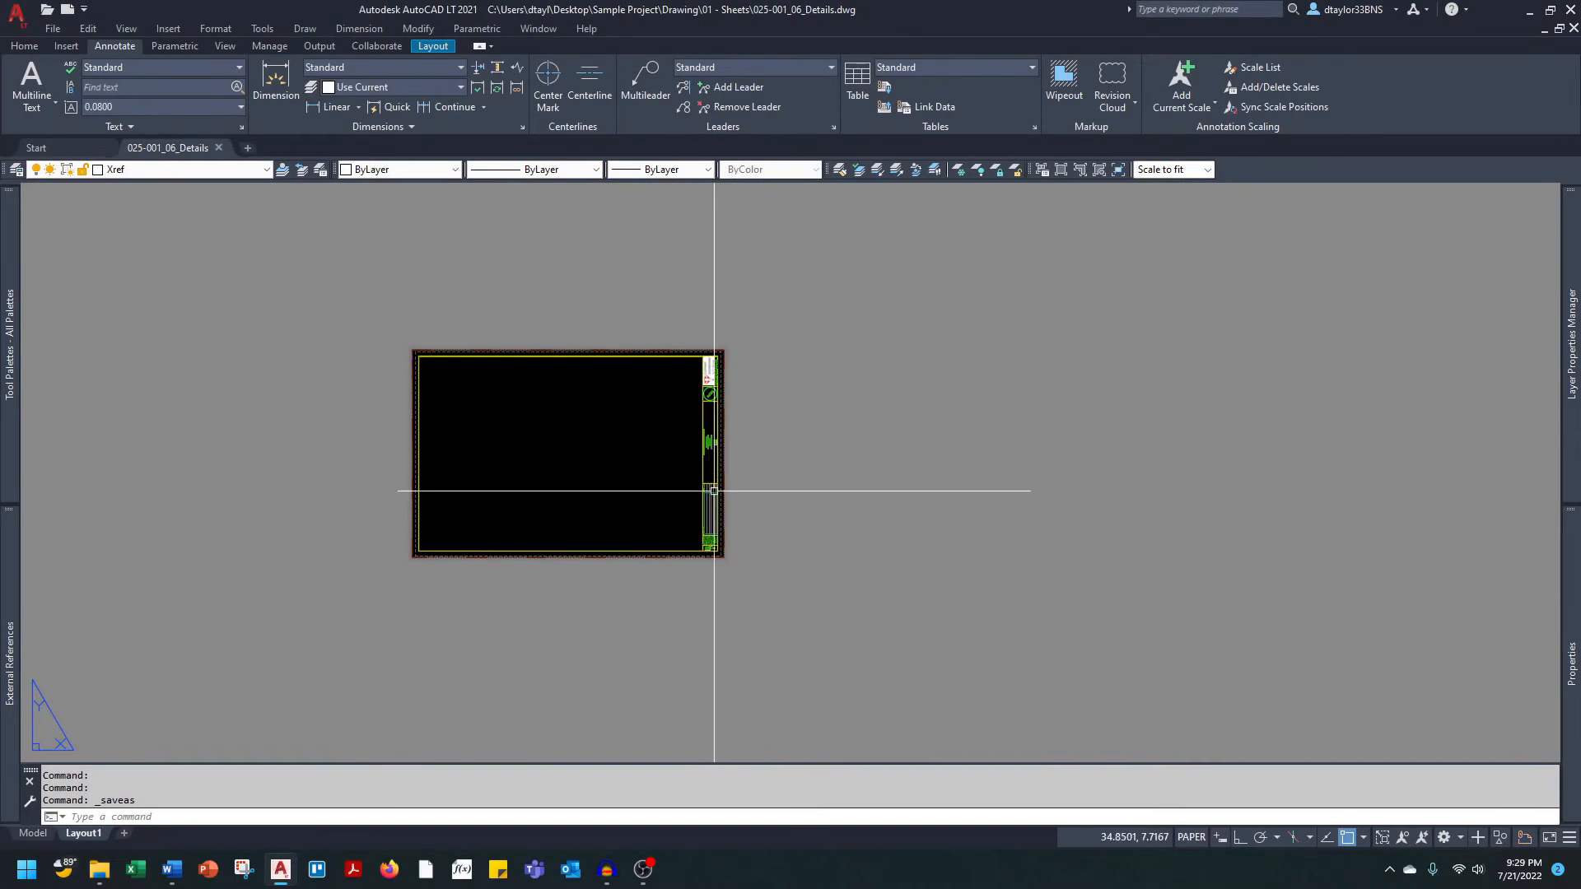
pyautogui.scroll(10, 714, 491)
pyautogui.scroll(-5, 591, 450)
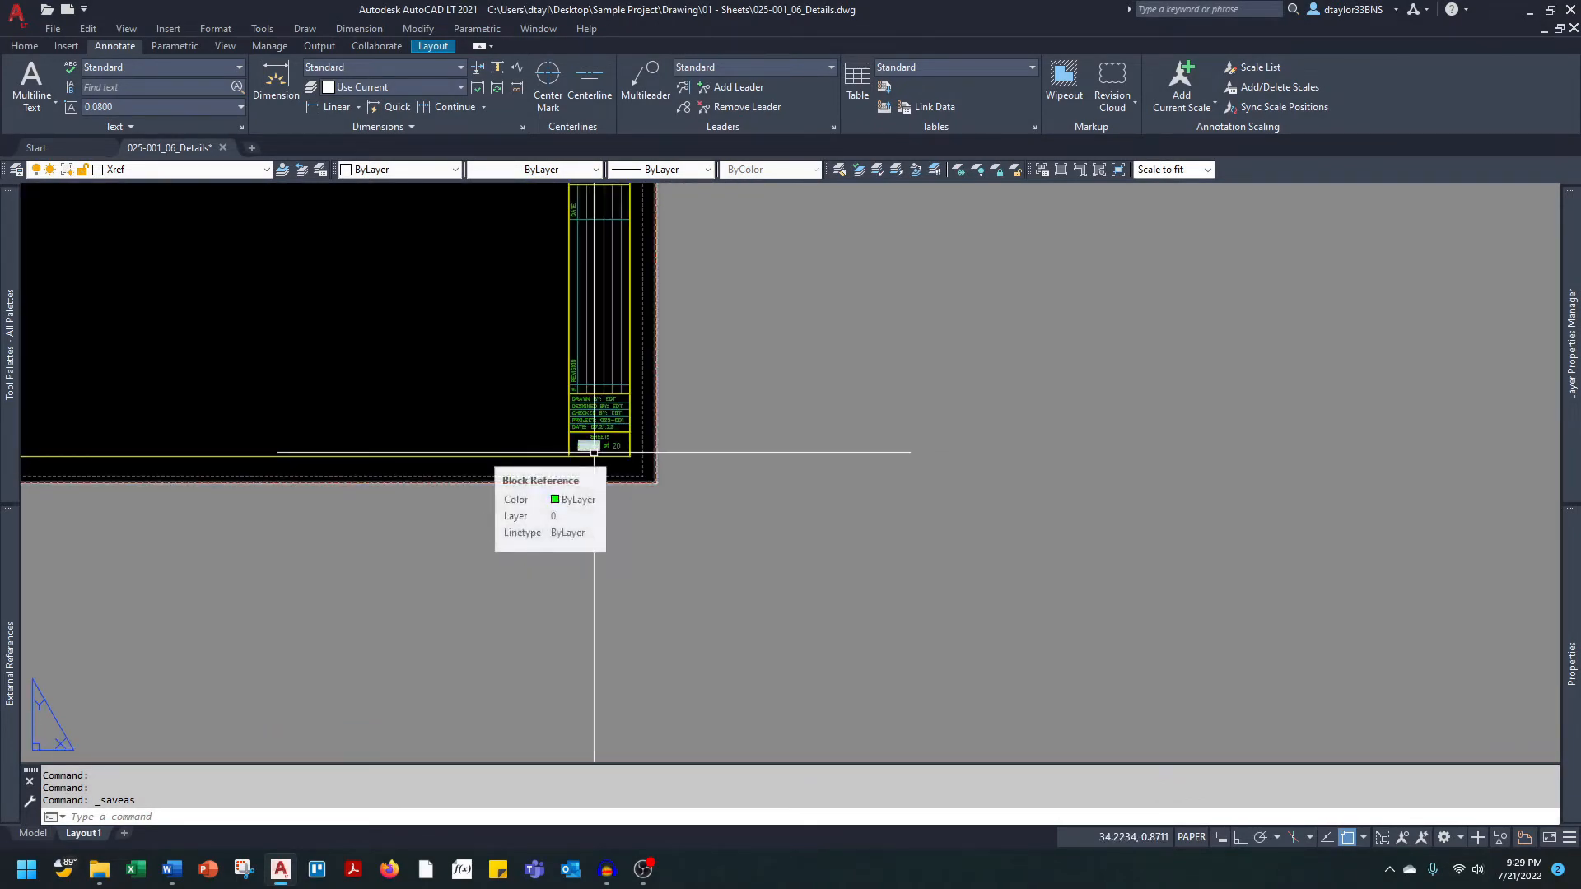
# Open the Sheet Set Manager.
pyautogui.moveTo(619, 357); pyautogui.dragTo(604, 551, button='middle')
pyautogui.scroll(-5, 577, 494)
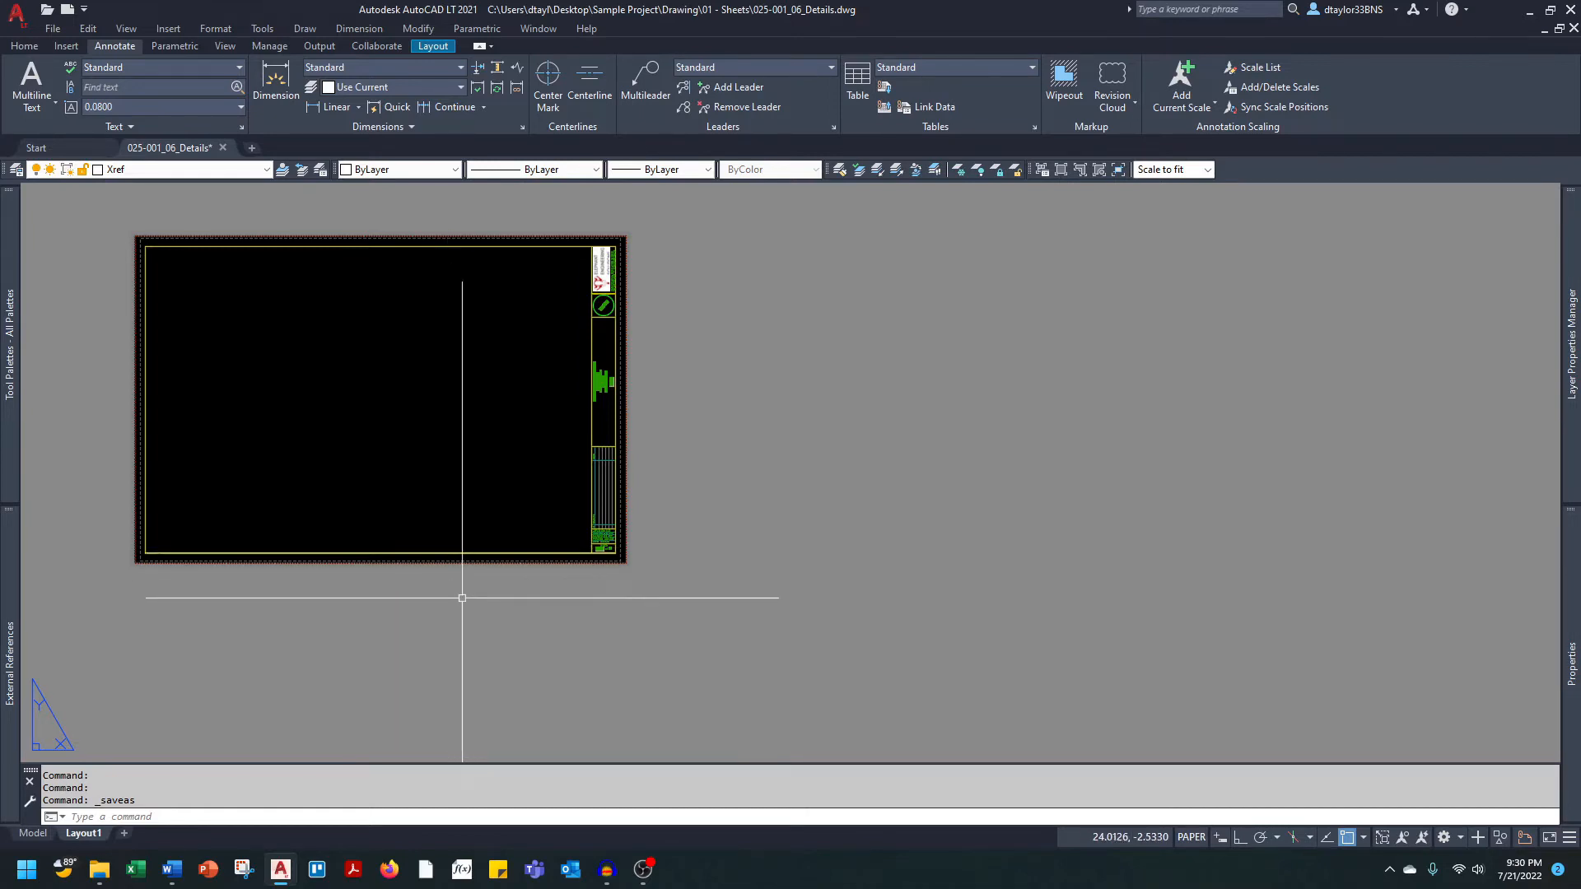
pyautogui.write('ssm')
pyautogui.press('Return')
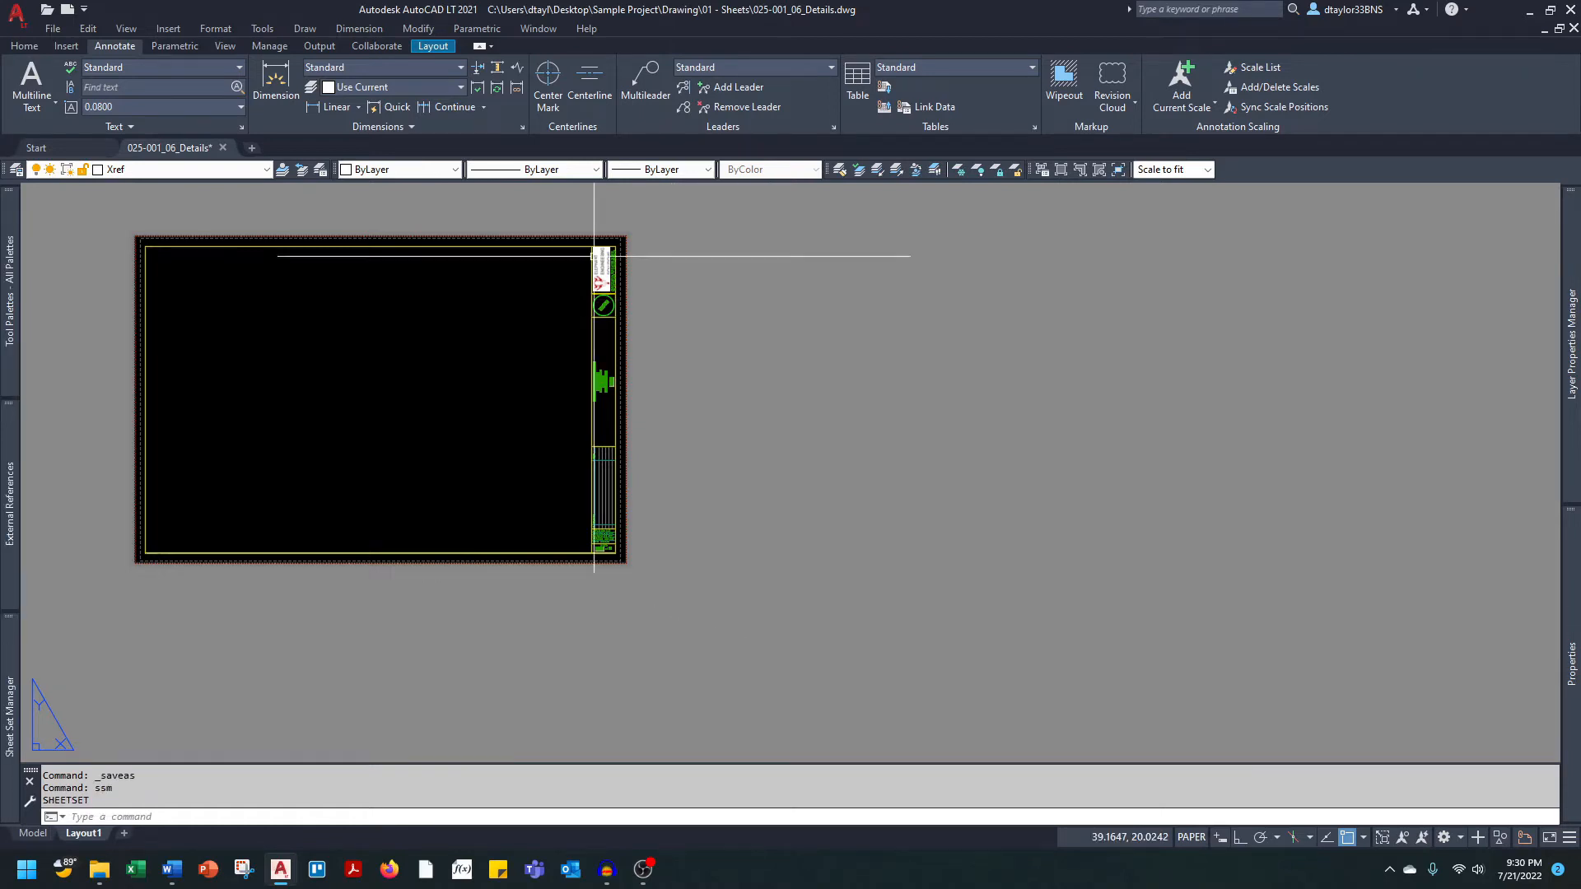
pyautogui.click(231, 46)
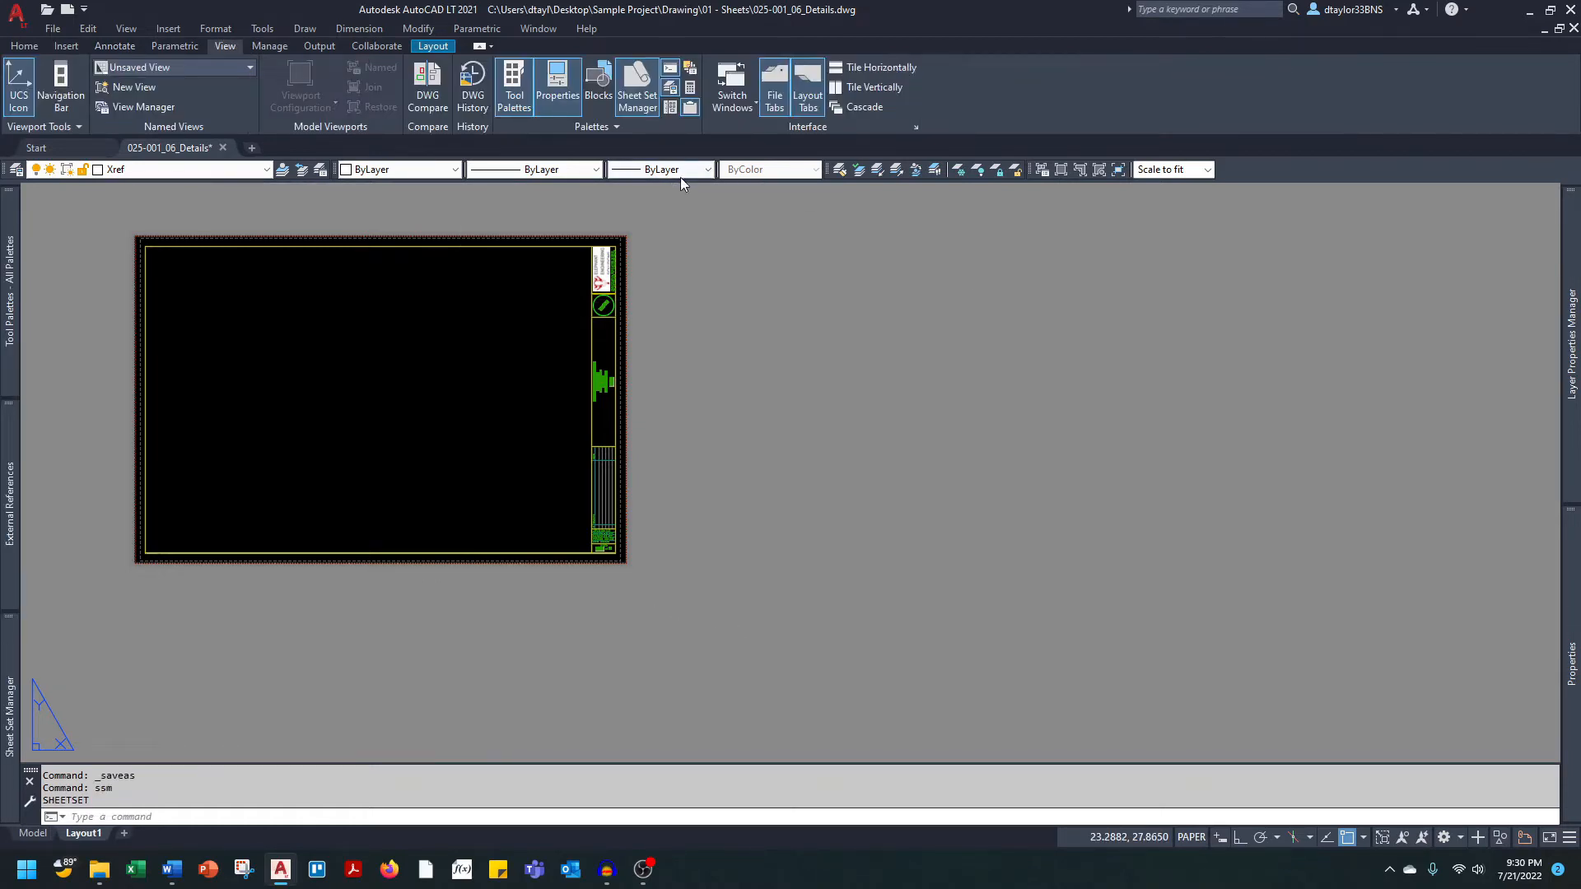
pyautogui.click(639, 98)
pyautogui.click(640, 98)
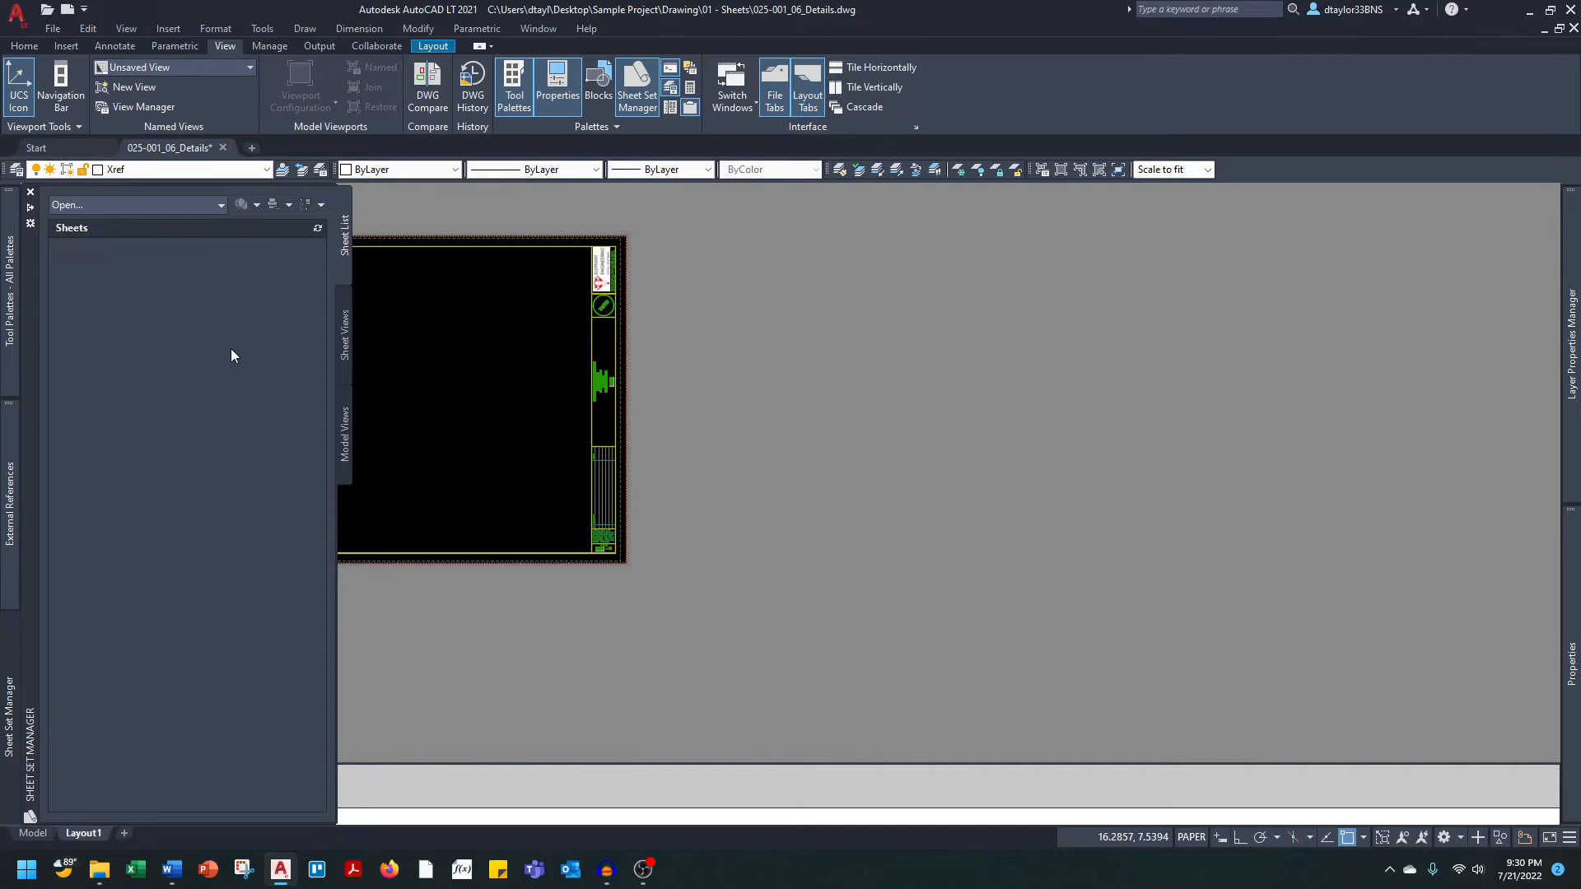
# Start a new sheet set based on existing drawings and name it 025-001_Sheet set.
pyautogui.click(221, 206)
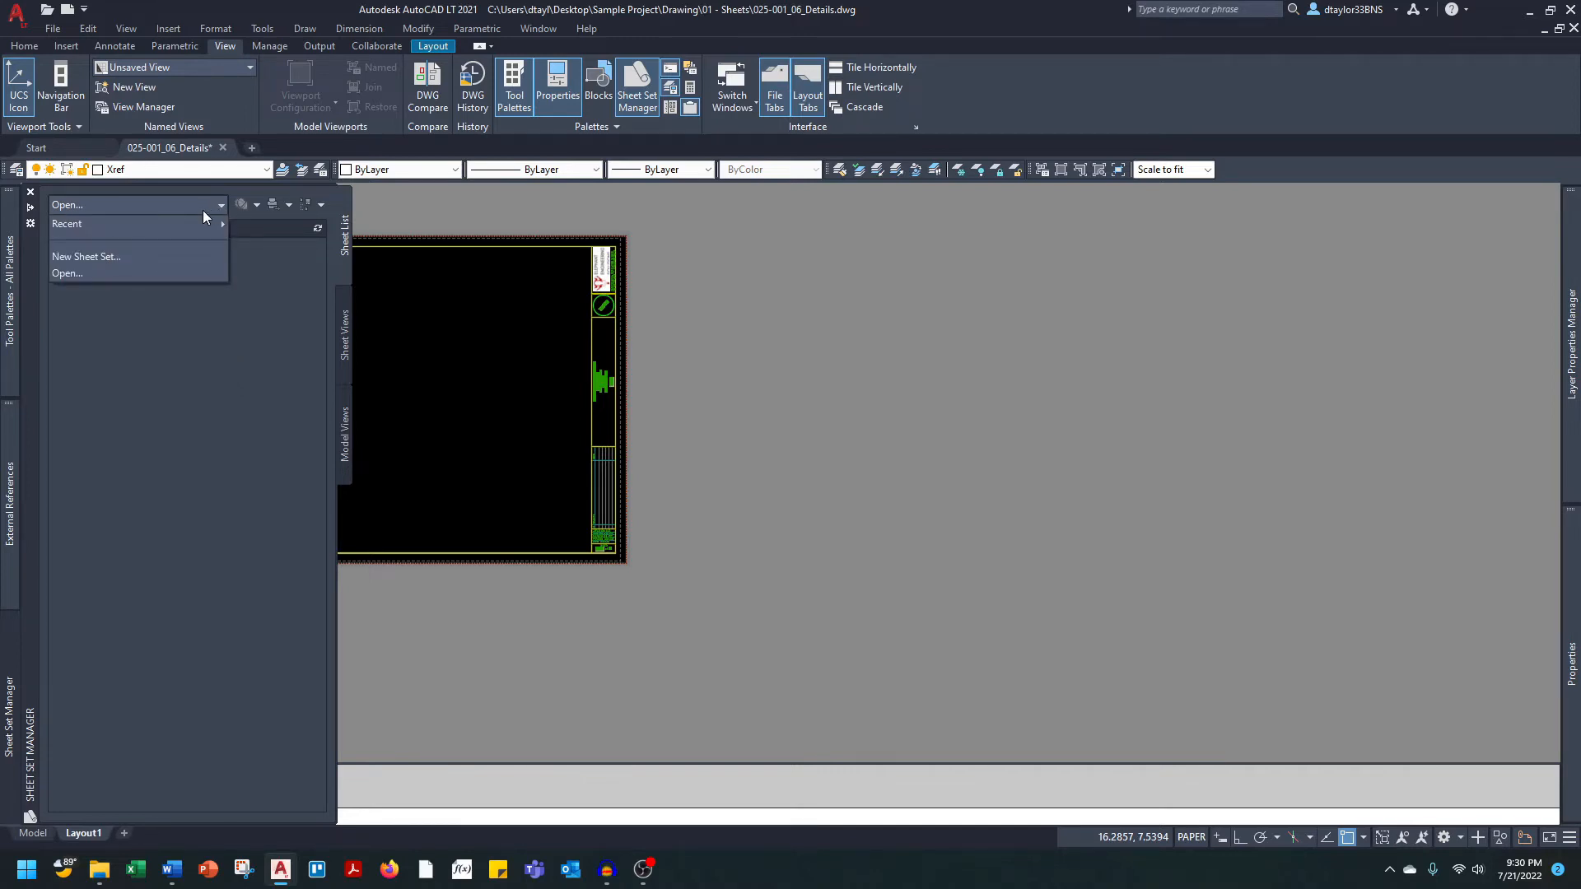
pyautogui.click(115, 258)
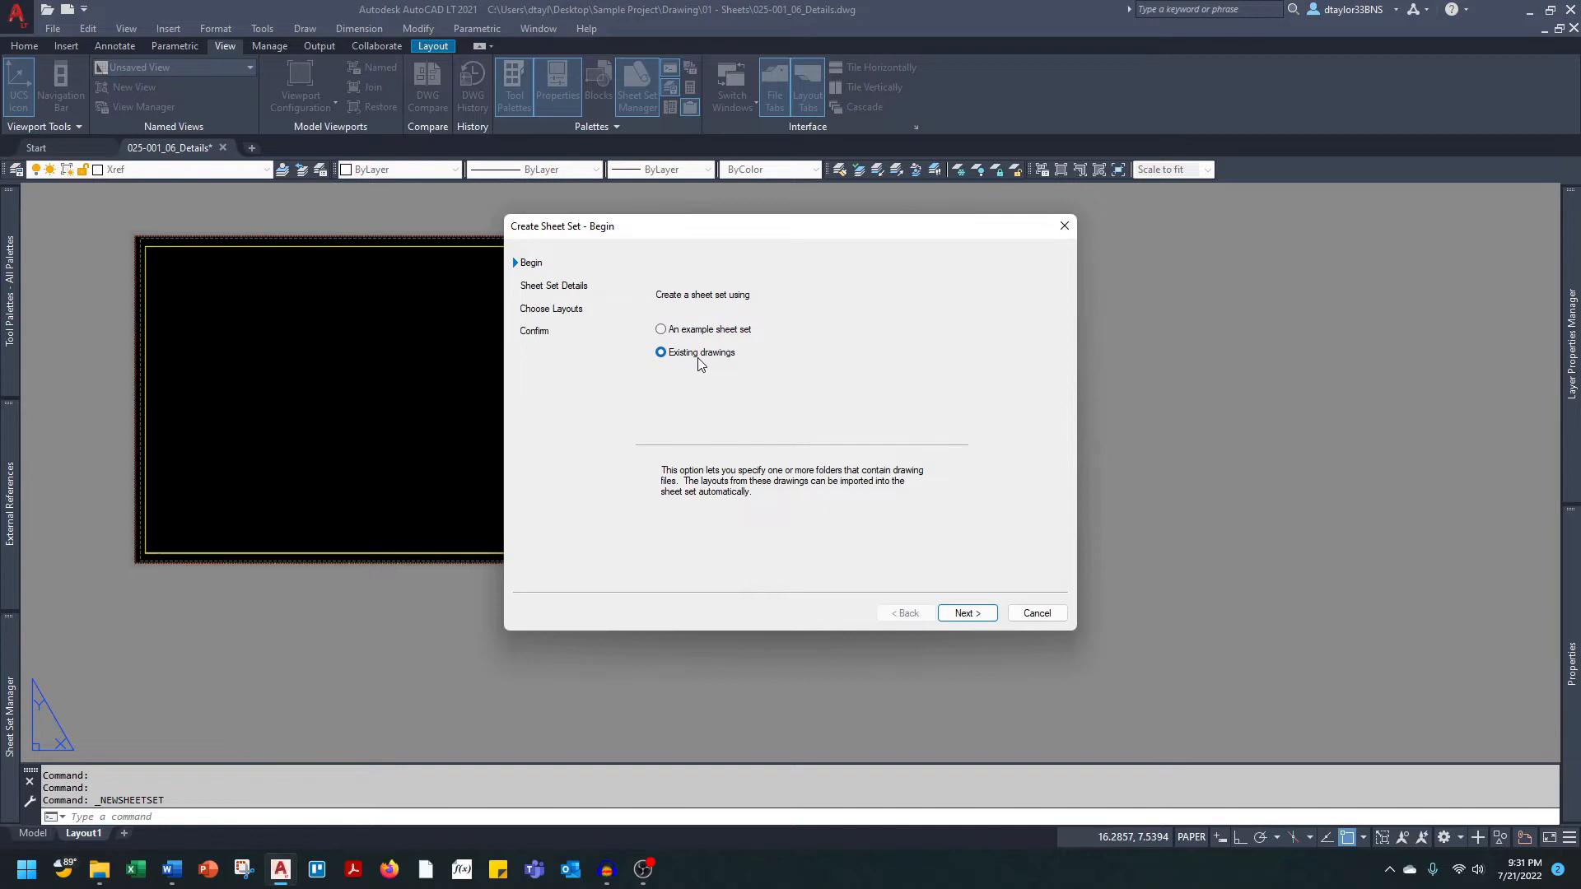
pyautogui.click(970, 617)
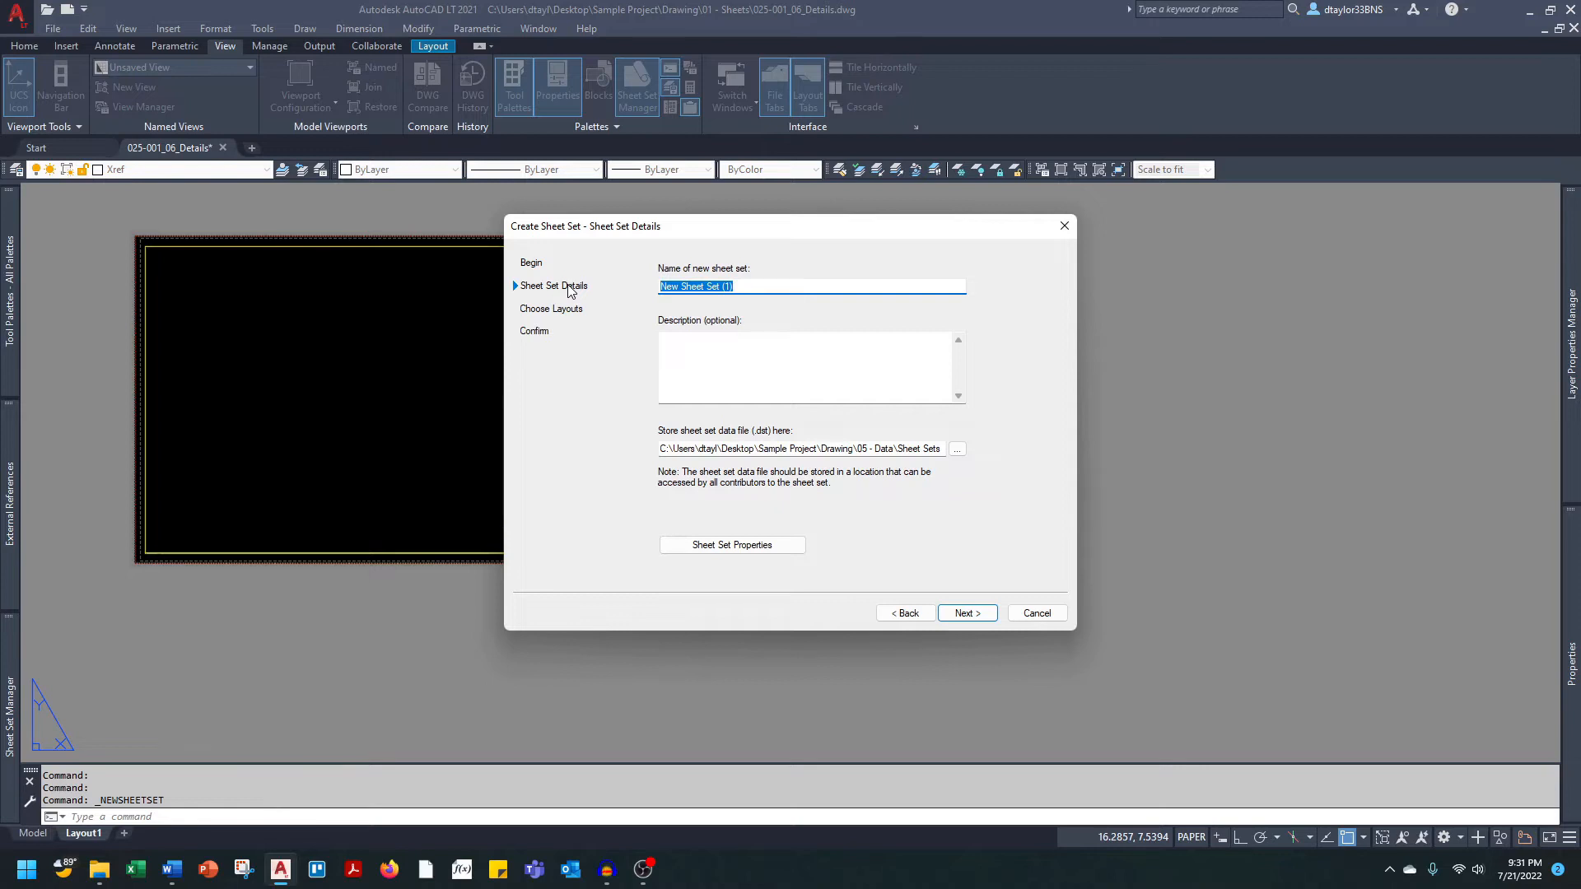
pyautogui.write('025-001_Sheet set')
# Store the sheet set data file in the sample project's Drawing\05 - Data\Sheet Sets folder.
pyautogui.click(957, 451)
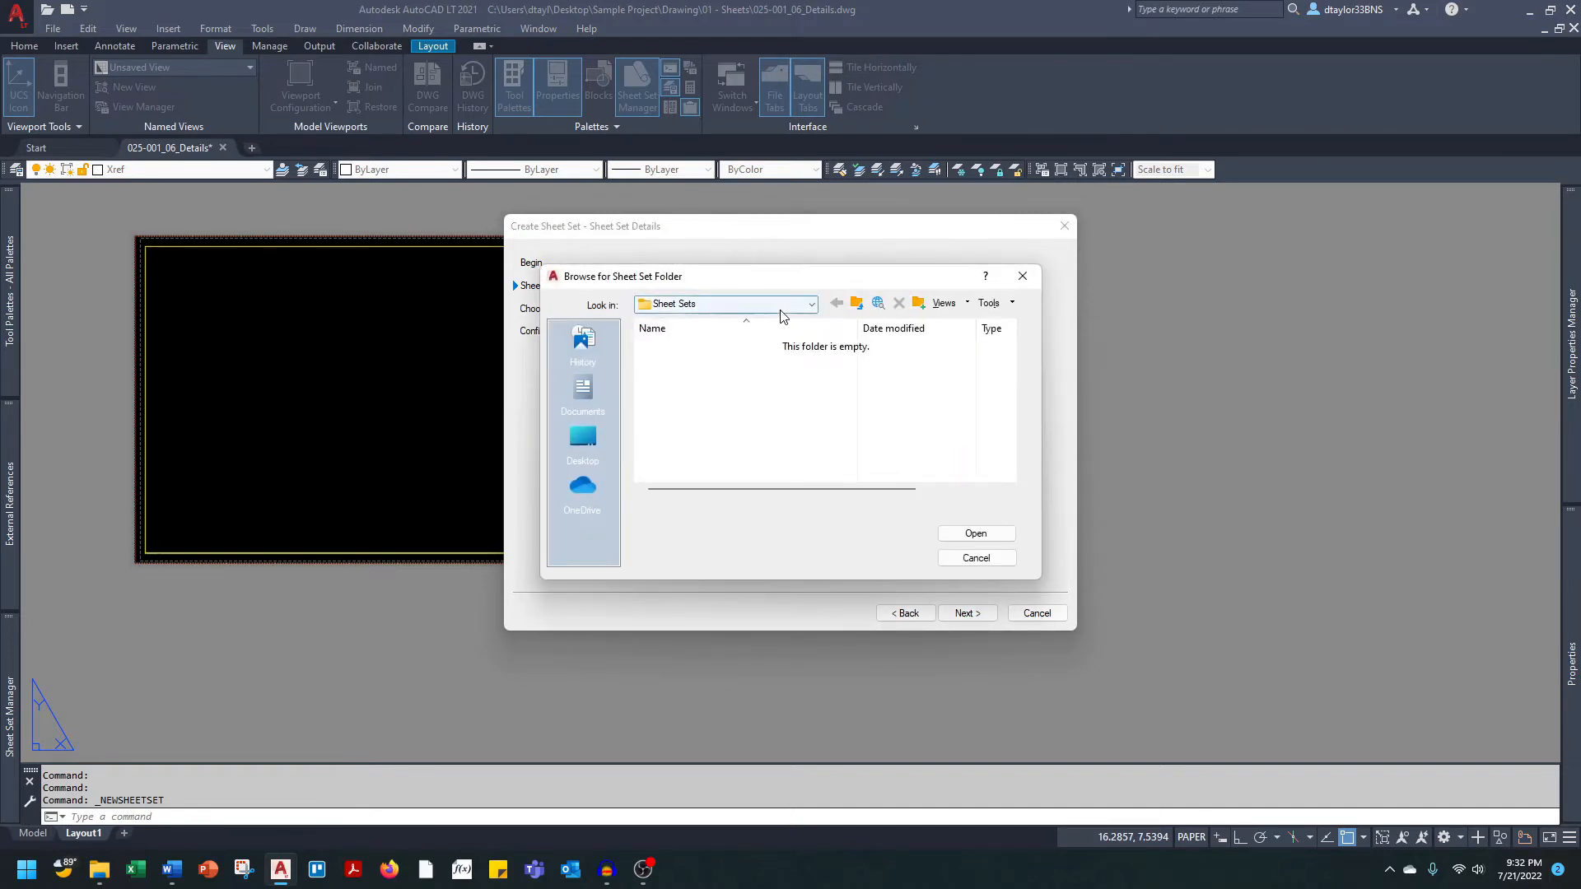
pyautogui.click(857, 303)
pyautogui.click(786, 304)
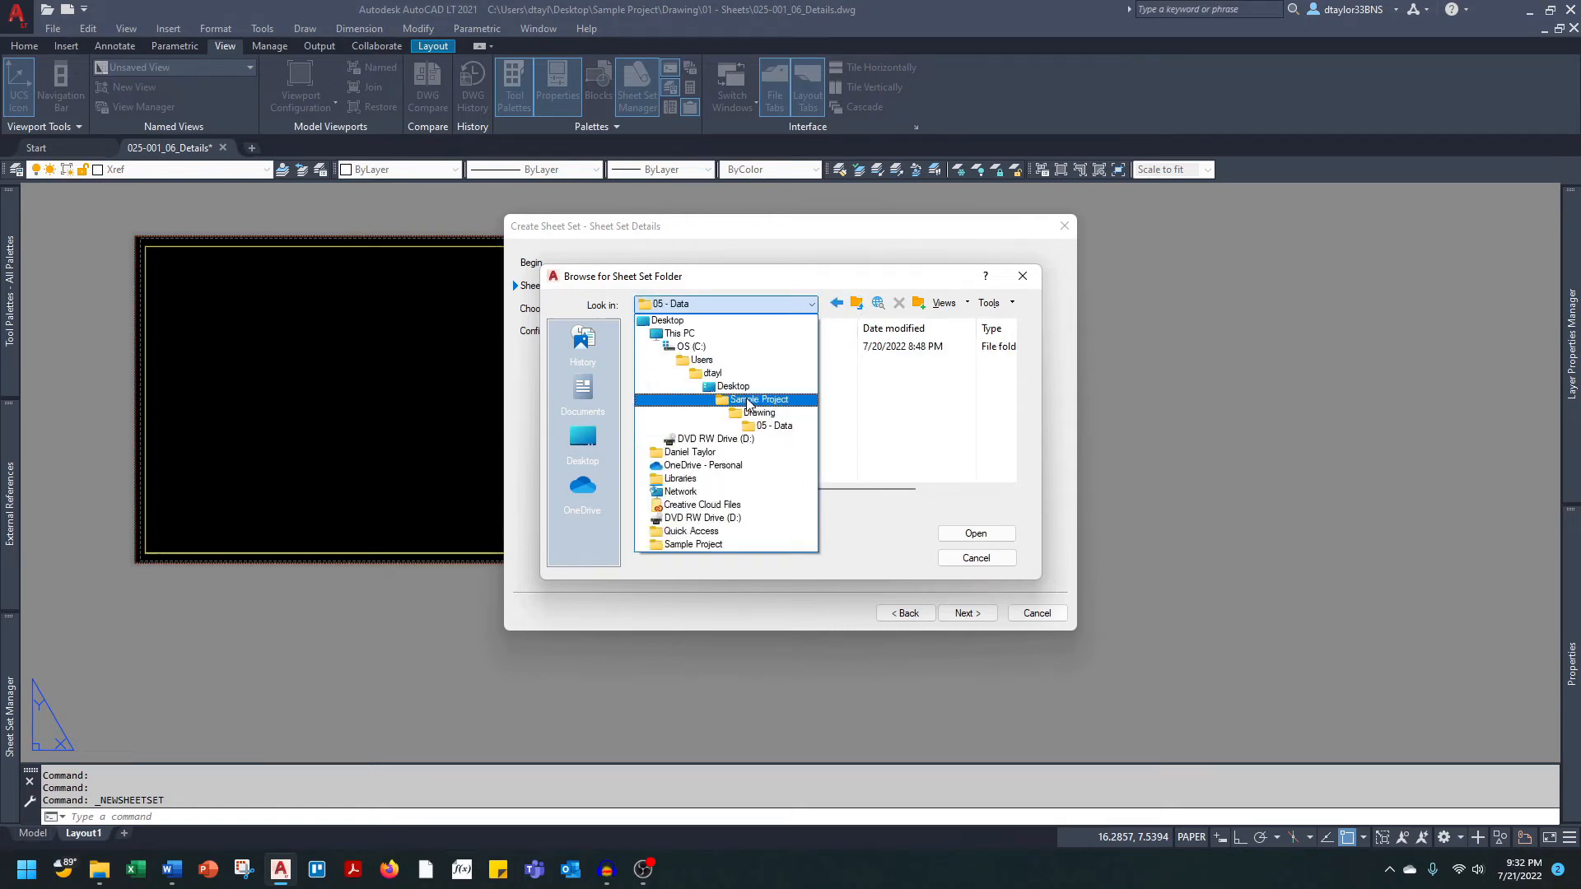
pyautogui.click(751, 401)
pyautogui.doubleClick(669, 347)
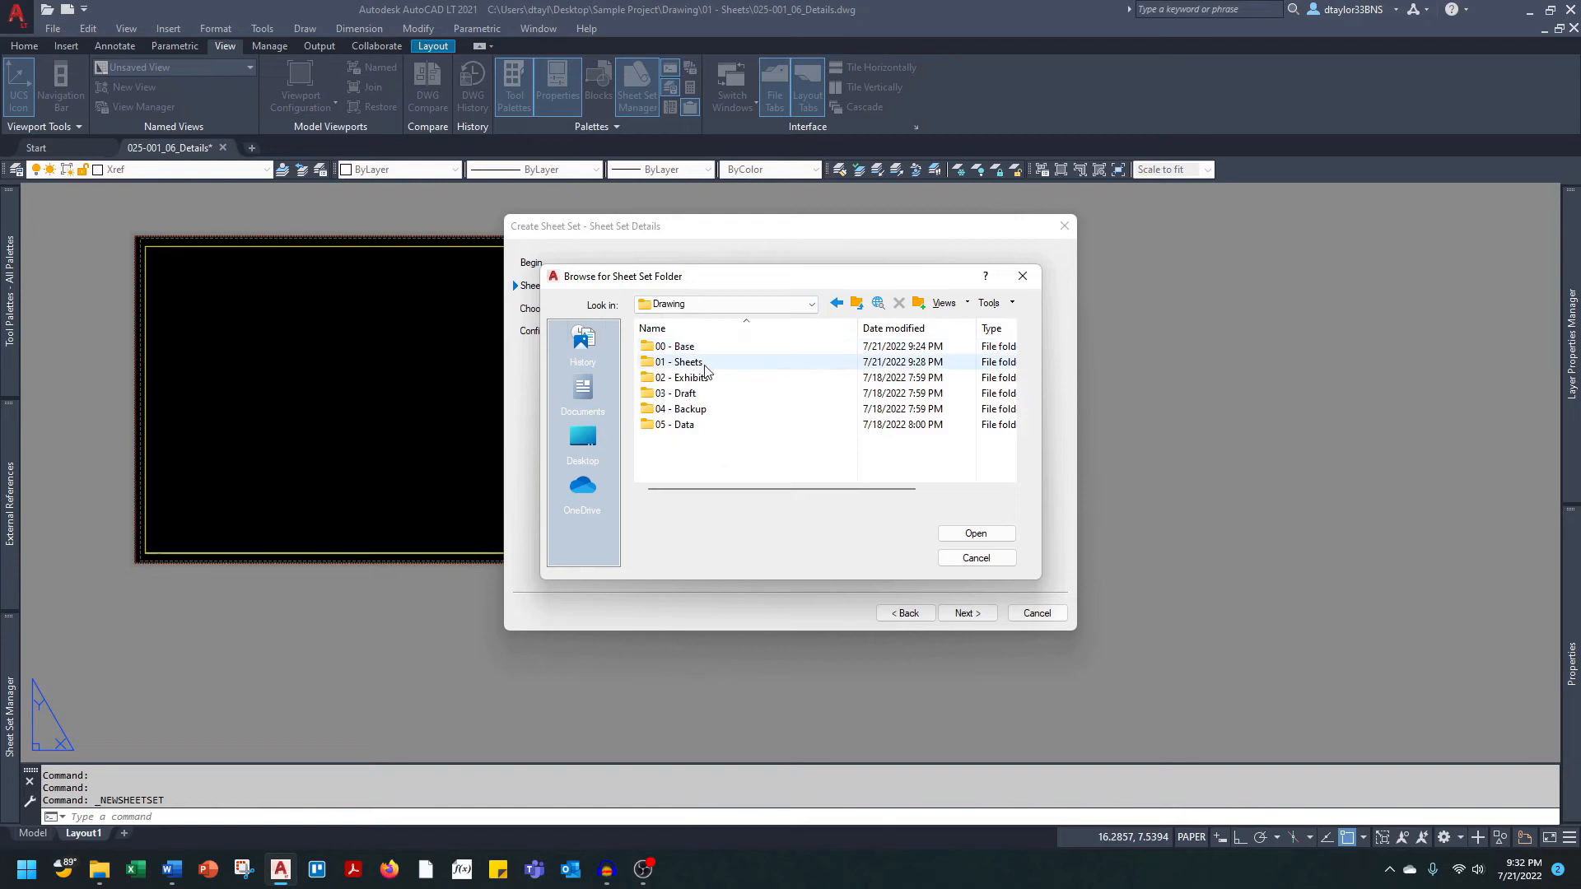
pyautogui.doubleClick(685, 425)
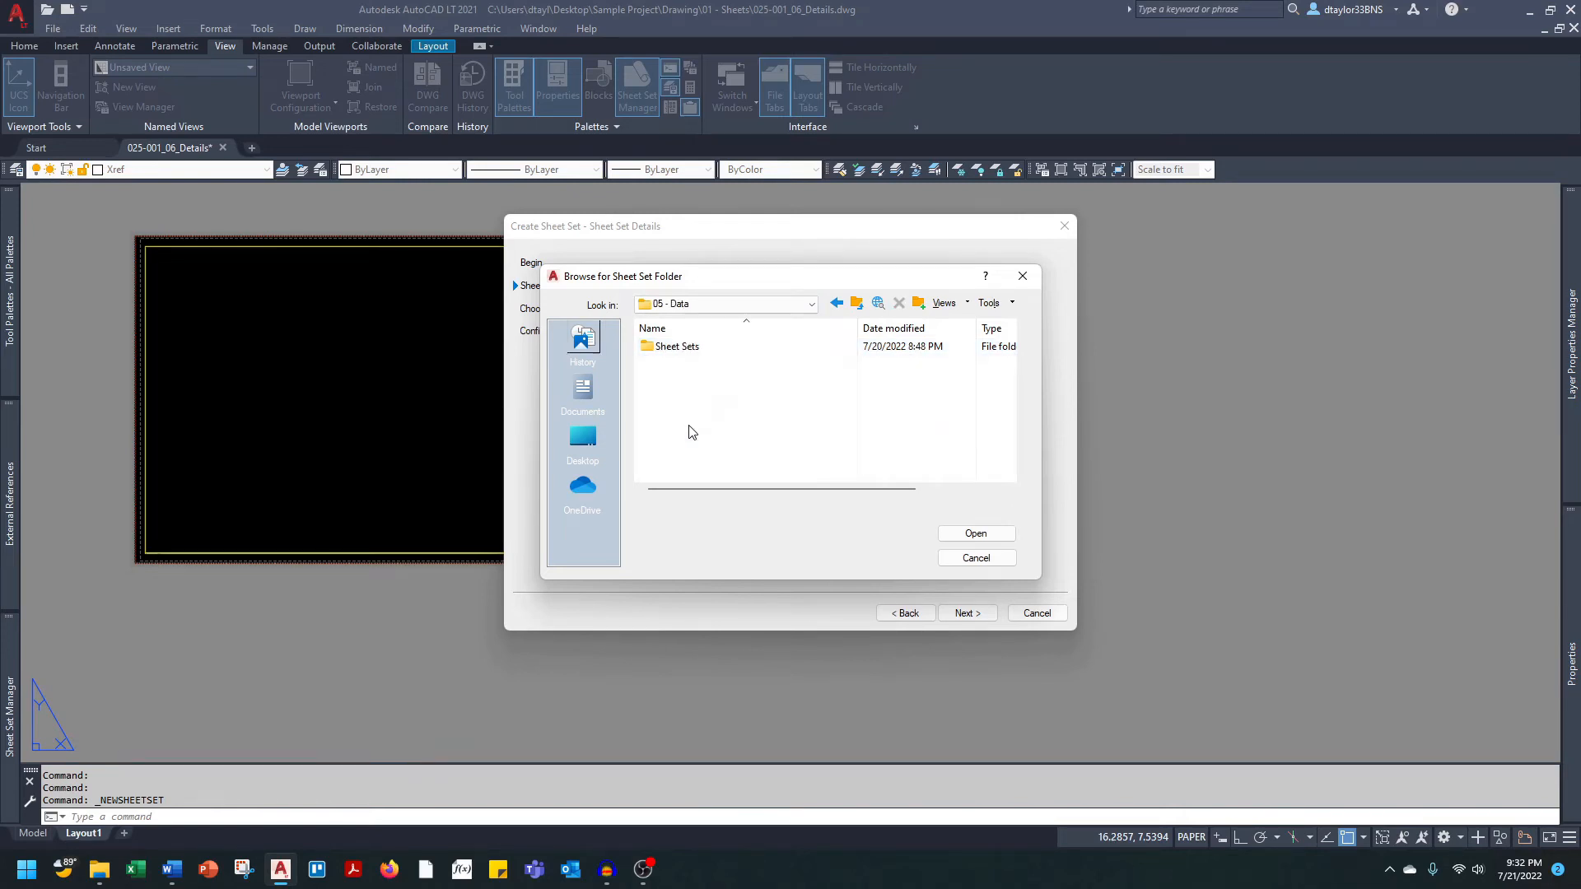
pyautogui.click(682, 346)
pyautogui.click(976, 534)
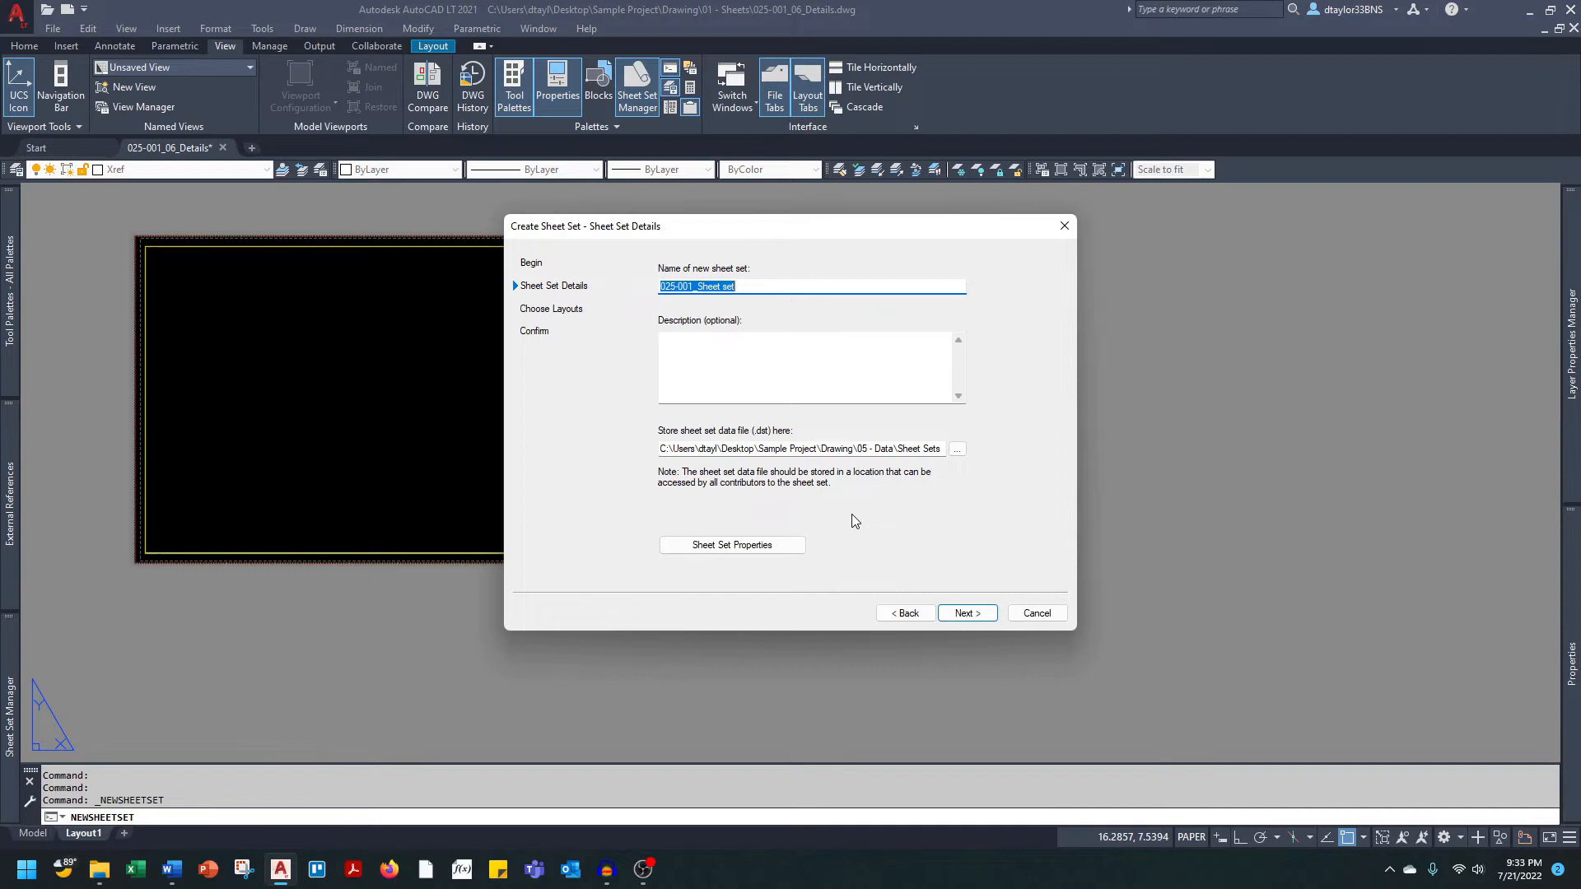
# Add the layouts of all drawings in the project's 01 - Sheets folder to the new sheet set.
pyautogui.click(969, 613)
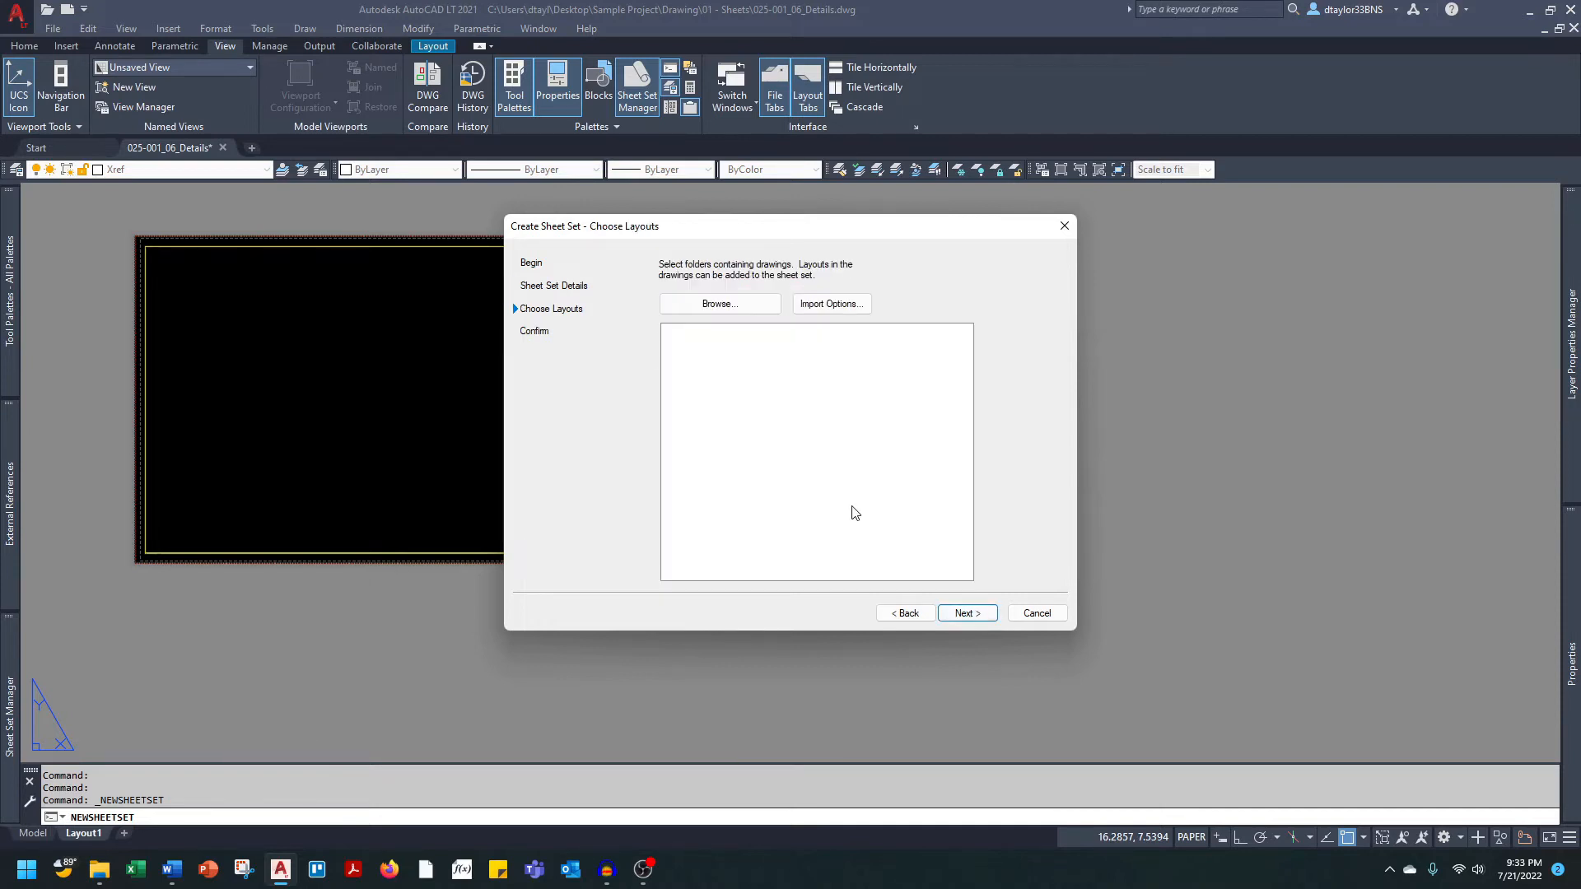
pyautogui.moveTo(731, 234); pyautogui.dragTo(654, 222)
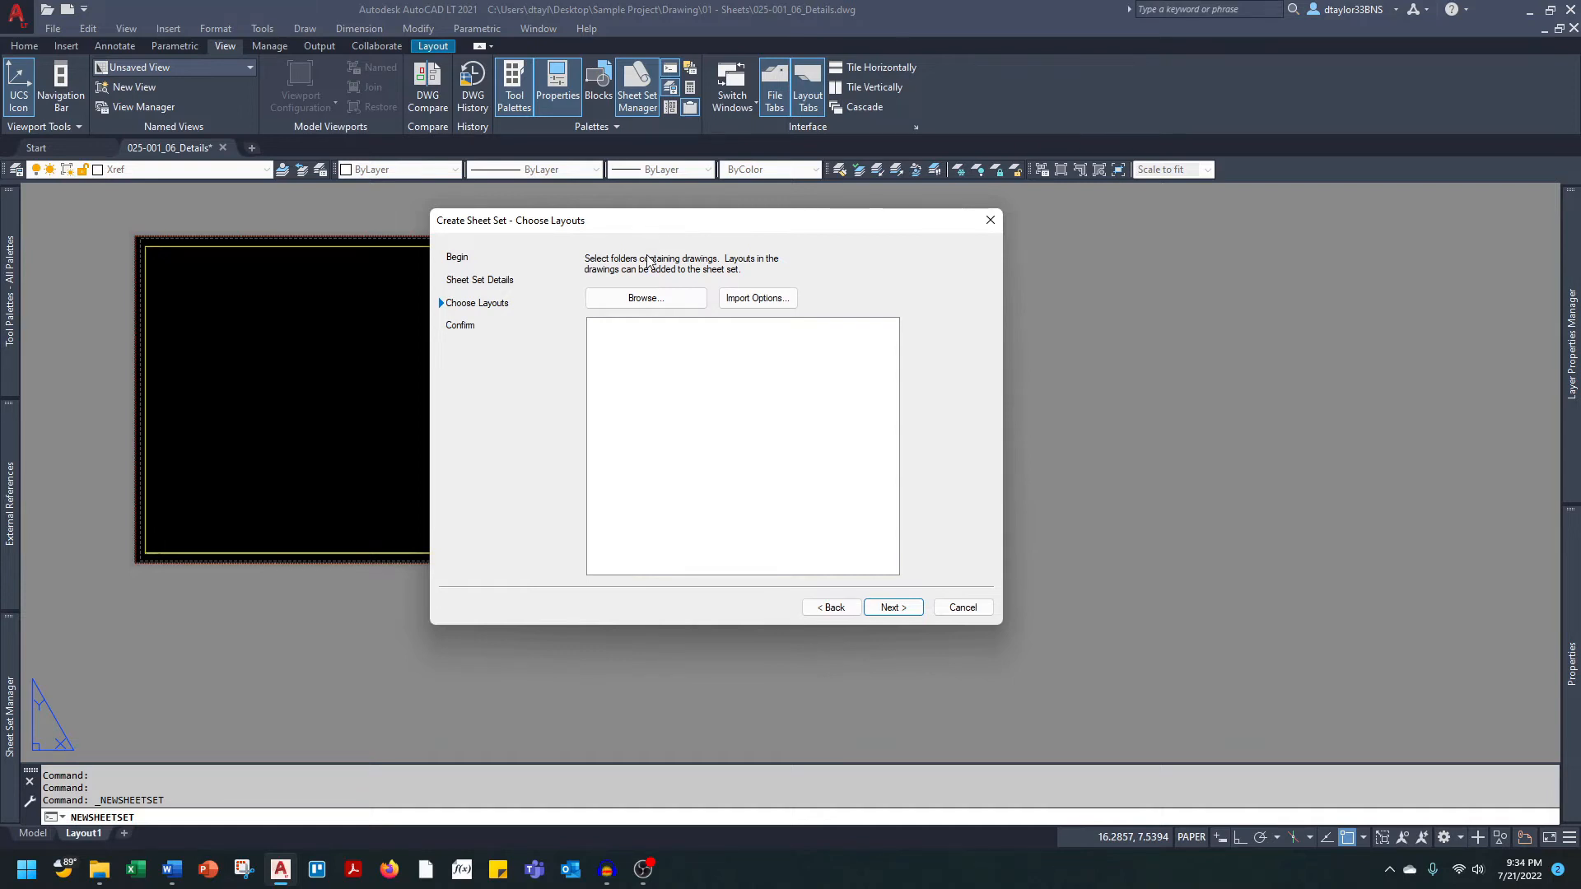
pyautogui.click(662, 298)
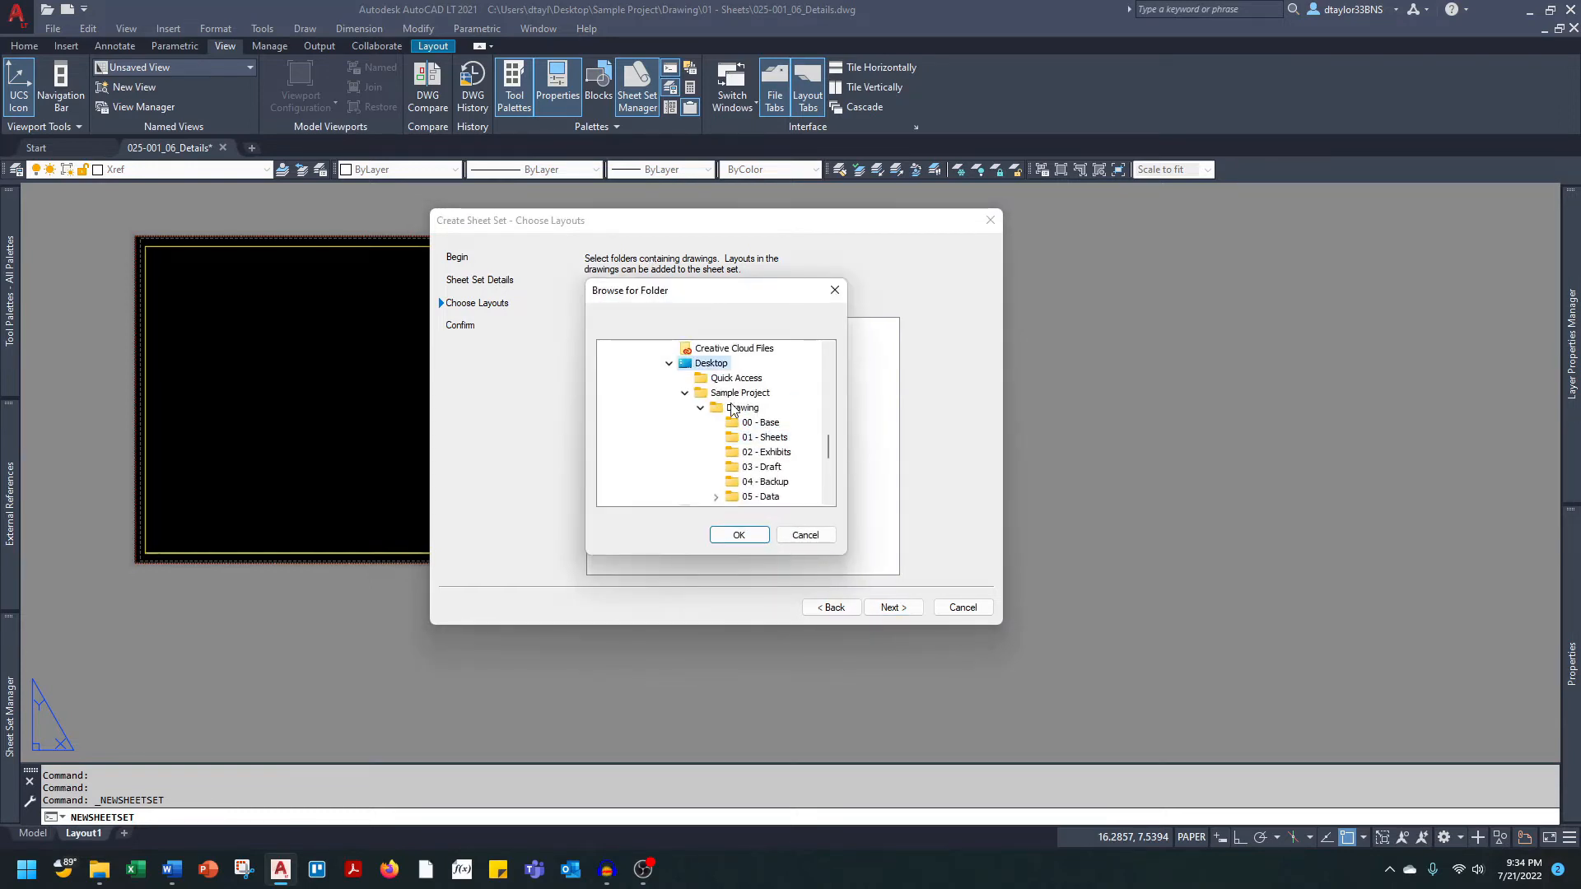
pyautogui.click(774, 439)
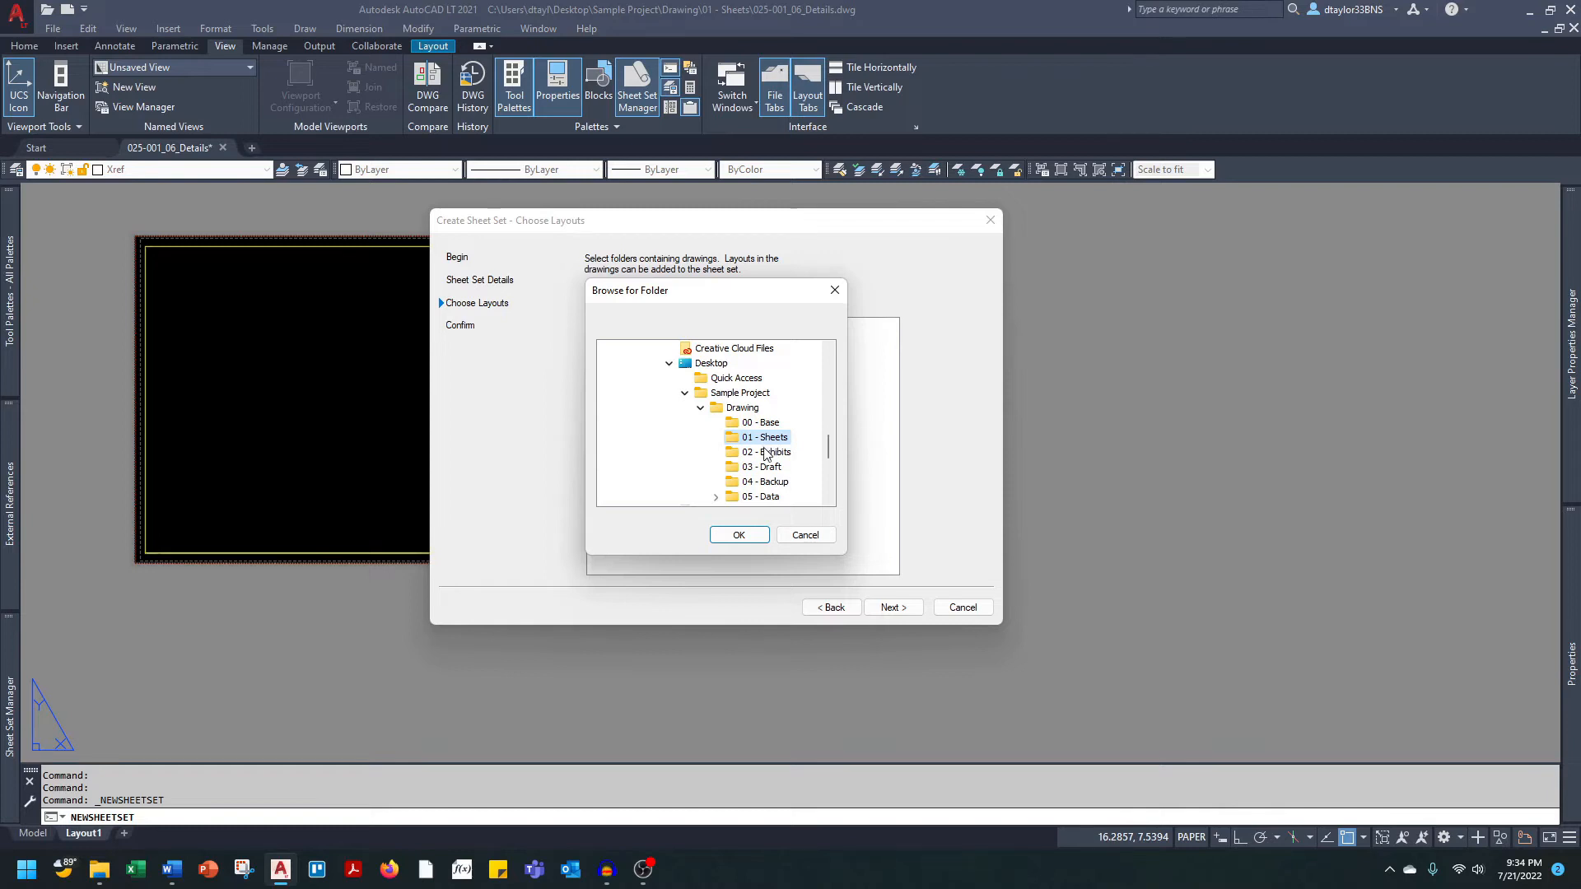
pyautogui.click(750, 536)
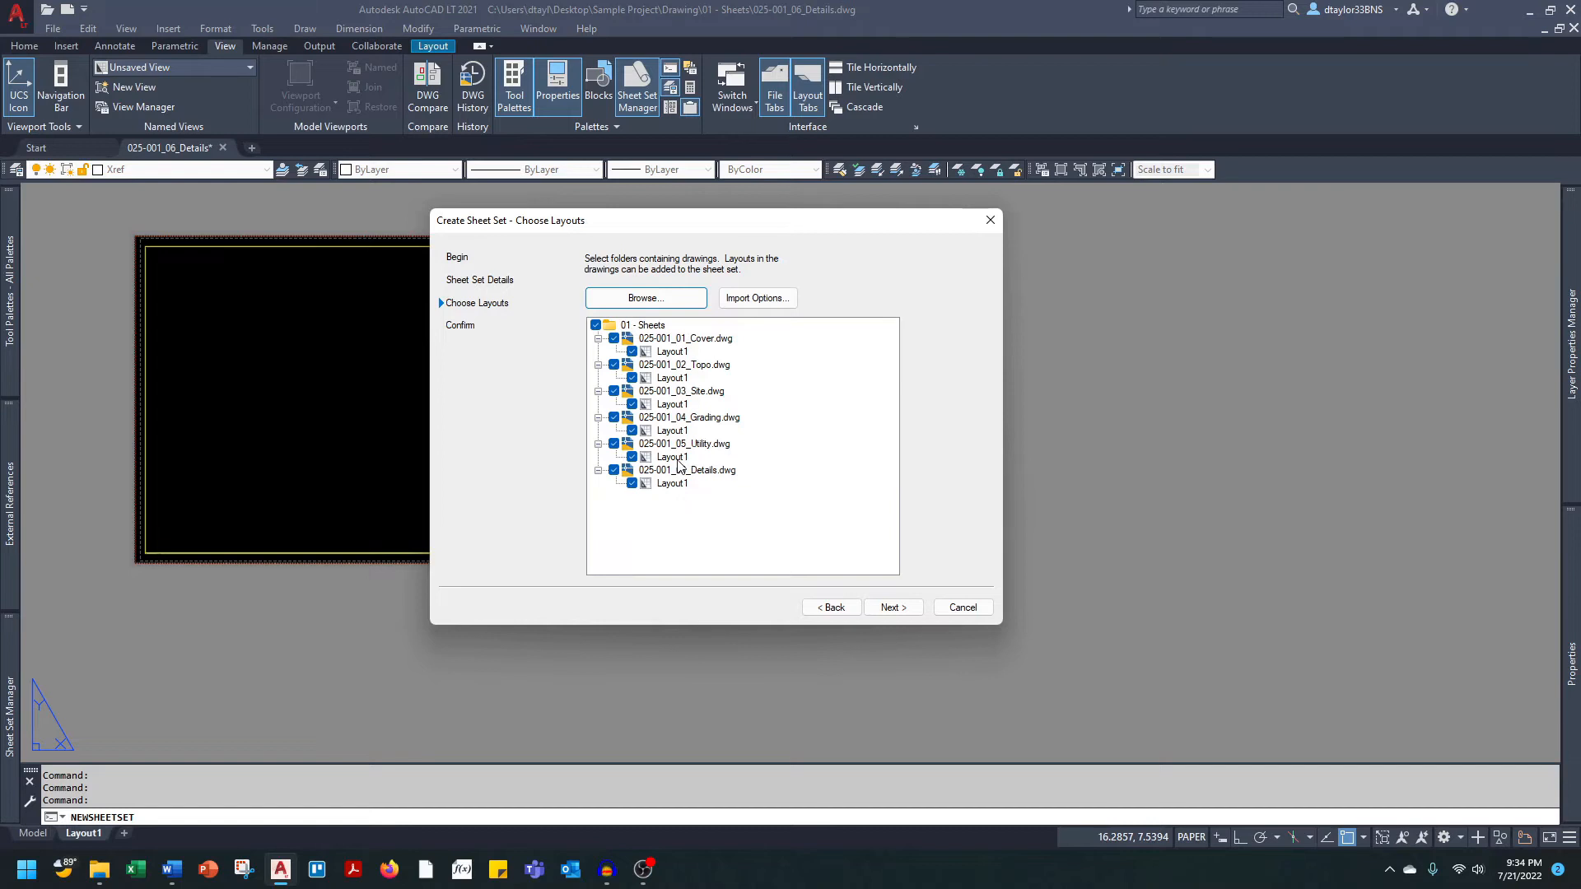
# Review the sheet set preview through to the new sheet creation settings and finish creating the set.
pyautogui.click(894, 607)
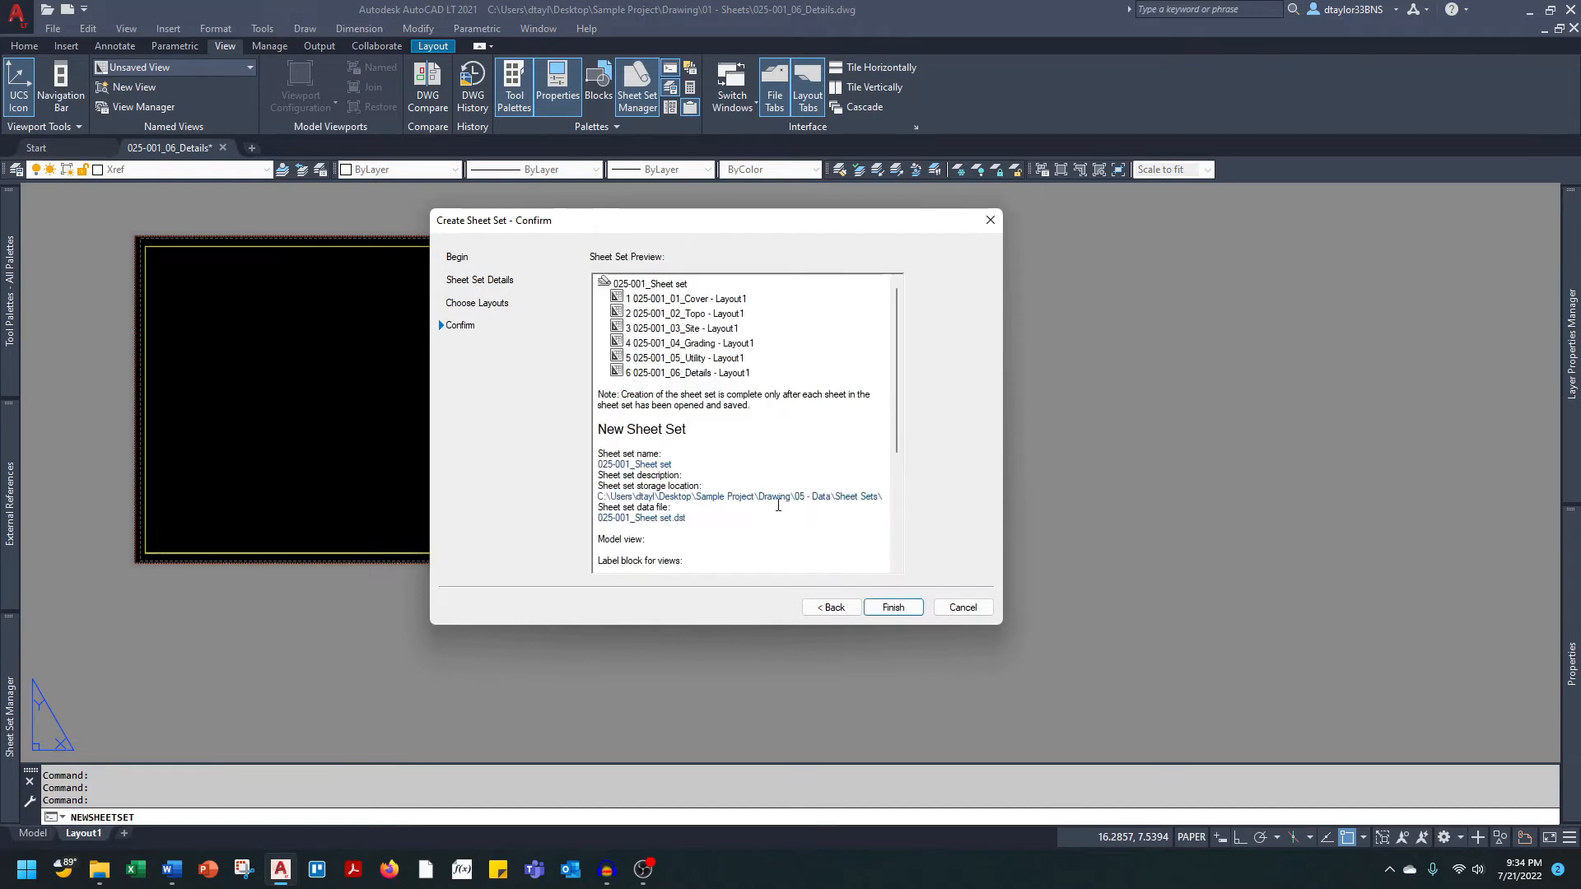
pyautogui.moveTo(896, 422); pyautogui.dragTo(891, 556)
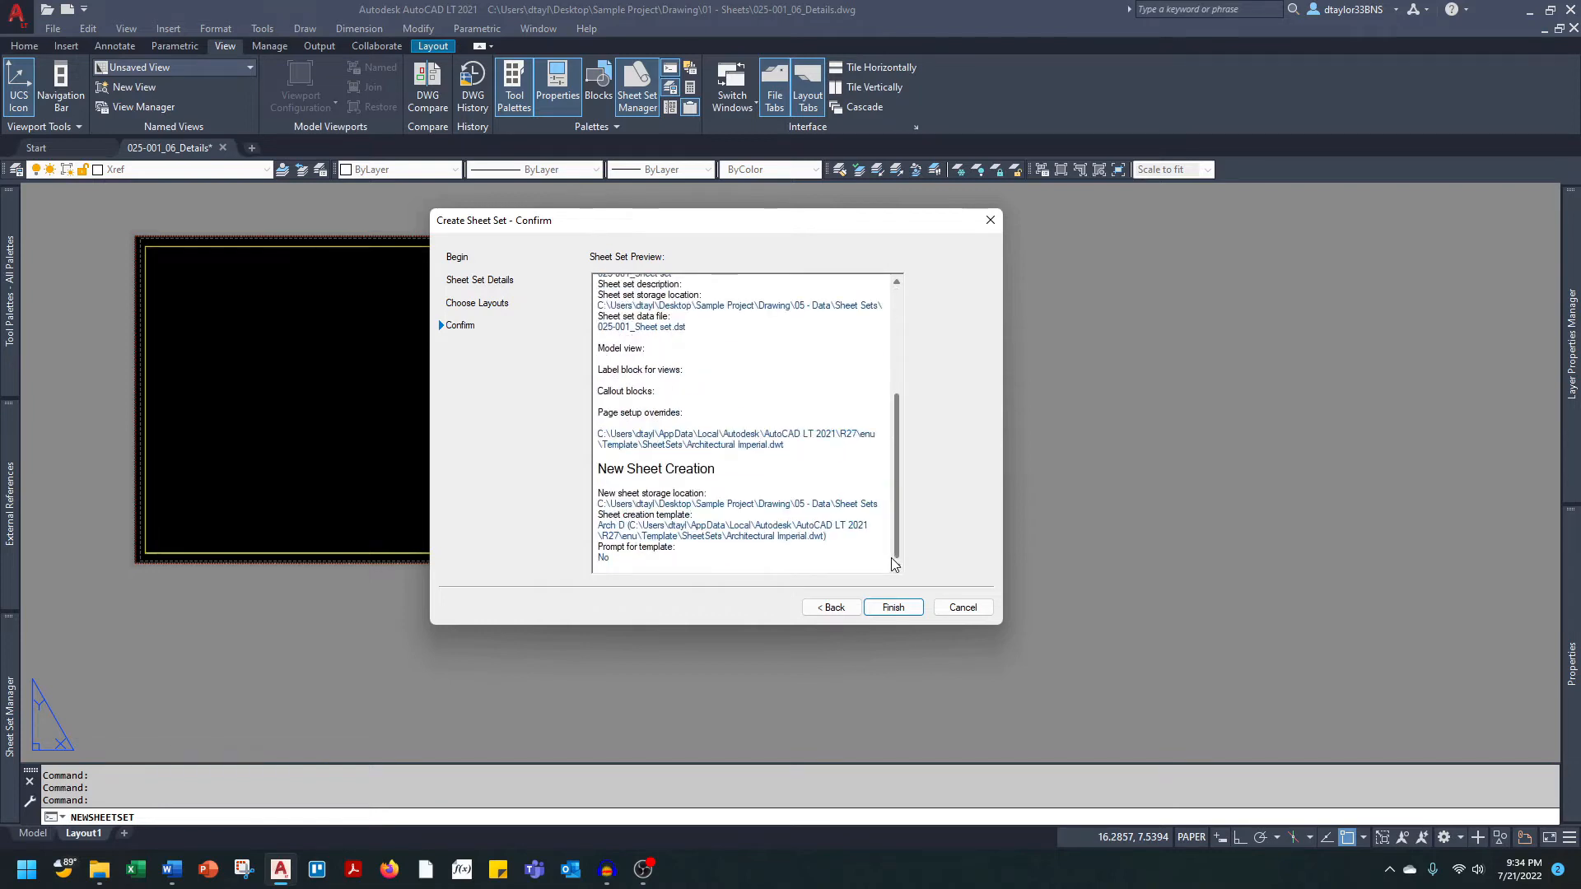
pyautogui.click(892, 607)
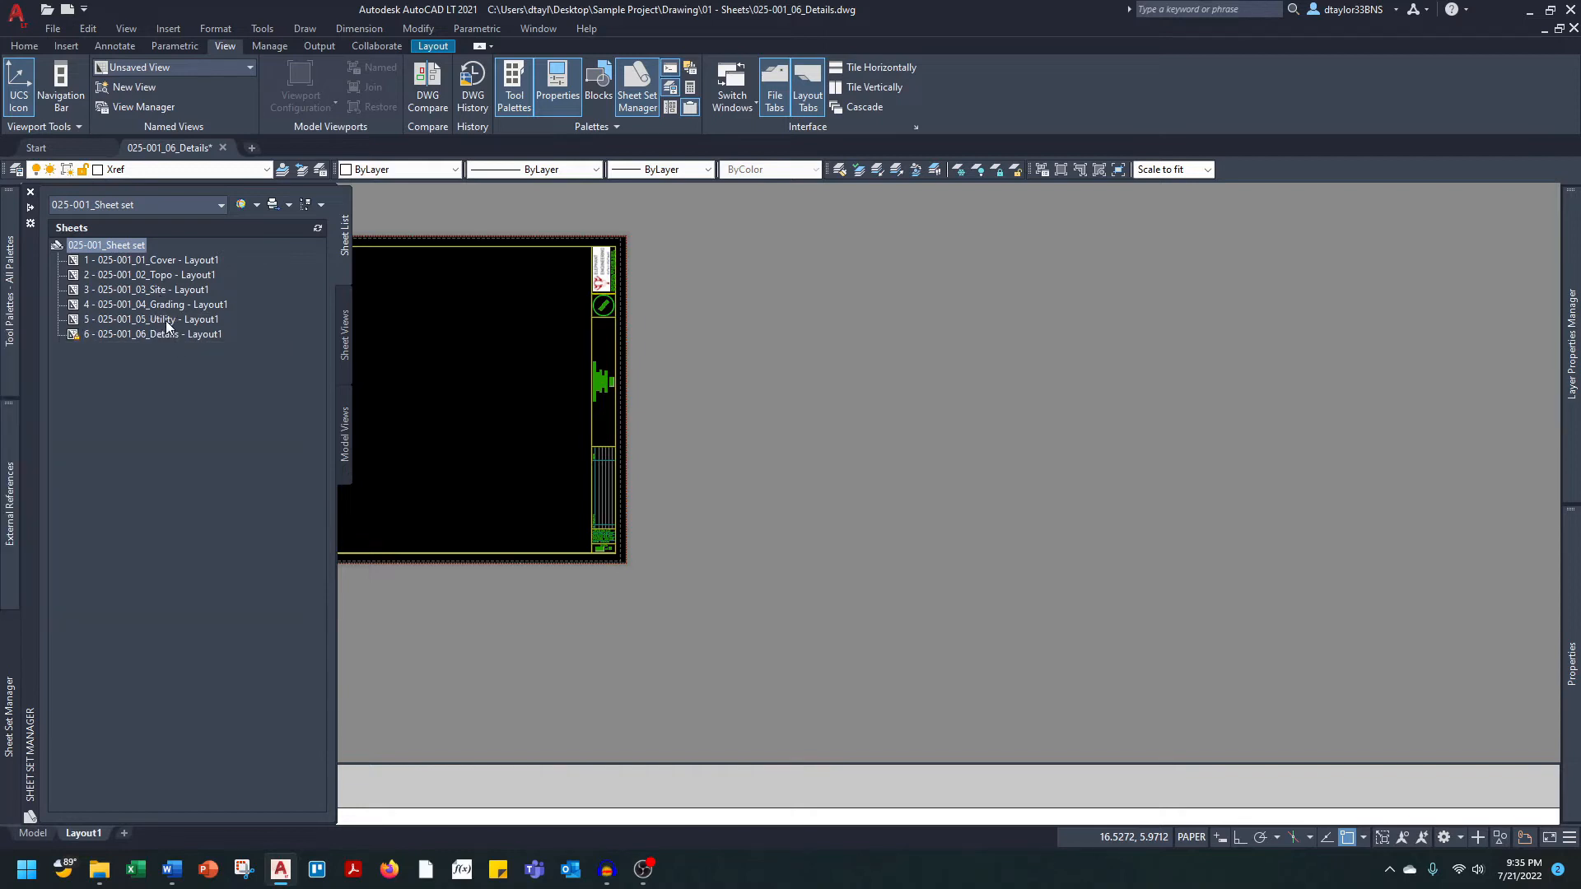
# Open the 025-001_04_Grading sheet from the sheet set and examine the sheet number and title fields in its title block.
pyautogui.moveTo(166, 326)
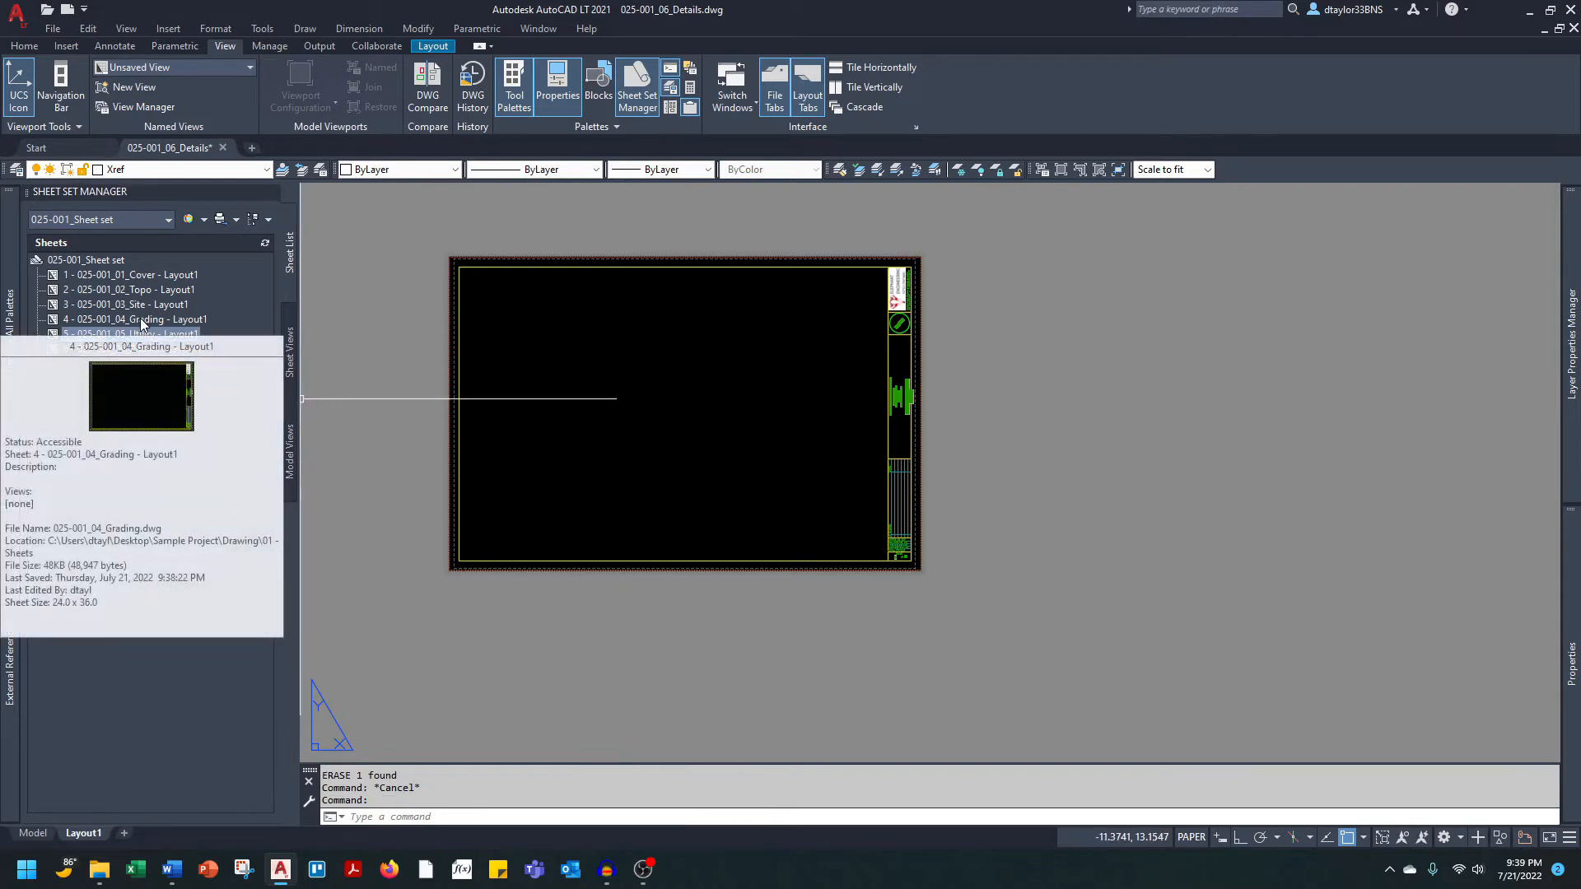
pyautogui.doubleClick(140, 319)
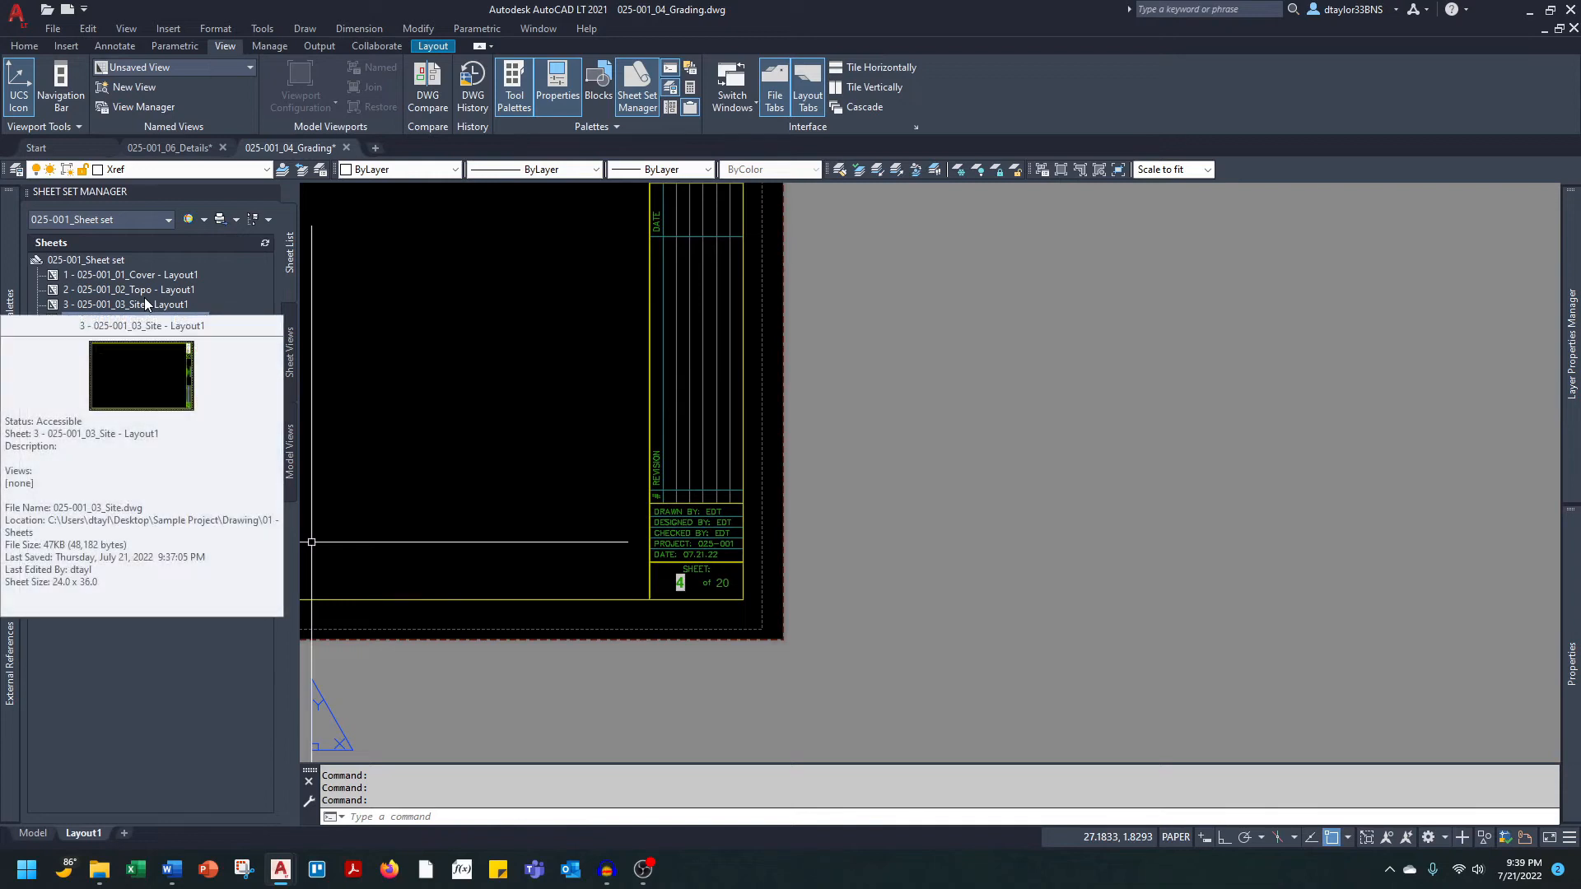
pyautogui.scroll(2, 594, 499)
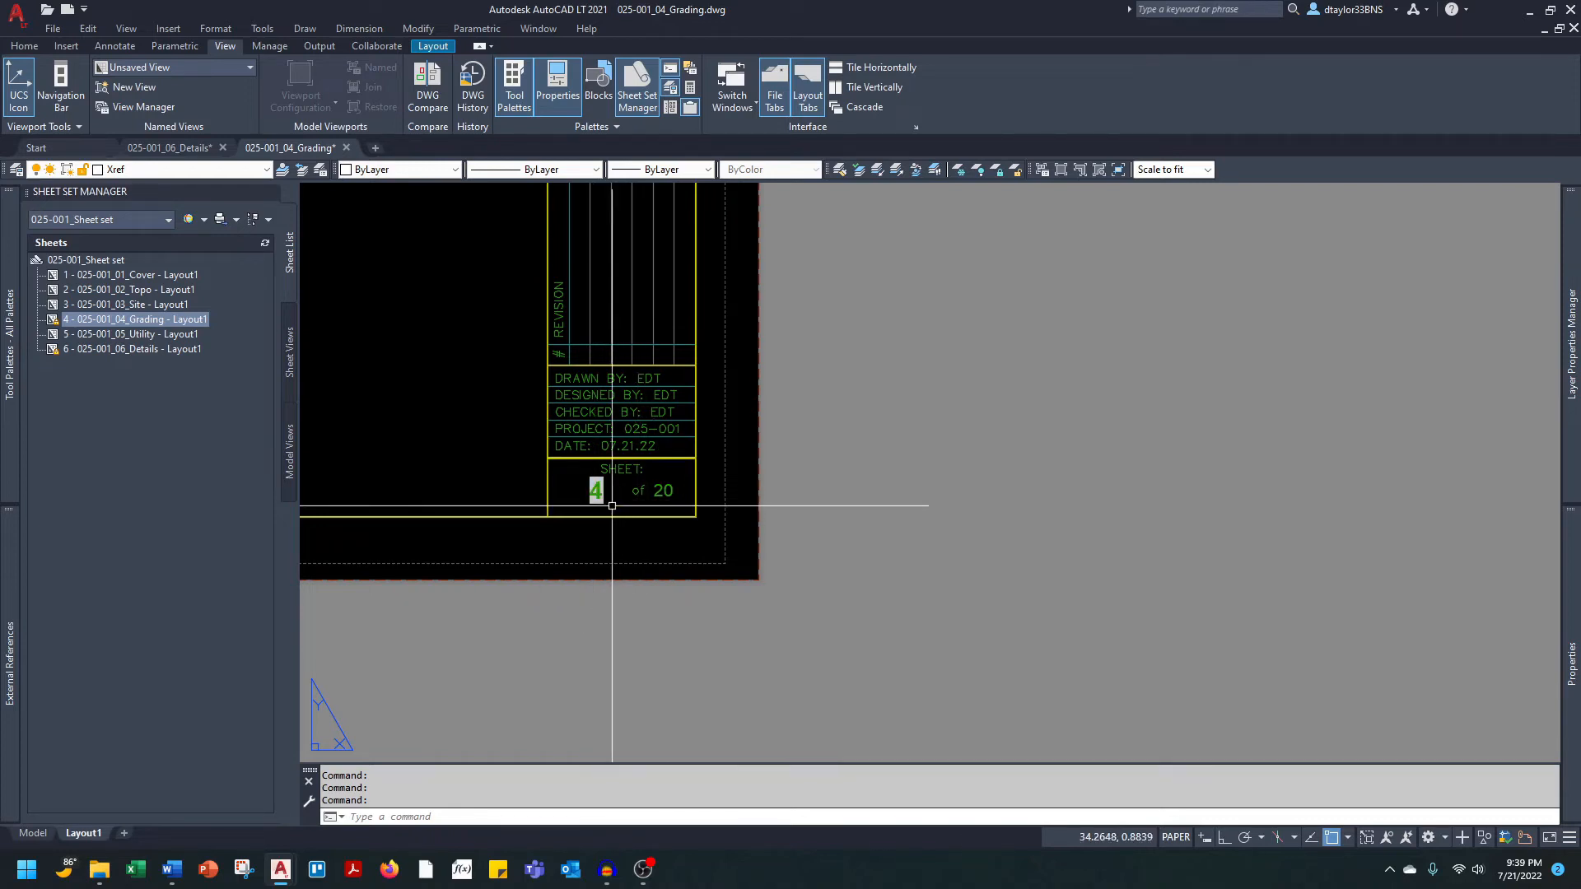
pyautogui.scroll(4, 611, 506)
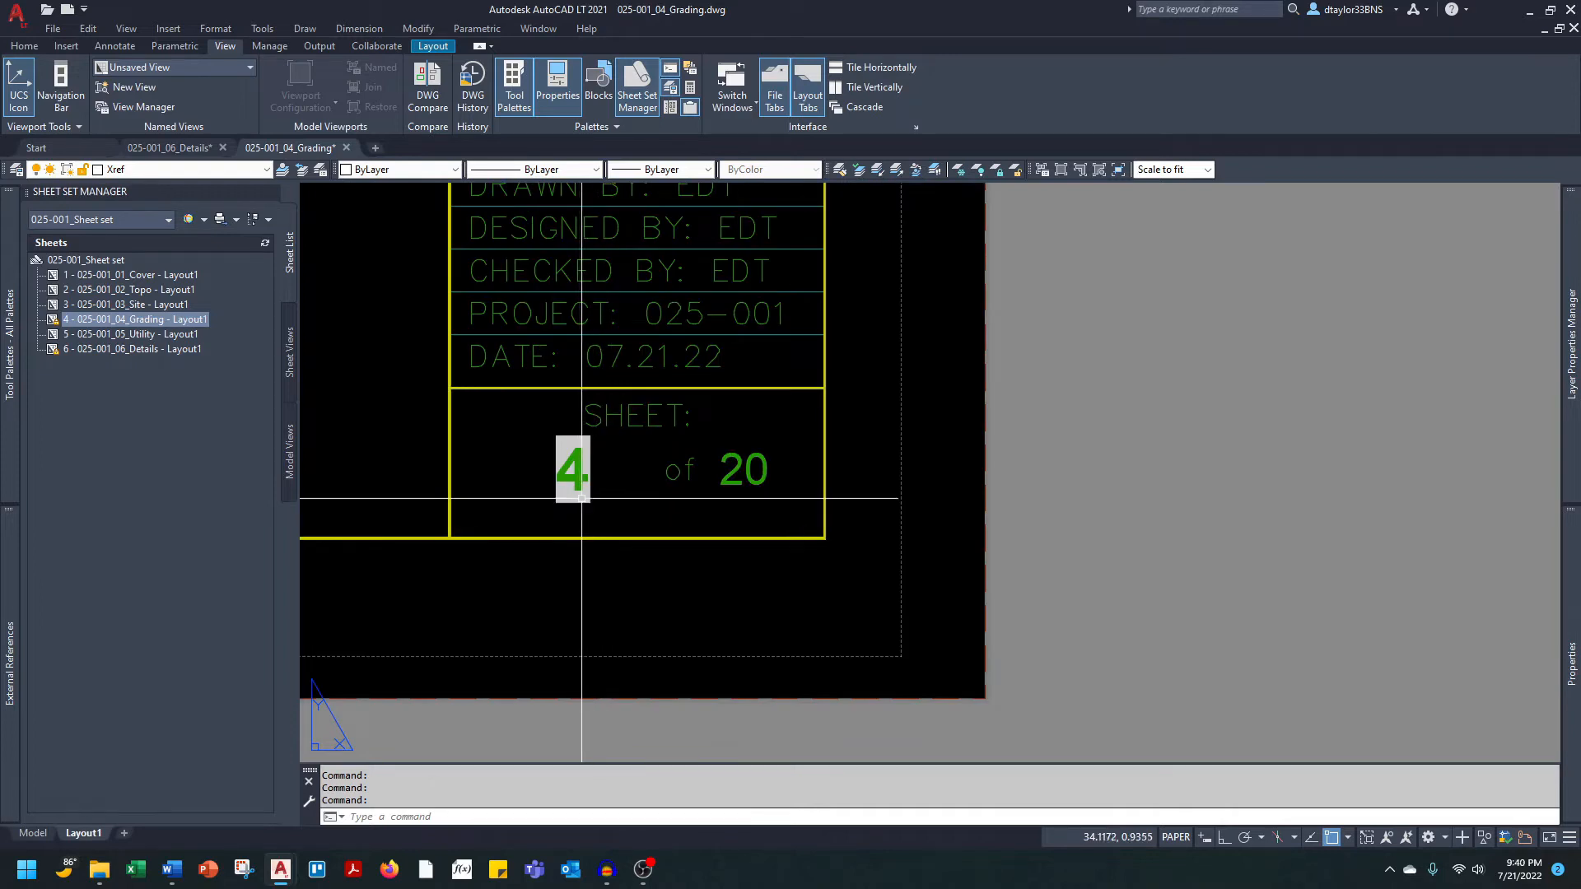
pyautogui.moveTo(128, 323)
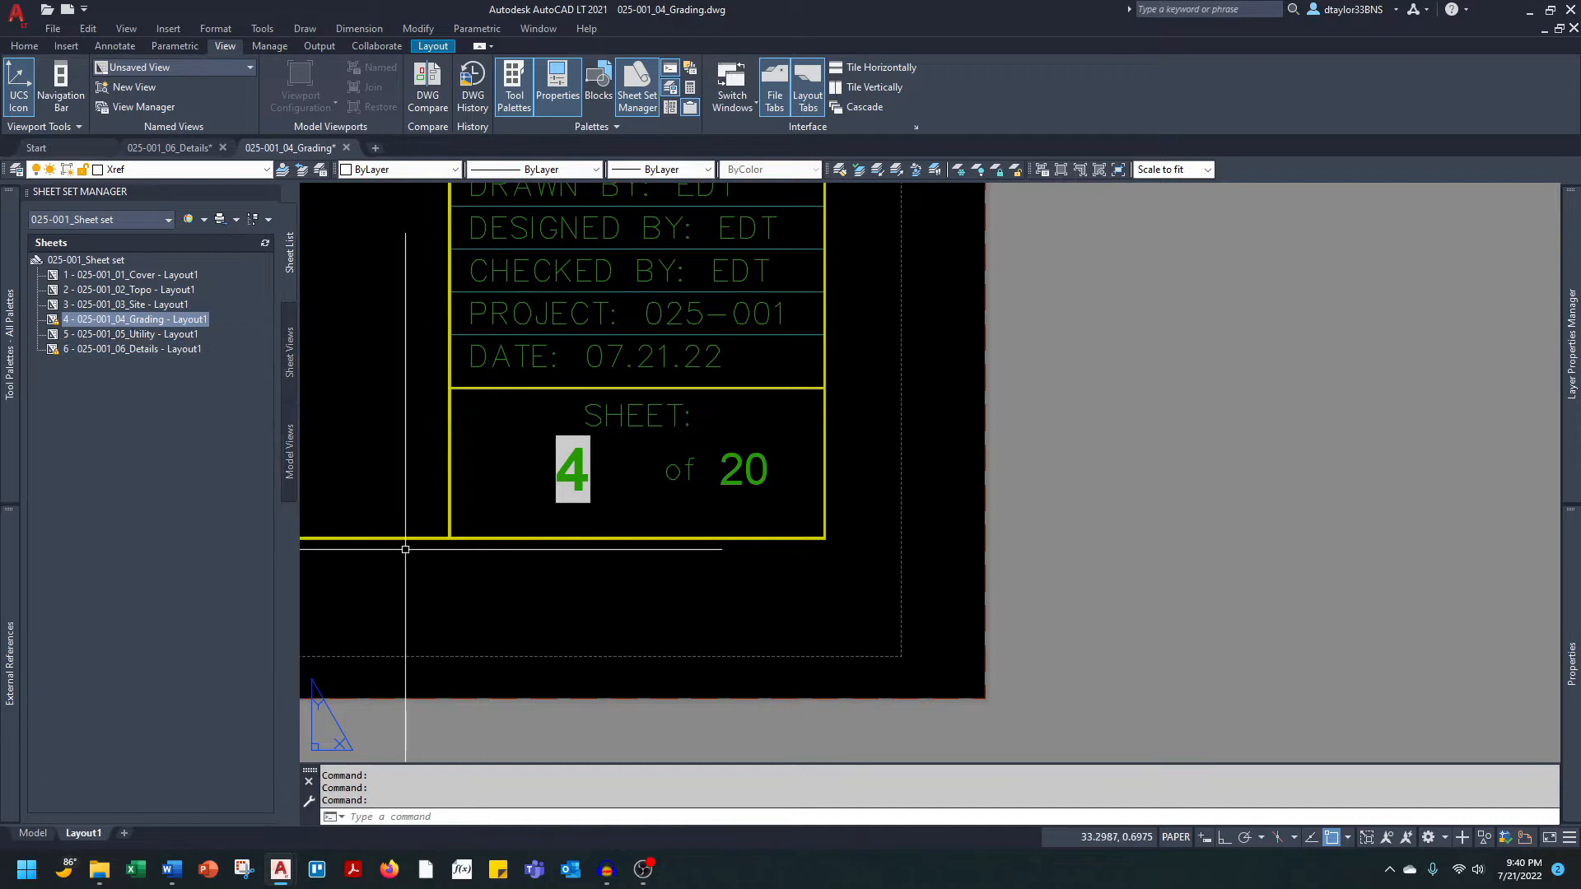
pyautogui.scroll(-6, 406, 550)
pyautogui.scroll(5, 496, 532)
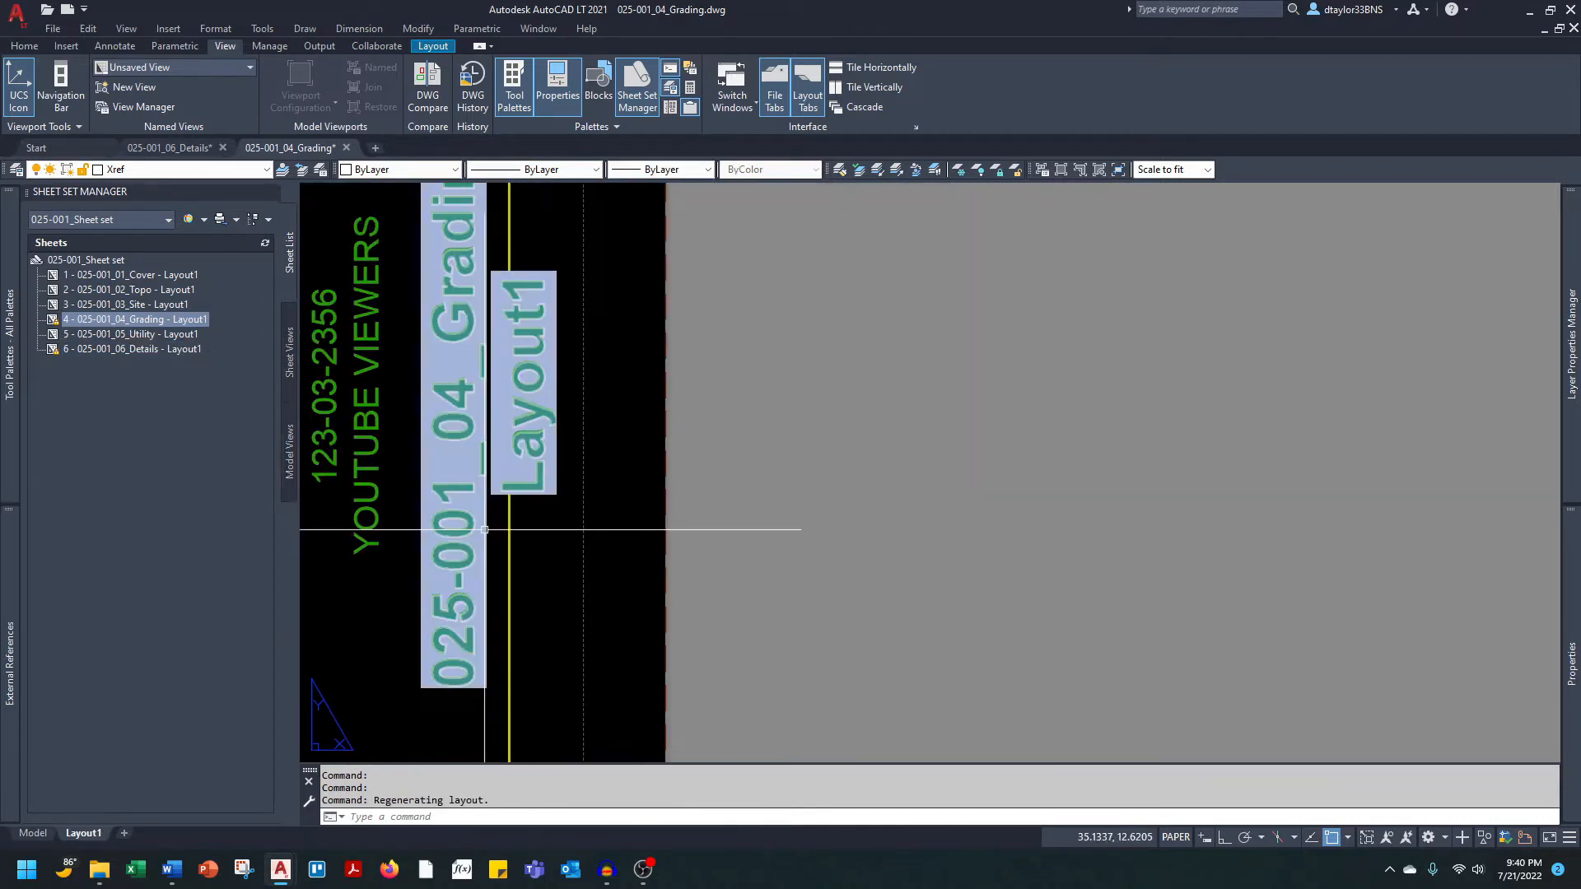
pyautogui.scroll(-2, 487, 529)
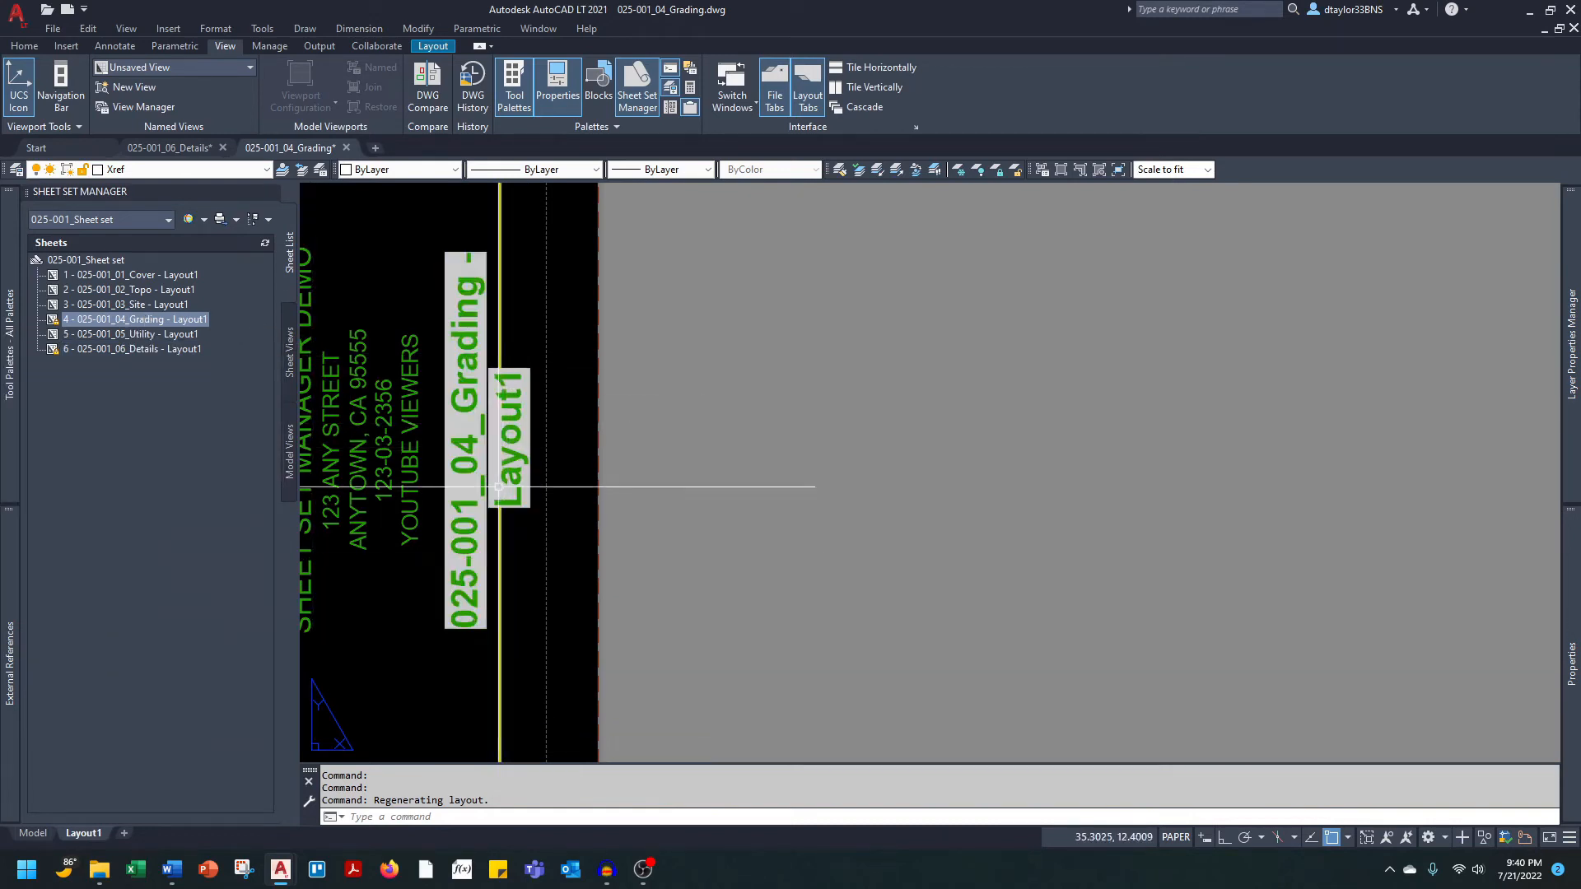
pyautogui.scroll(-5, 496, 512)
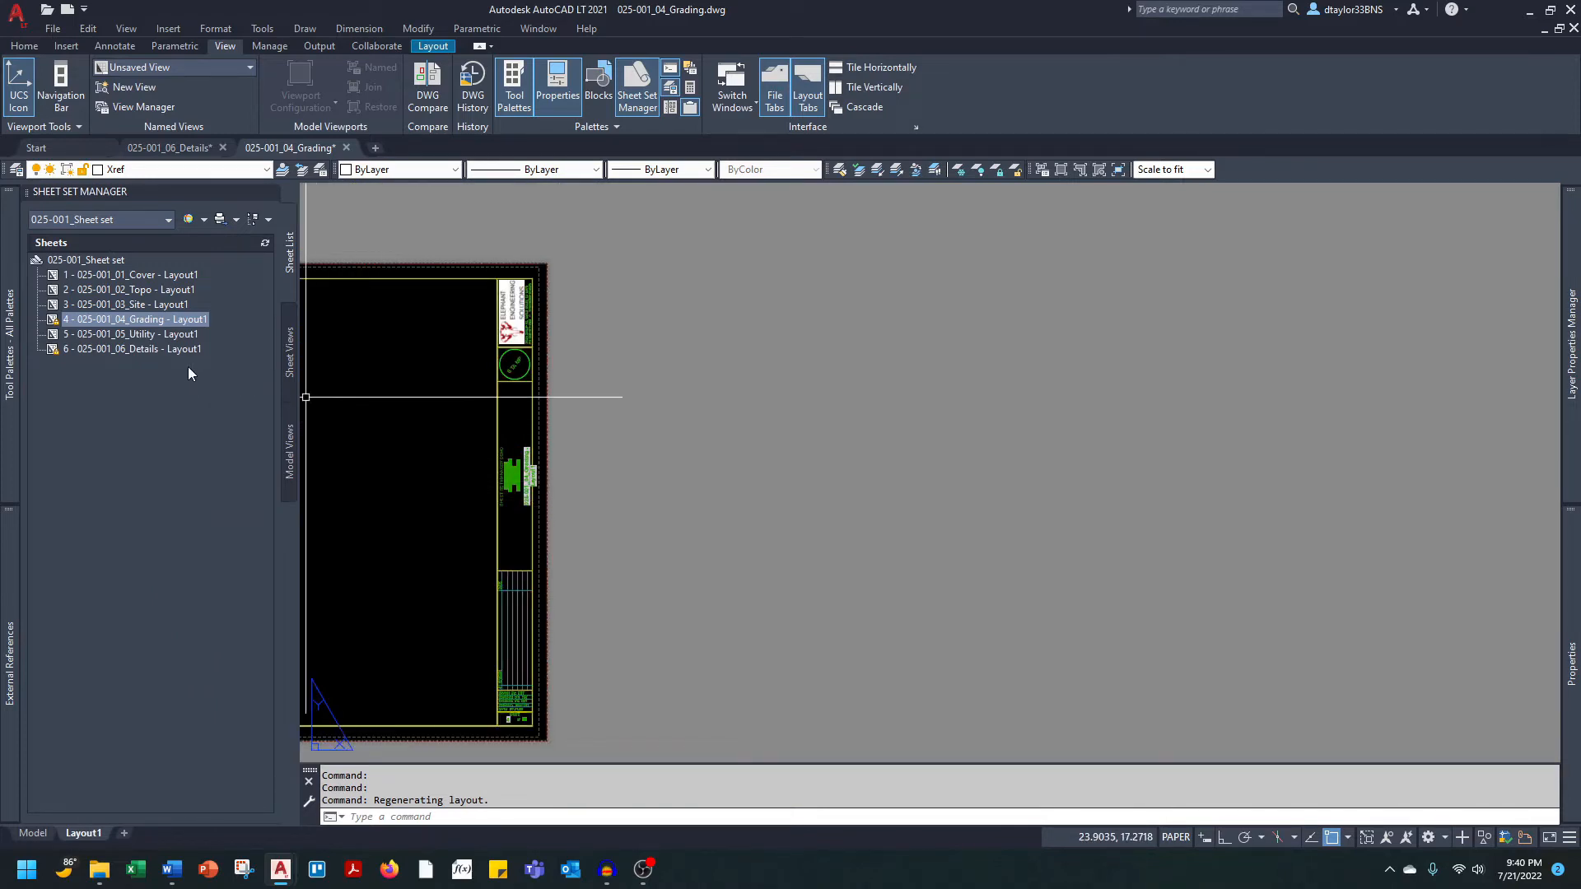
# Renumber the cover sheet as C1.0, title it COVER SHEET, name its layout C1.0, and continue to the Topo sheet.
pyautogui.click(137, 275)
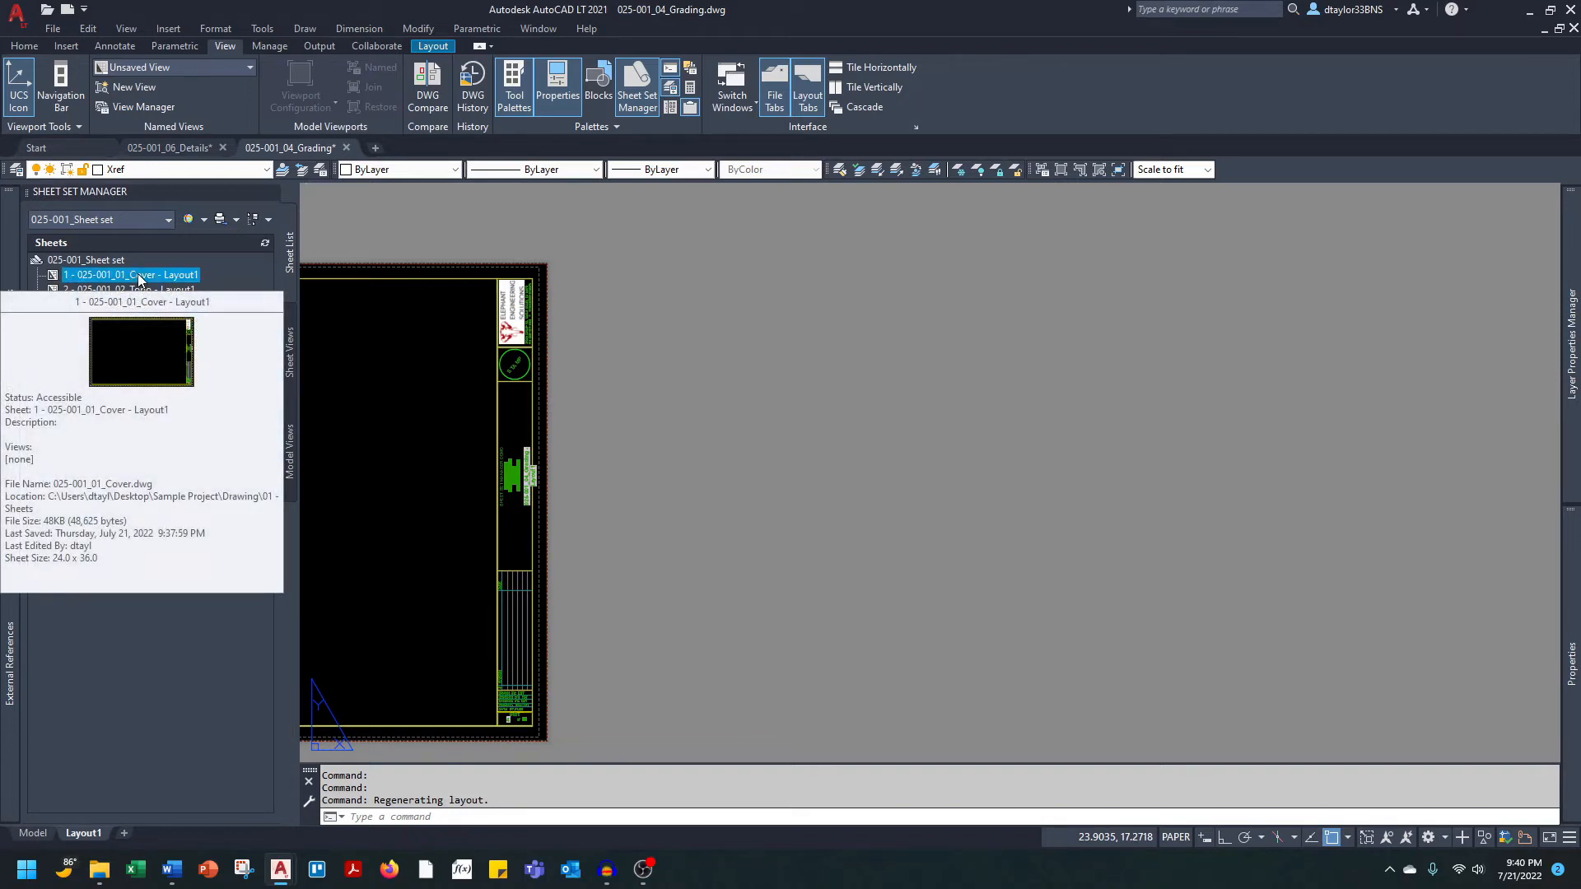
pyautogui.rightClick(138, 279)
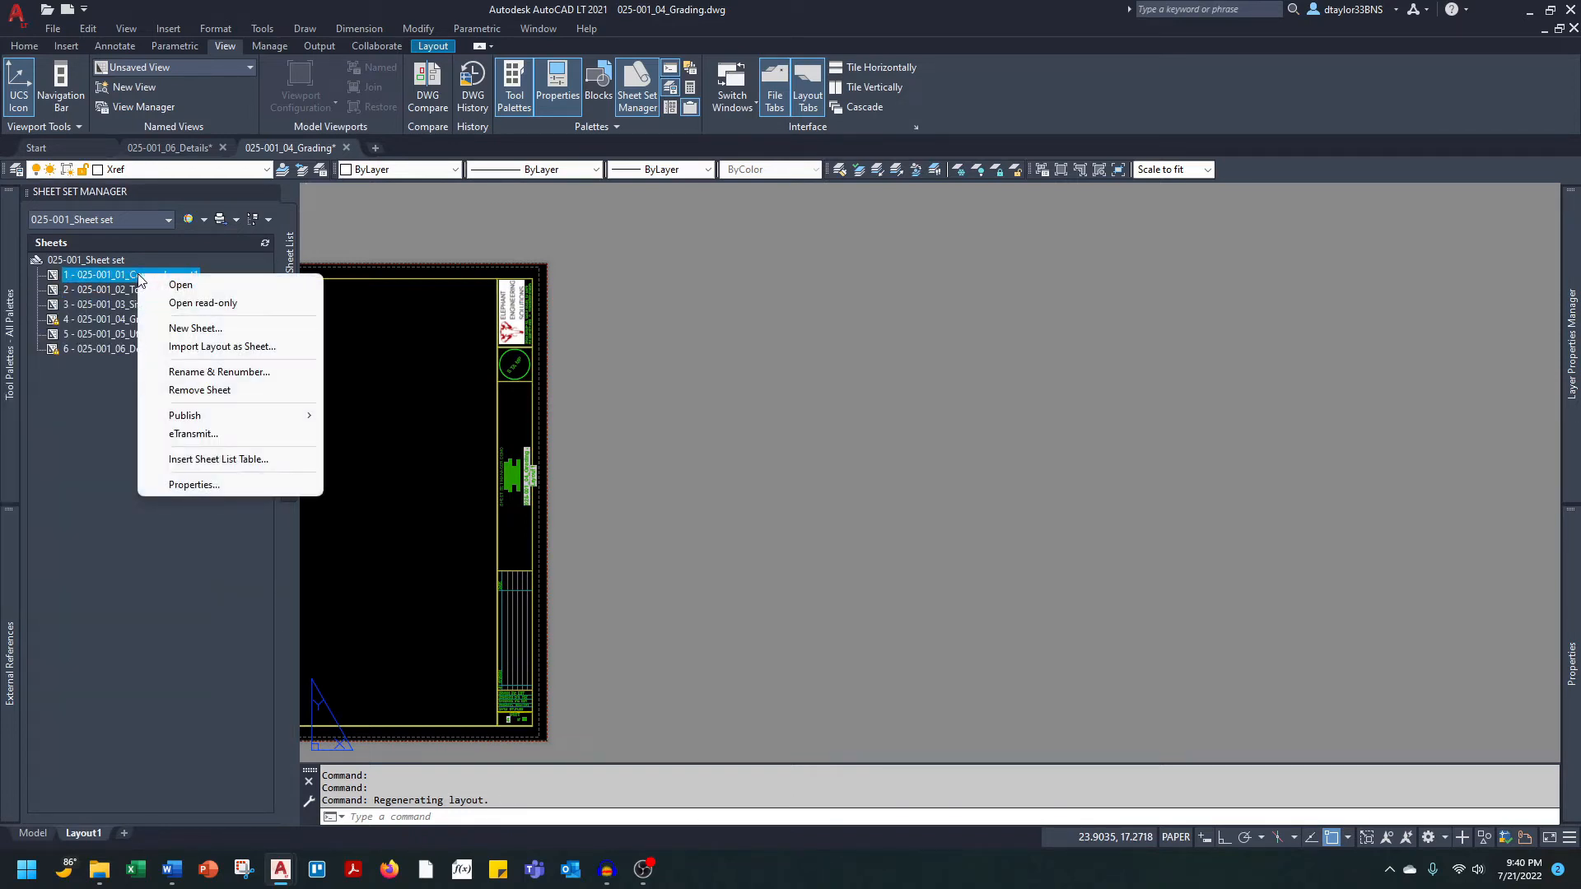
pyautogui.click(193, 372)
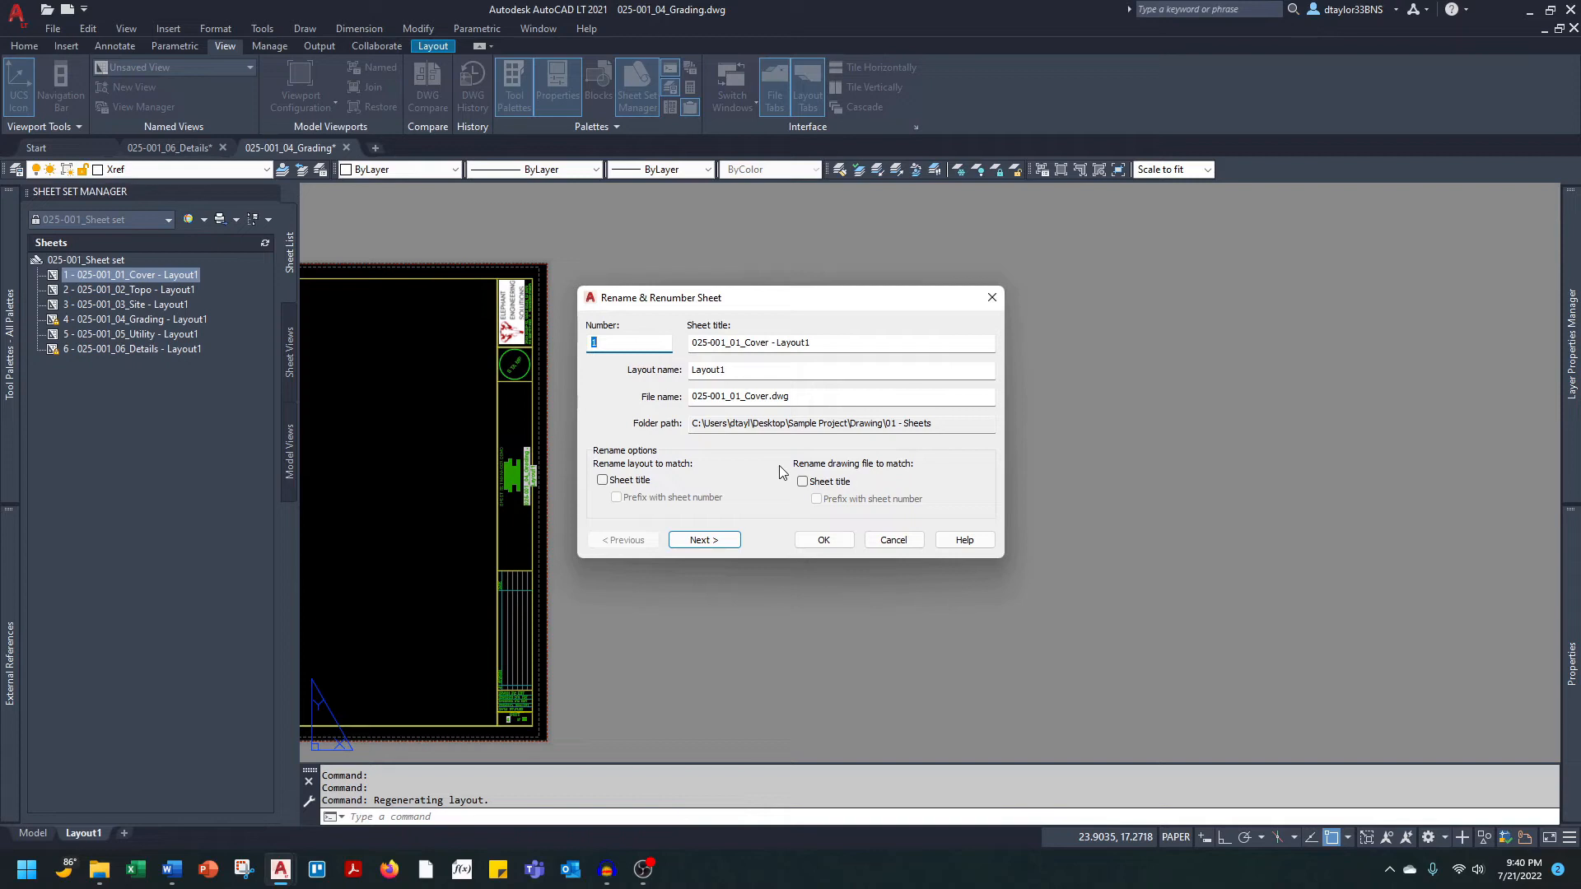
pyautogui.write('C1.0')
pyautogui.press('Tab')
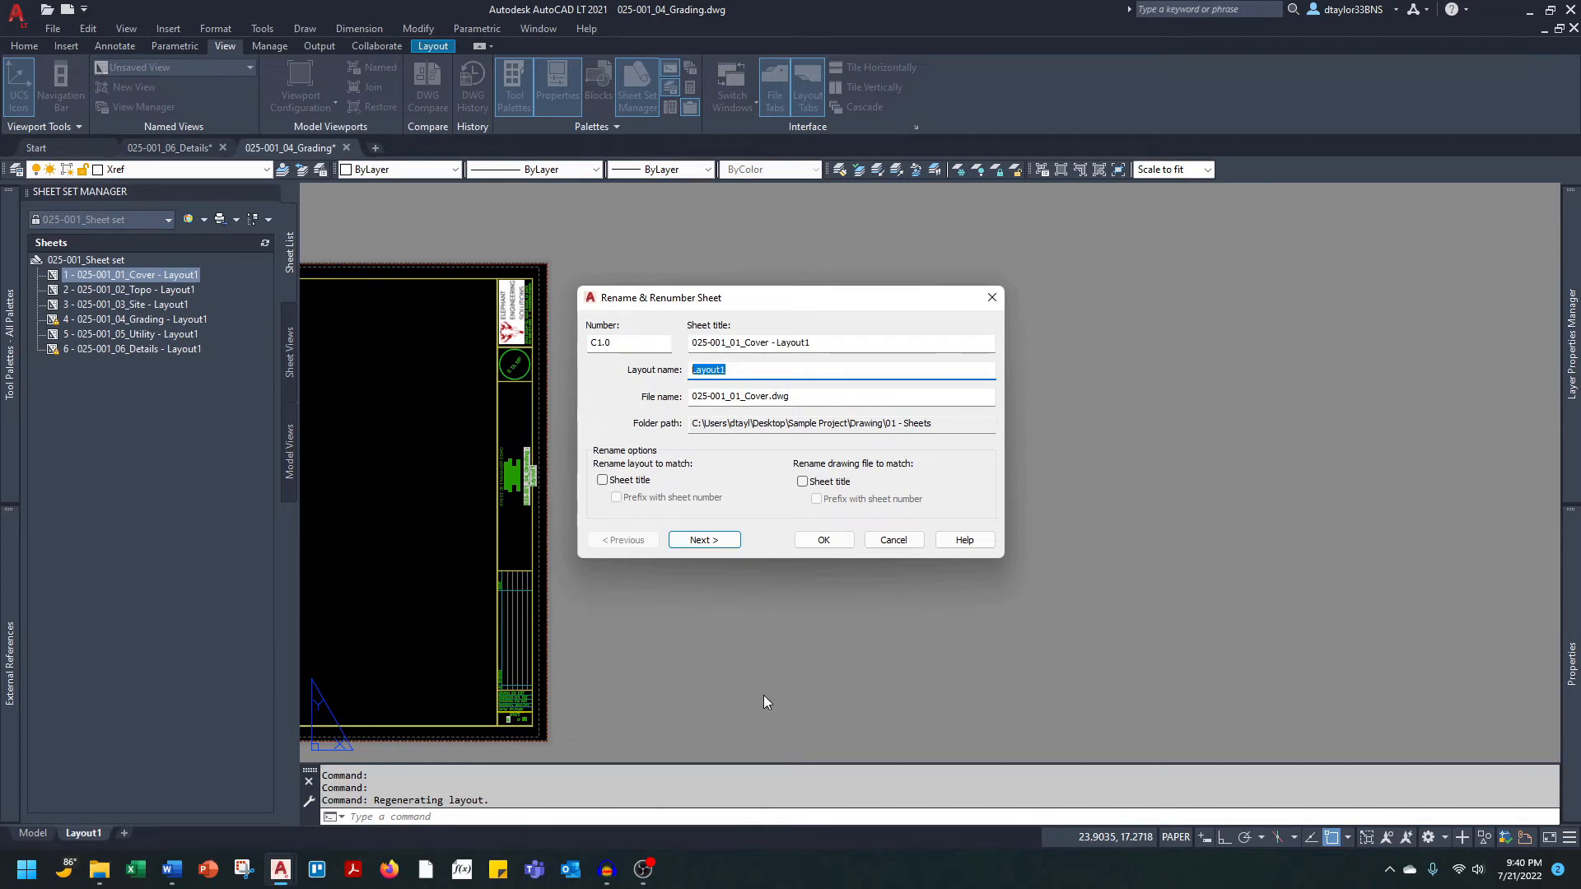
pyautogui.write('C1.0')
pyautogui.hotkey('shift', 'Tab')
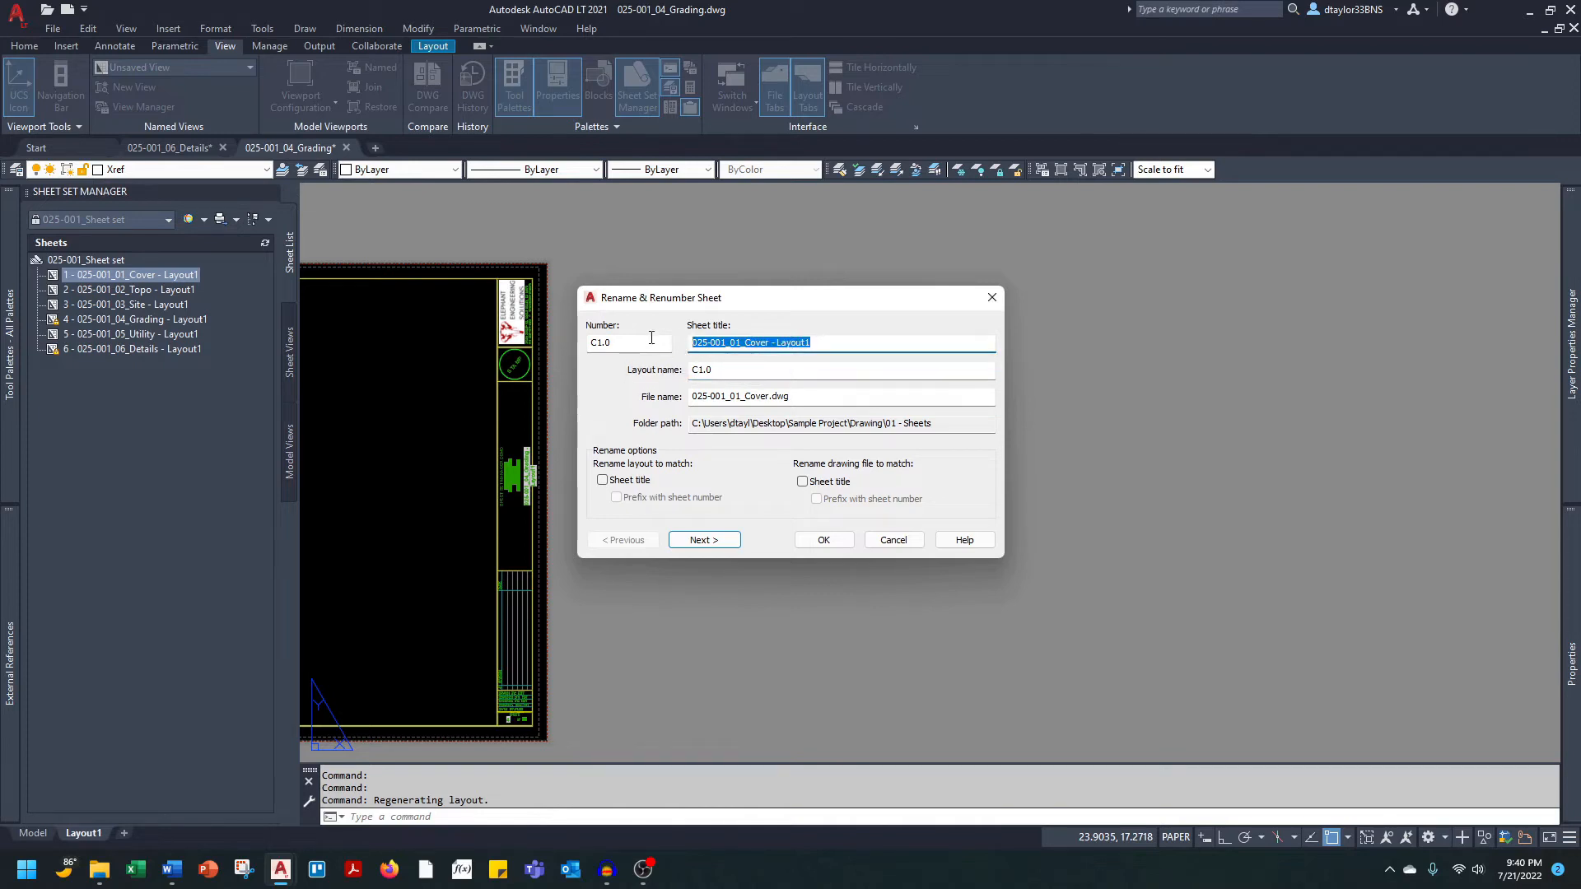
pyautogui.write('COVER SHEET')
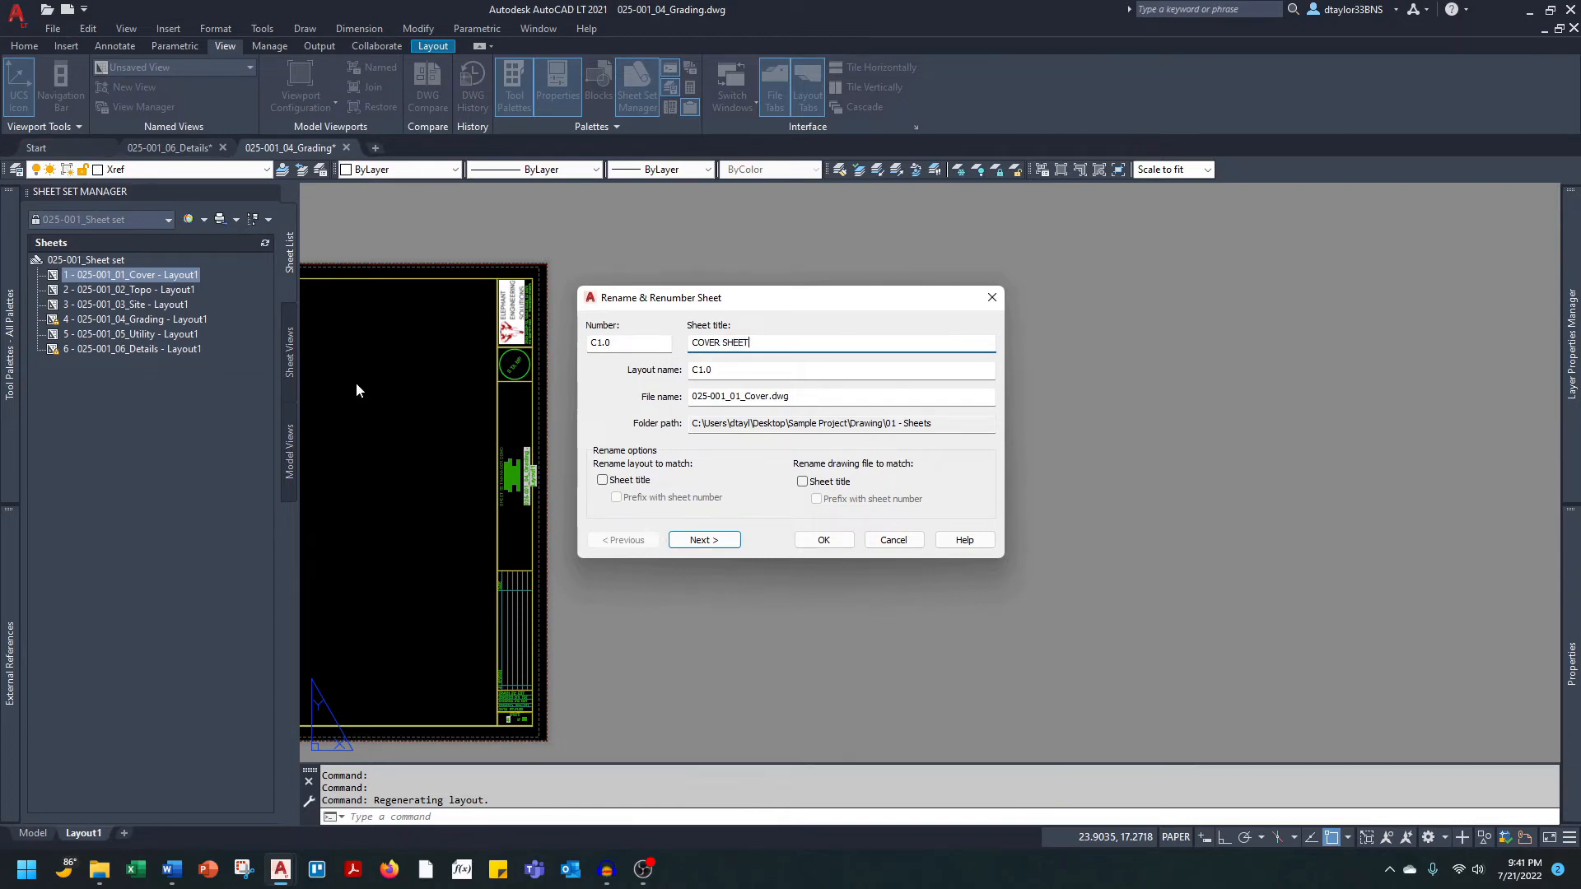
pyautogui.click(713, 543)
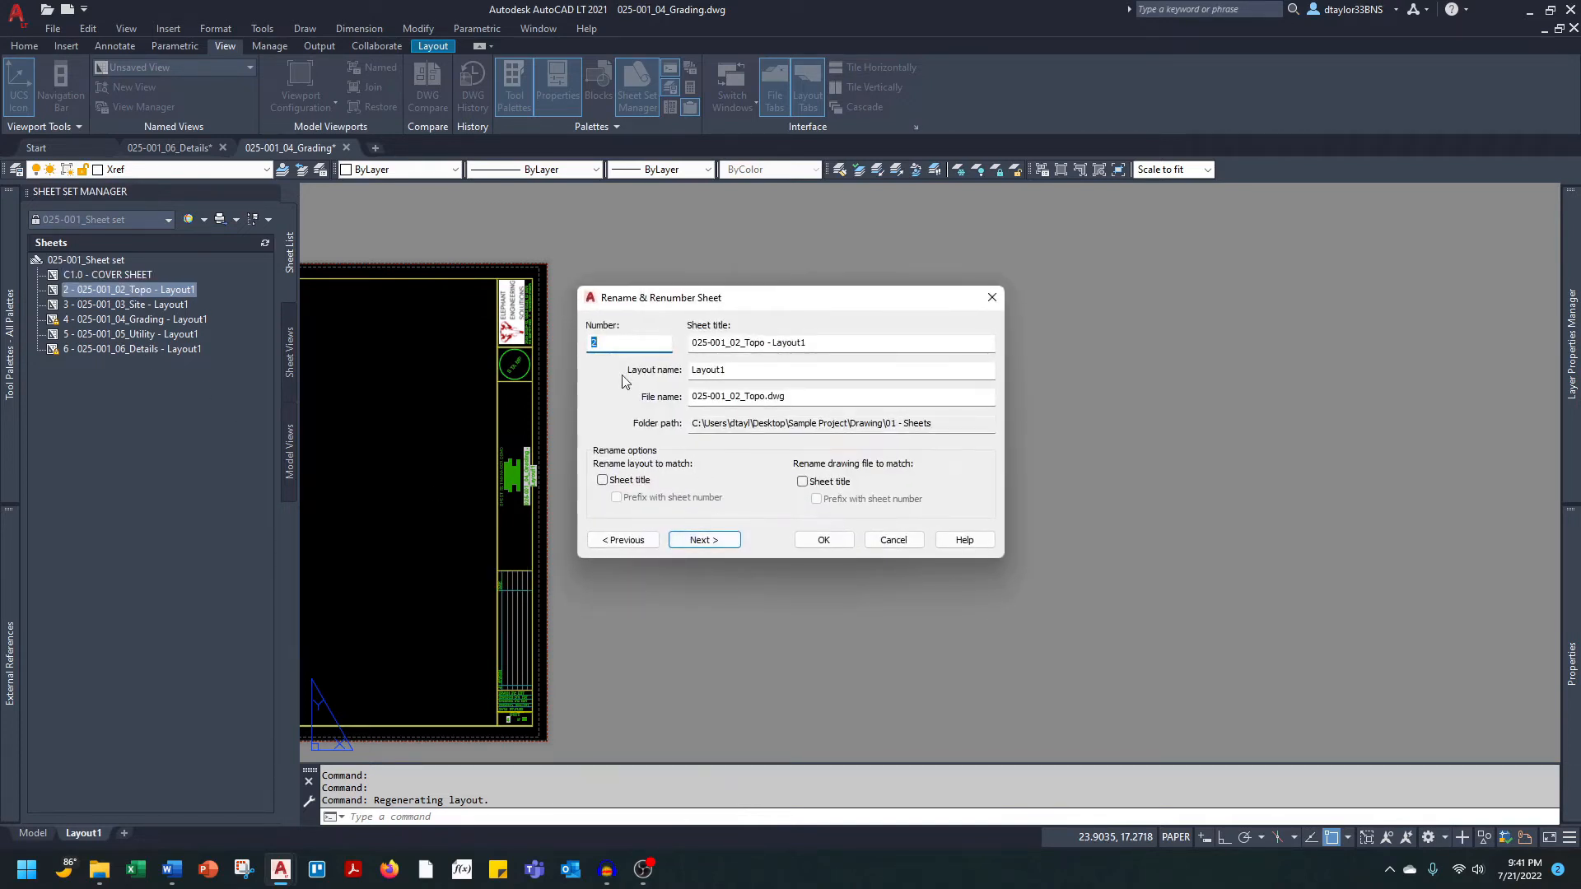
# Renumber the Topo sheet as C2.0, title it TOPOGRAPHIC PLAN, name its layout C2.0, and continue to the Site sheet.
pyautogui.write('C2.0')
pyautogui.press('Tab')
pyautogui.write('C2.0')
pyautogui.press('Tab')
pyautogui.write('TOPOGRAPHIC PLAN')
pyautogui.press('Return')
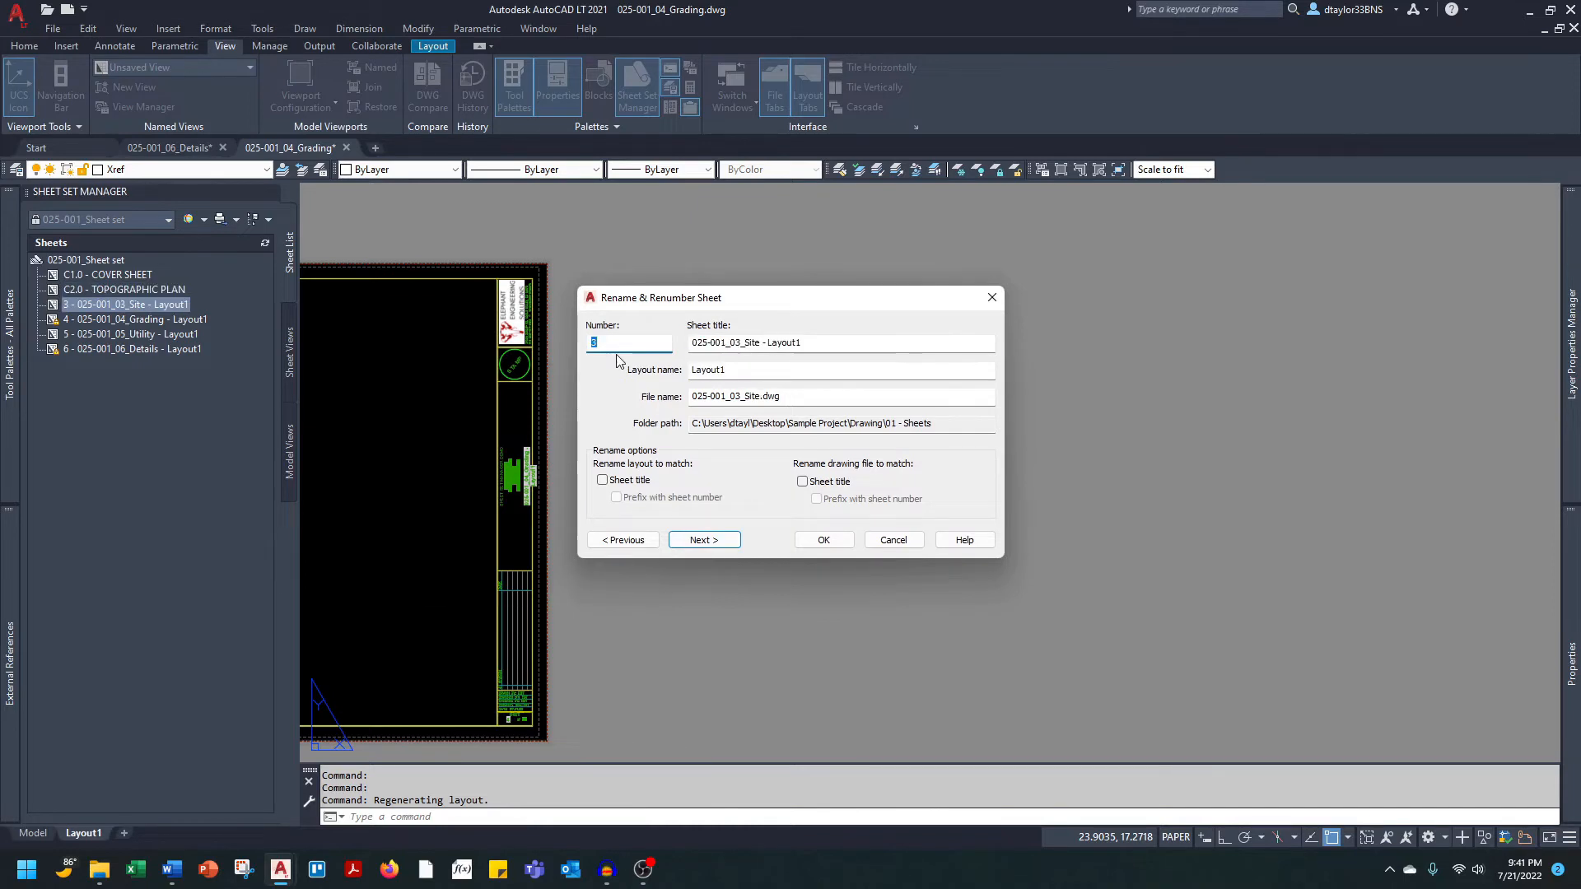
# Renumber the Site sheet as C3.0, title it SITE PLAN, name its layout to match the number, and continue to the Grading sheet.
pyautogui.write('C3.0')
pyautogui.press('Tab')
pyautogui.write('C3.')
pyautogui.moveTo(815, 344); pyautogui.dragTo(687, 344)
pyautogui.write('SITE PLAN')
pyautogui.click(714, 540)
# Renumber the Grading sheet as C4.0, title it GRADING PLAN, and name its layout C4.0.
pyautogui.write('C4.0')
pyautogui.press('Tab')
pyautogui.write('C4.0')
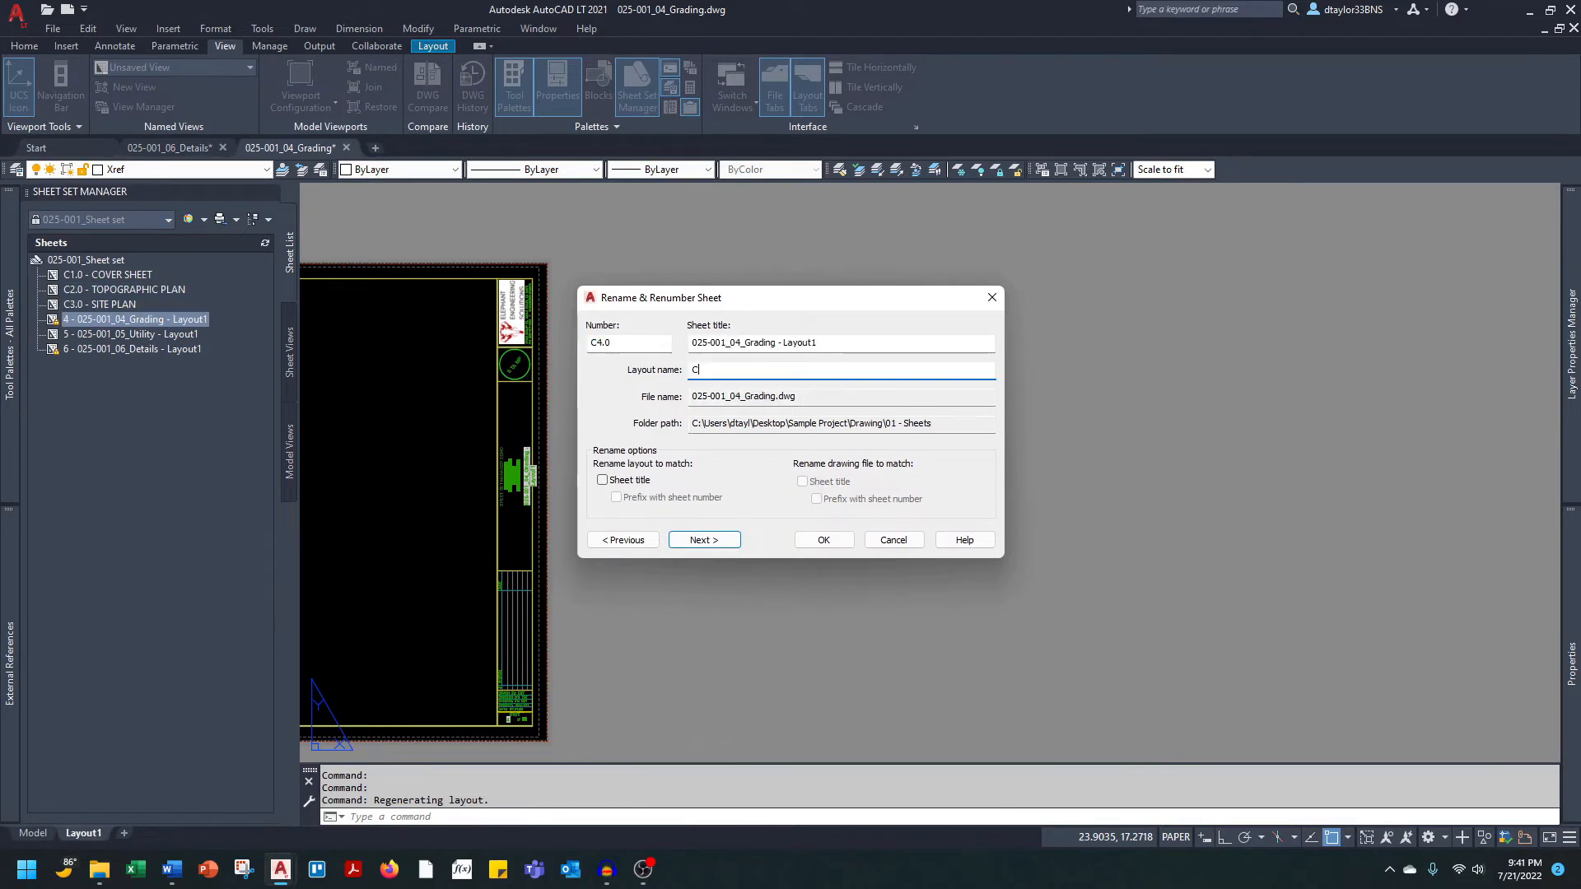
pyautogui.write('GRADING PLAN')
pyautogui.moveTo(824, 344); pyautogui.dragTo(634, 352)
# Renumber the Utility sheet and its layout as C5.0 with title UTILITY PLAN, and the Details sheet as C6.0 with title DETAILS.
pyautogui.write('5.0C5.0UTILITY PLAN')
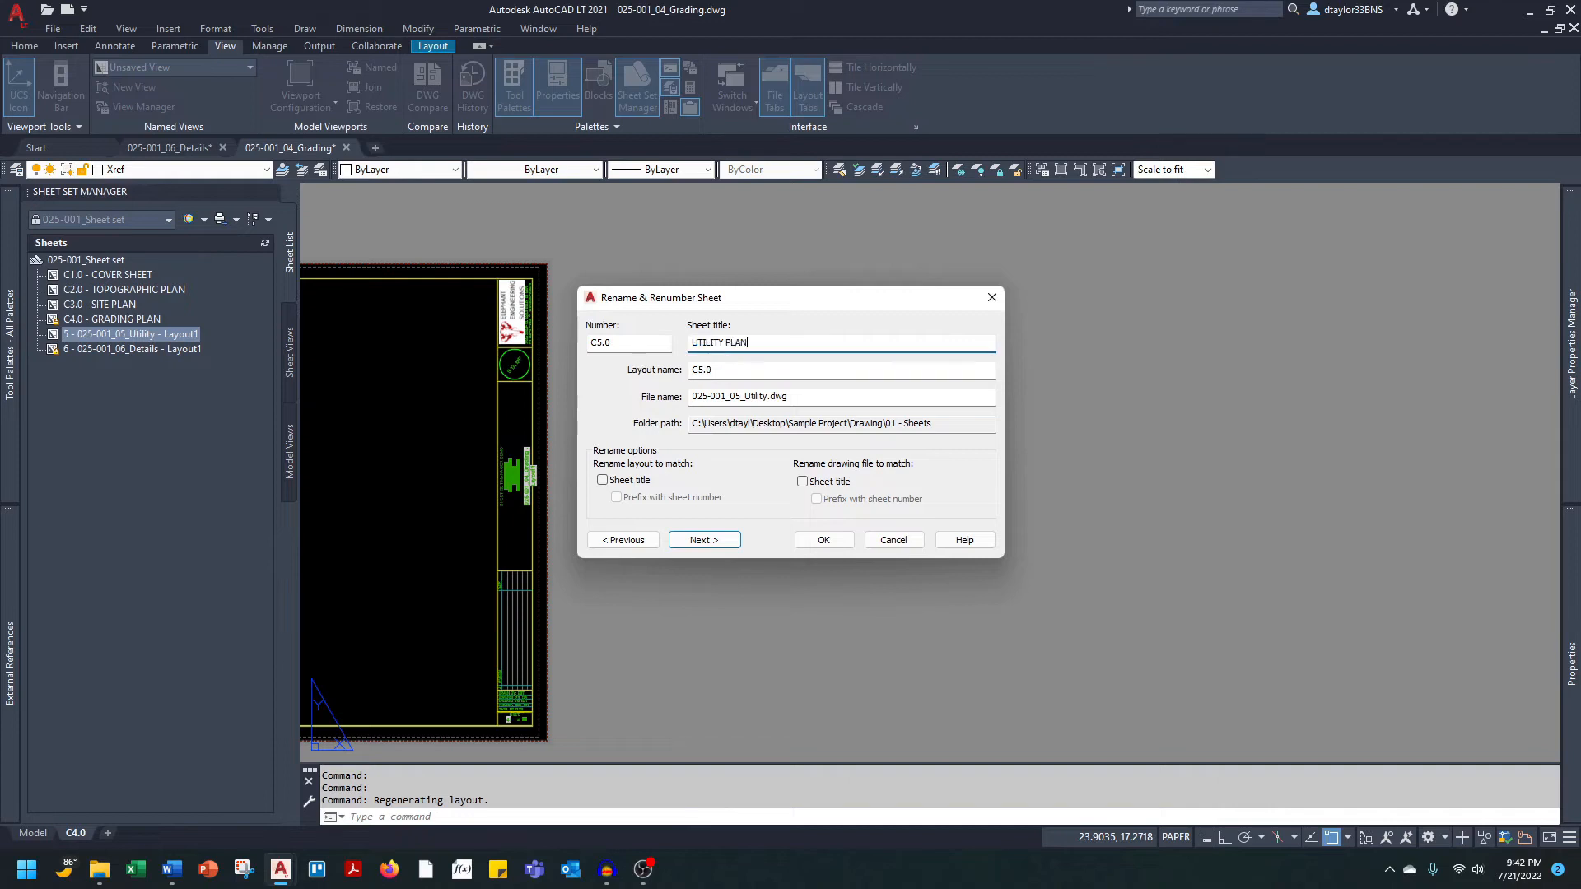
pyautogui.click(710, 541)
pyautogui.moveTo(728, 370); pyautogui.dragTo(644, 373)
pyautogui.write('C6.0 - DETAILS')
pyautogui.press('Return')
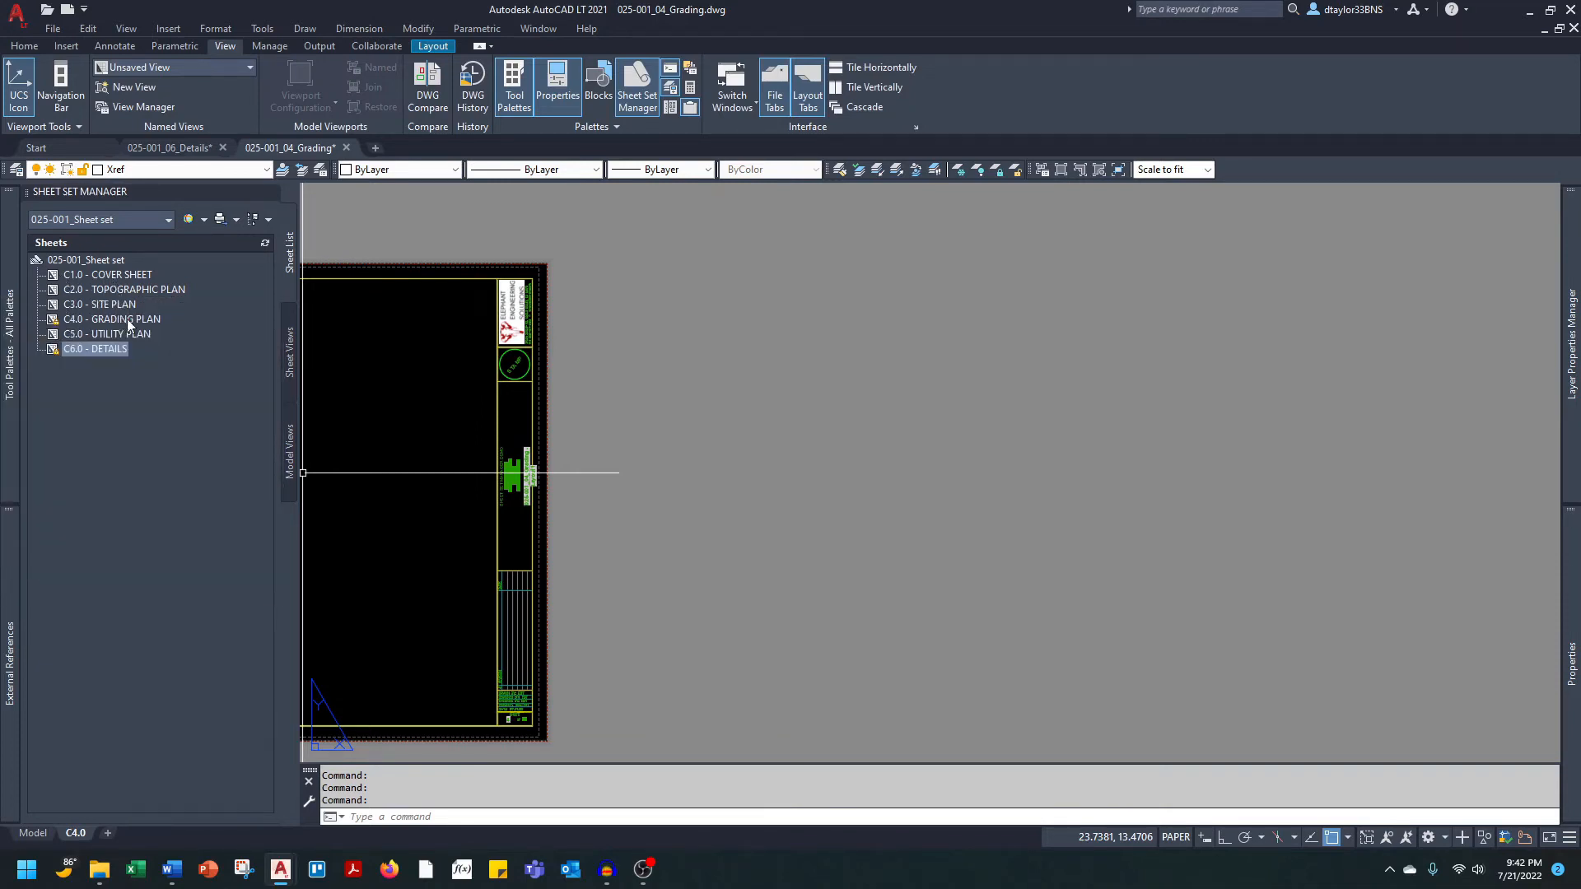
# Regenerate the C4.0 grading layout and inspect the sheet title and sheet number fields in its title block.
pyautogui.moveTo(462, 519); pyautogui.dragTo(588, 510, button='middle')
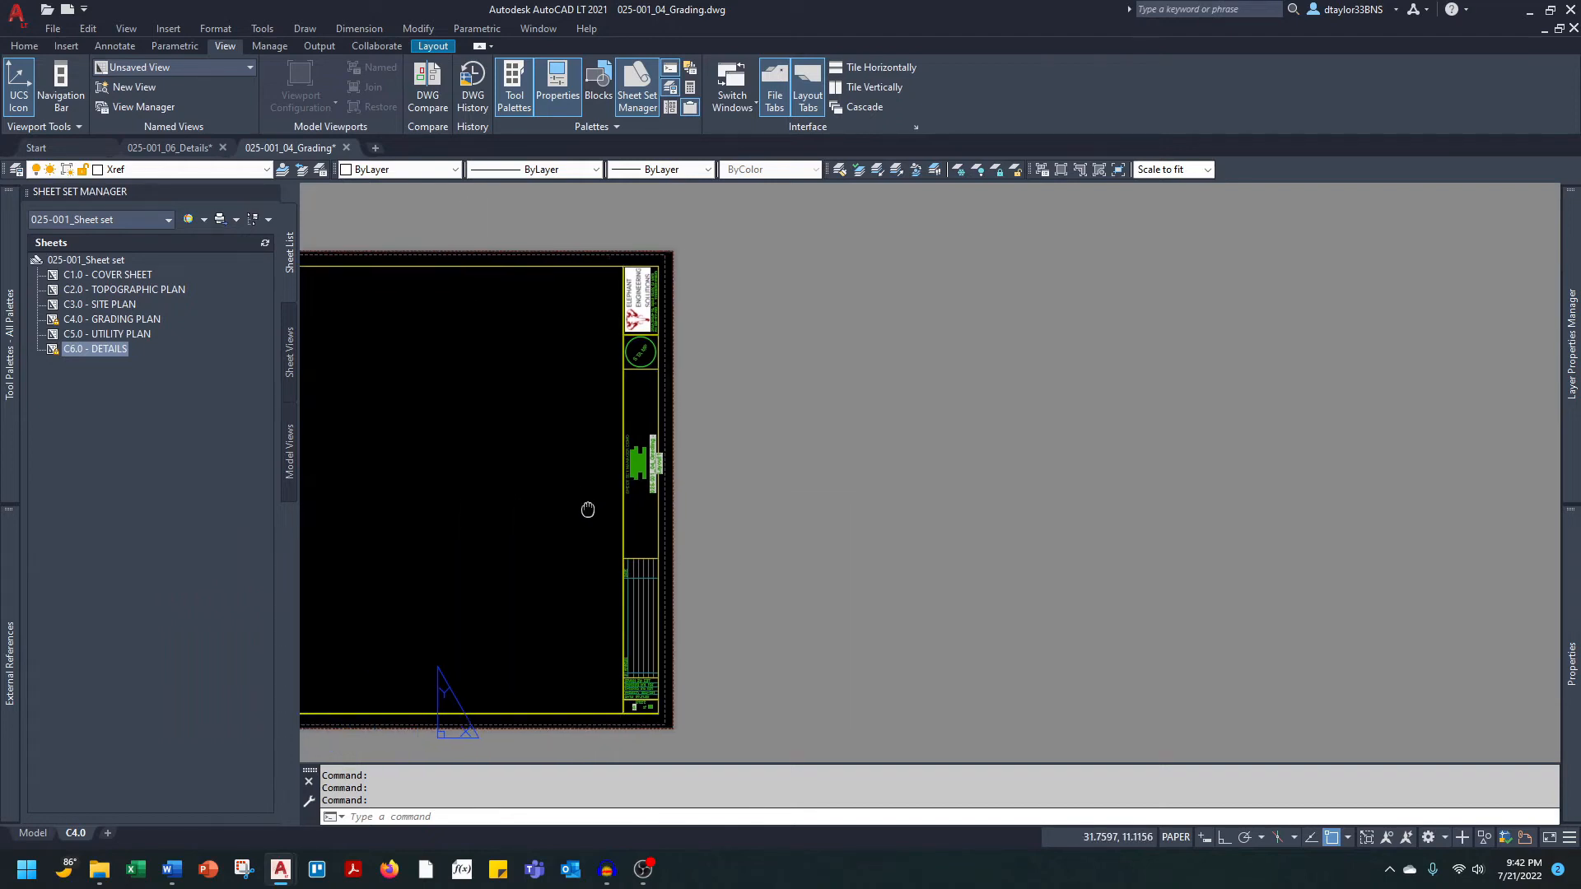
pyautogui.scroll(2, 580, 490)
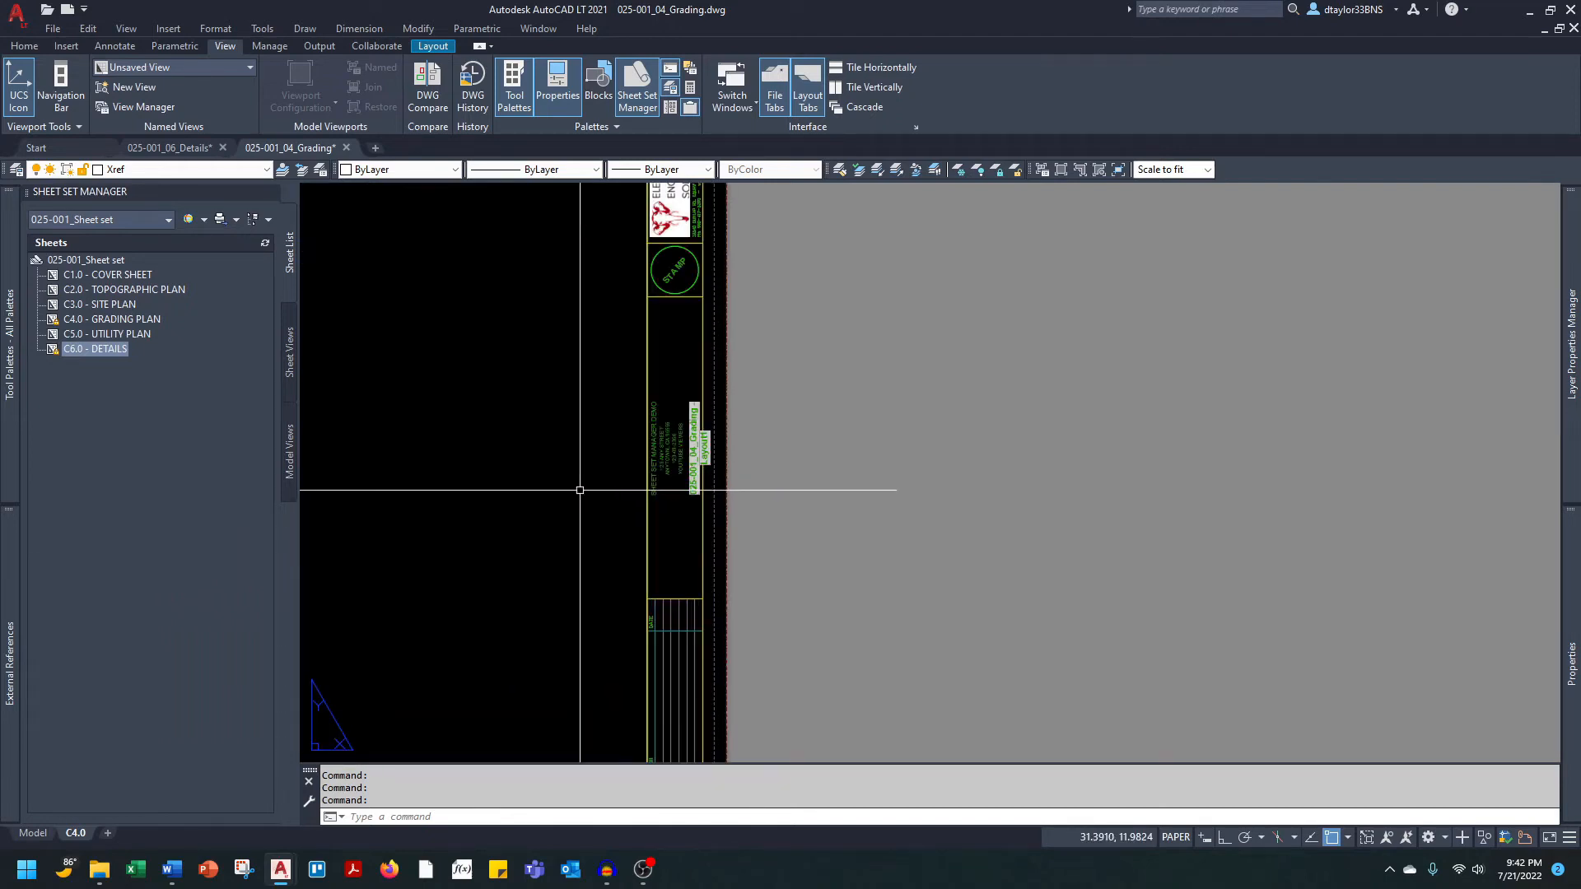
pyautogui.write('re')
pyautogui.press('Return')
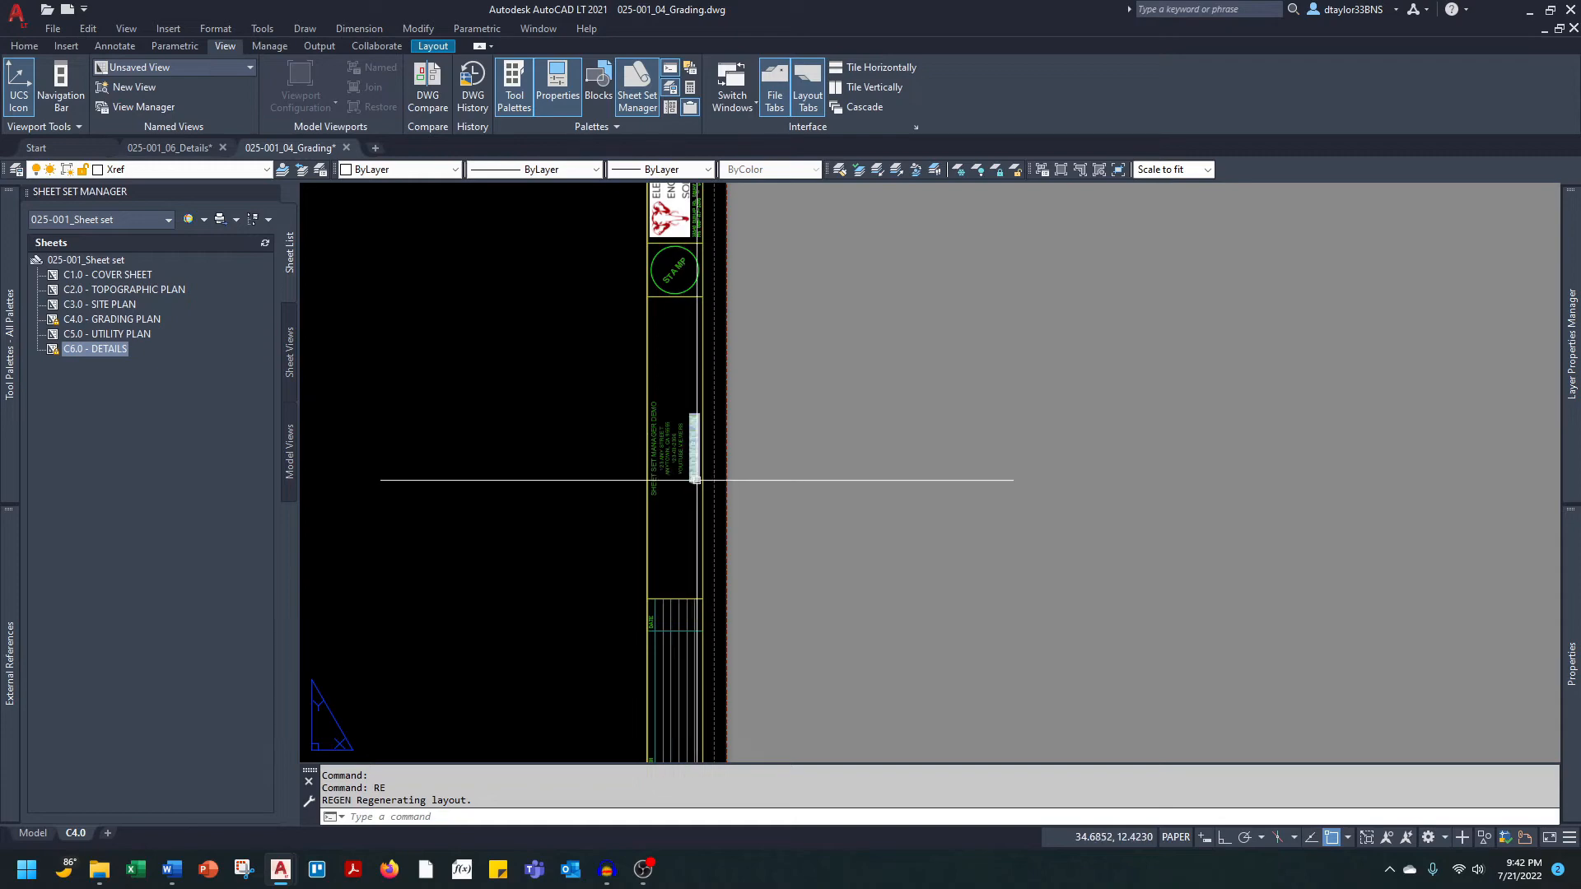
pyautogui.scroll(-2, 698, 476)
pyautogui.moveTo(741, 535); pyautogui.dragTo(771, 407, button='middle')
pyautogui.scroll(3, 710, 587)
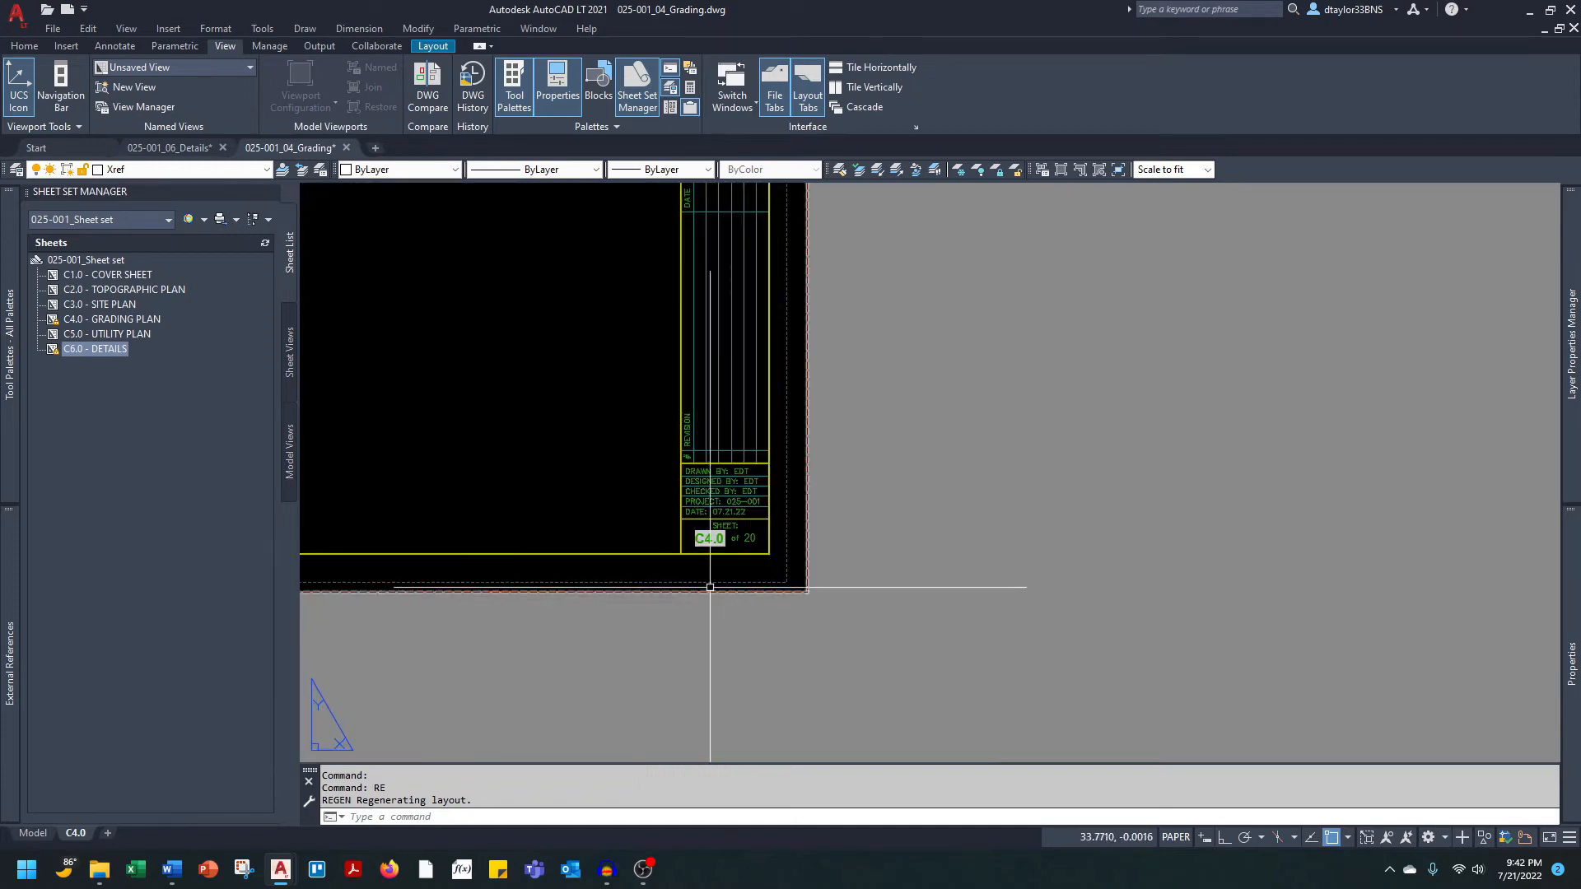
pyautogui.scroll(2, 716, 543)
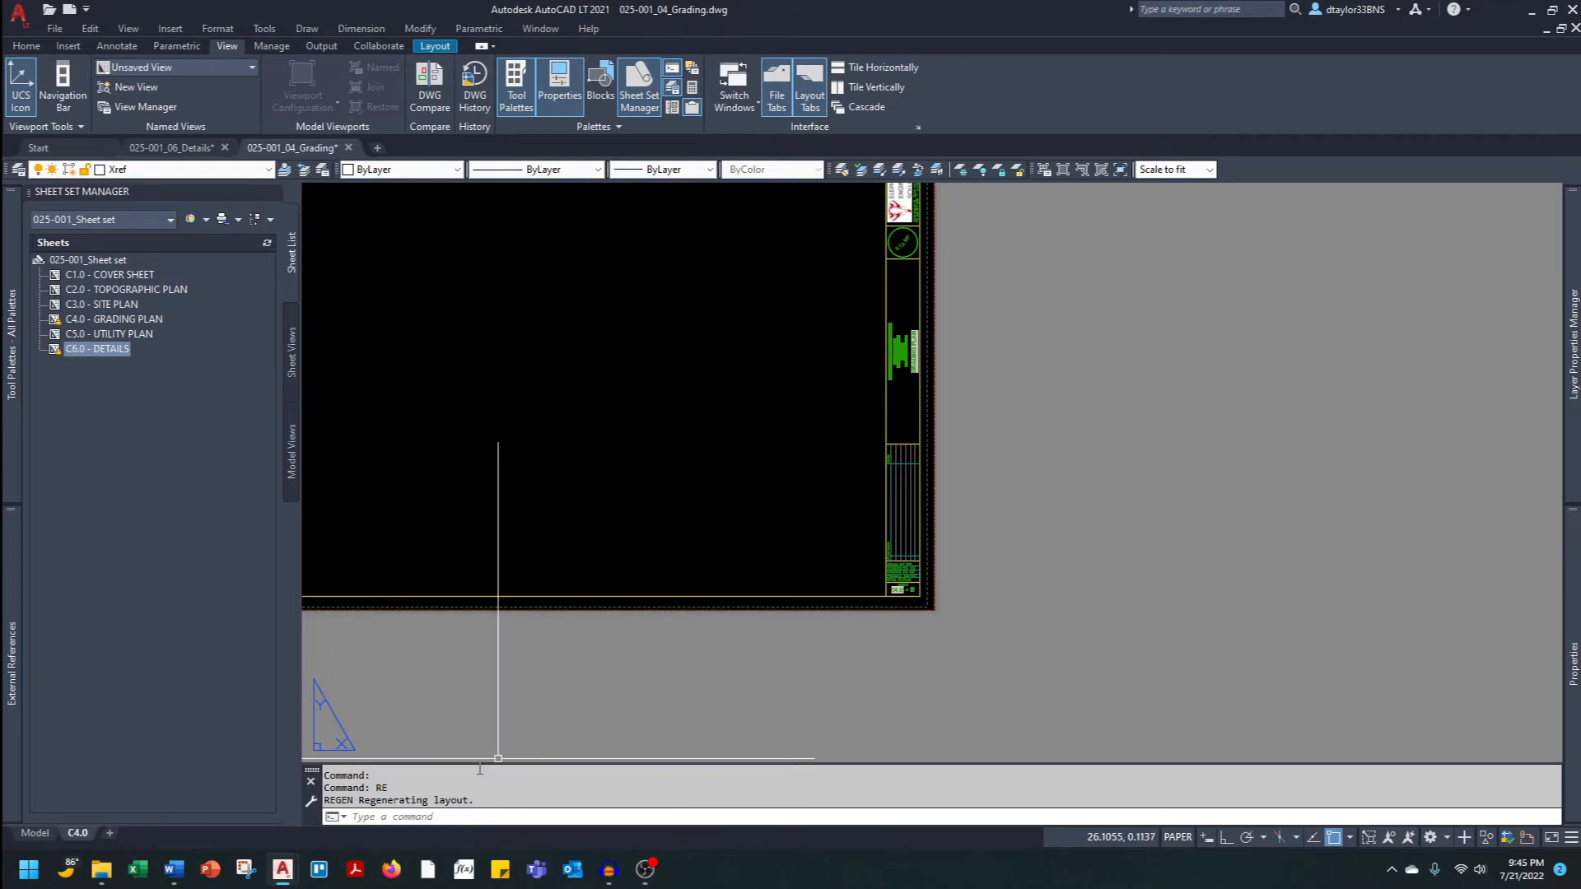
# Create three copies of the C4.0 layout in the grading drawing, placed after the existing layouts.
pyautogui.rightClick(91, 835)
pyautogui.click(144, 644)
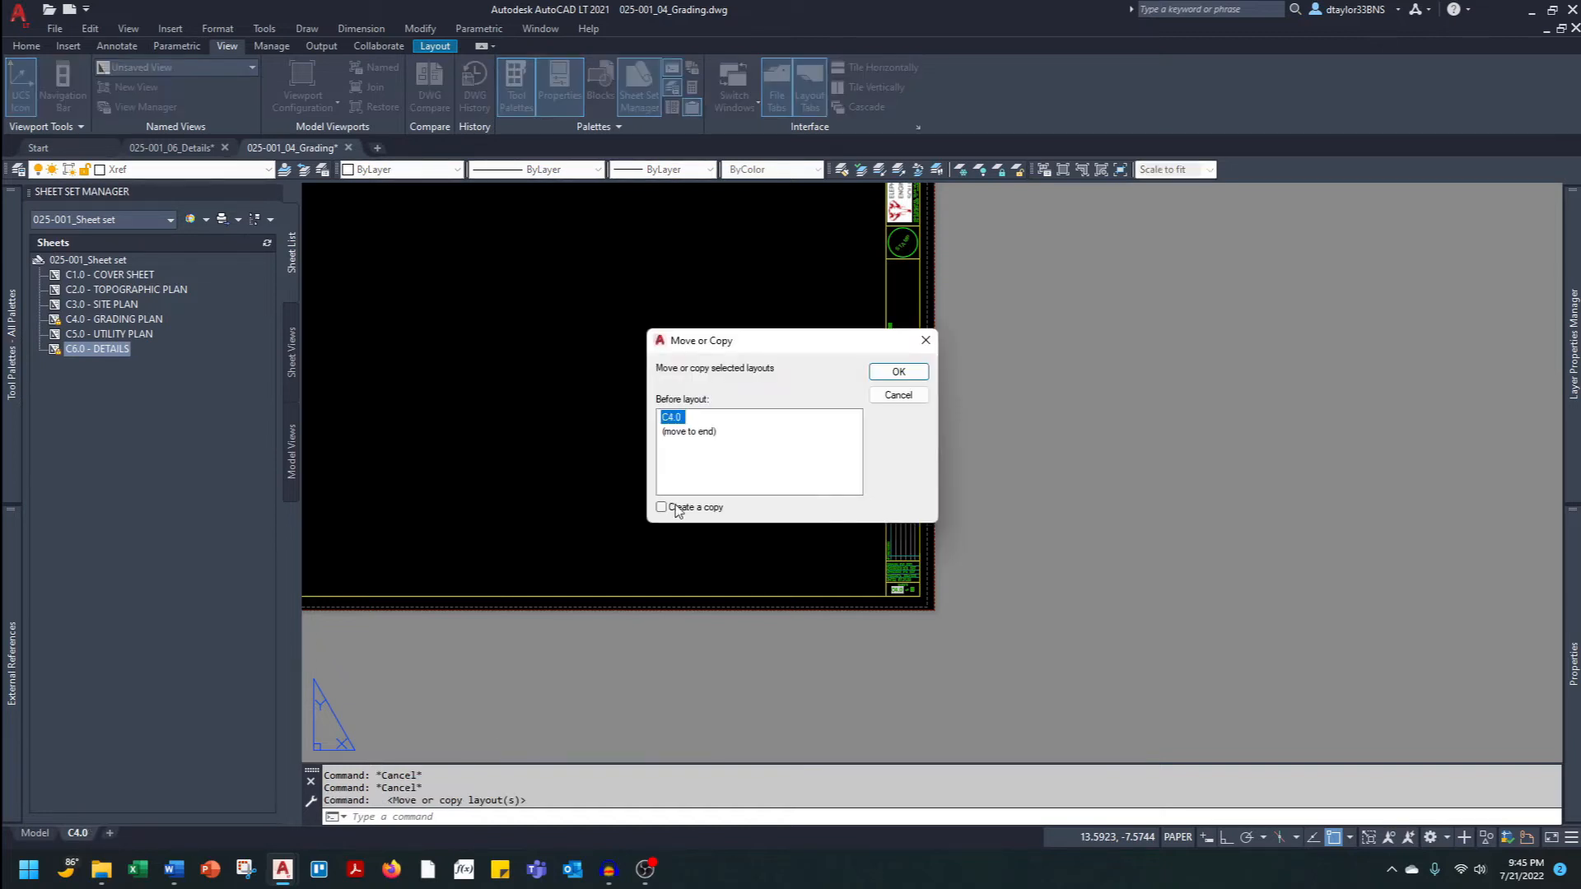
pyautogui.click(674, 507)
pyautogui.click(689, 431)
pyautogui.click(893, 373)
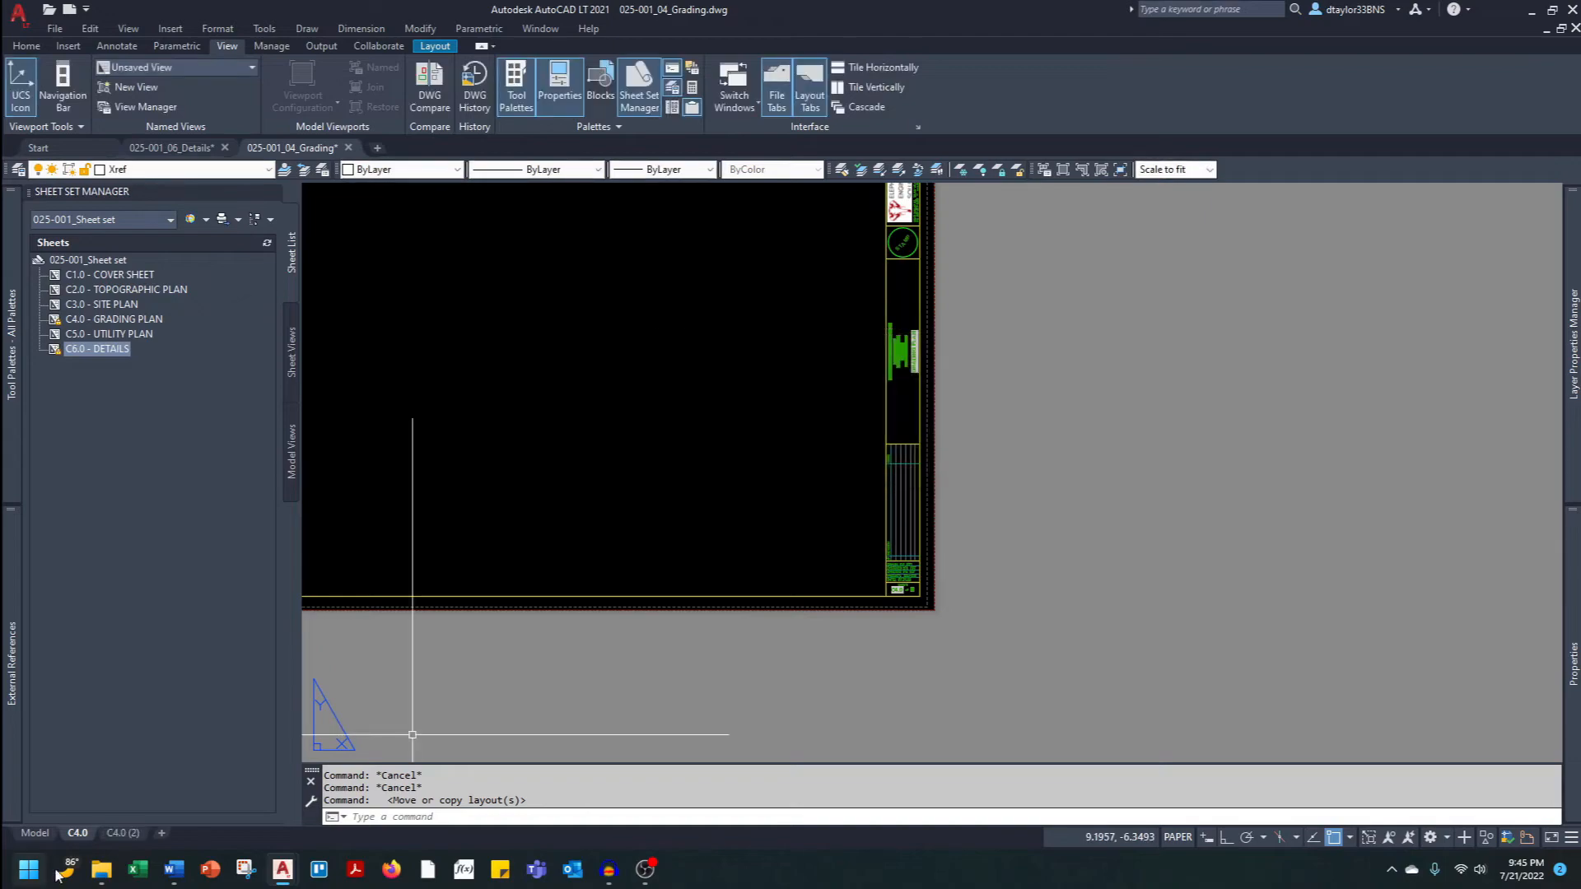
pyautogui.rightClick(111, 832)
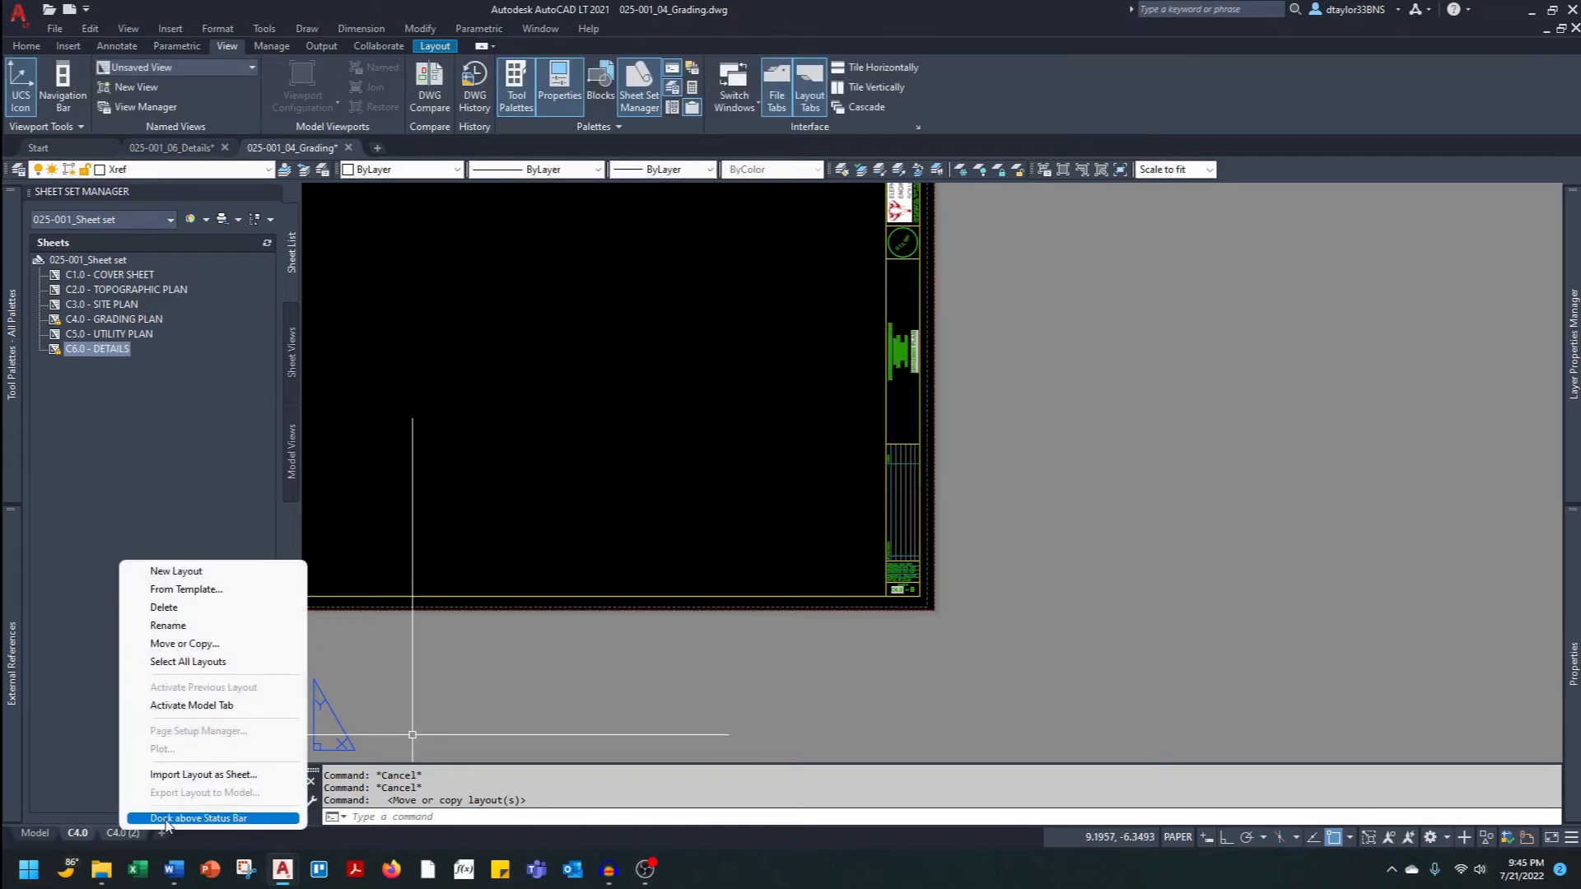
pyautogui.click(184, 643)
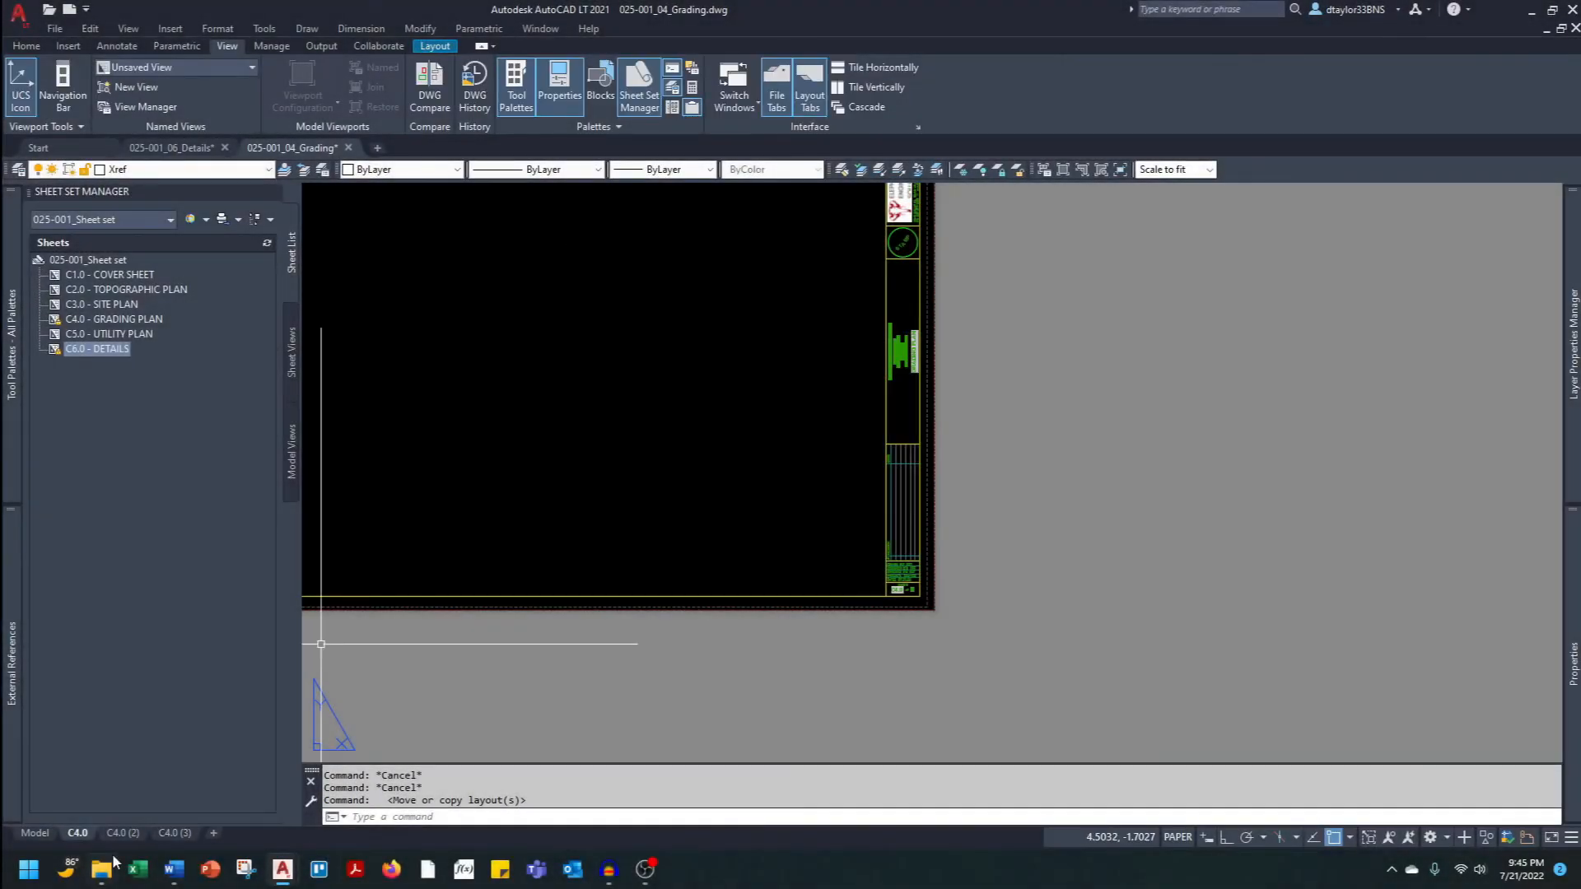
pyautogui.rightClick(122, 833)
pyautogui.click(185, 643)
pyautogui.click(689, 445)
pyautogui.click(661, 507)
pyautogui.click(898, 371)
# Rename the first two copied grading layouts as C4.1 and C4.2.
pyautogui.rightClick(120, 838)
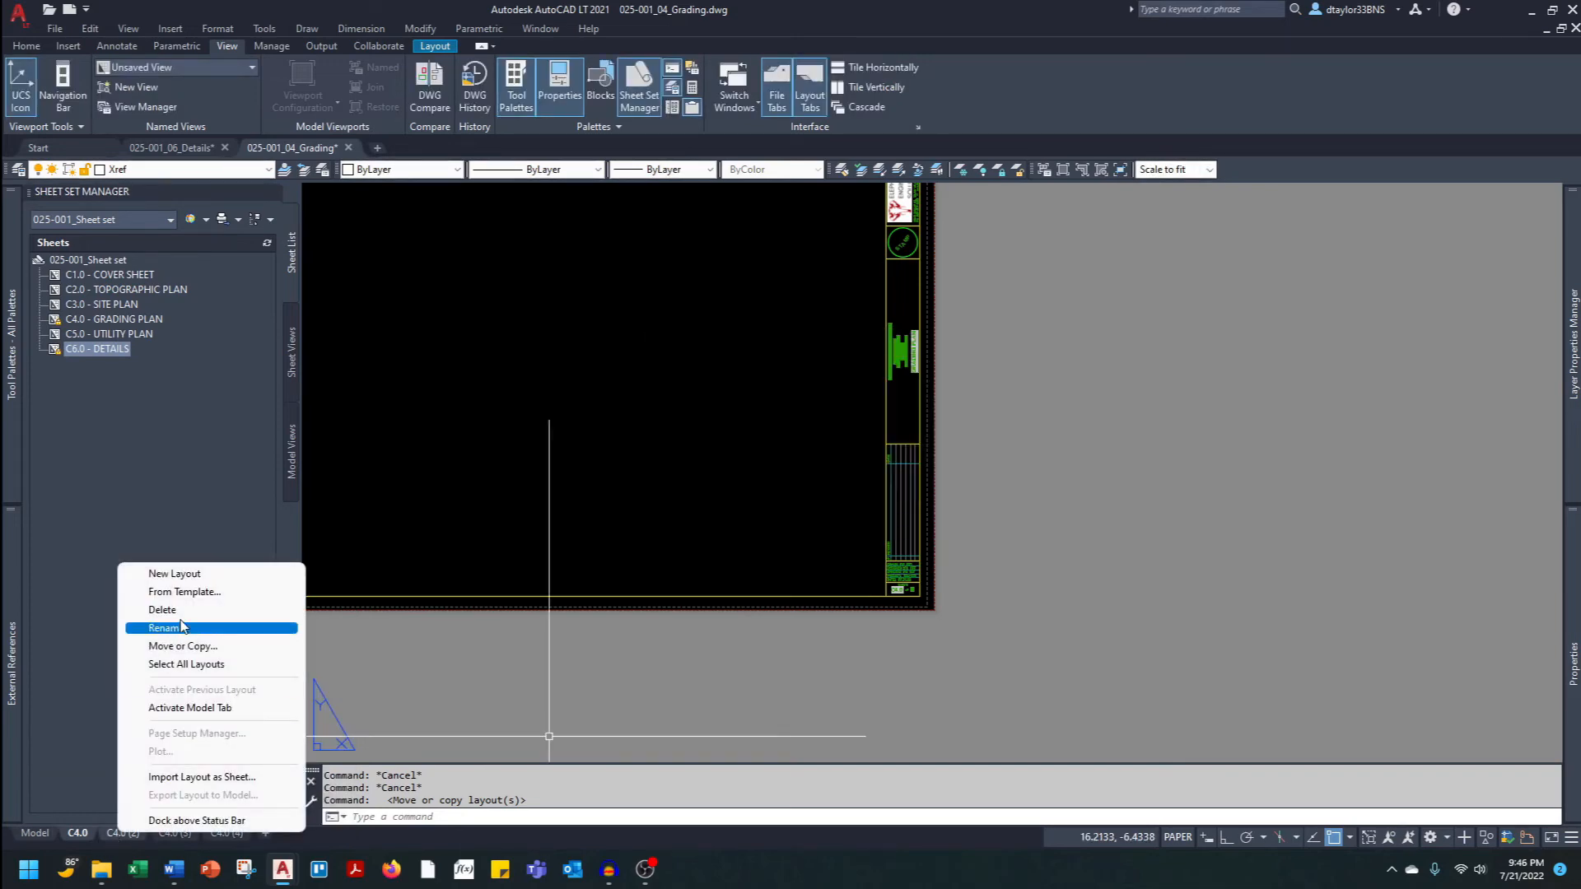
pyautogui.click(183, 630)
pyautogui.write('C4.1')
pyautogui.press('Return')
pyautogui.click(175, 837)
pyautogui.rightClick(174, 836)
pyautogui.click(233, 630)
pyautogui.write('C4.2')
pyautogui.press('Return')
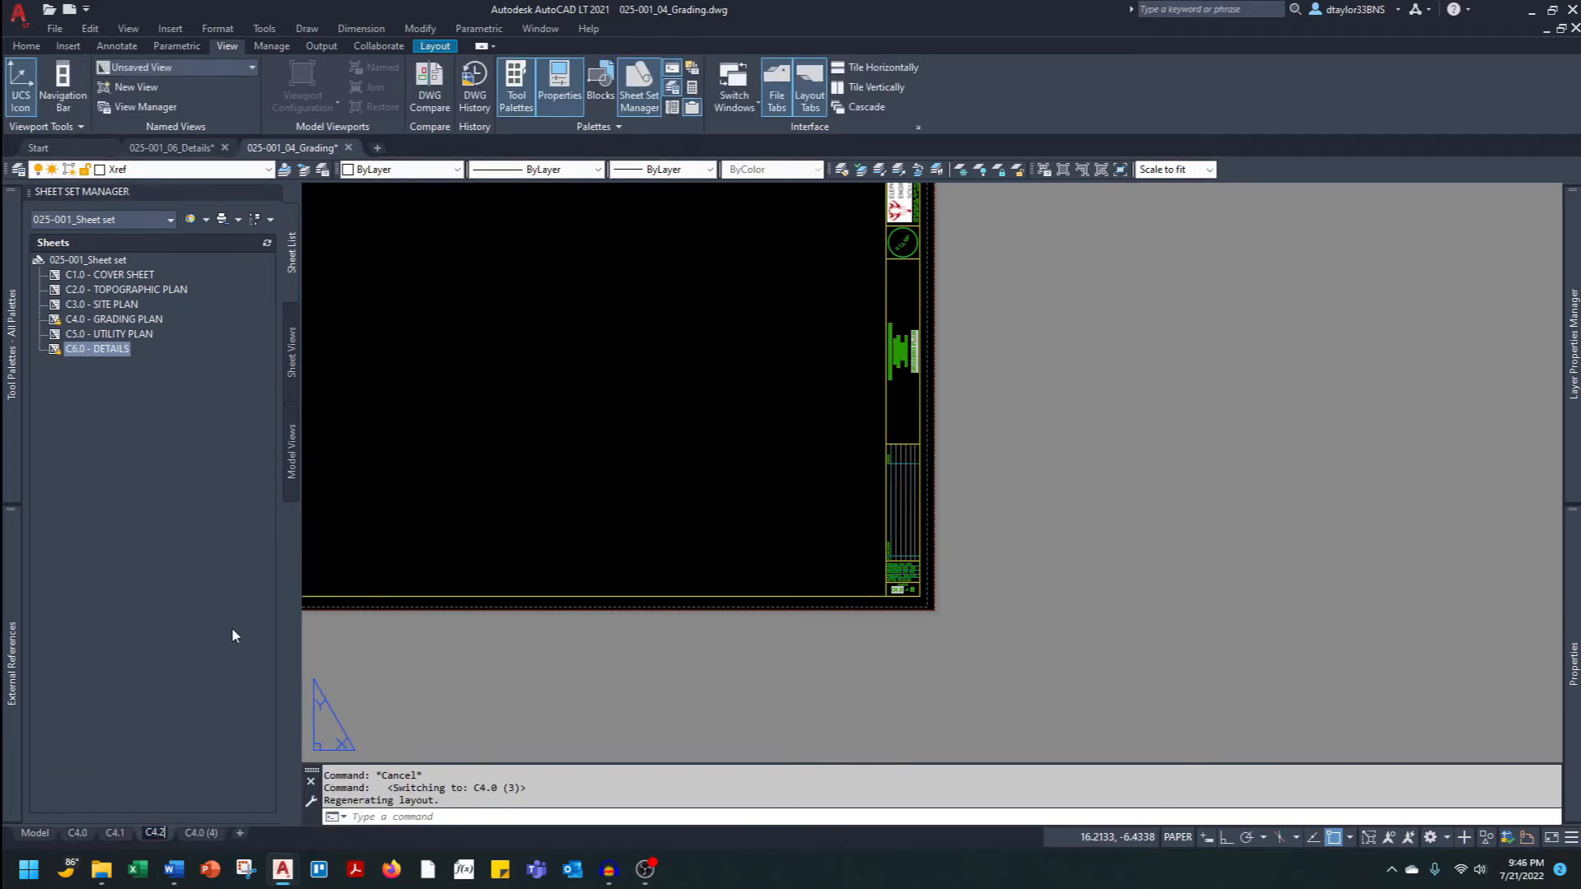
# Rename the last copied grading layout as C4.3 and make layout C4.1 current.
pyautogui.rightClick(198, 836)
pyautogui.click(275, 635)
pyautogui.write('C4.3')
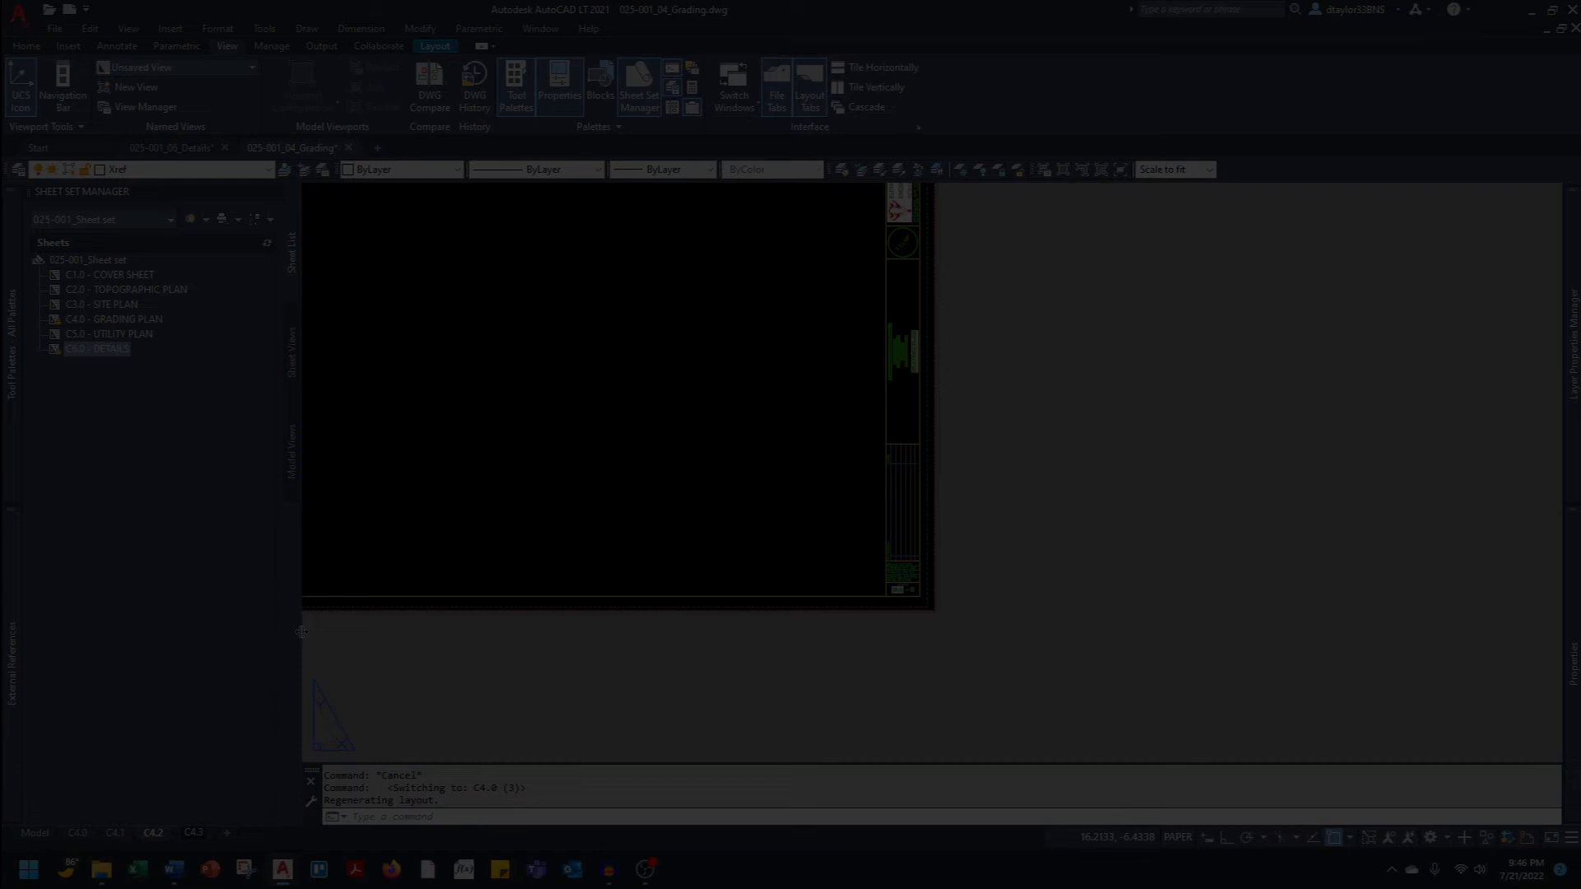
pyautogui.click(431, 650)
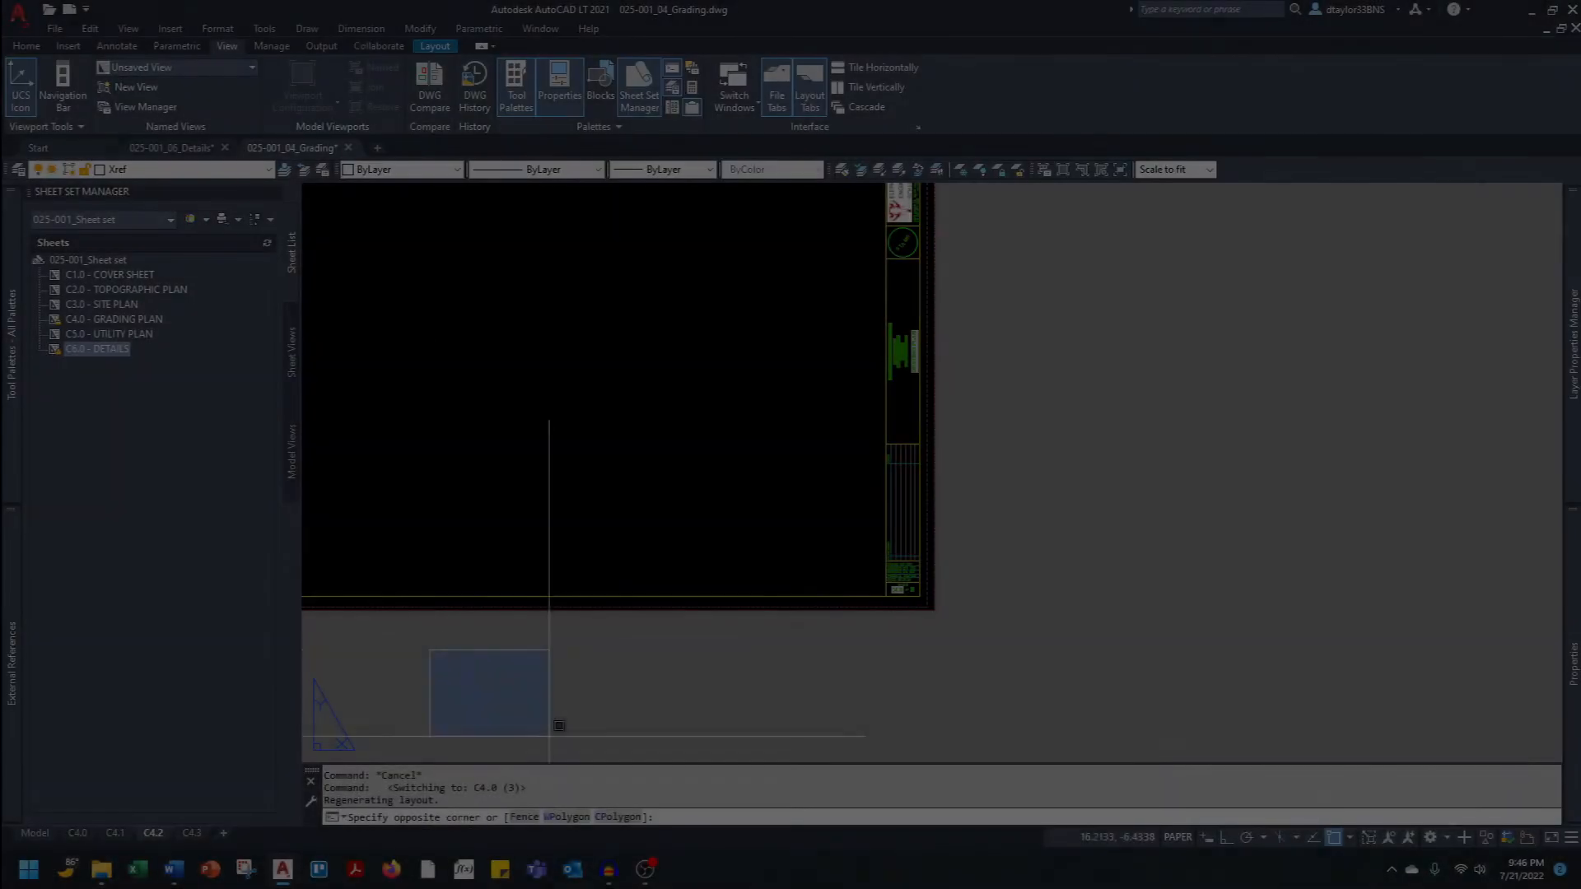
pyautogui.press('Escape')
pyautogui.press('Escape')
pyautogui.click(154, 833)
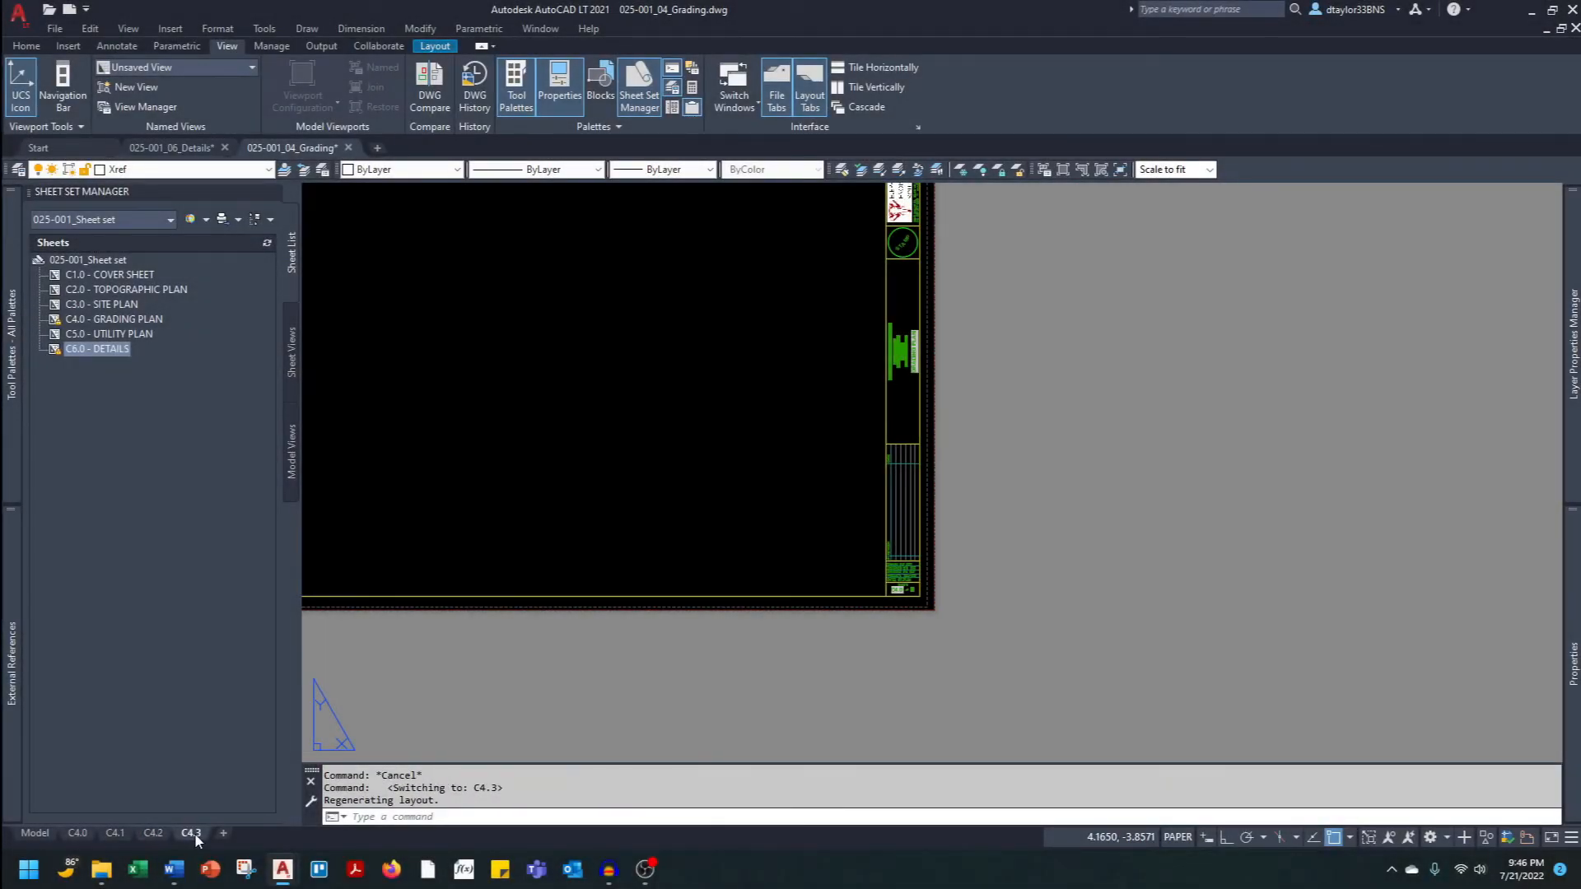
pyautogui.click(116, 833)
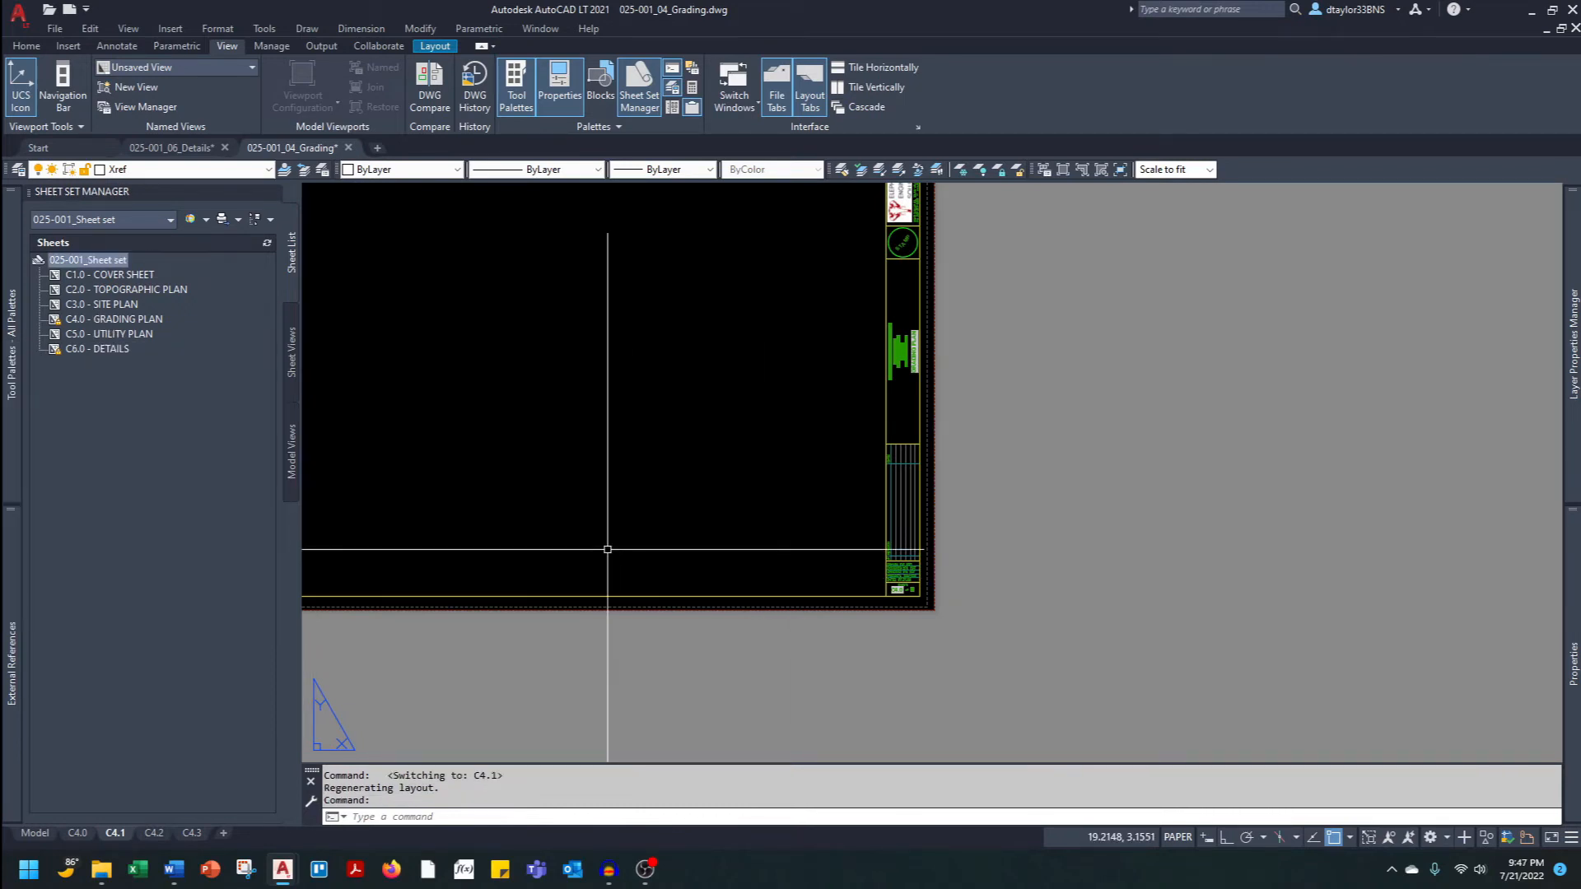
# Save the grading drawing and import its layouts C4.1, C4.2 and C4.3 from 025-001_04_Grading into the sheet set as sheets.
pyautogui.hotkey('ctrl', 's')
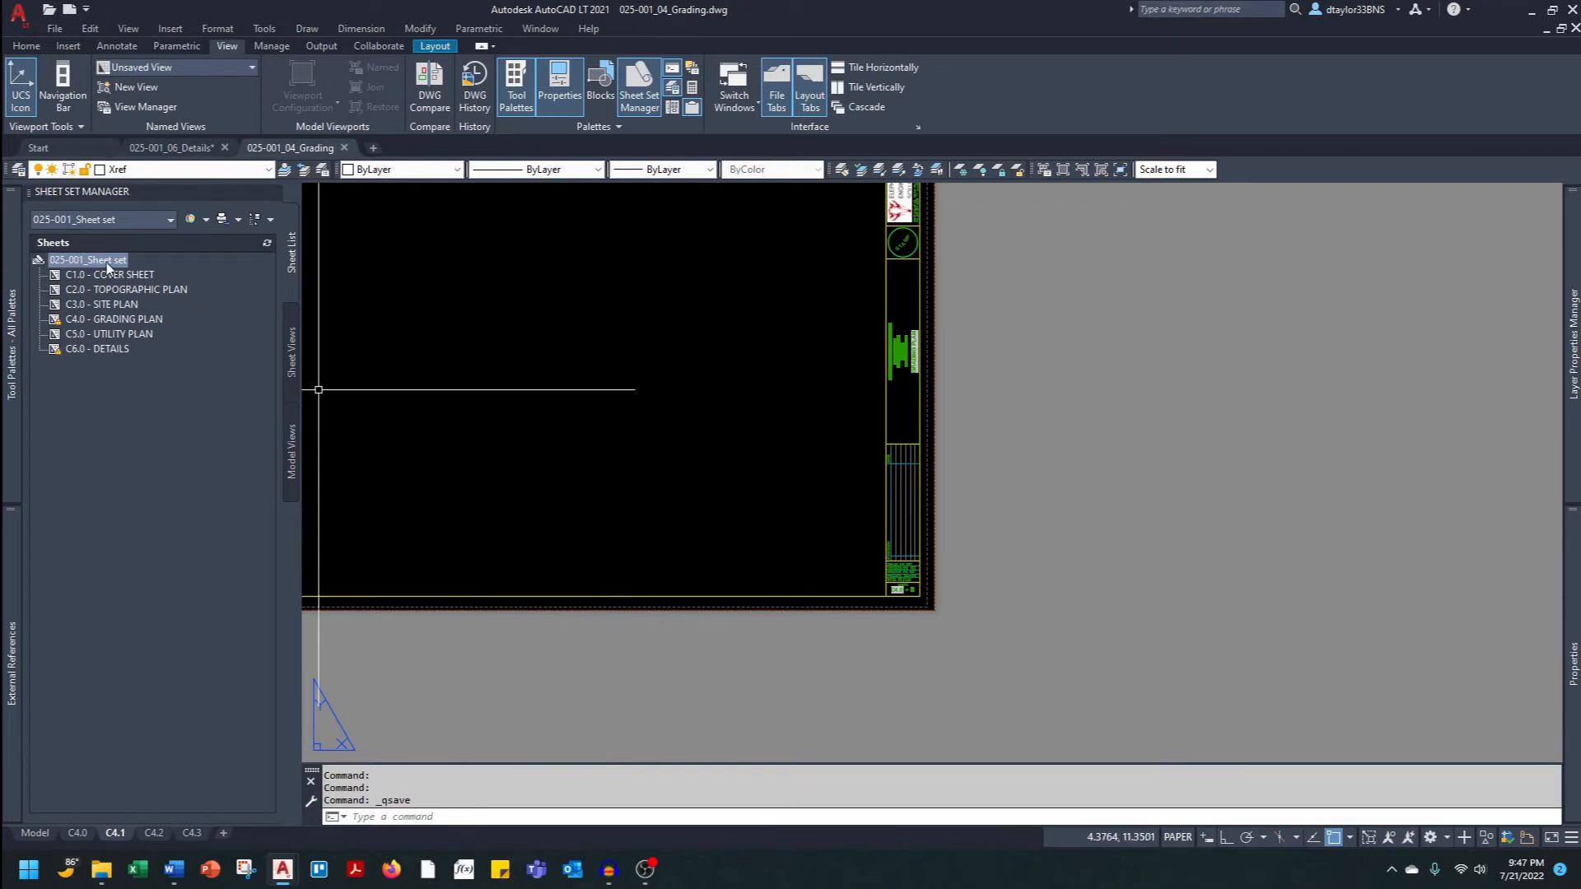
pyautogui.rightClick(106, 262)
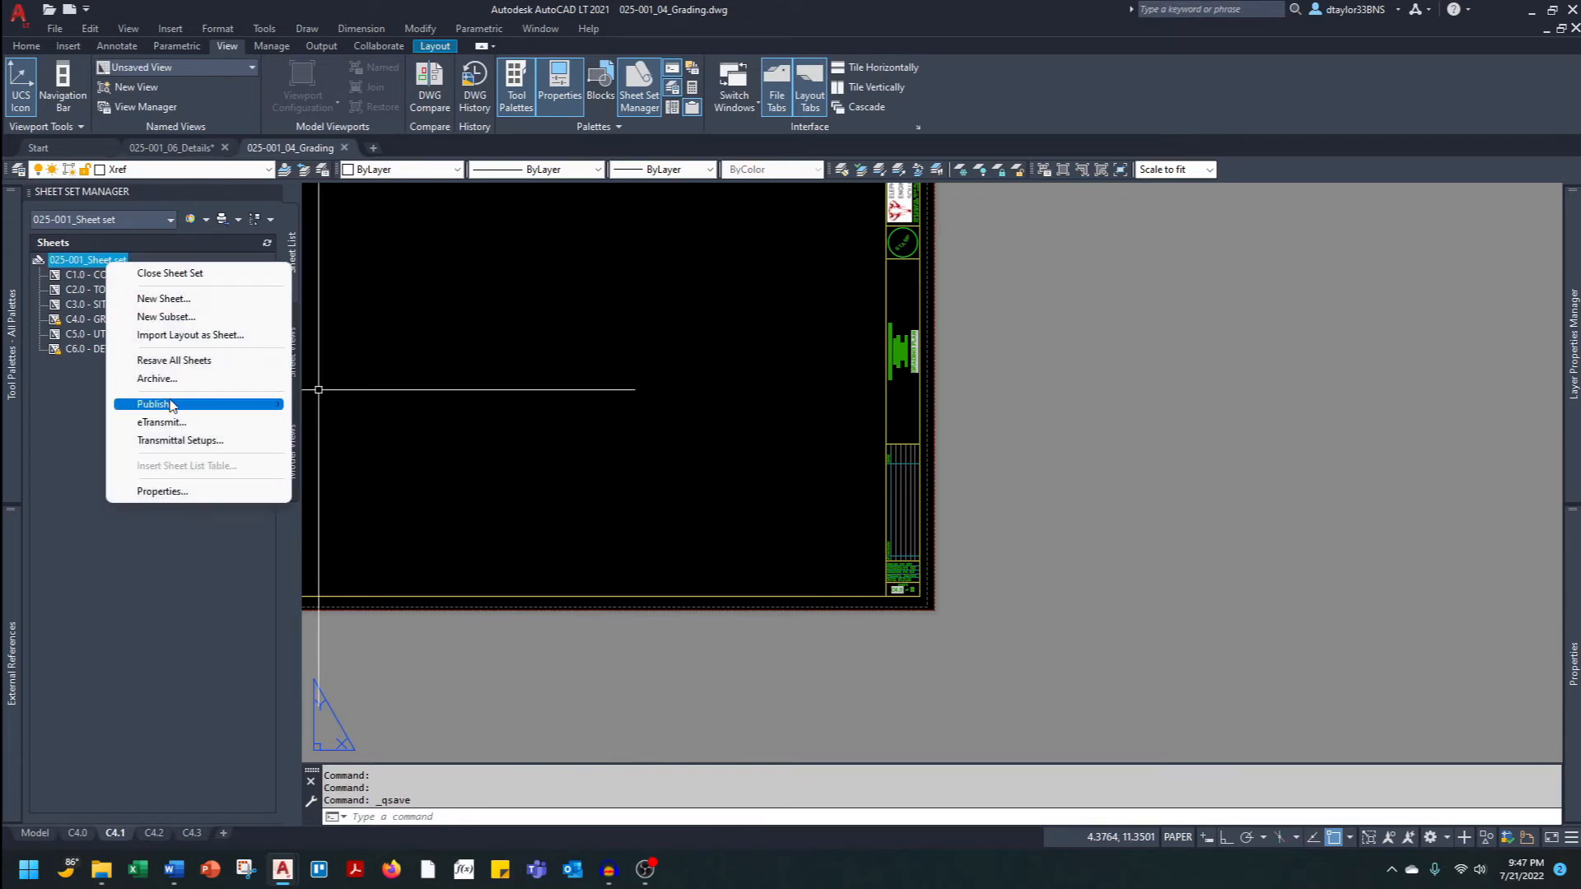
pyautogui.click(177, 335)
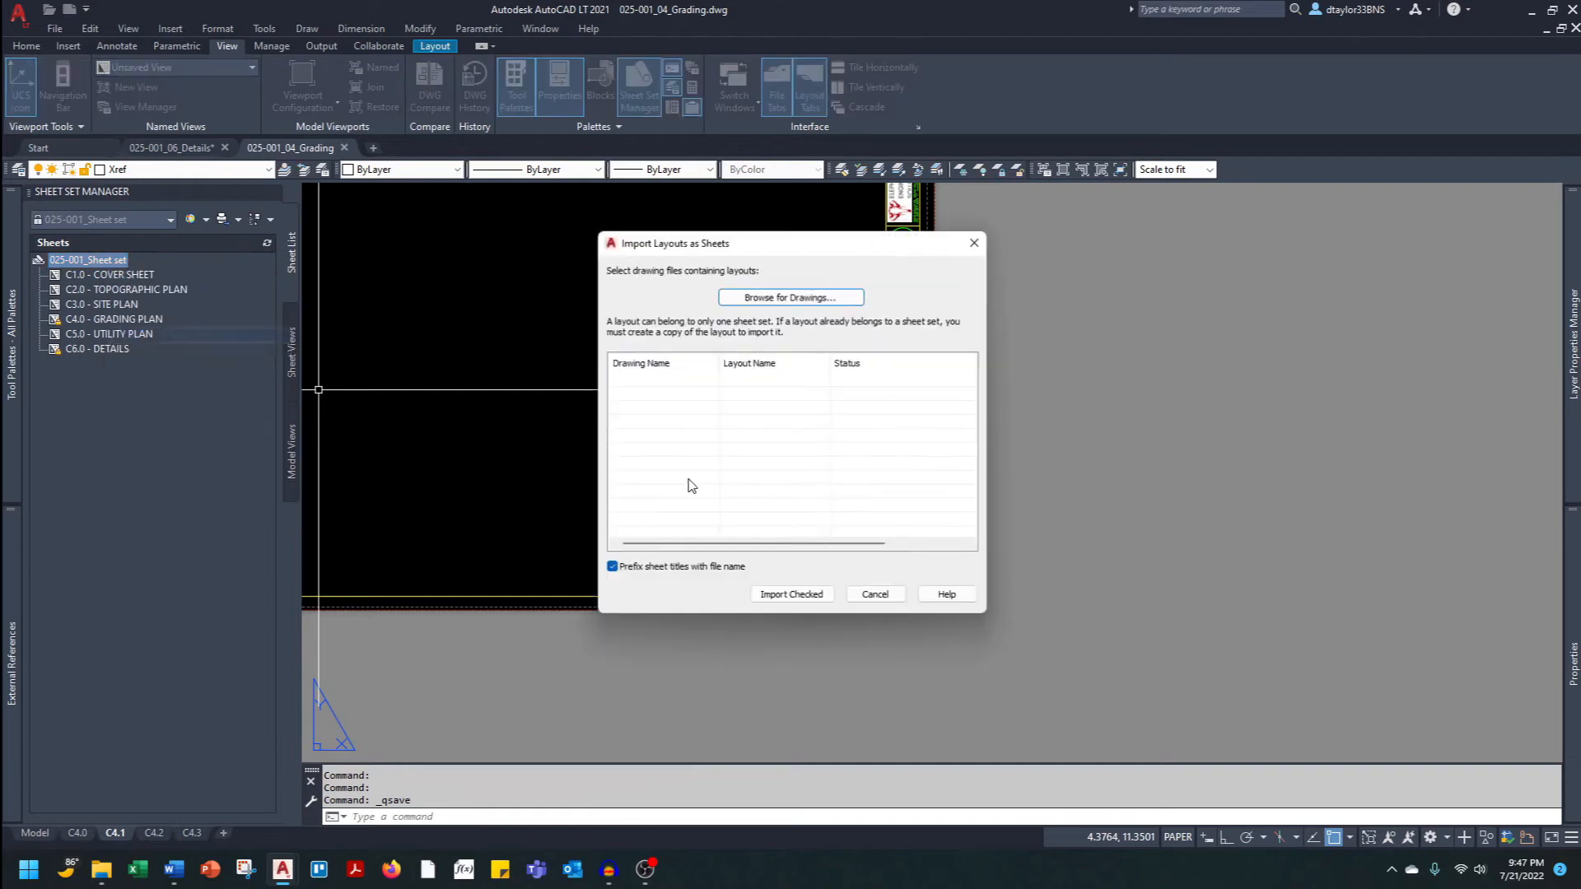
pyautogui.click(781, 298)
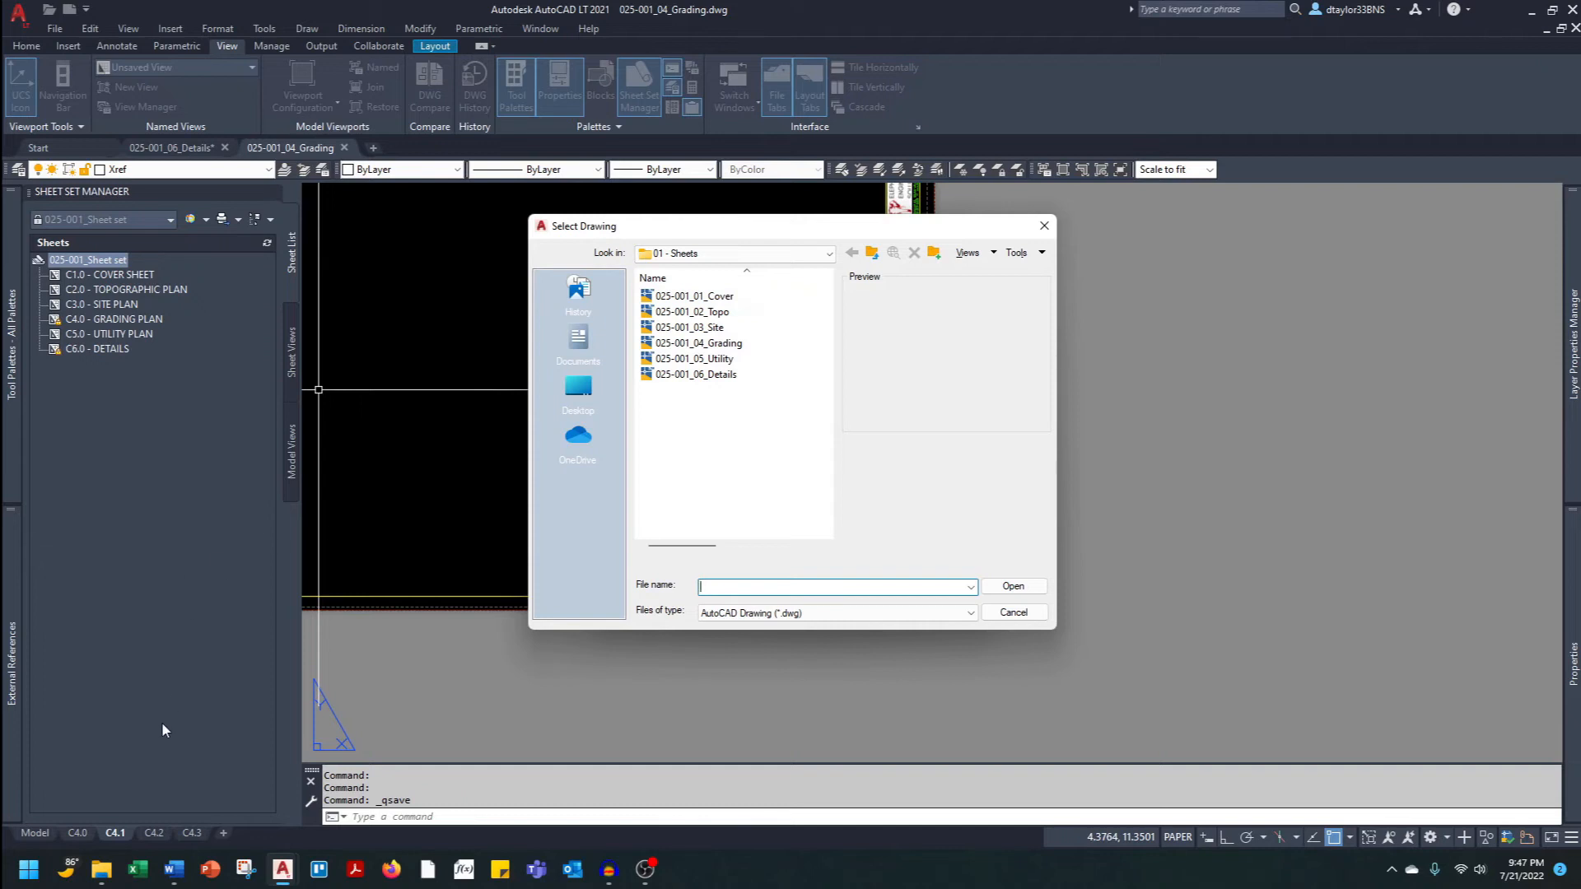
pyautogui.click(723, 344)
pyautogui.click(1014, 586)
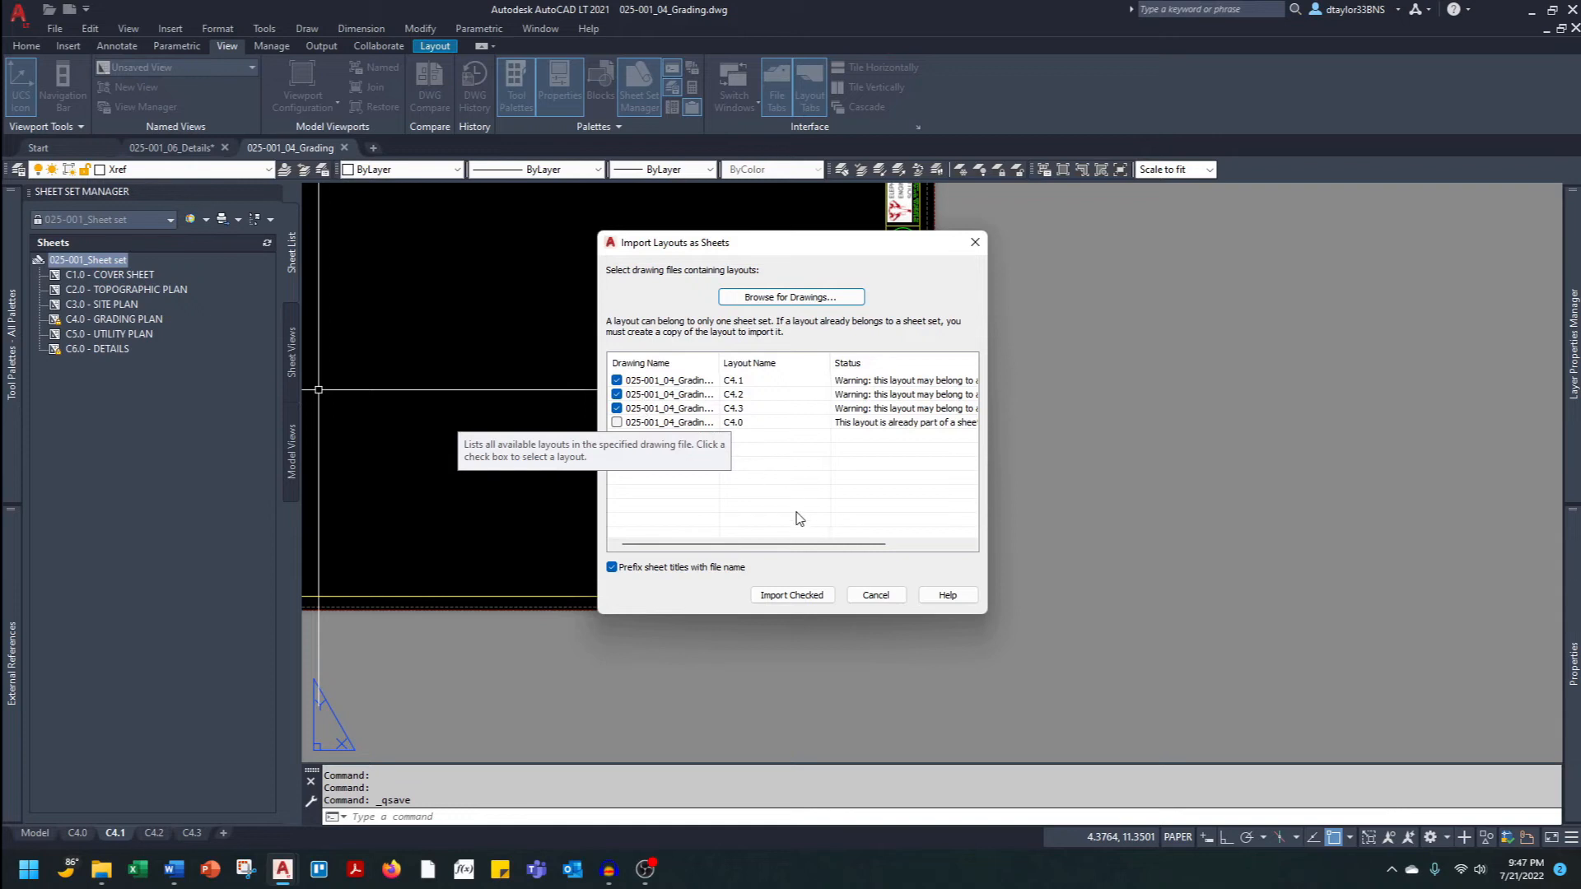
pyautogui.click(792, 596)
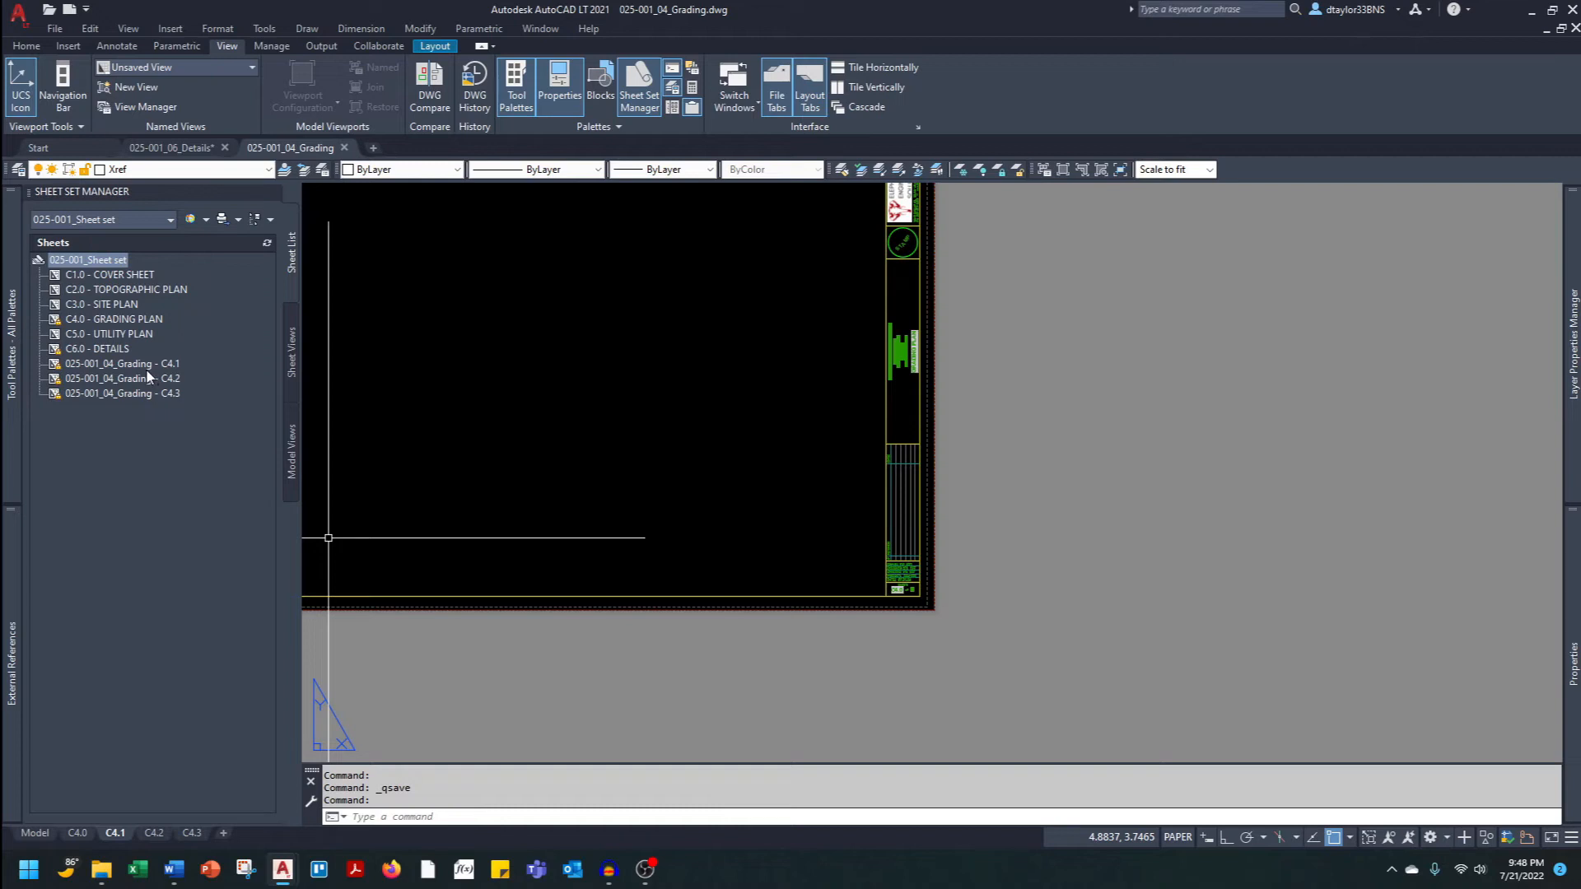
# Move the three imported grading sheets directly below C4.0 - GRADING PLAN in the sheet set.
pyautogui.click(173, 364)
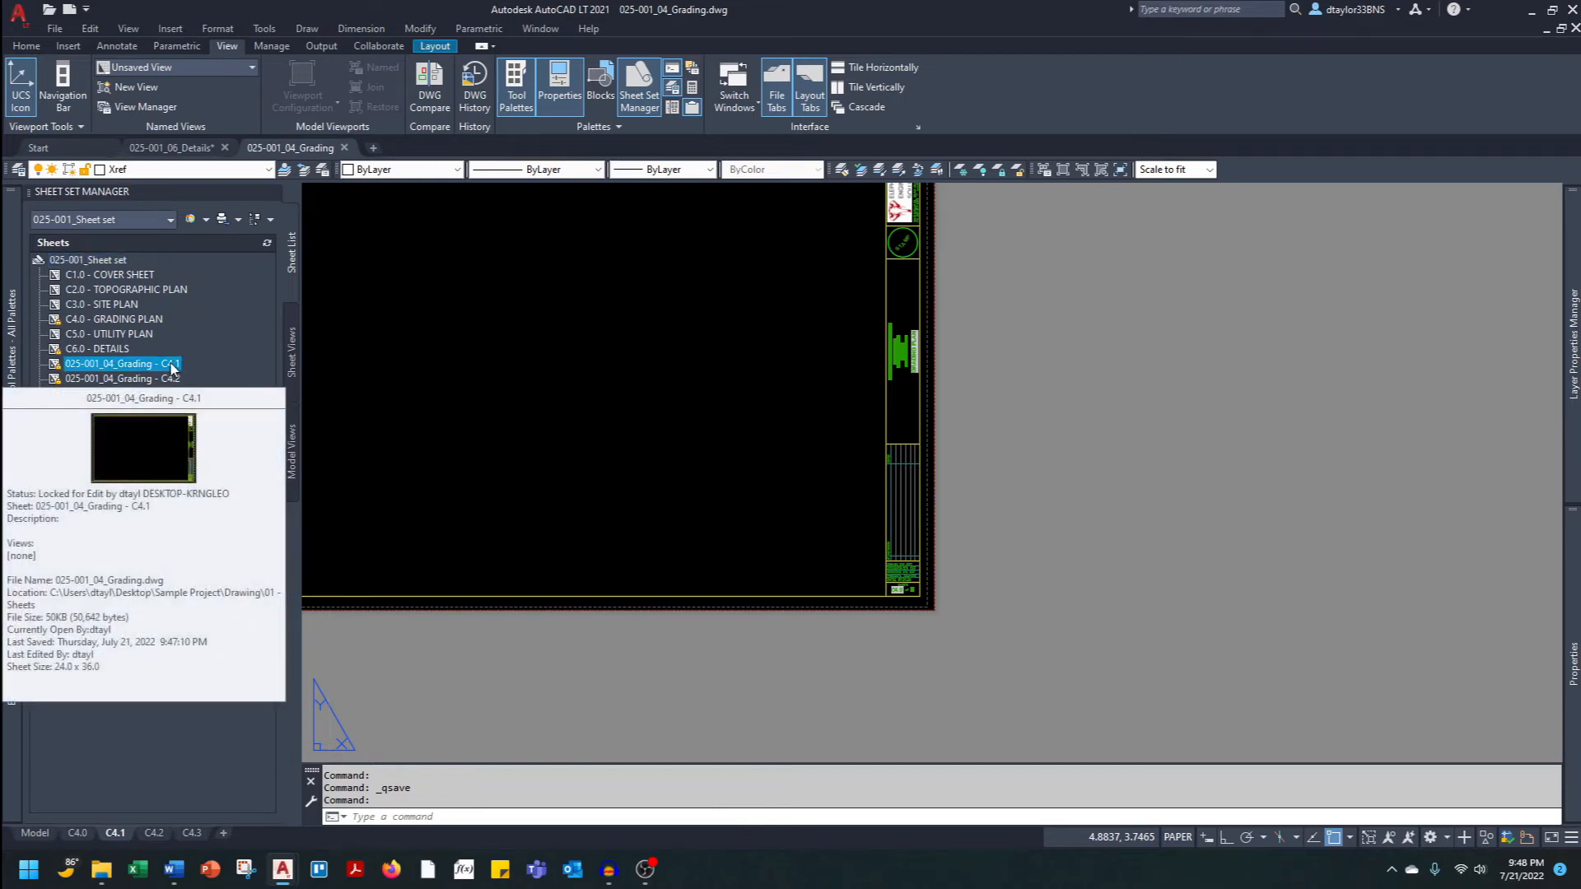
pyautogui.keyDown('shift'); pyautogui.click(171, 392); pyautogui.keyUp('shift')
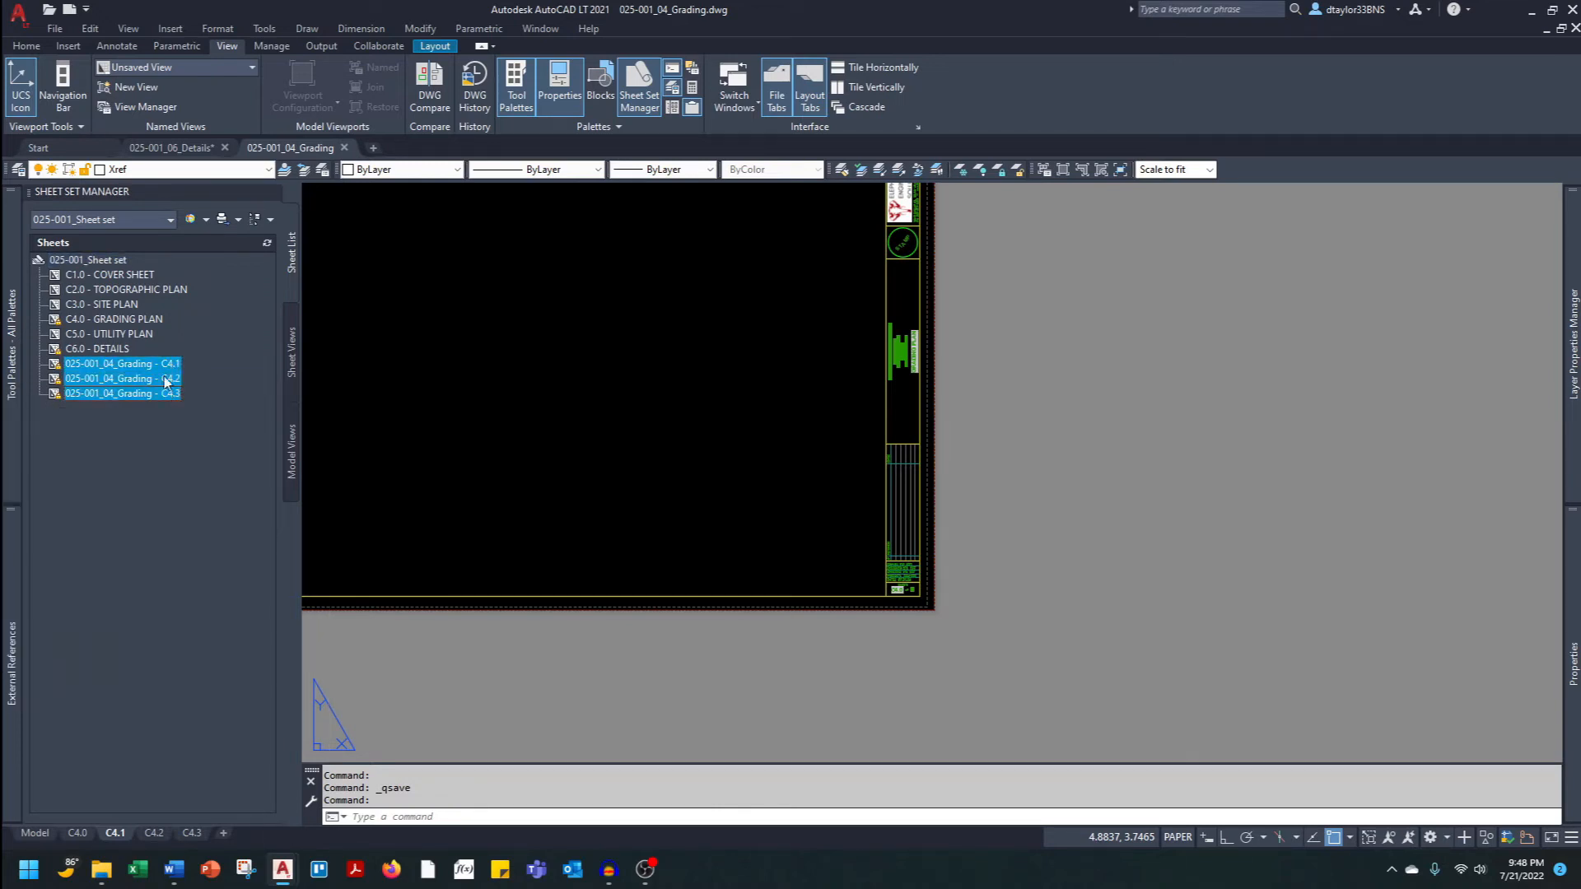
pyautogui.moveTo(152, 366); pyautogui.dragTo(122, 325)
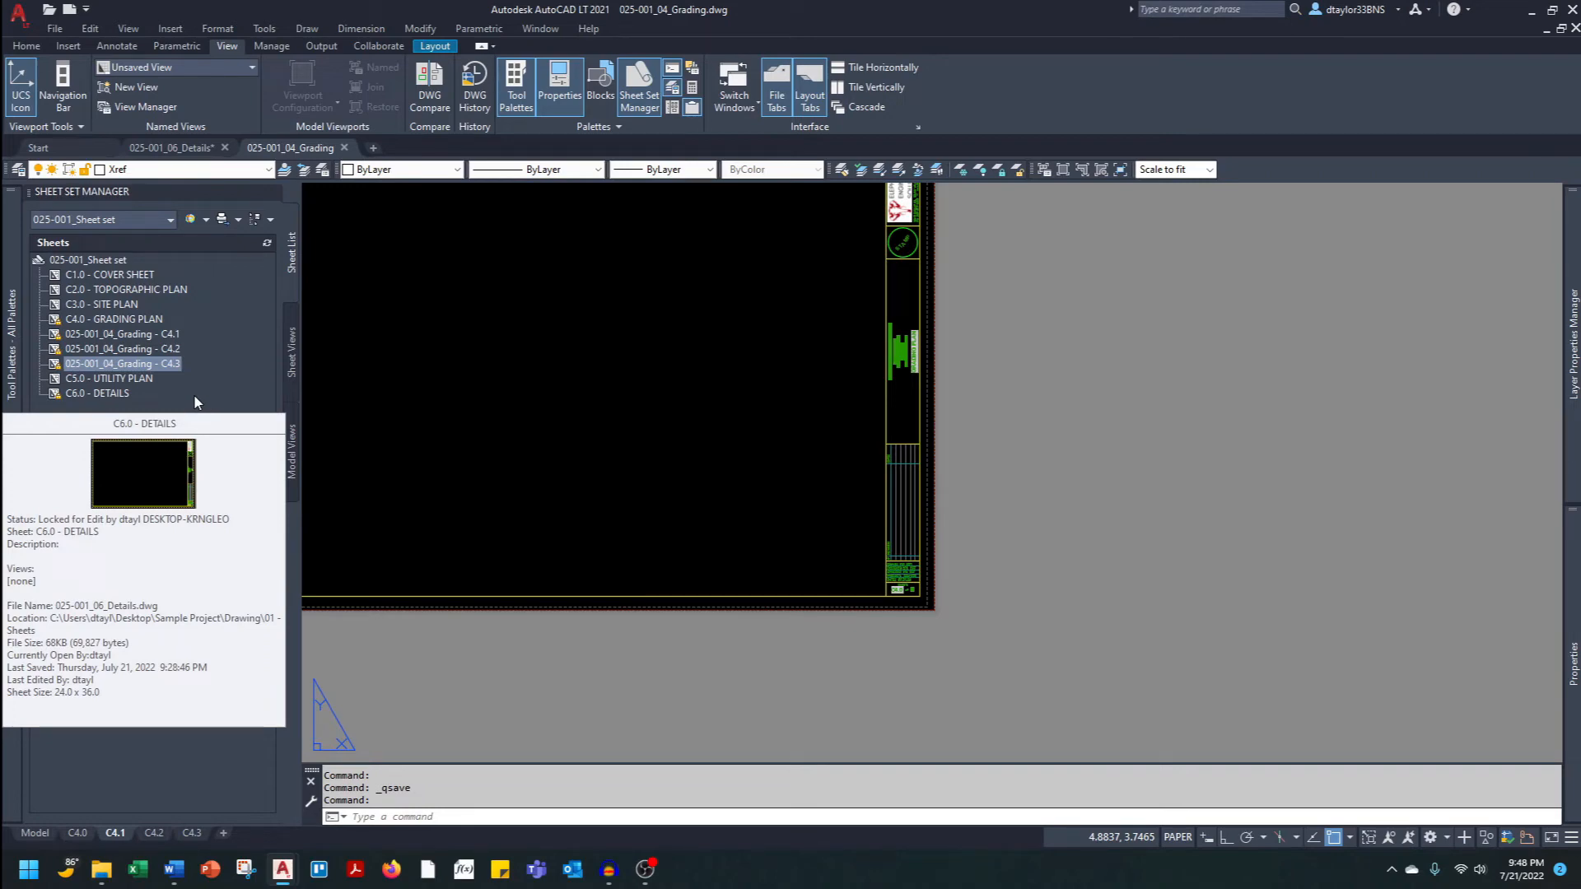
# Number the sheet of layout C4.1 as C4.0, title it GRADING PLAN 1, and continue to the following sheet.
pyautogui.rightClick(141, 334)
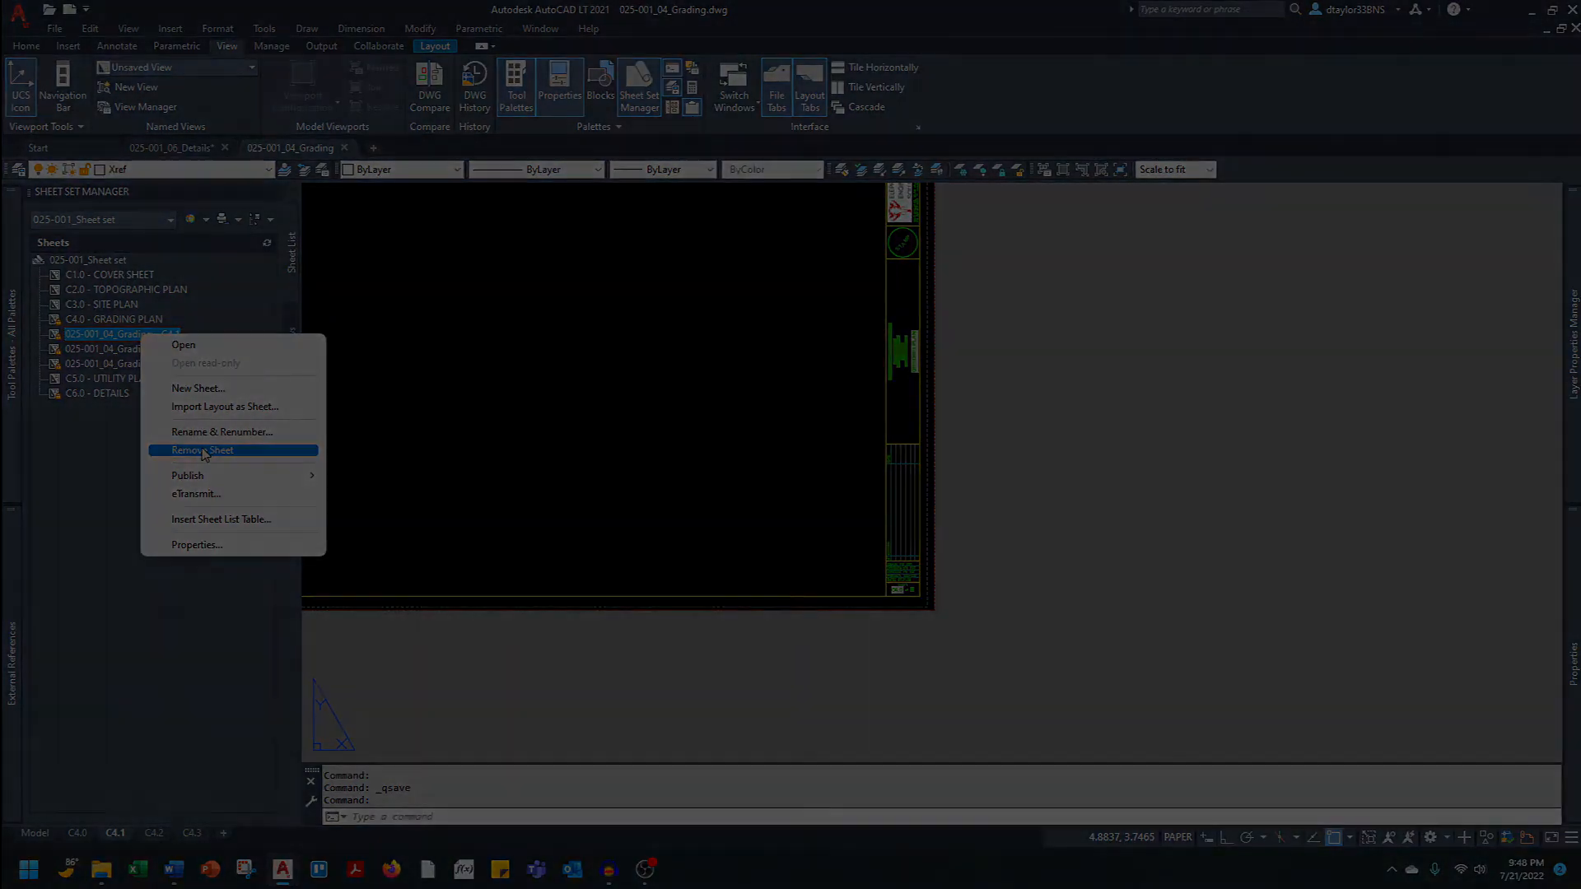
pyautogui.click(222, 431)
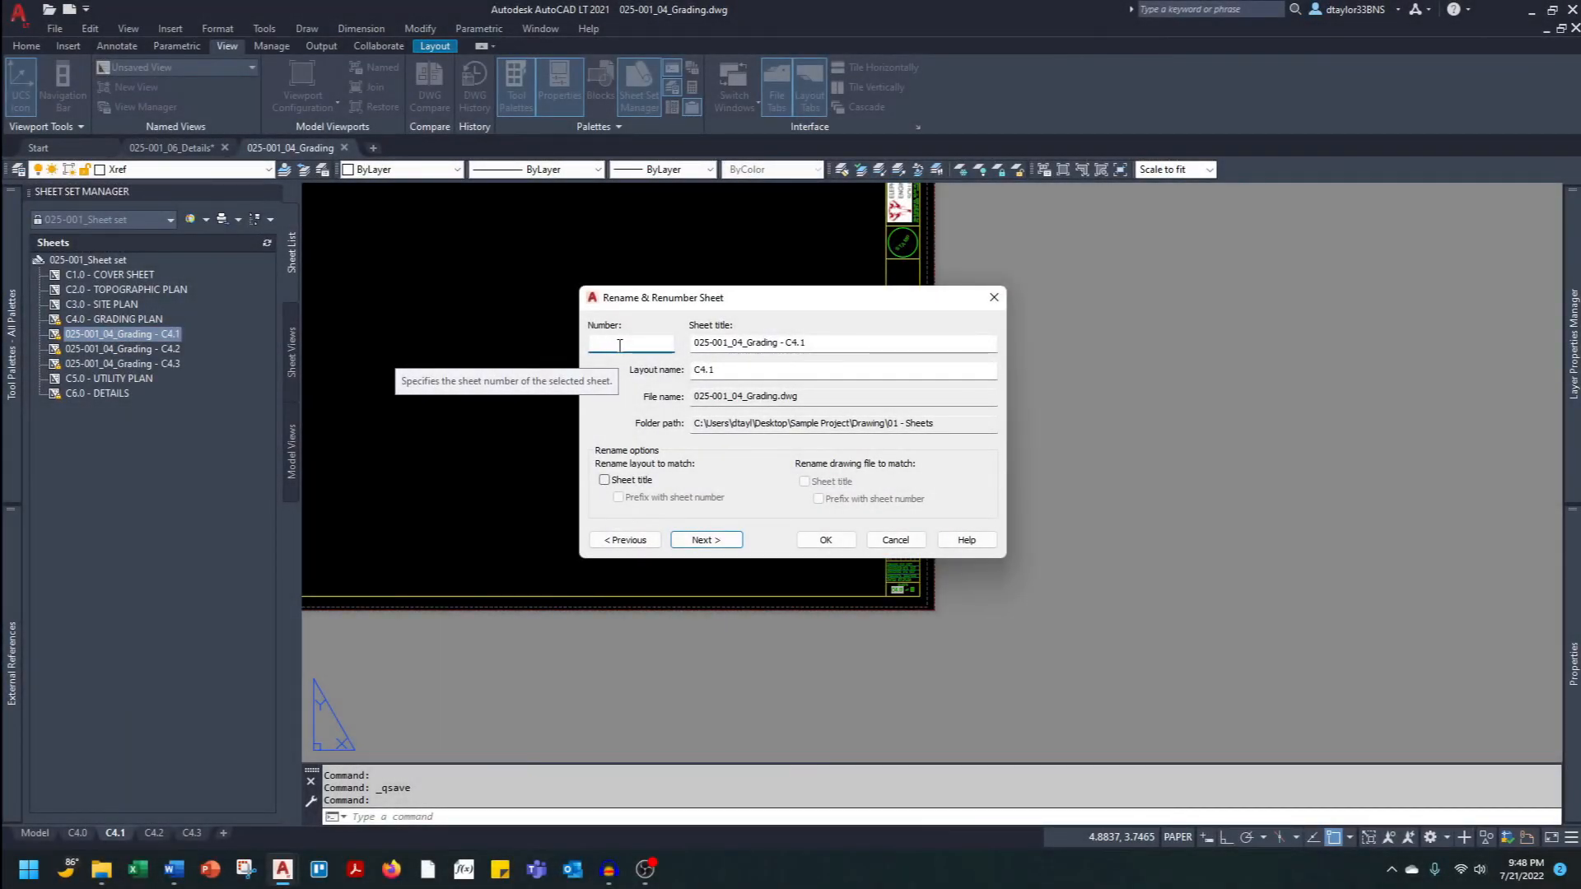
pyautogui.write('C4.0')
pyautogui.press('Tab')
pyautogui.write('GRADING P')
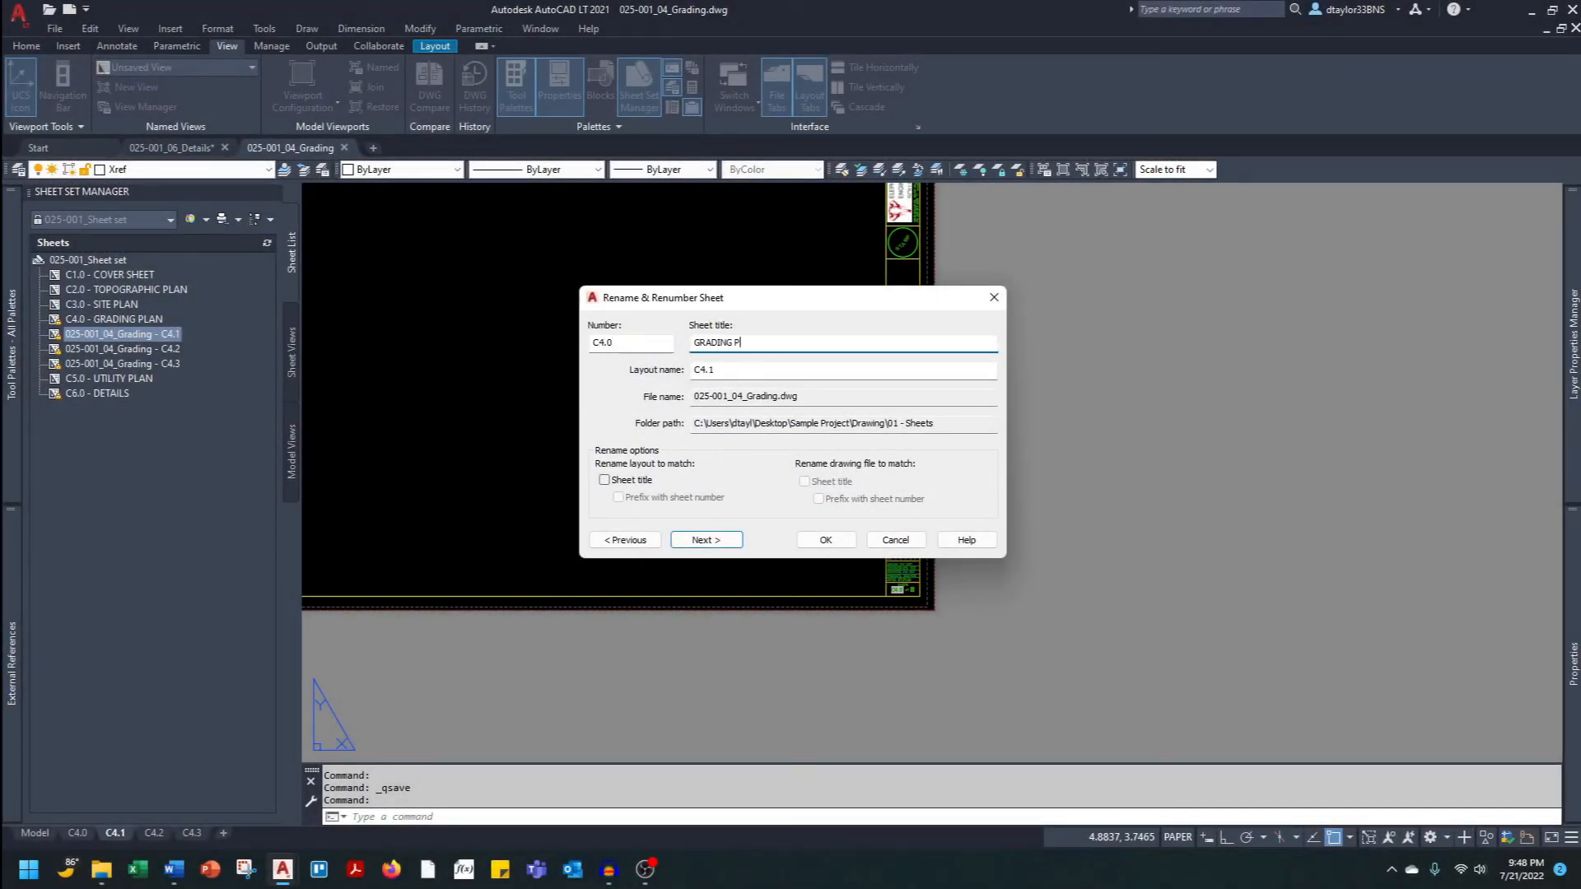
pyautogui.write('LAN 1')
pyautogui.click(686, 542)
# Number and title the sheets of layouts C4.2 and C4.3 as C4.2 GRADING PLAN 2 and C4.3 GRADING PLAN 3.
pyautogui.write('C4')
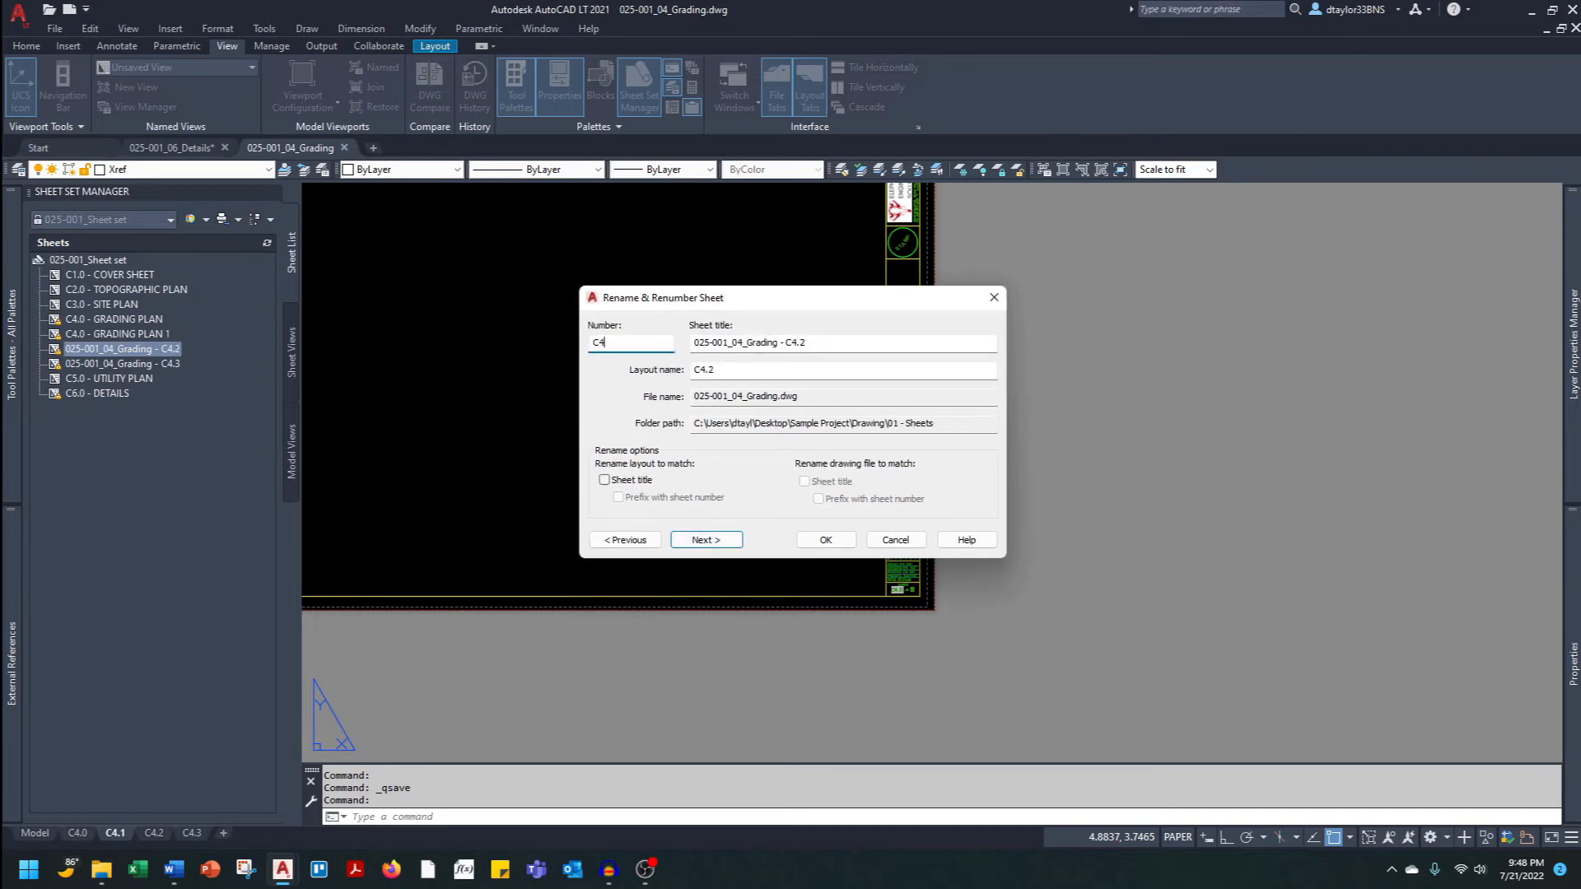
pyautogui.press('Tab')
pyautogui.write('GRADING PLAN 2')
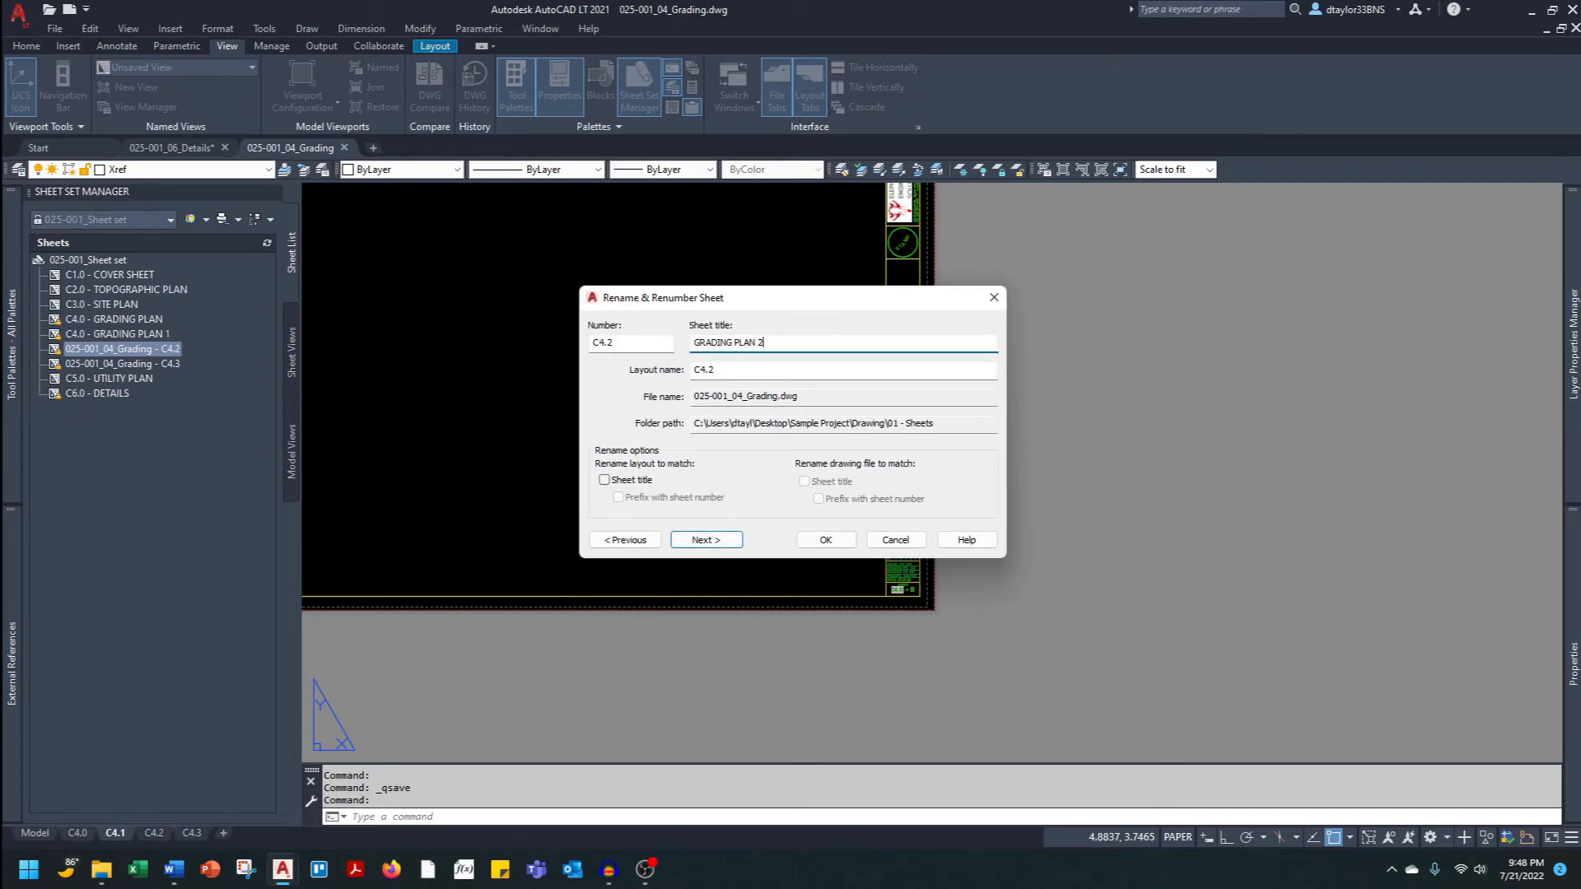
pyautogui.press('Return')
pyautogui.write('C4.3')
pyautogui.press('Tab')
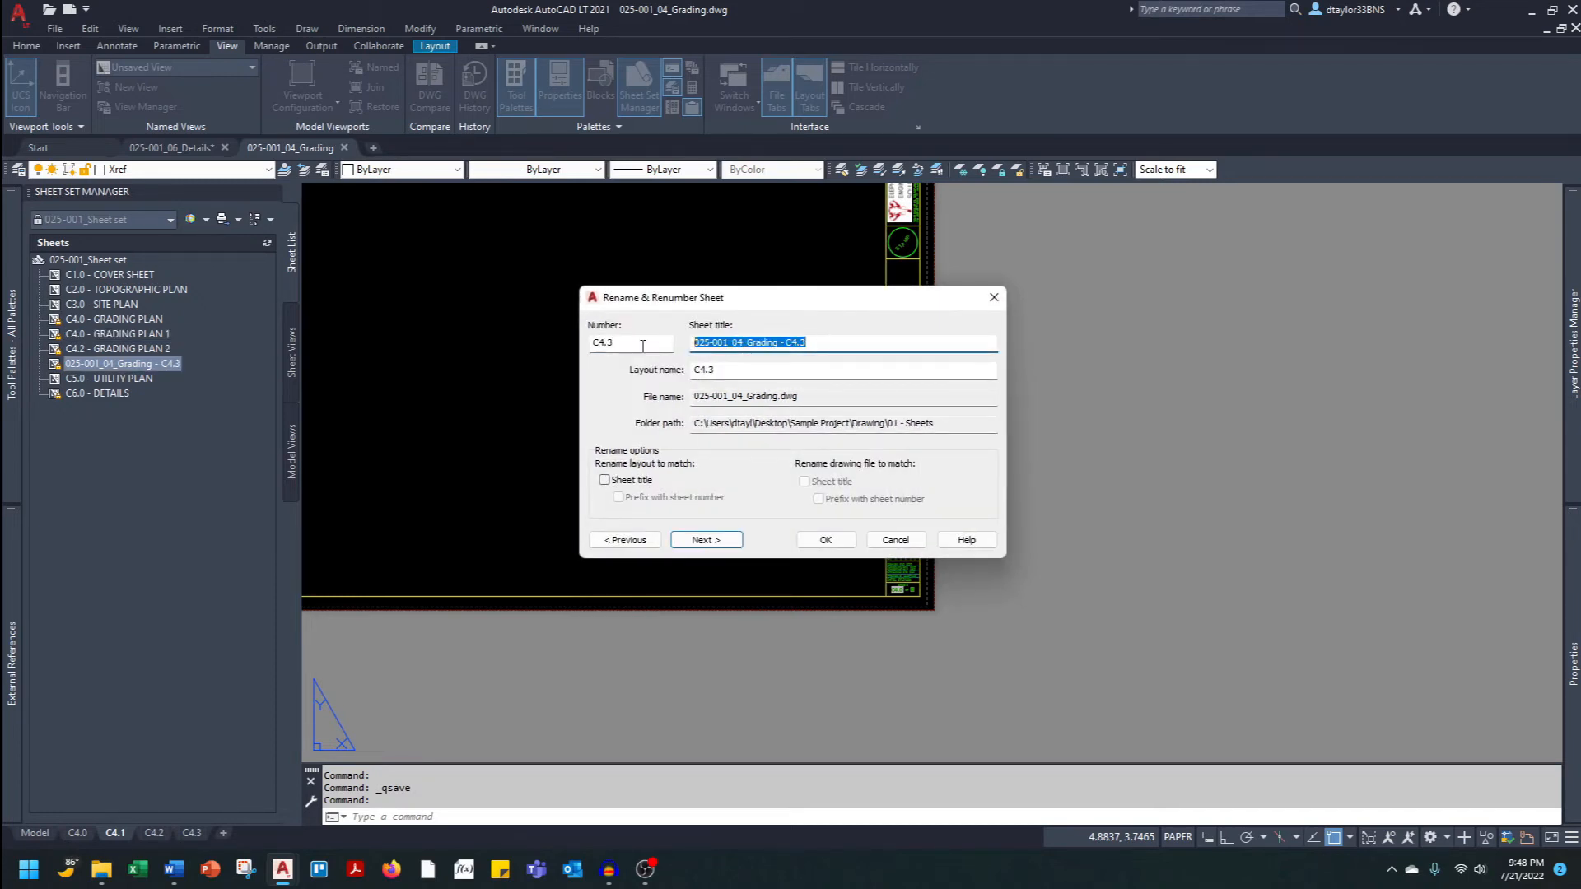
pyautogui.write('GRADING PLAN 3')
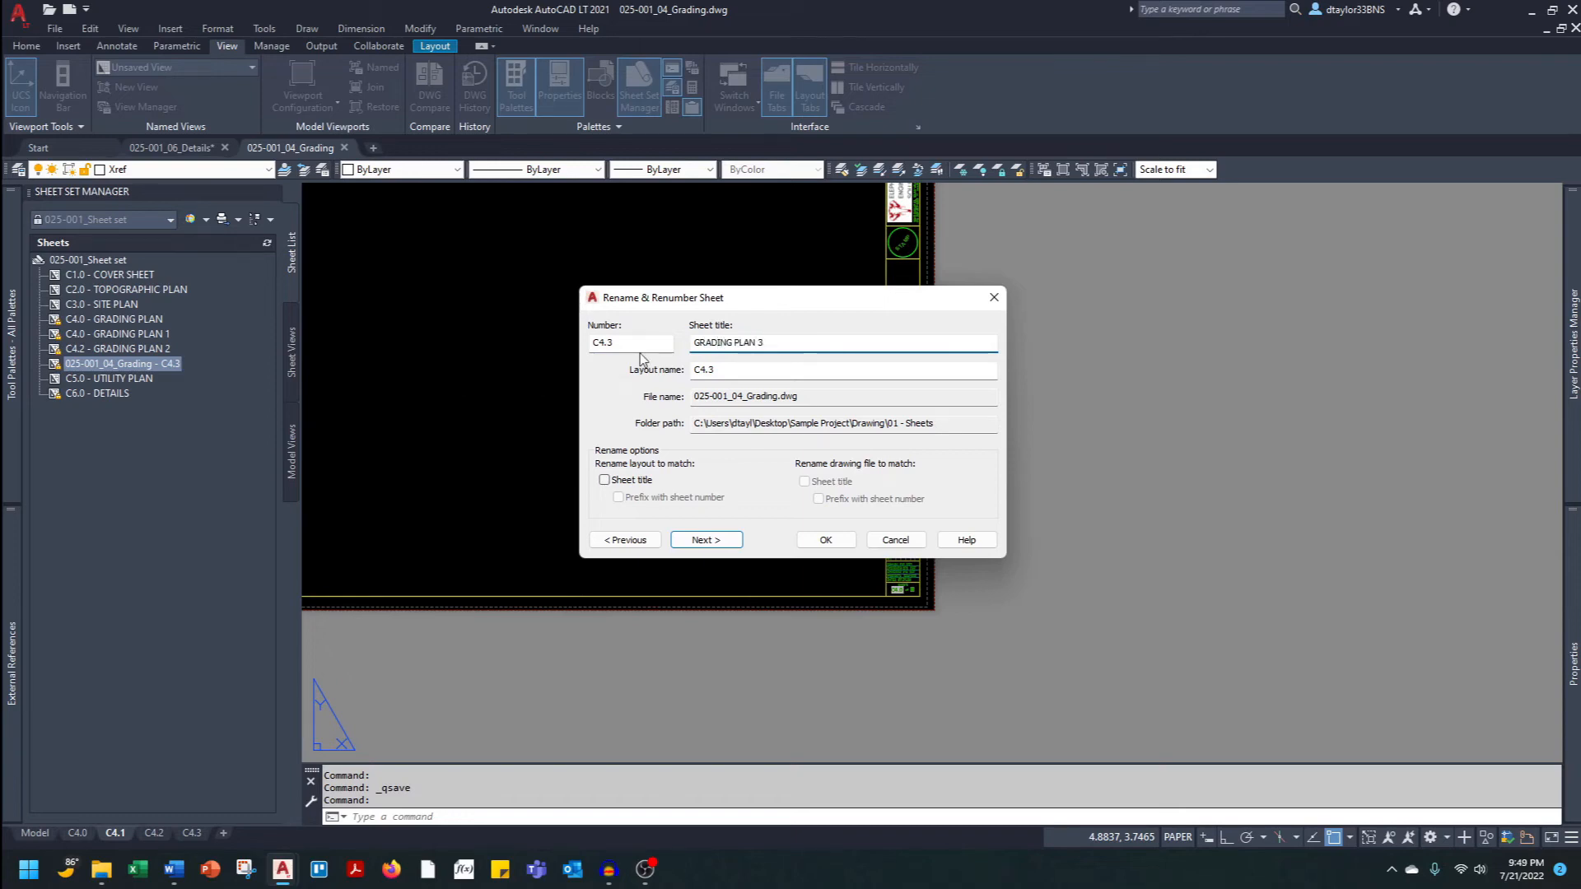
# Retitle sheet C4.0 - GRADING PLAN as OVERALL GRADING PLAN and correct the number of GRADING PLAN 1 to C4.1.
pyautogui.click(648, 540)
pyautogui.click(648, 540)
pyautogui.click(648, 540)
pyautogui.moveTo(773, 342); pyautogui.dragTo(610, 345)
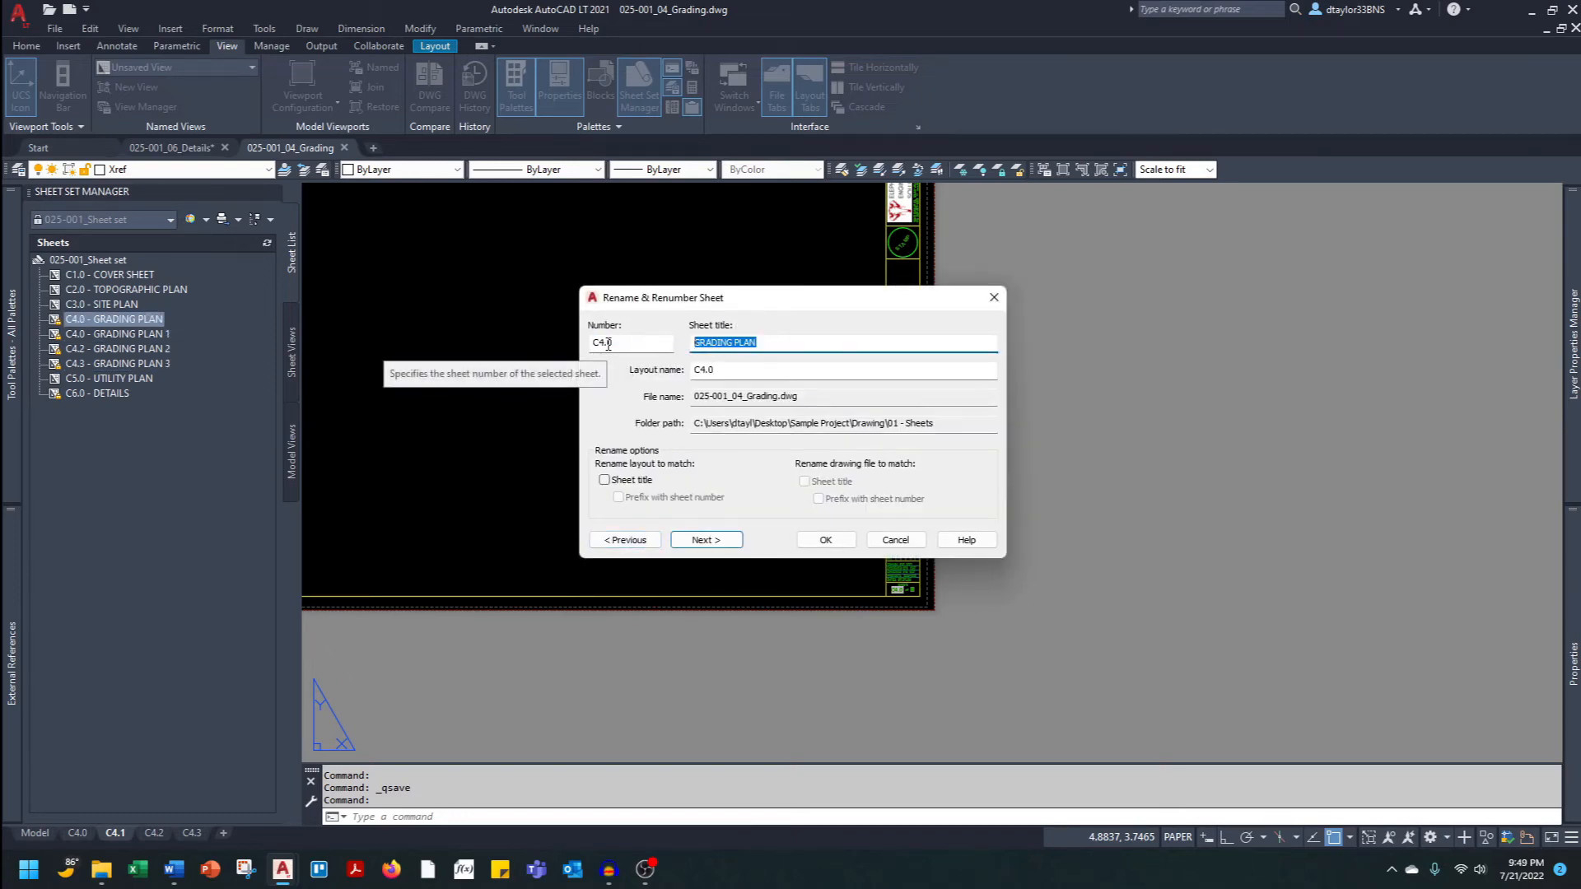
pyautogui.write('OVERALL GRADING P')
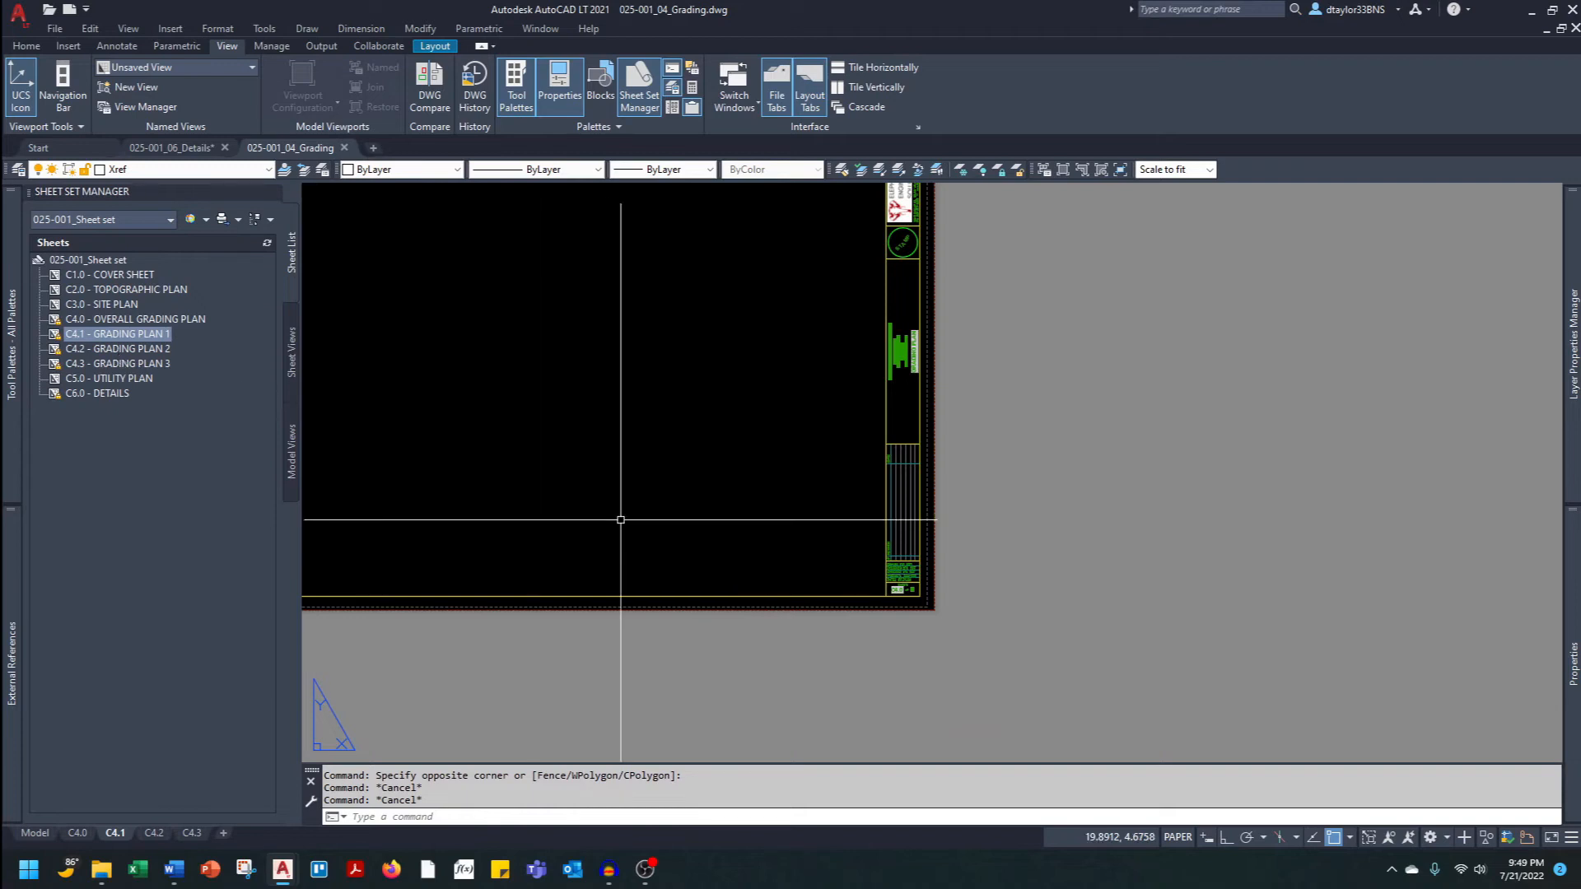
pyautogui.click(660, 580)
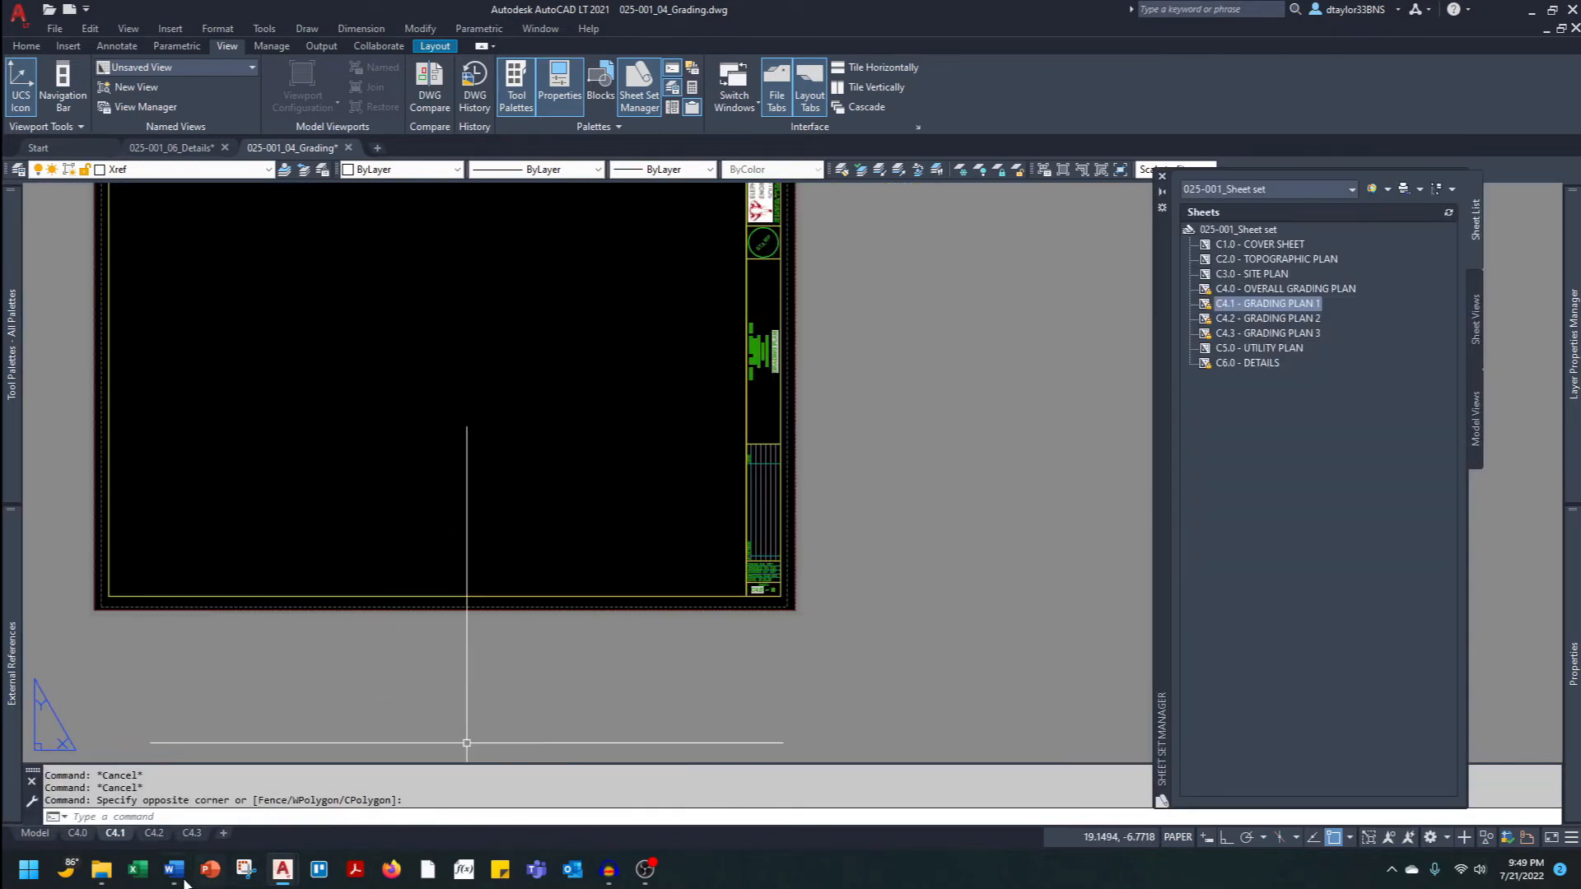
# Check the sheet title and number in the title blocks of layouts C4.0 and C4.1.
pyautogui.click(78, 833)
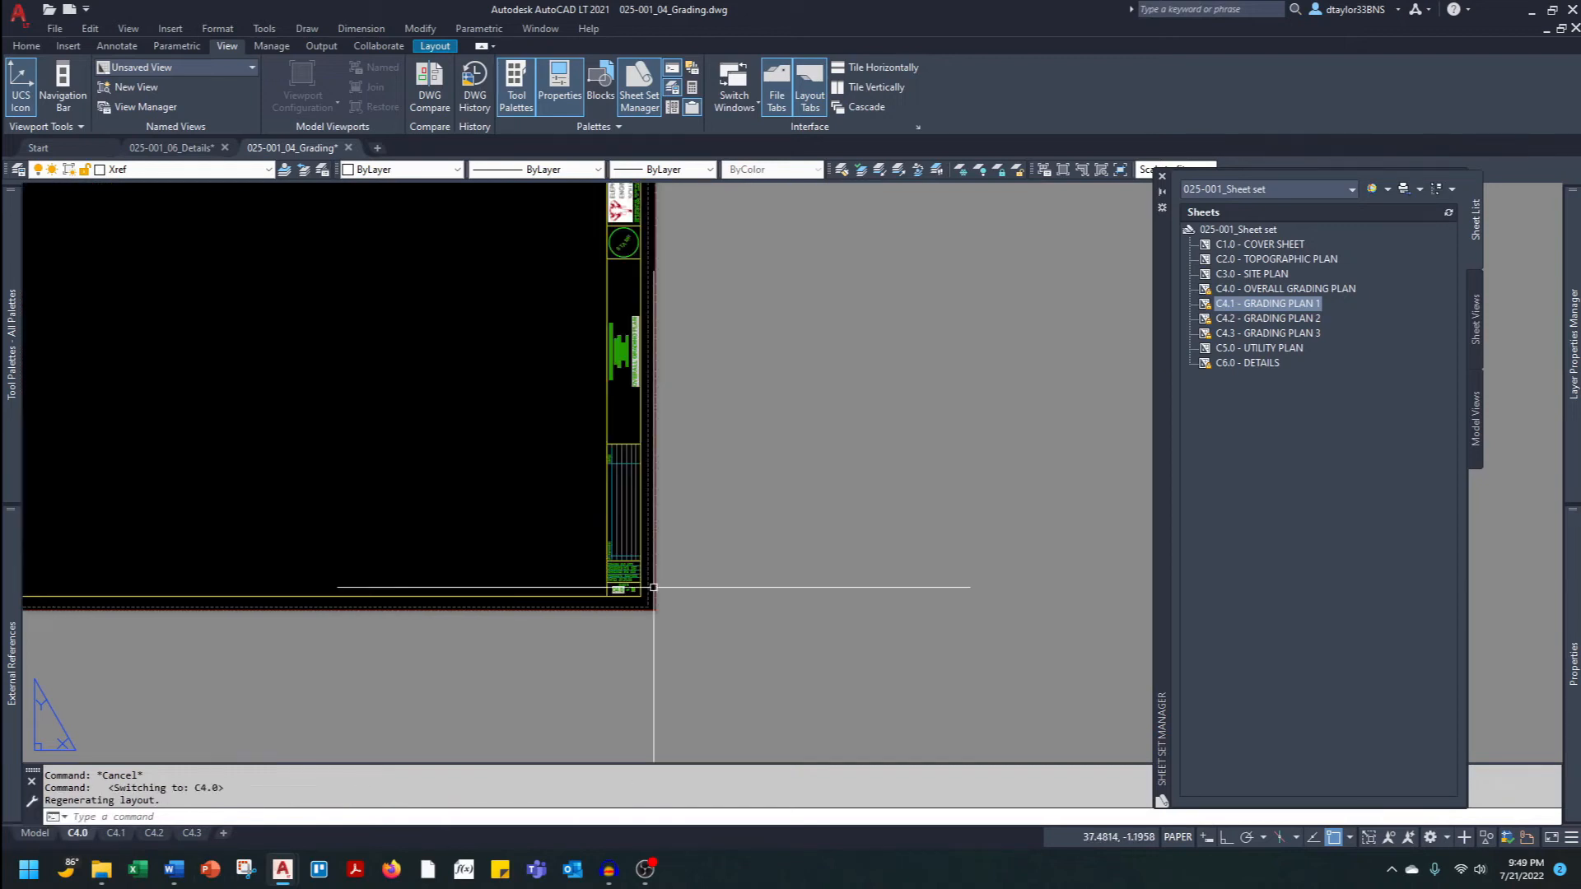
pyautogui.scroll(2, 608, 406)
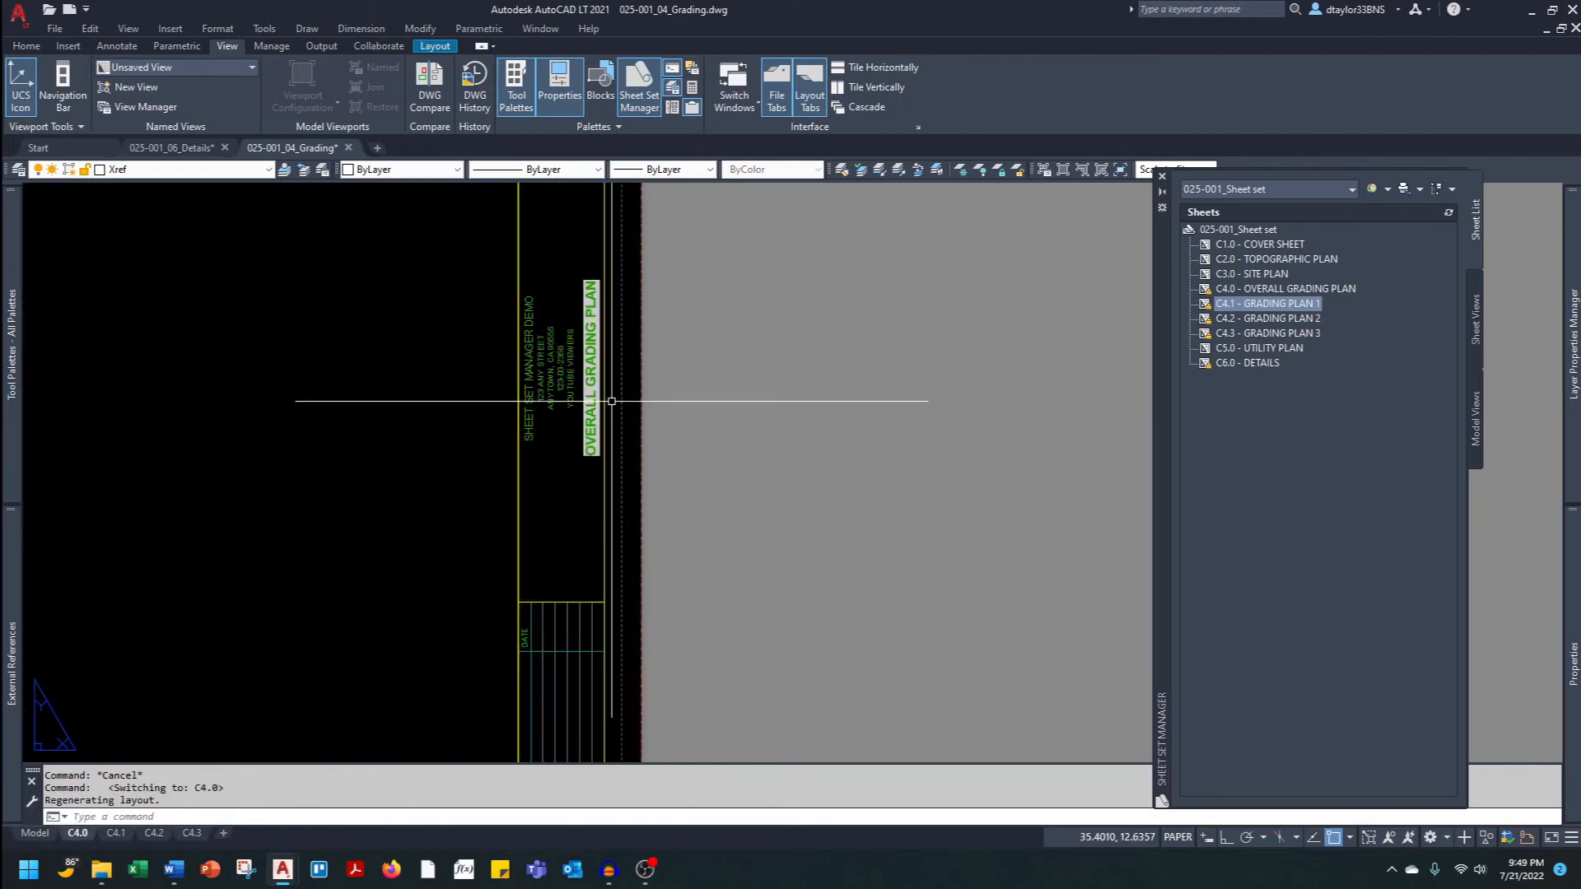
pyautogui.click(115, 832)
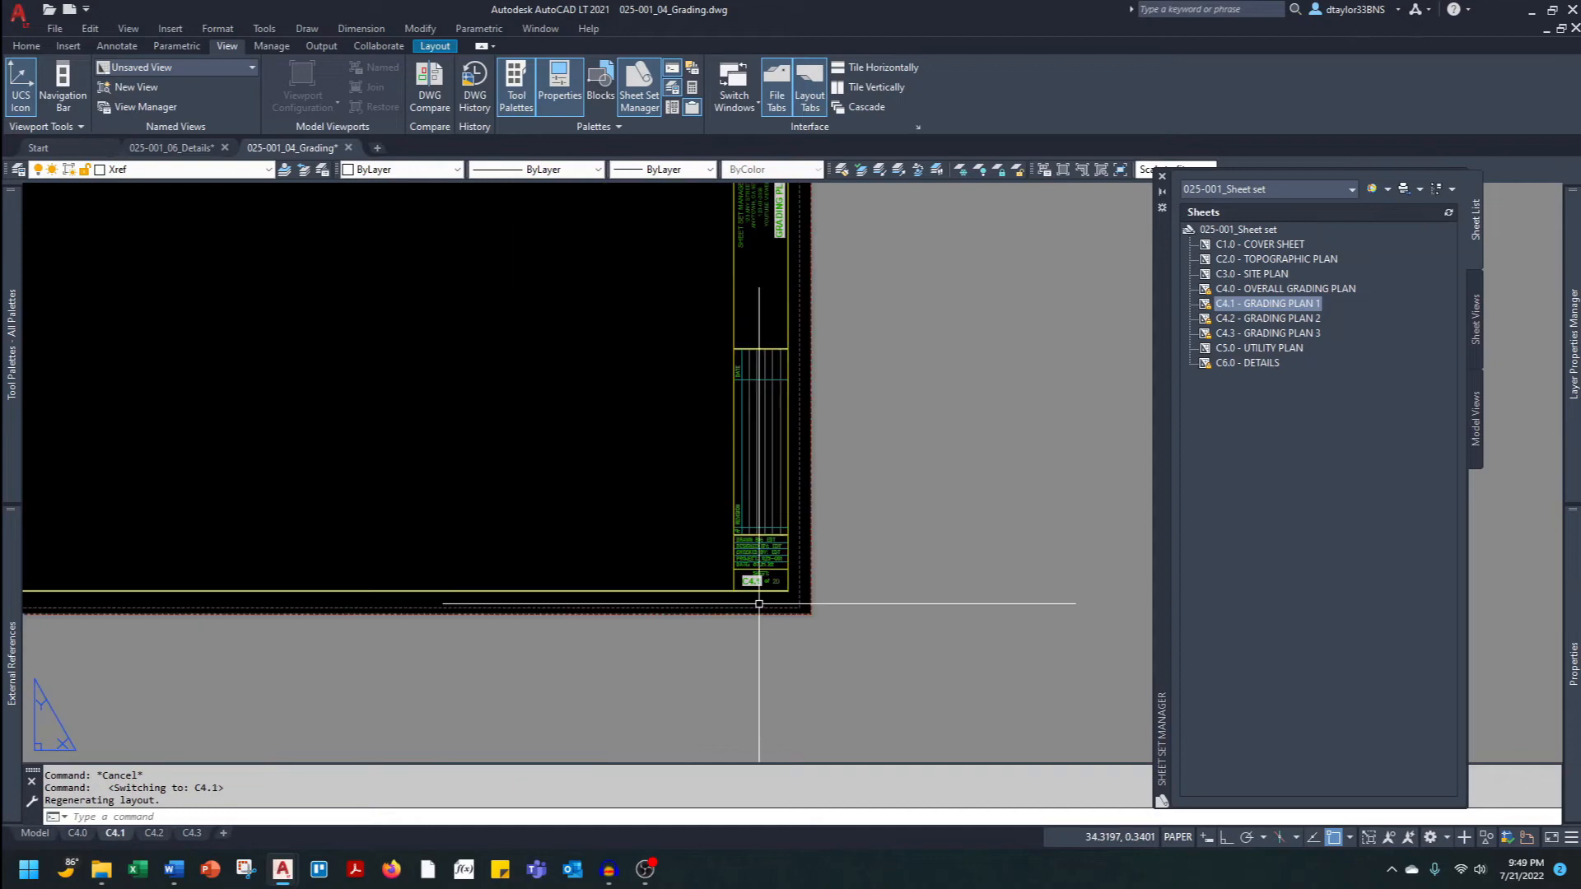
pyautogui.scroll(-1, 756, 596)
pyautogui.scroll(3, 723, 452)
pyautogui.scroll(-3, 723, 452)
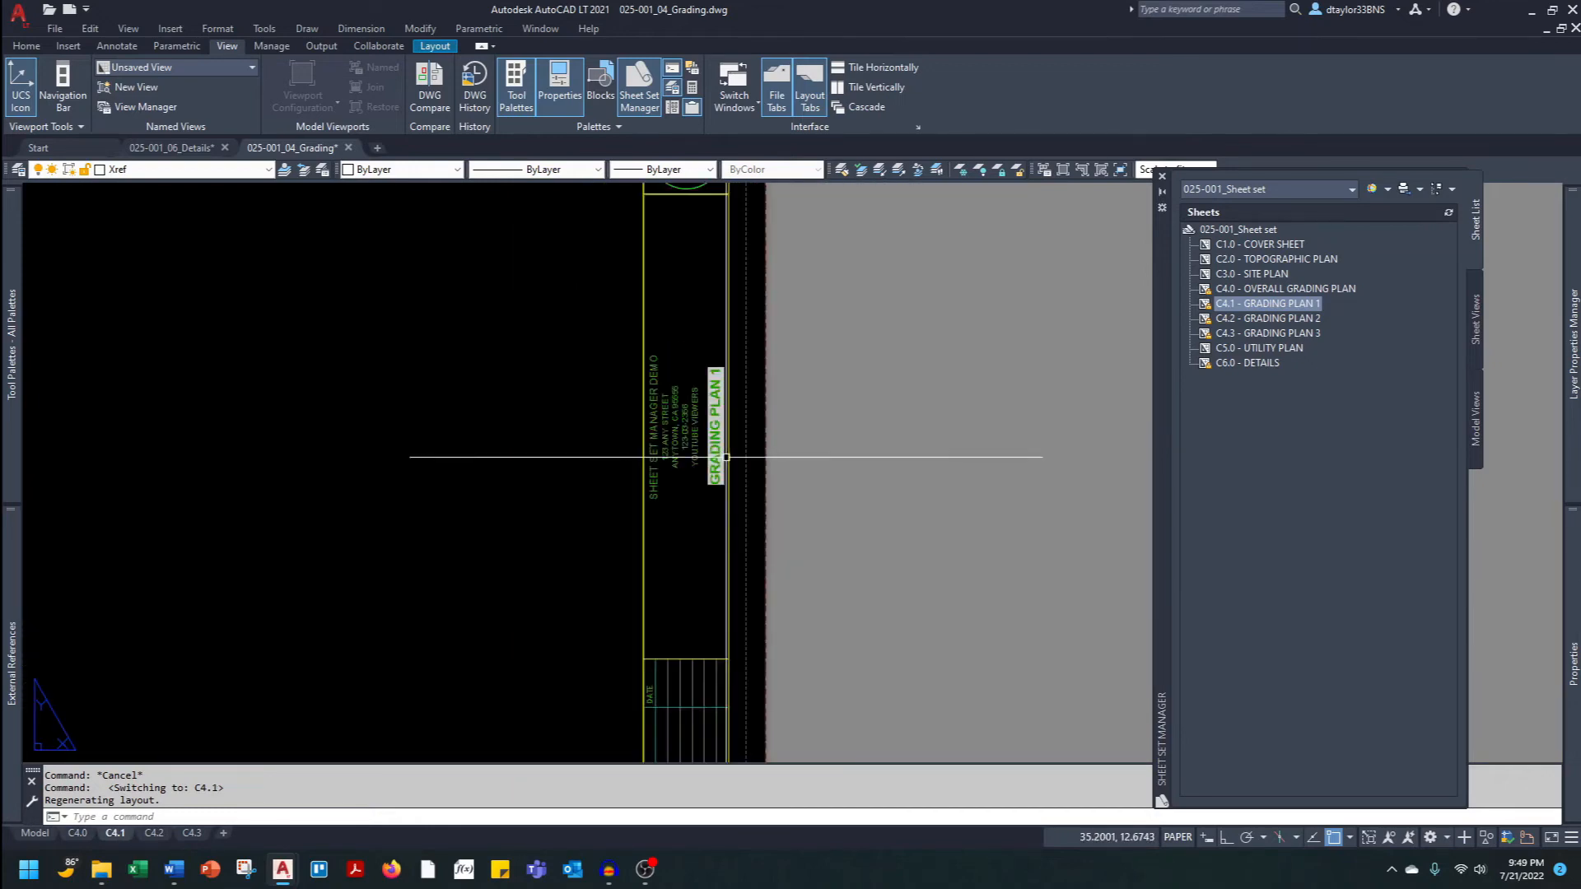
pyautogui.scroll(-1, 424, 743)
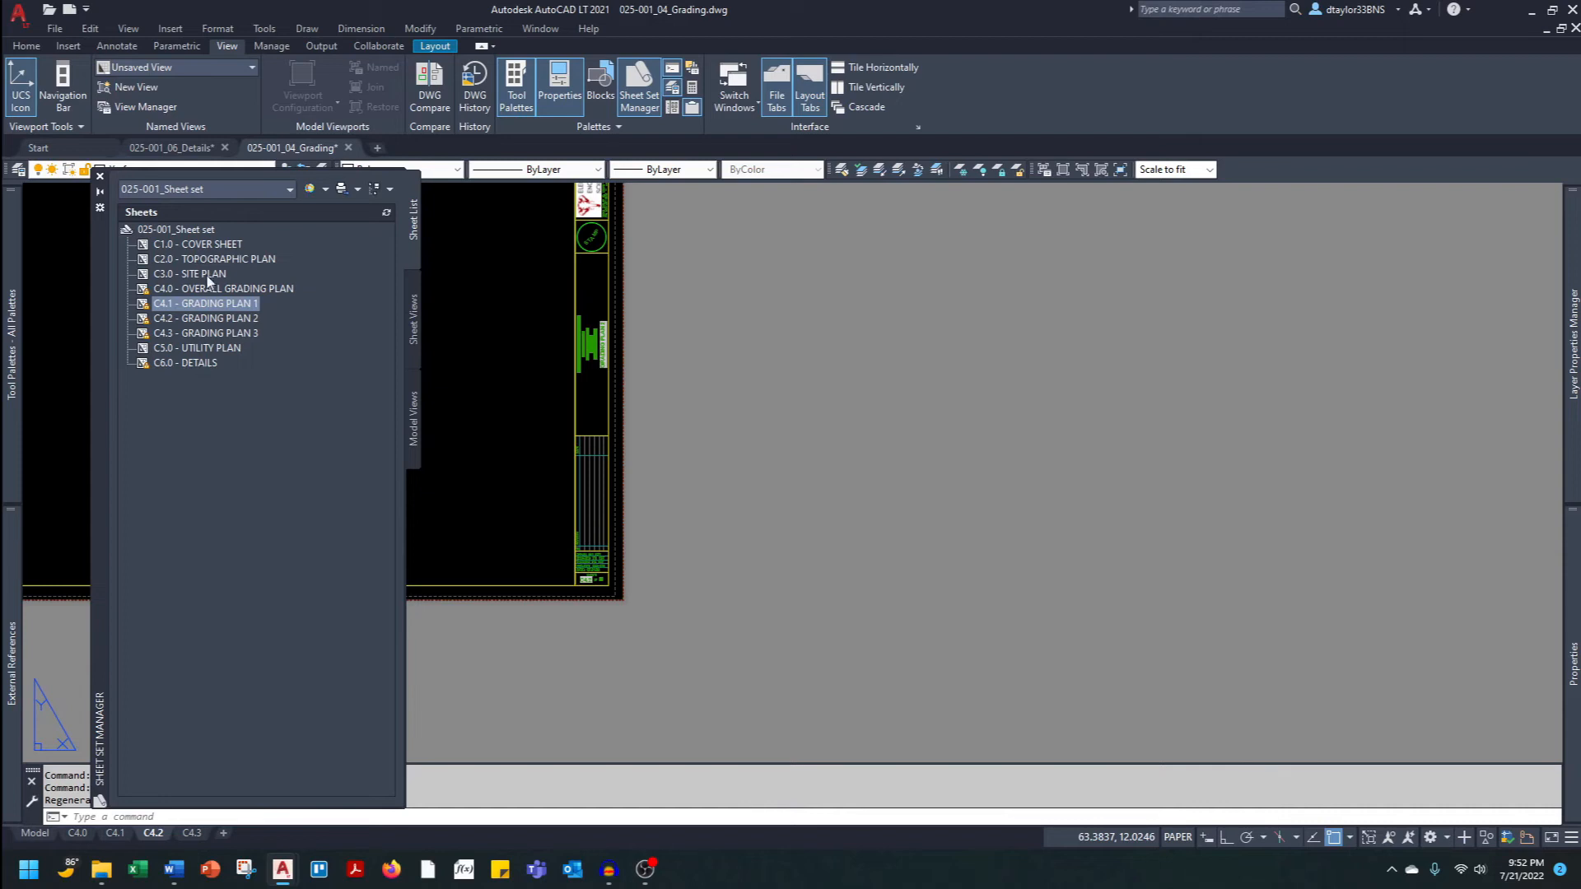
# Create a new subset named GRADING in the 025-001 sheet set.
pyautogui.moveTo(206, 326)
pyautogui.rightClick(186, 230)
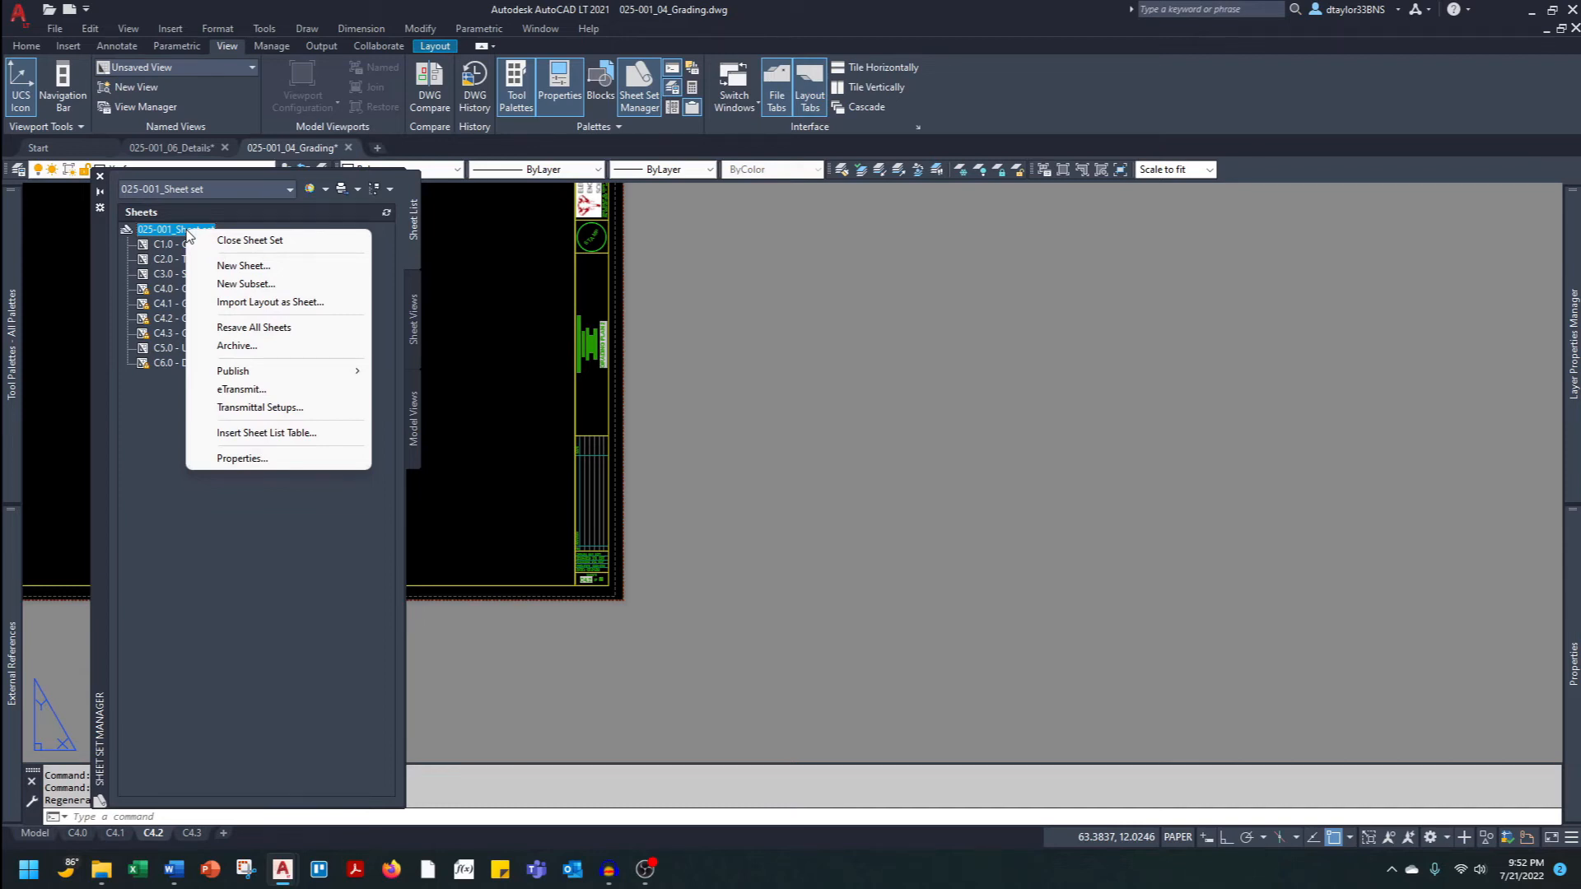
pyautogui.click(238, 284)
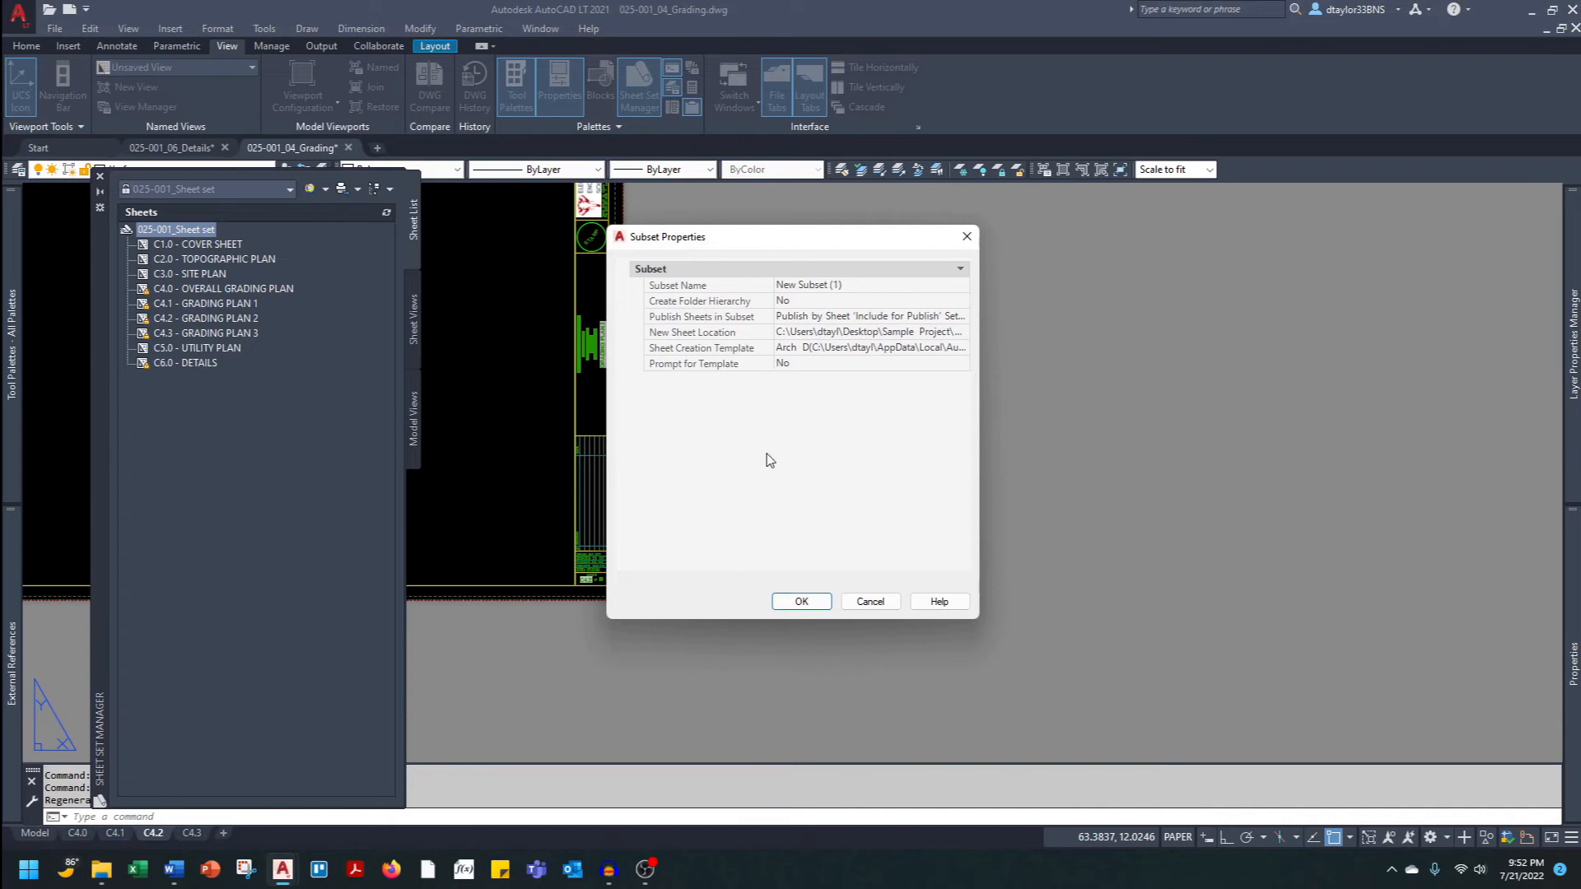
pyautogui.click(865, 285)
pyautogui.write('GRADING')
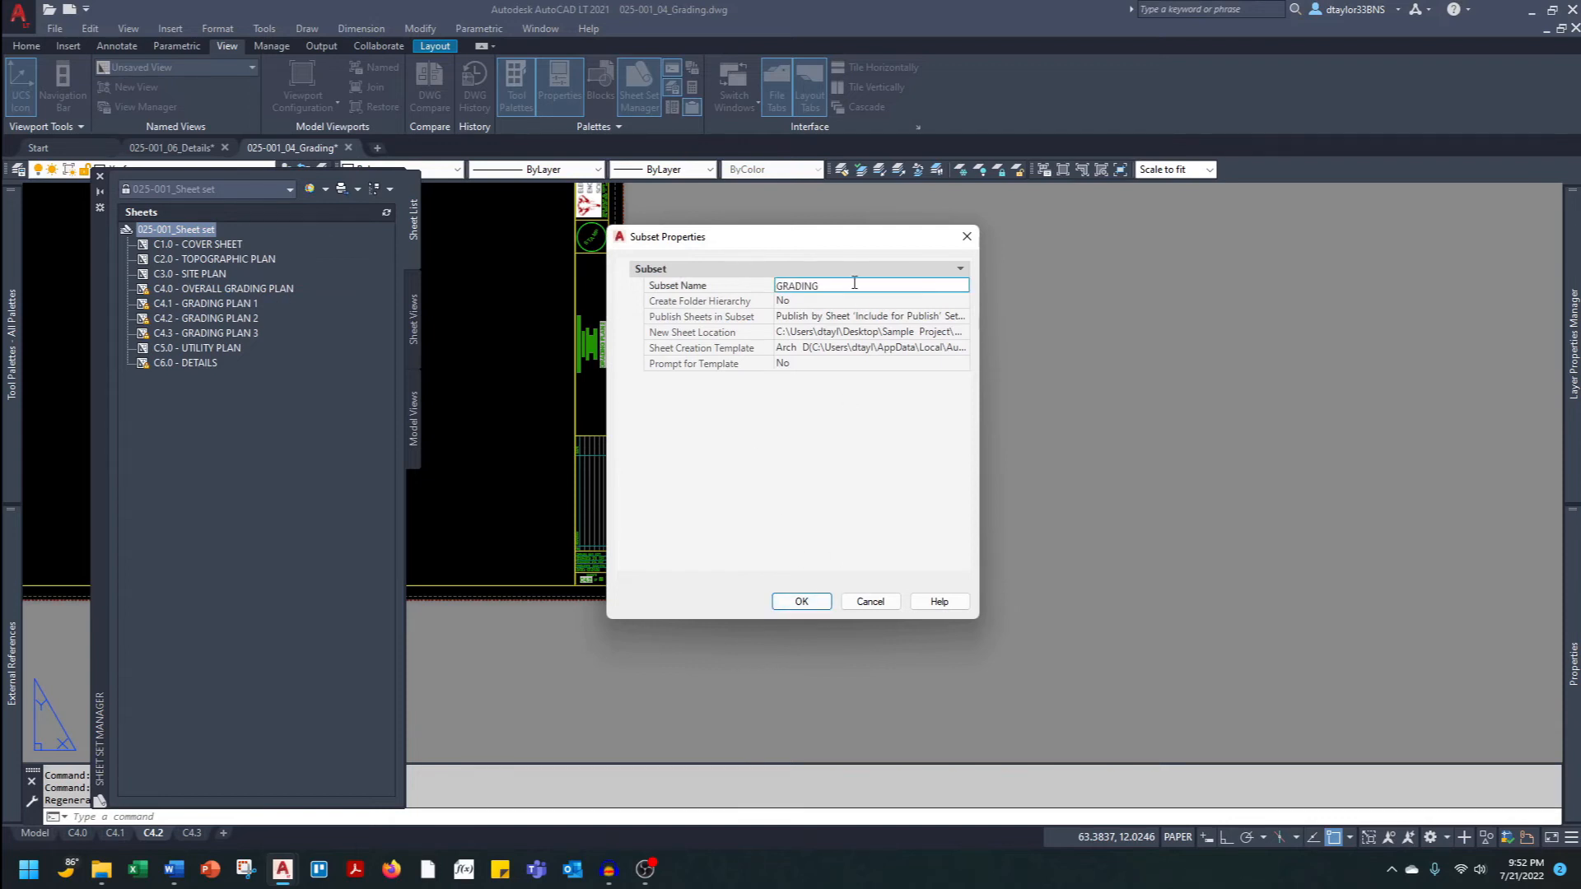
pyautogui.press('Return')
# Move sheets C4.0 to C4.3 into the GRADING subset and place the subset directly below C3.0 - SITE PLAN.
pyautogui.click(205, 290)
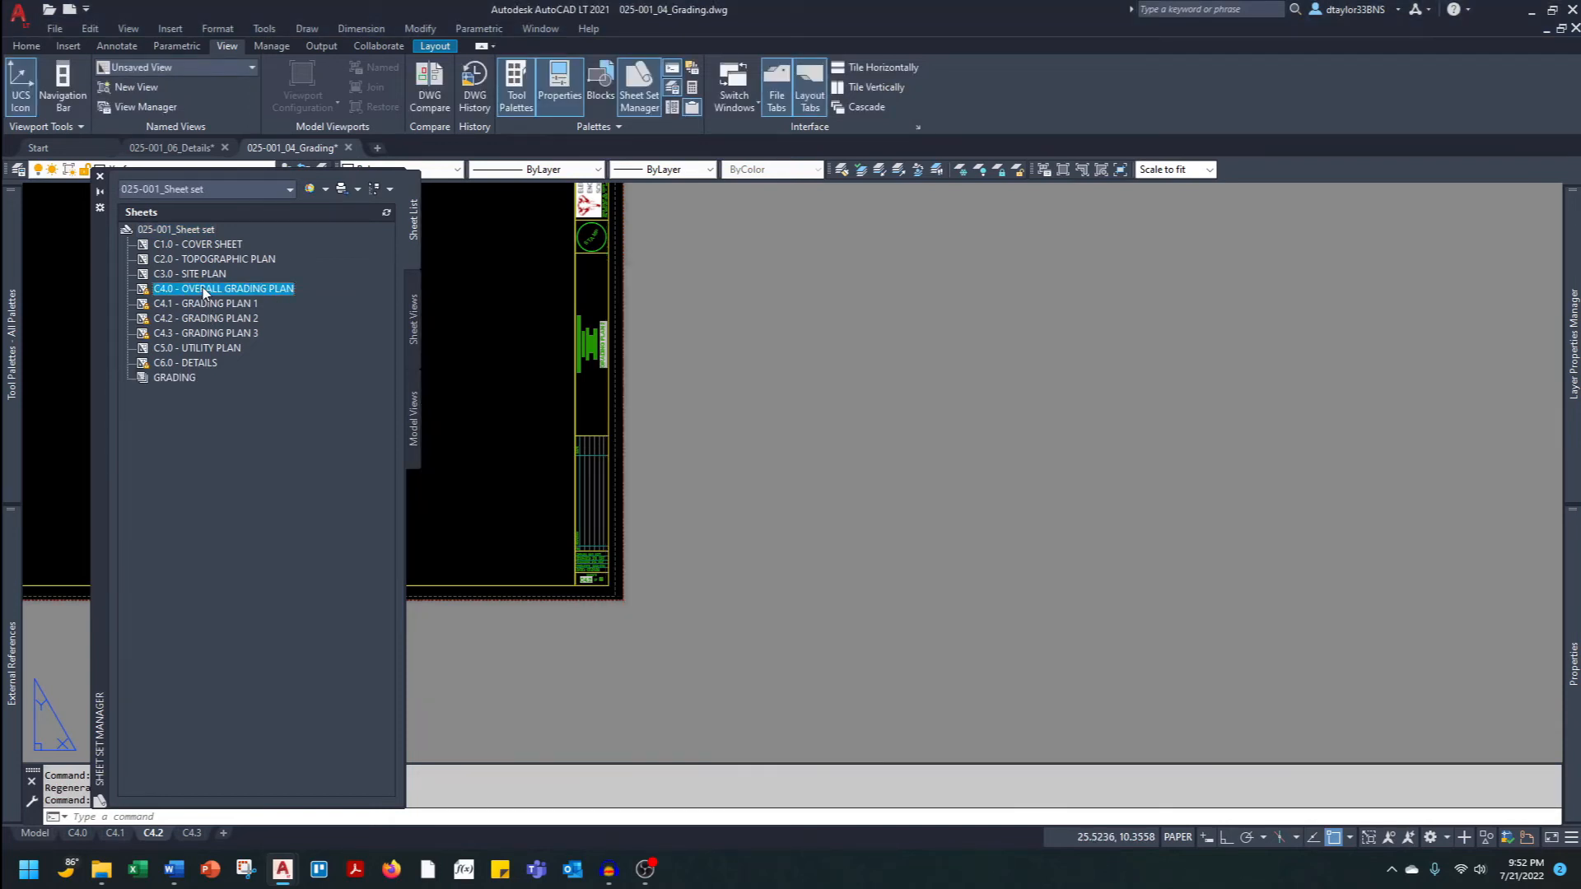
pyautogui.keyDown('shift'); pyautogui.click(216, 333); pyautogui.keyUp('shift')
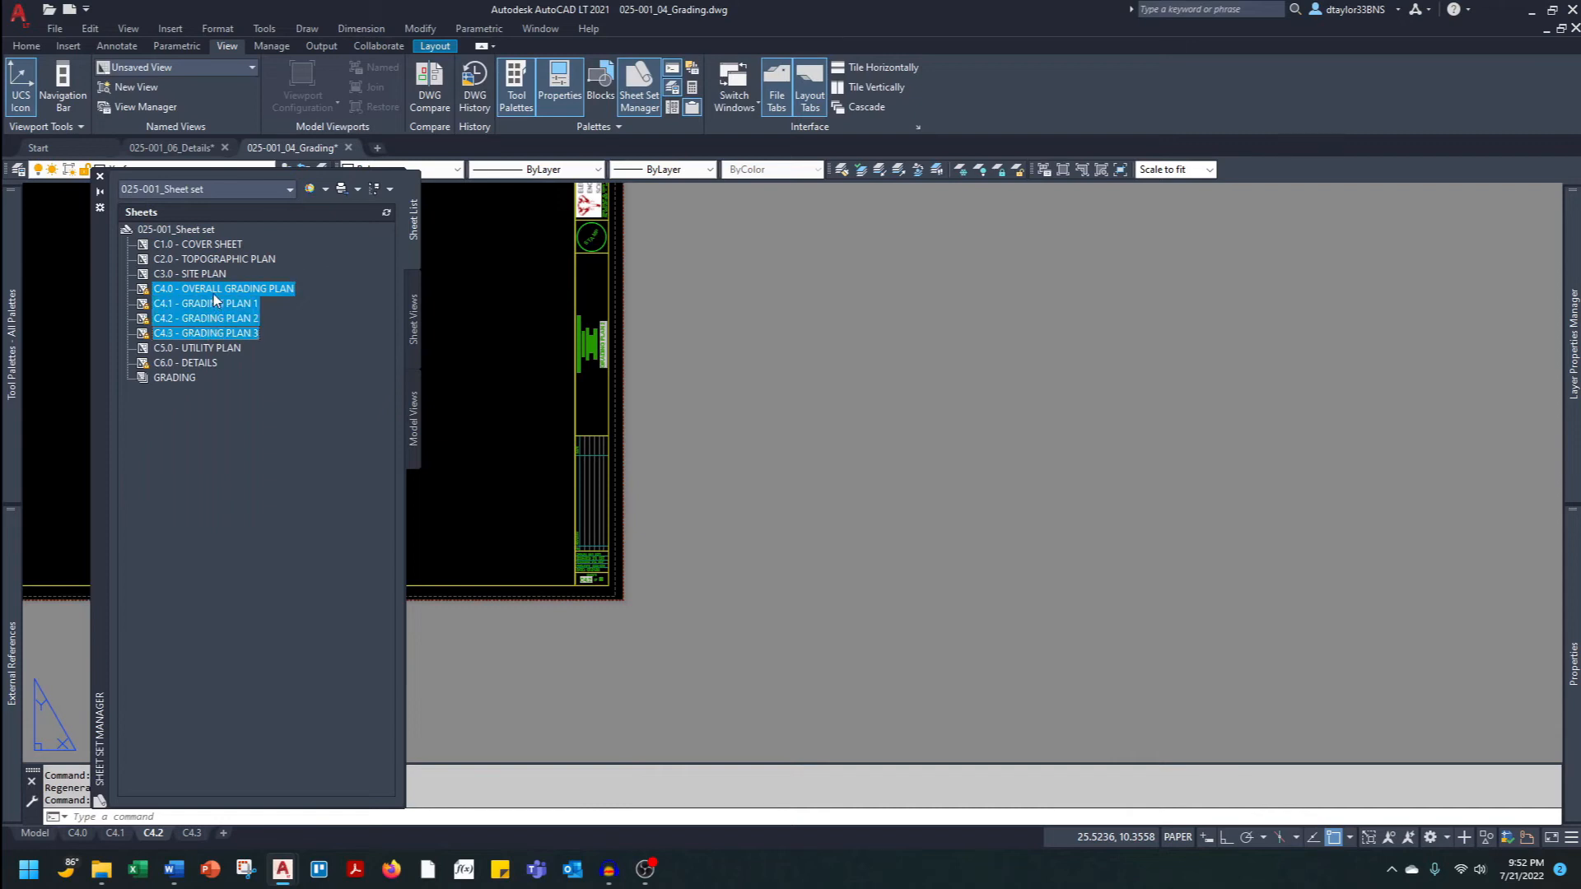
pyautogui.moveTo(216, 301); pyautogui.dragTo(169, 378)
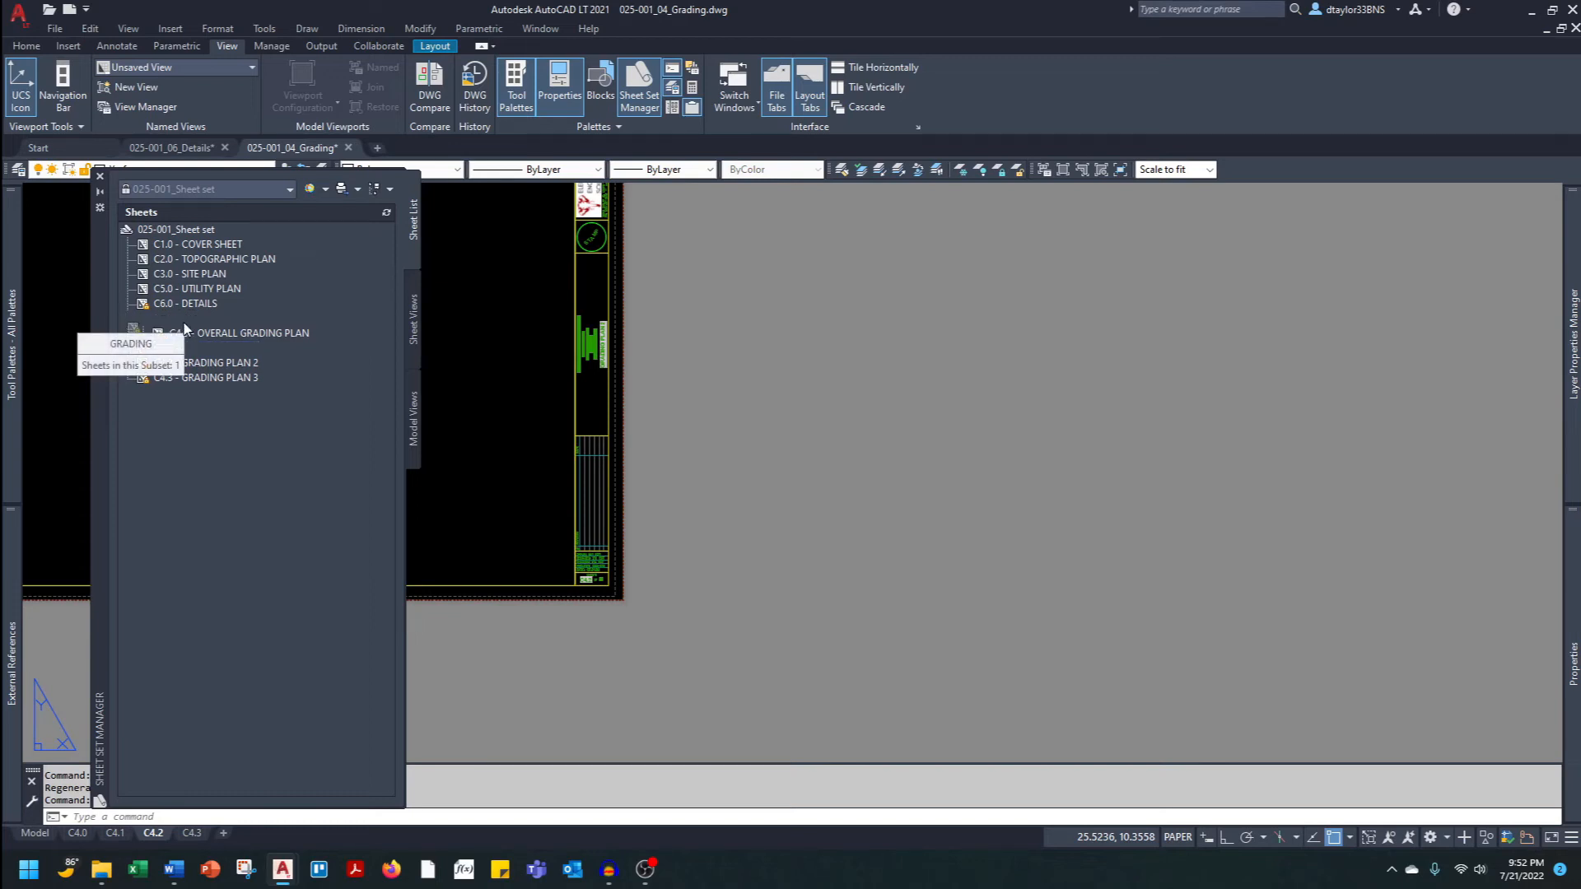
pyautogui.moveTo(177, 320); pyautogui.dragTo(202, 283)
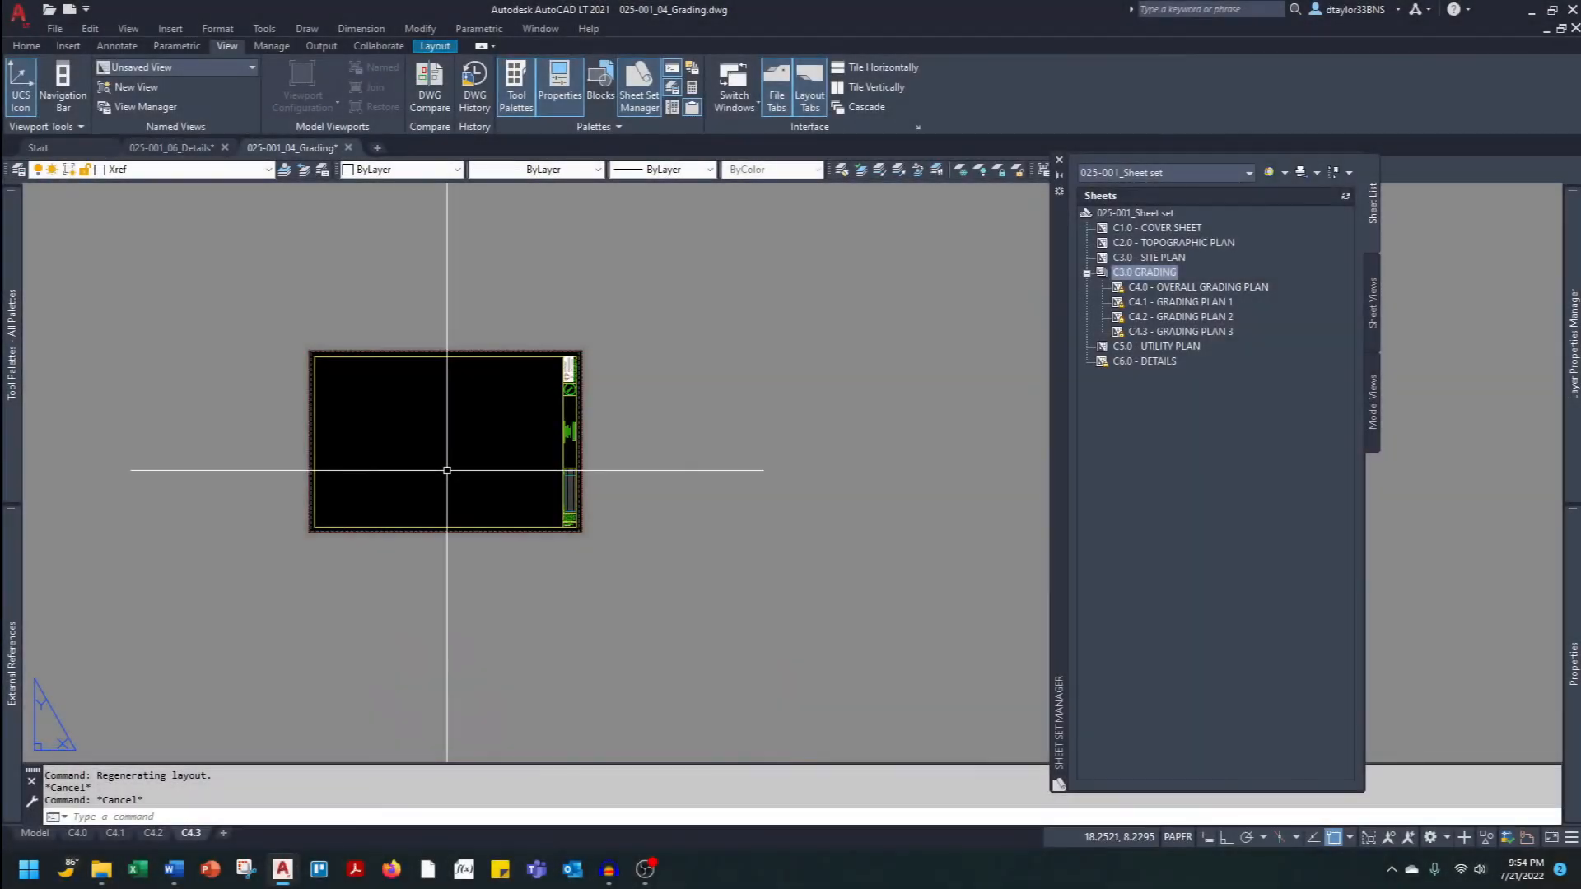
# Insert the Standard Annotation Blocks from the tool palette inside the border of layout C4.3, near the title block.
pyautogui.scroll(2, 447, 470)
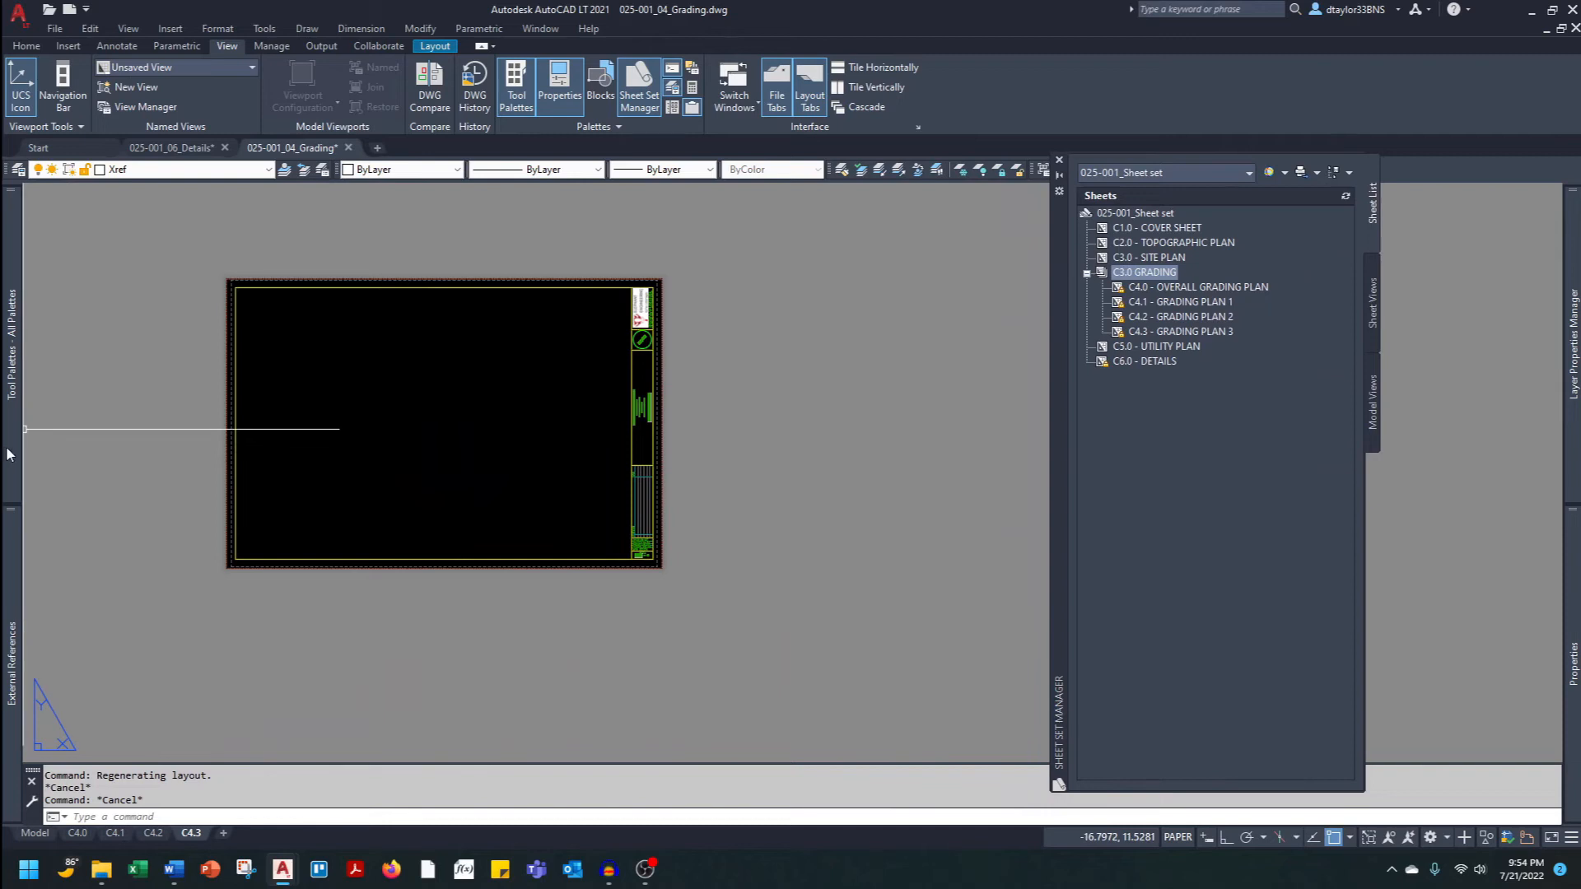
pyautogui.moveTo(10, 455)
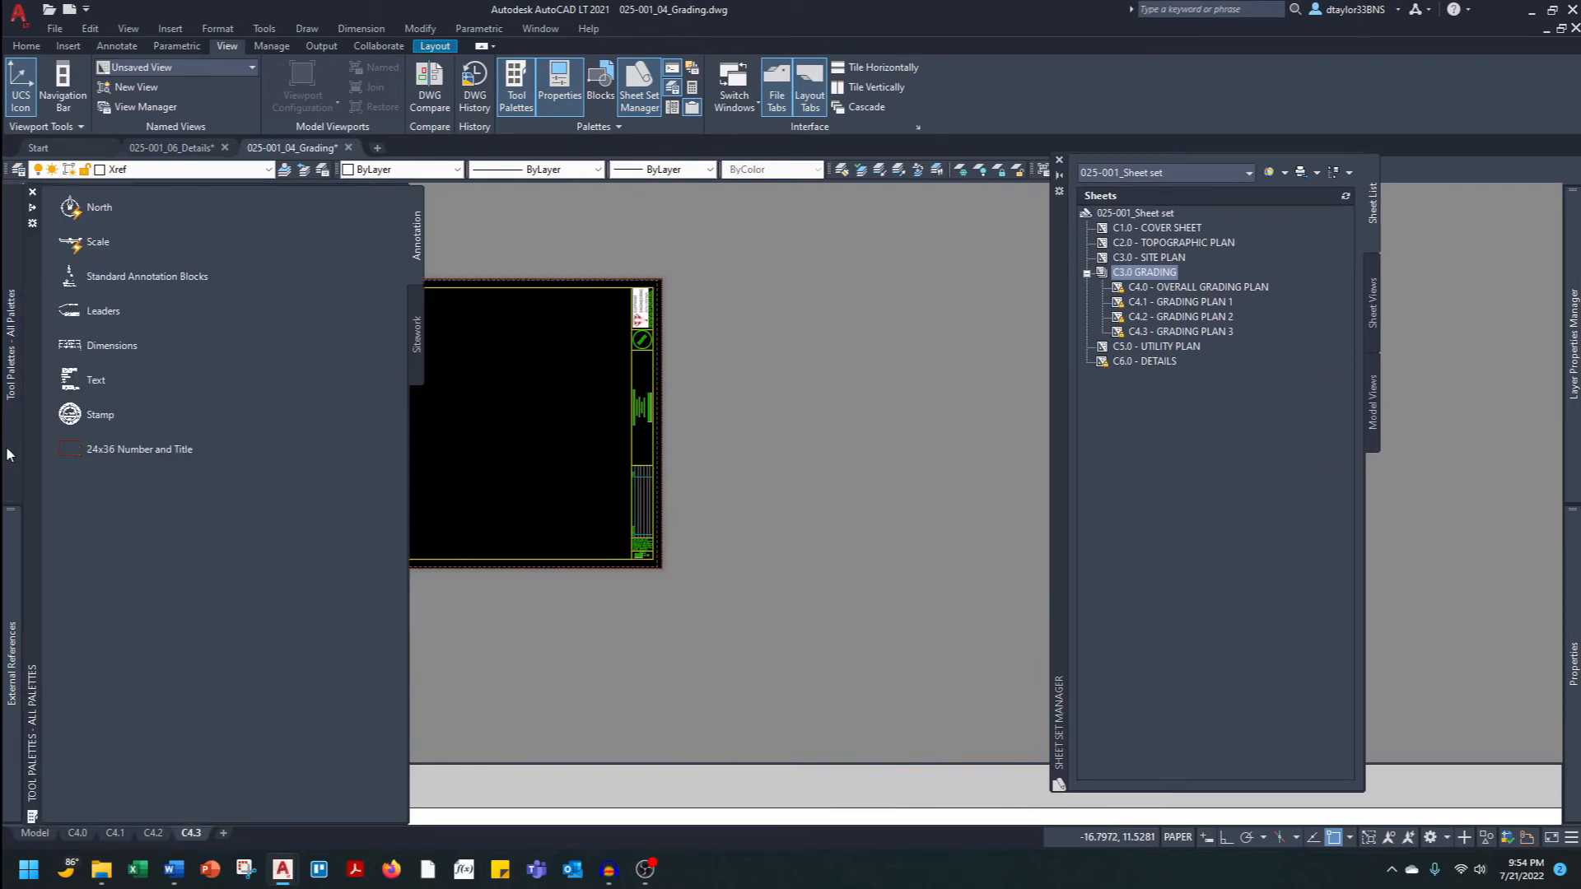
pyautogui.click(124, 275)
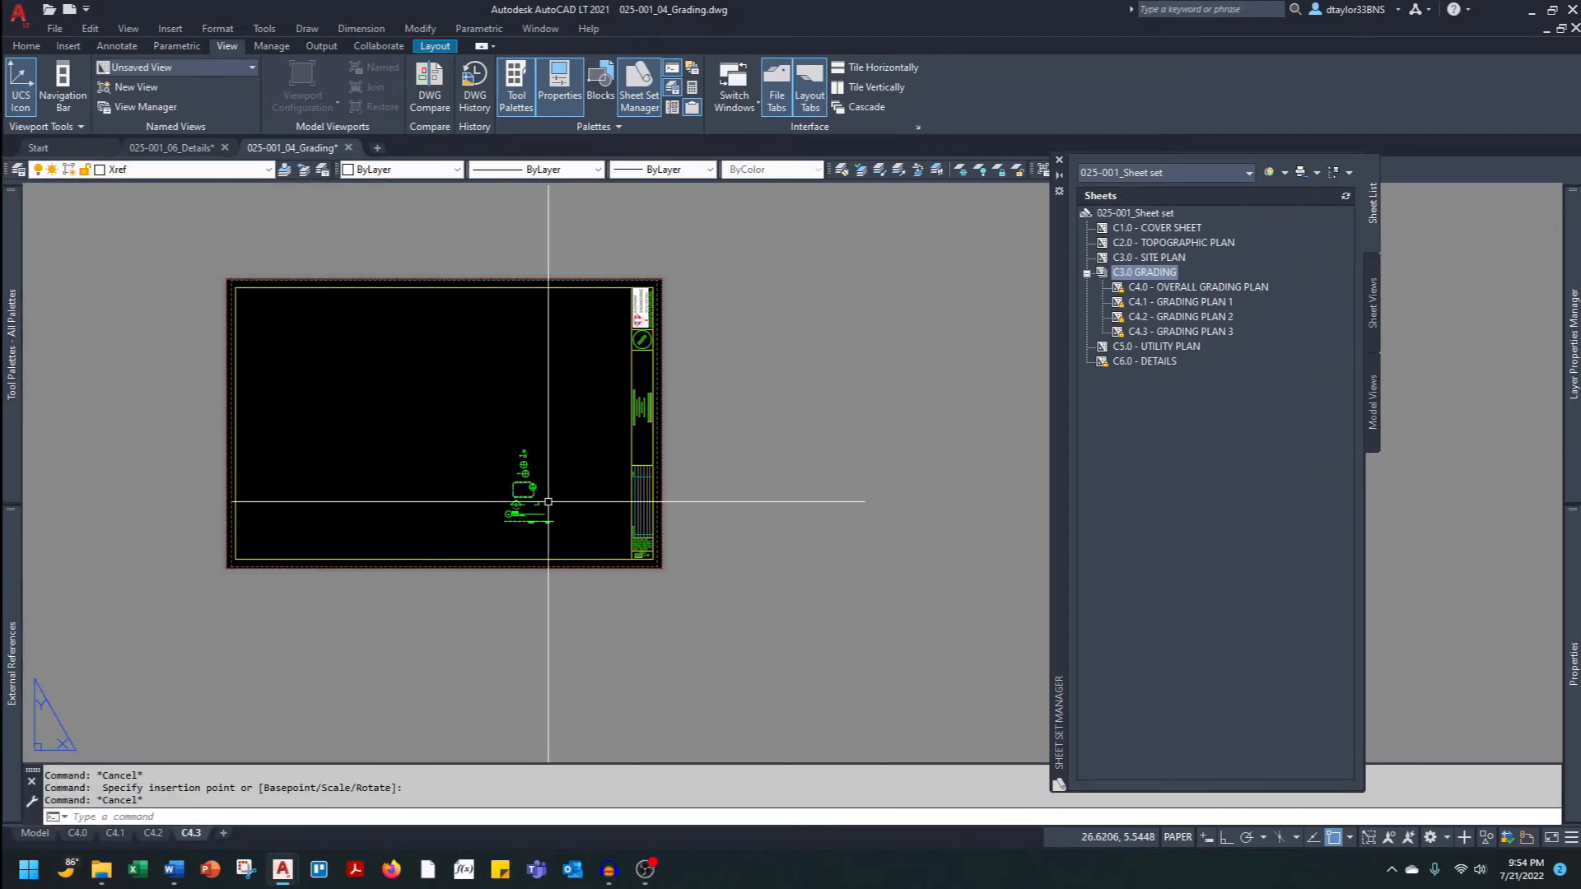
pyautogui.scroll(3, 537, 499)
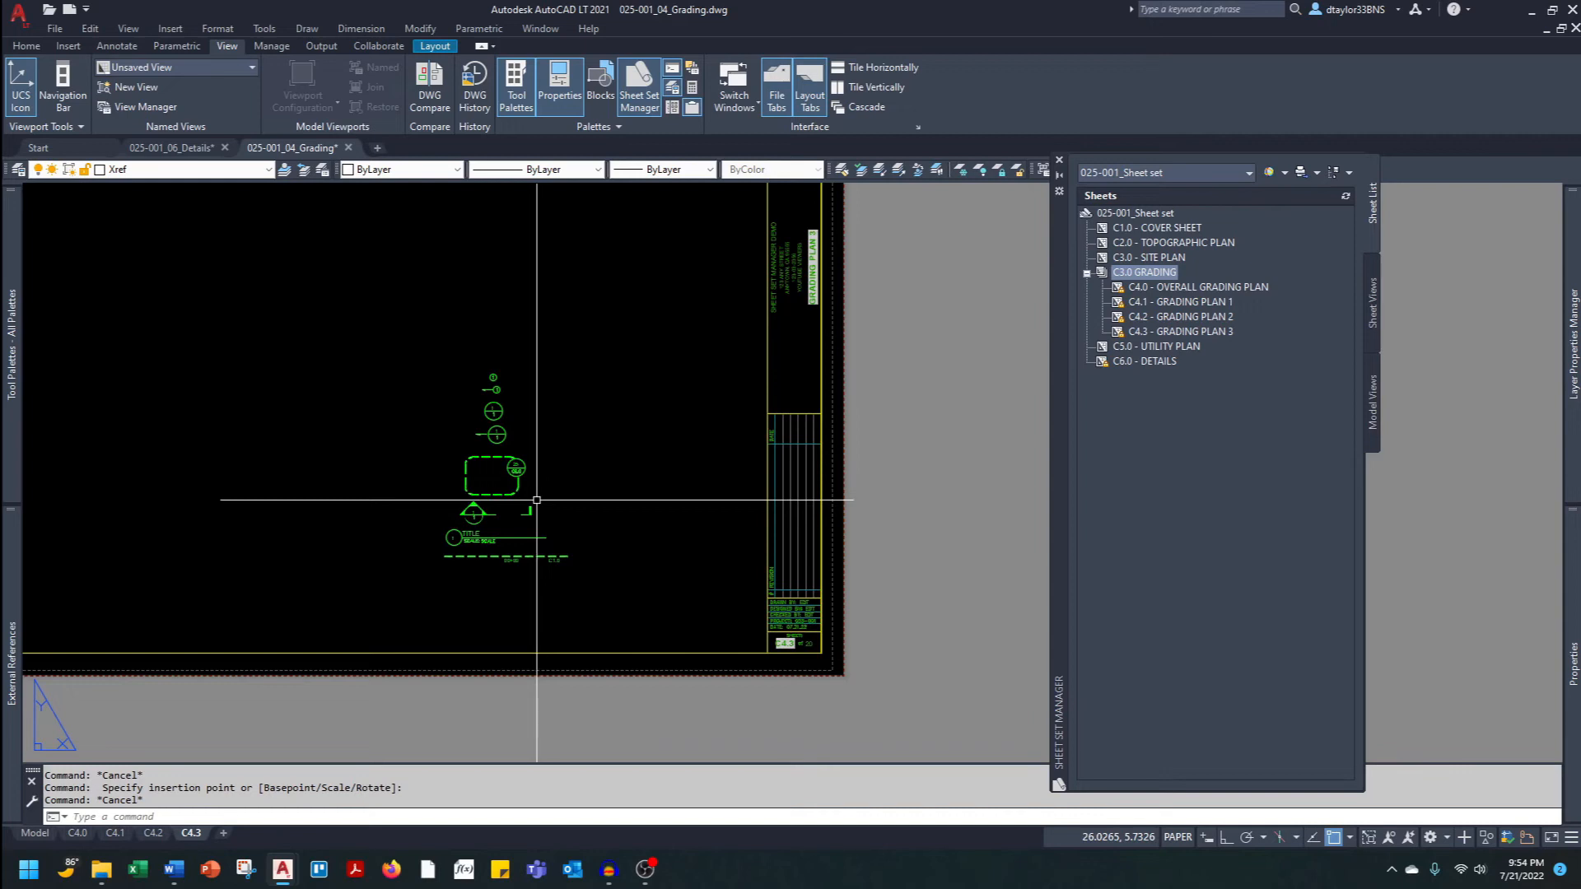
pyautogui.press('Escape')
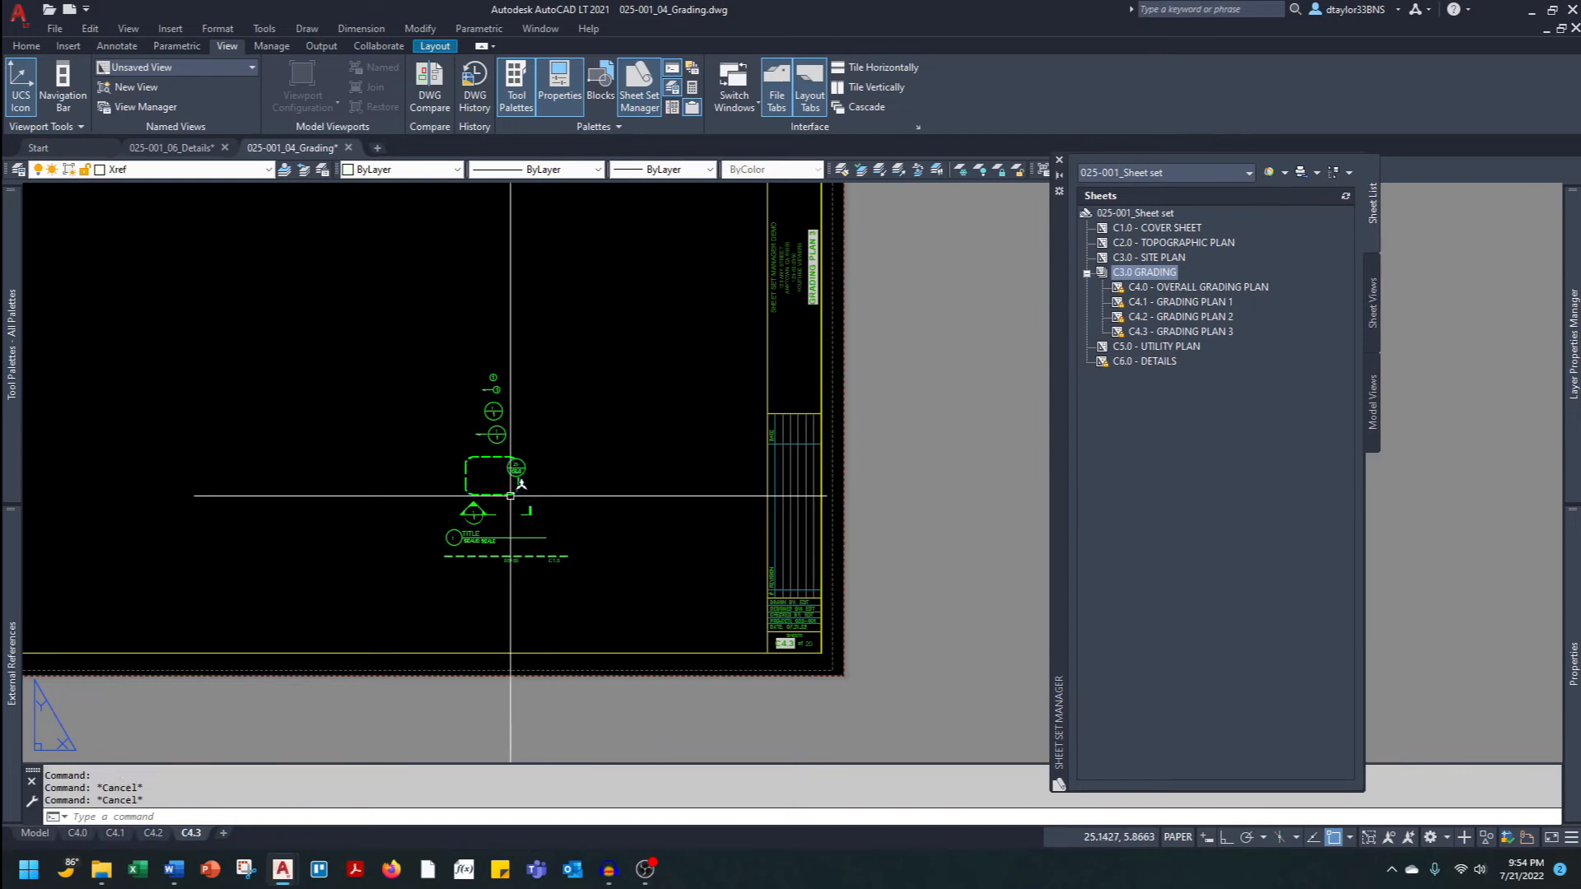
# Reposition the bubble of the detail callout with leader so that it sits up and to the right of its arrowhead.
pyautogui.scroll(3, 514, 486)
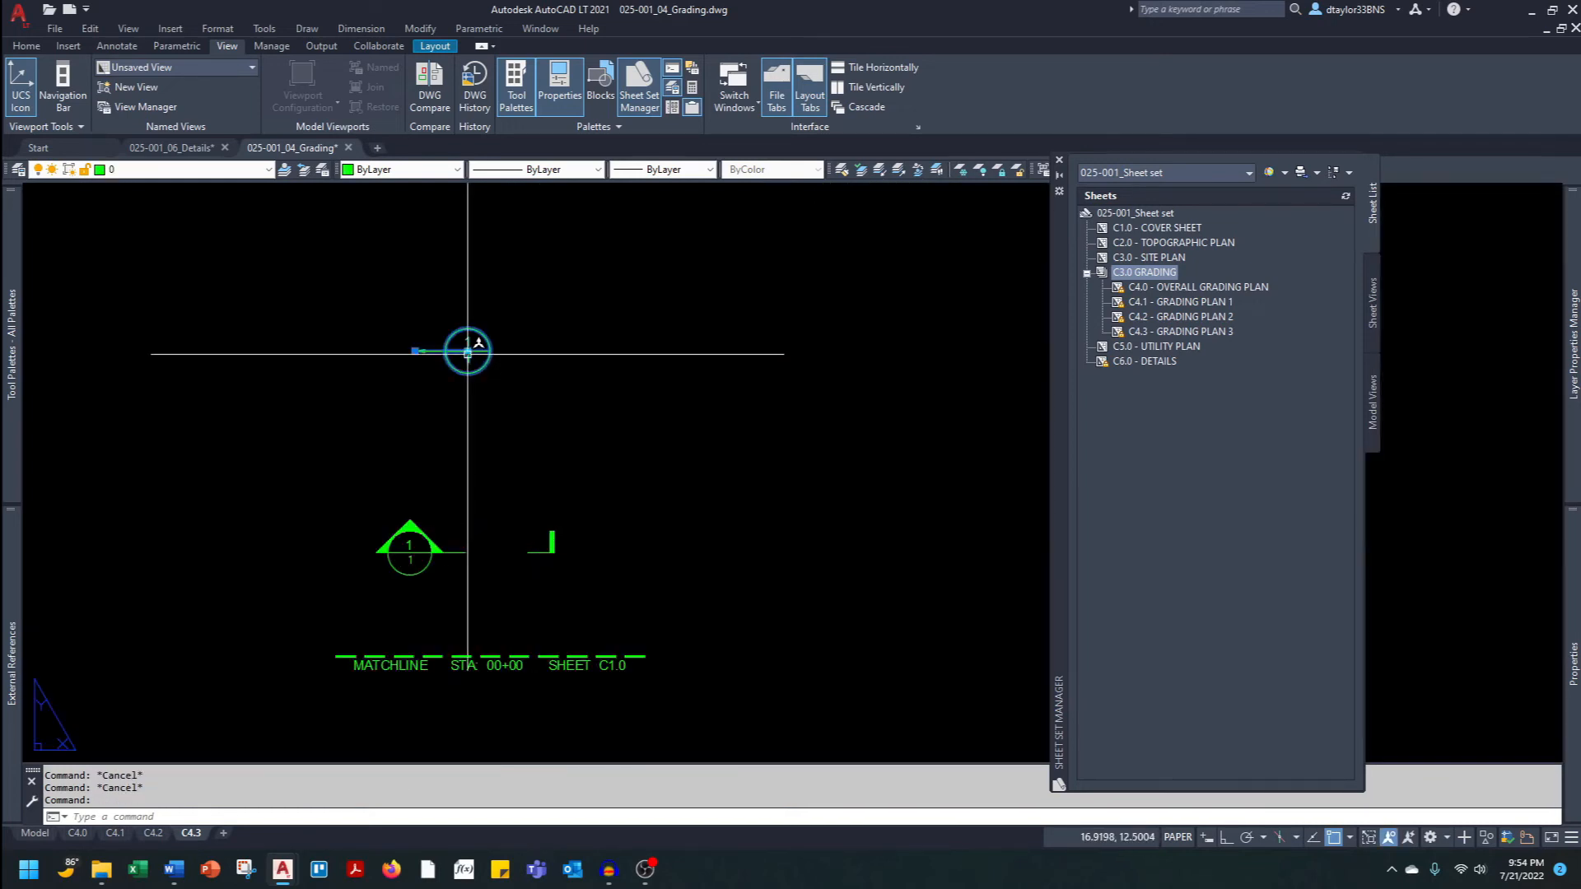
pyautogui.click(468, 353)
pyautogui.click(600, 258)
pyautogui.press('Escape')
pyautogui.moveTo(596, 322); pyautogui.dragTo(550, 428, button='middle')
pyautogui.press('Escape')
pyautogui.click(561, 368)
pyautogui.click(554, 366)
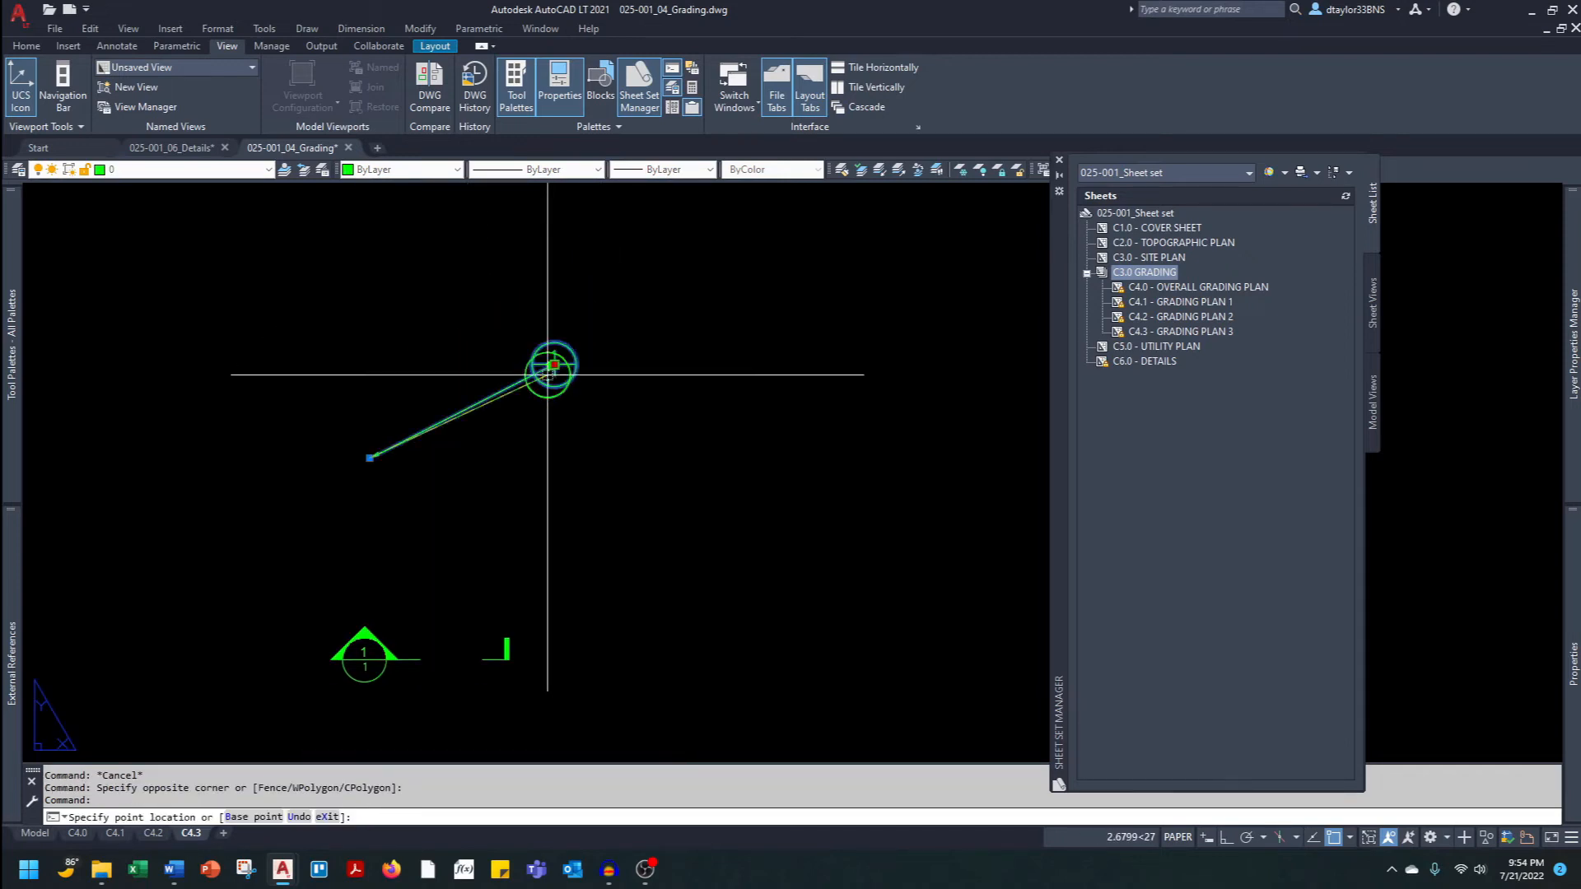
pyautogui.click(478, 431)
pyautogui.press('Escape')
# Edit the detail callout's attributes and set its detail number (DTL) to 4.
pyautogui.scroll(3, 478, 457)
pyautogui.click(484, 410)
pyautogui.write('ed')
pyautogui.press('space')
pyautogui.click(772, 445)
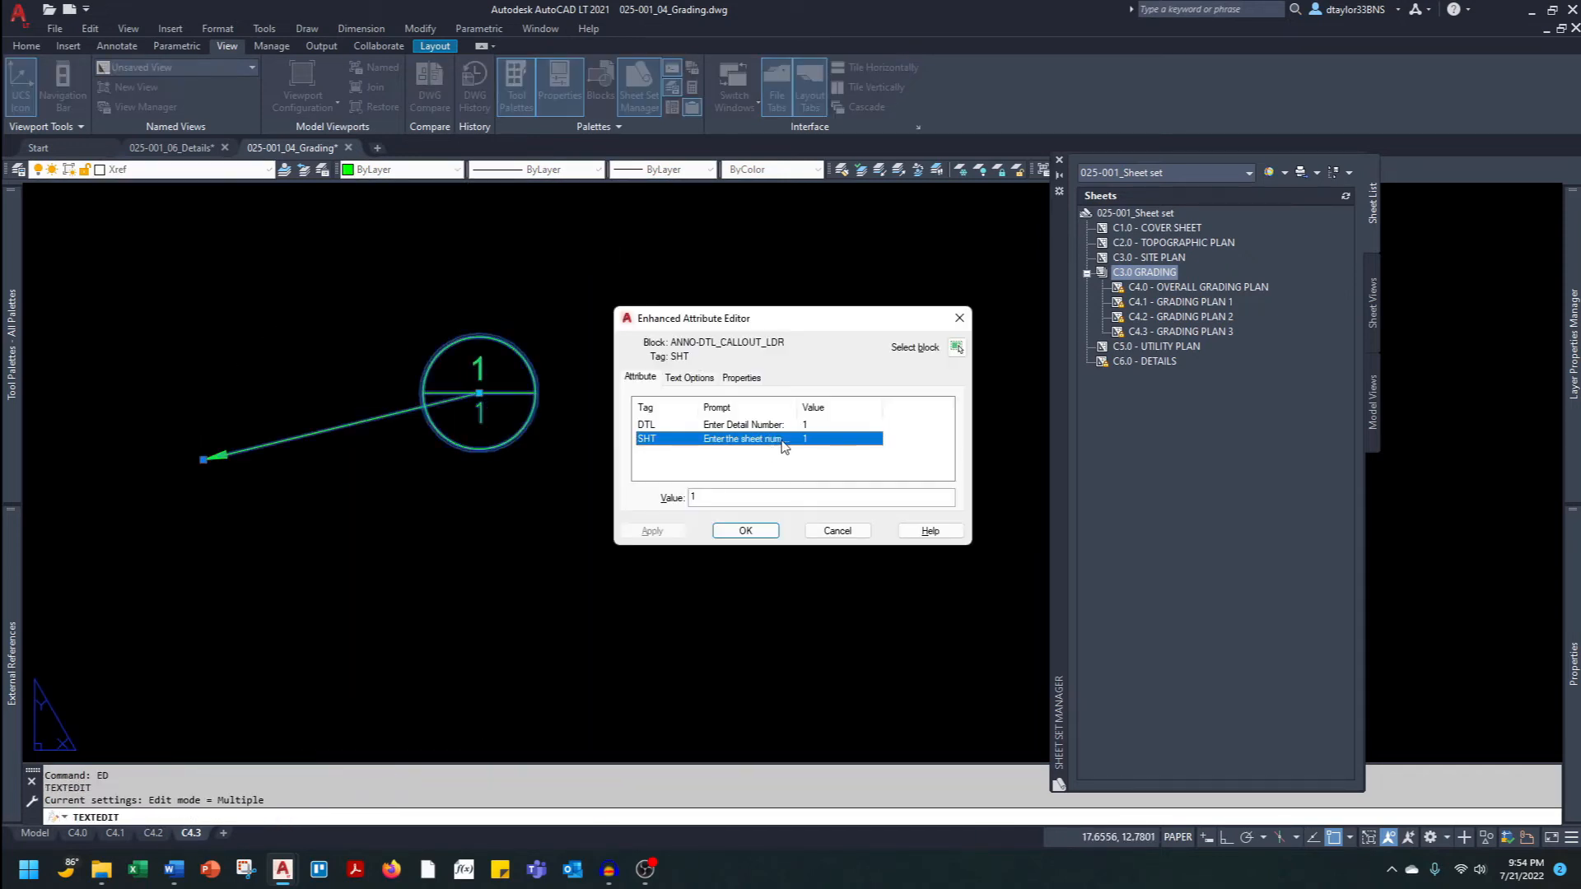
pyautogui.click(784, 425)
pyautogui.press('Tab')
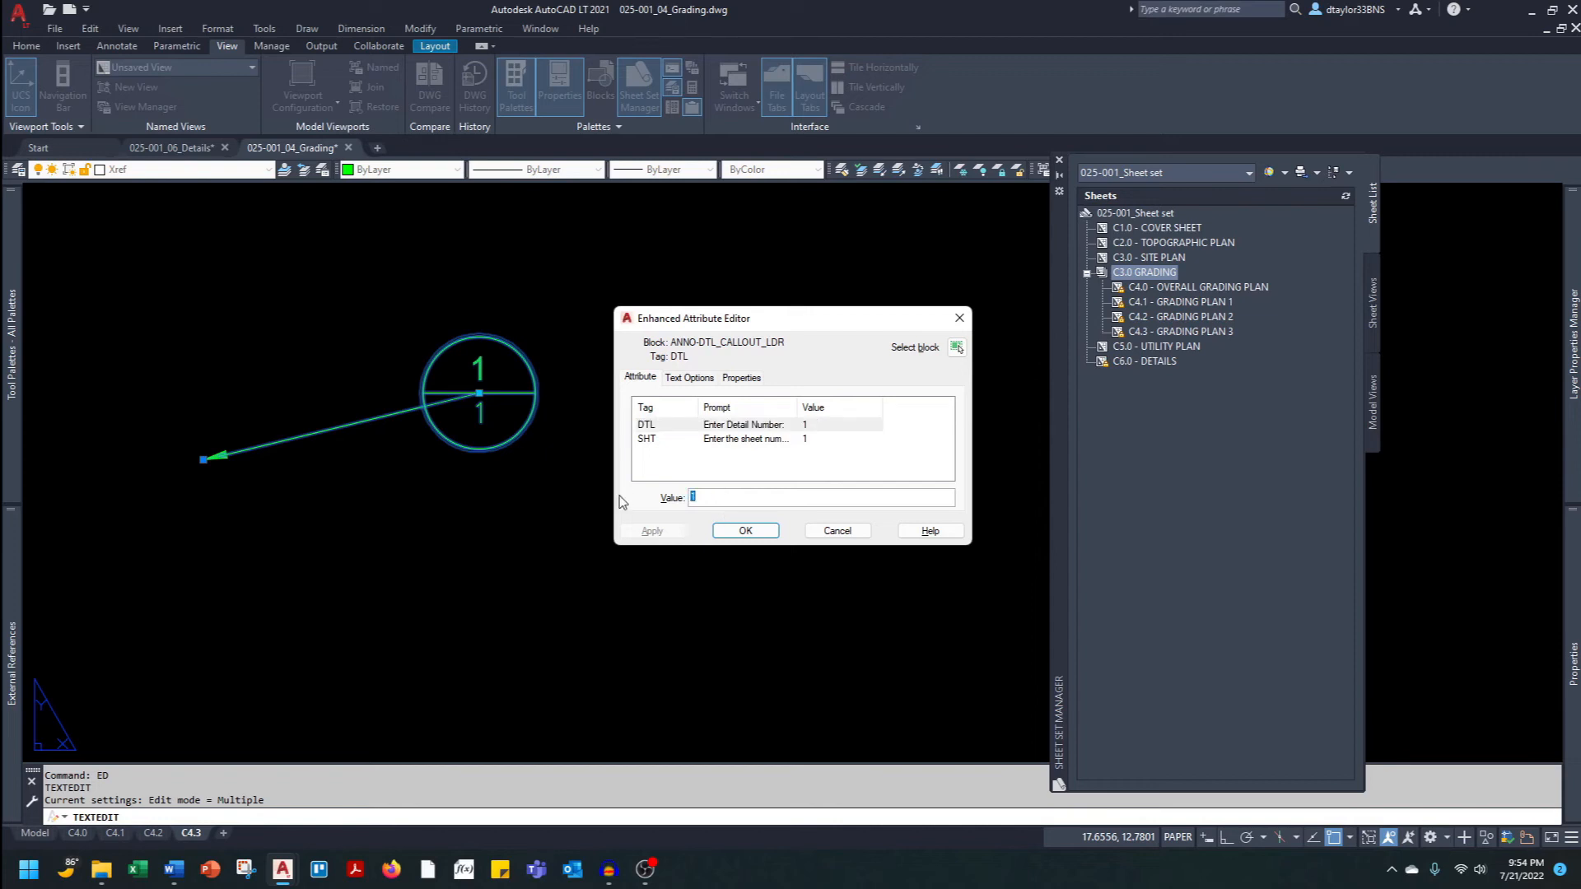
pyautogui.write('4')
pyautogui.press('Return')
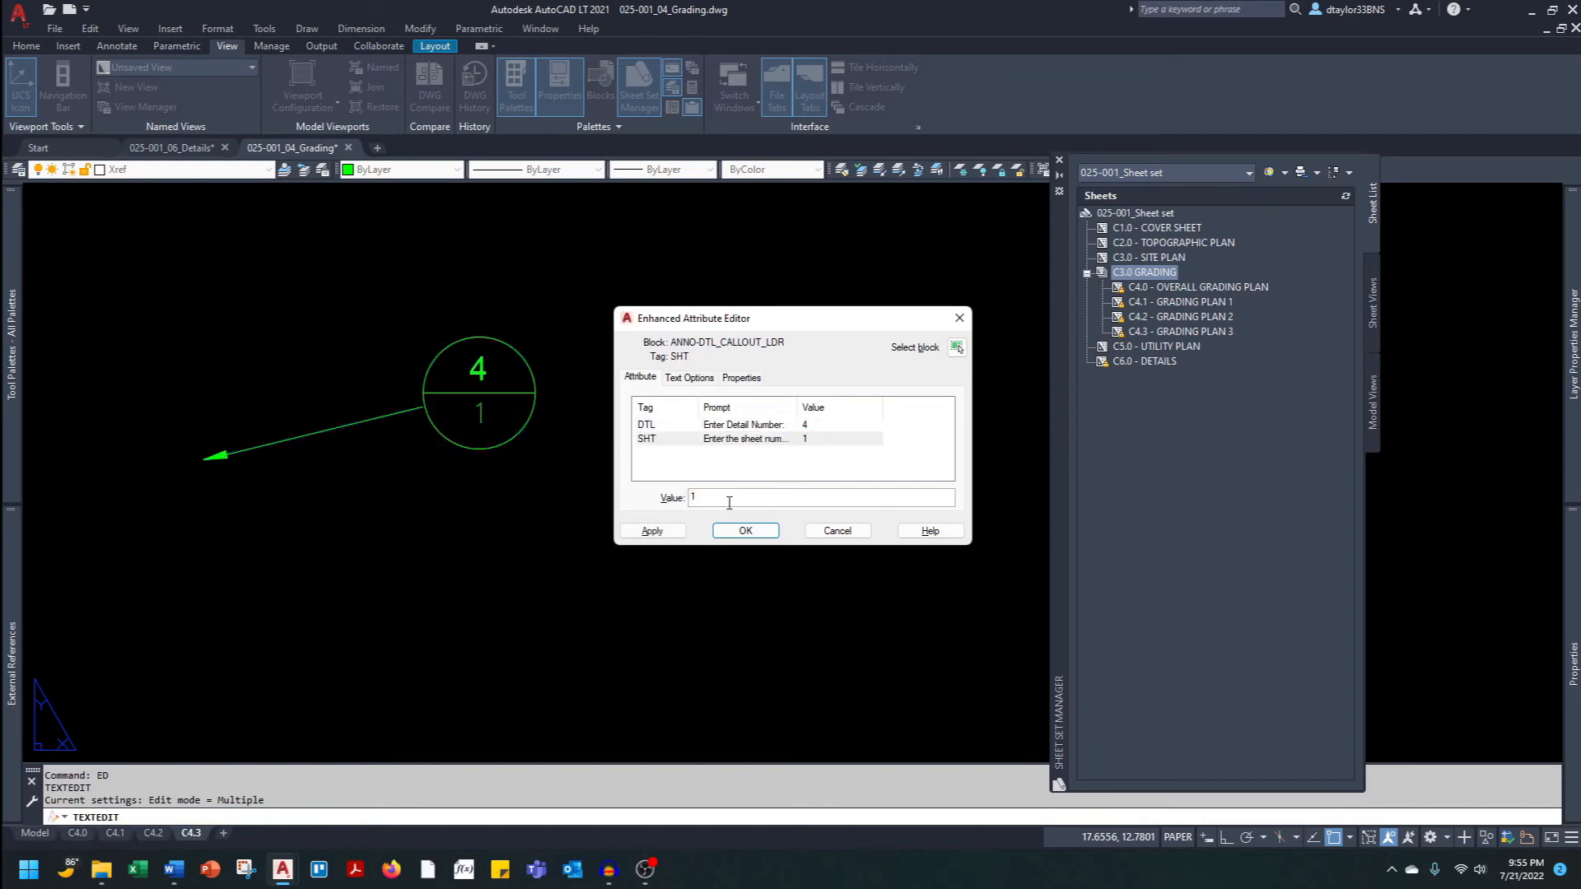
# Replace the callout's SHT value with a SheetSet field that references the SheetNumber of sheet C6.0 - DETAILS.
pyautogui.rightClick(700, 500)
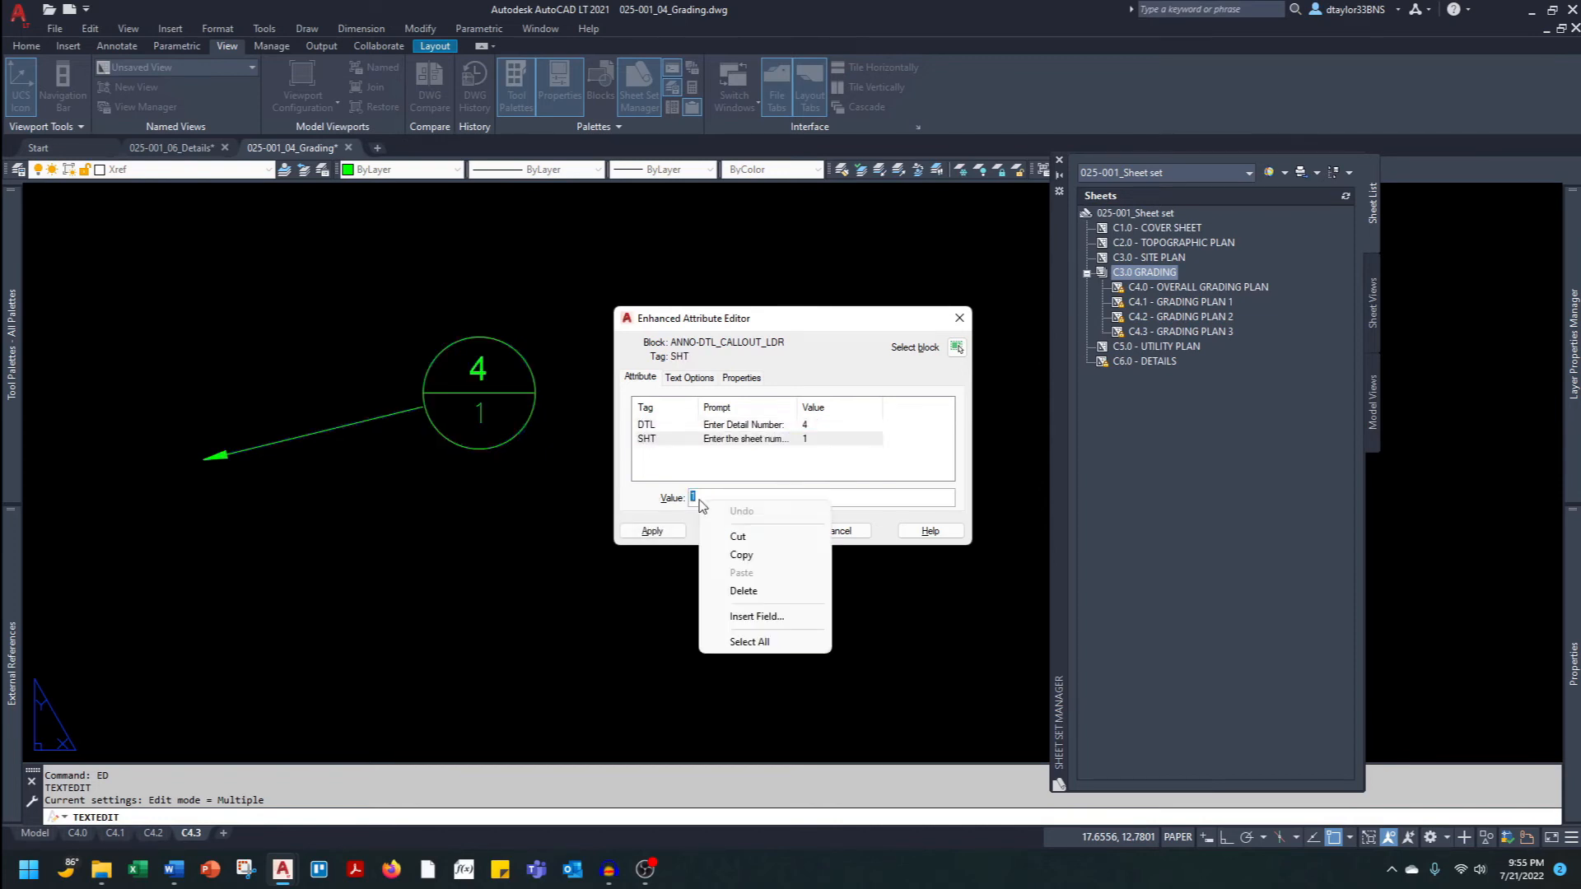
pyautogui.click(756, 617)
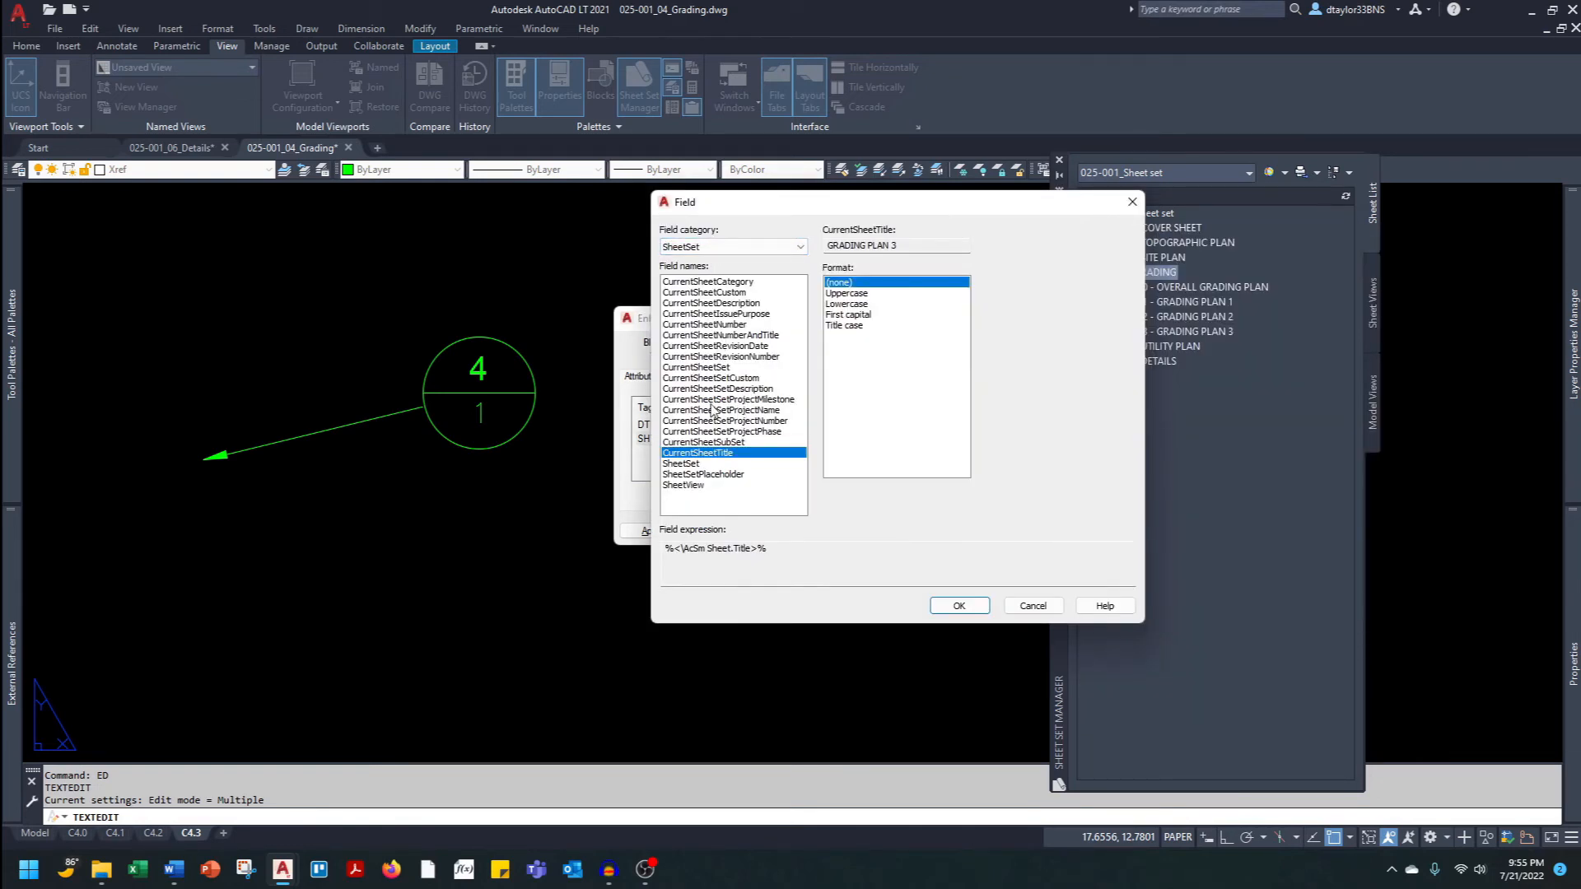
pyautogui.click(695, 465)
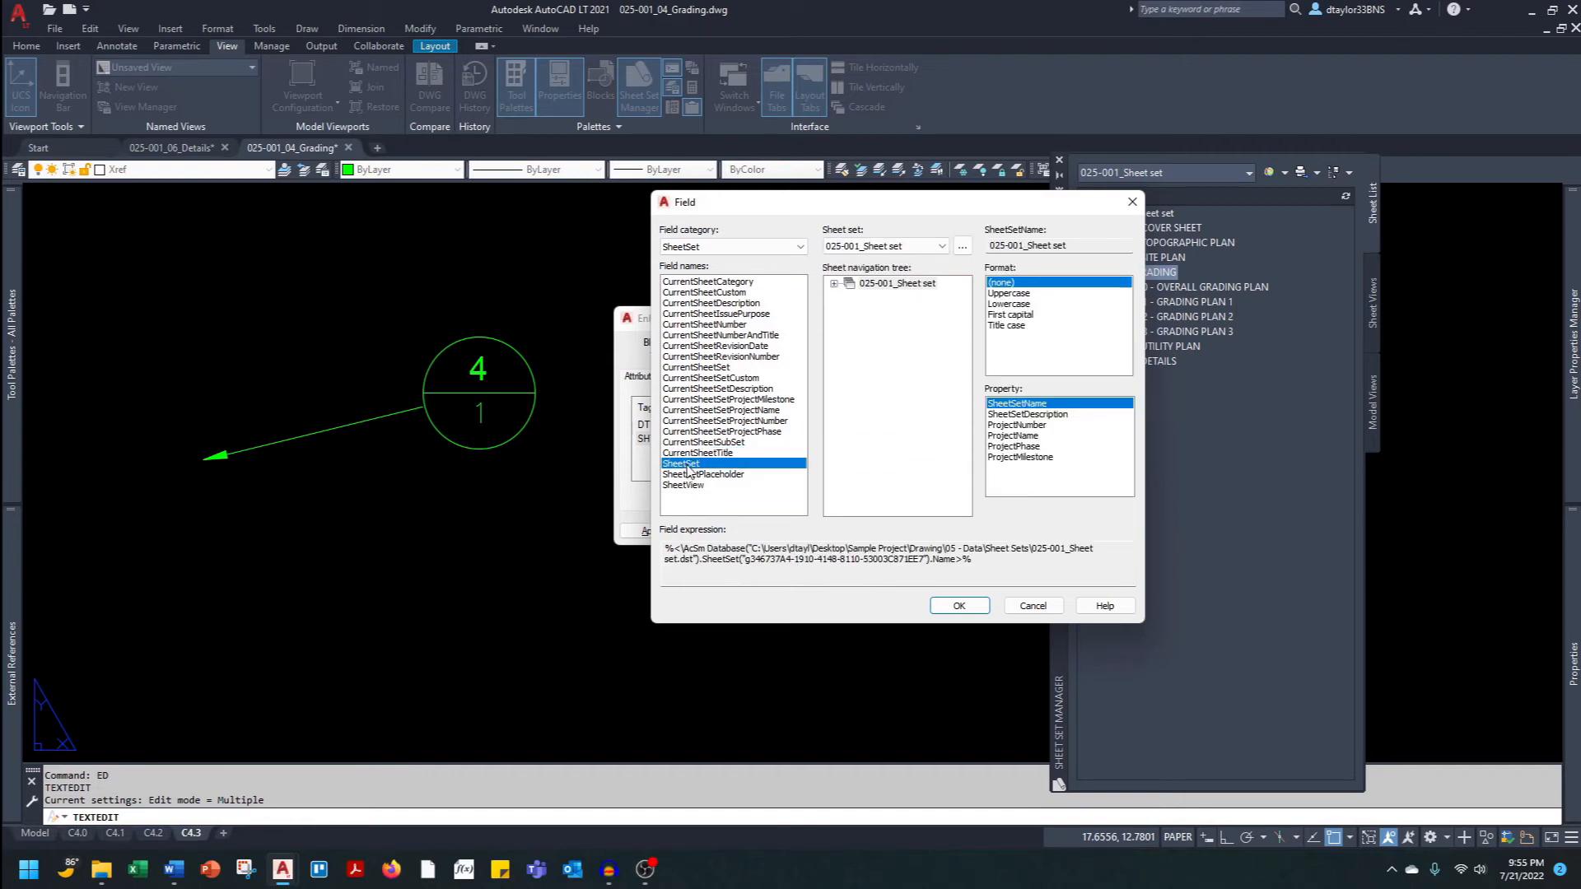
pyautogui.click(834, 284)
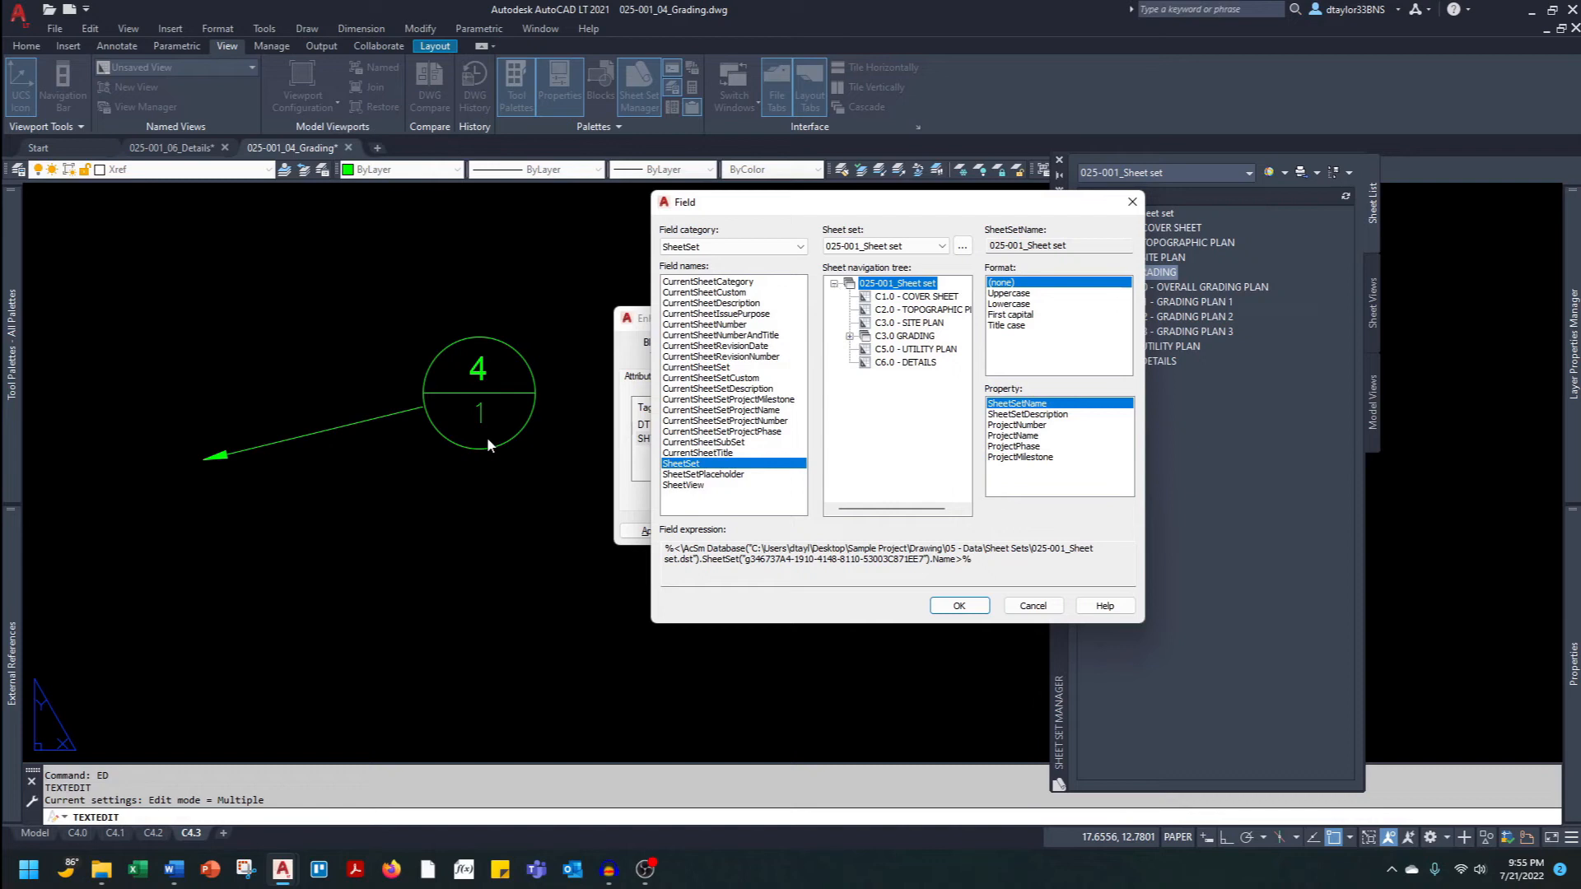
pyautogui.click(901, 365)
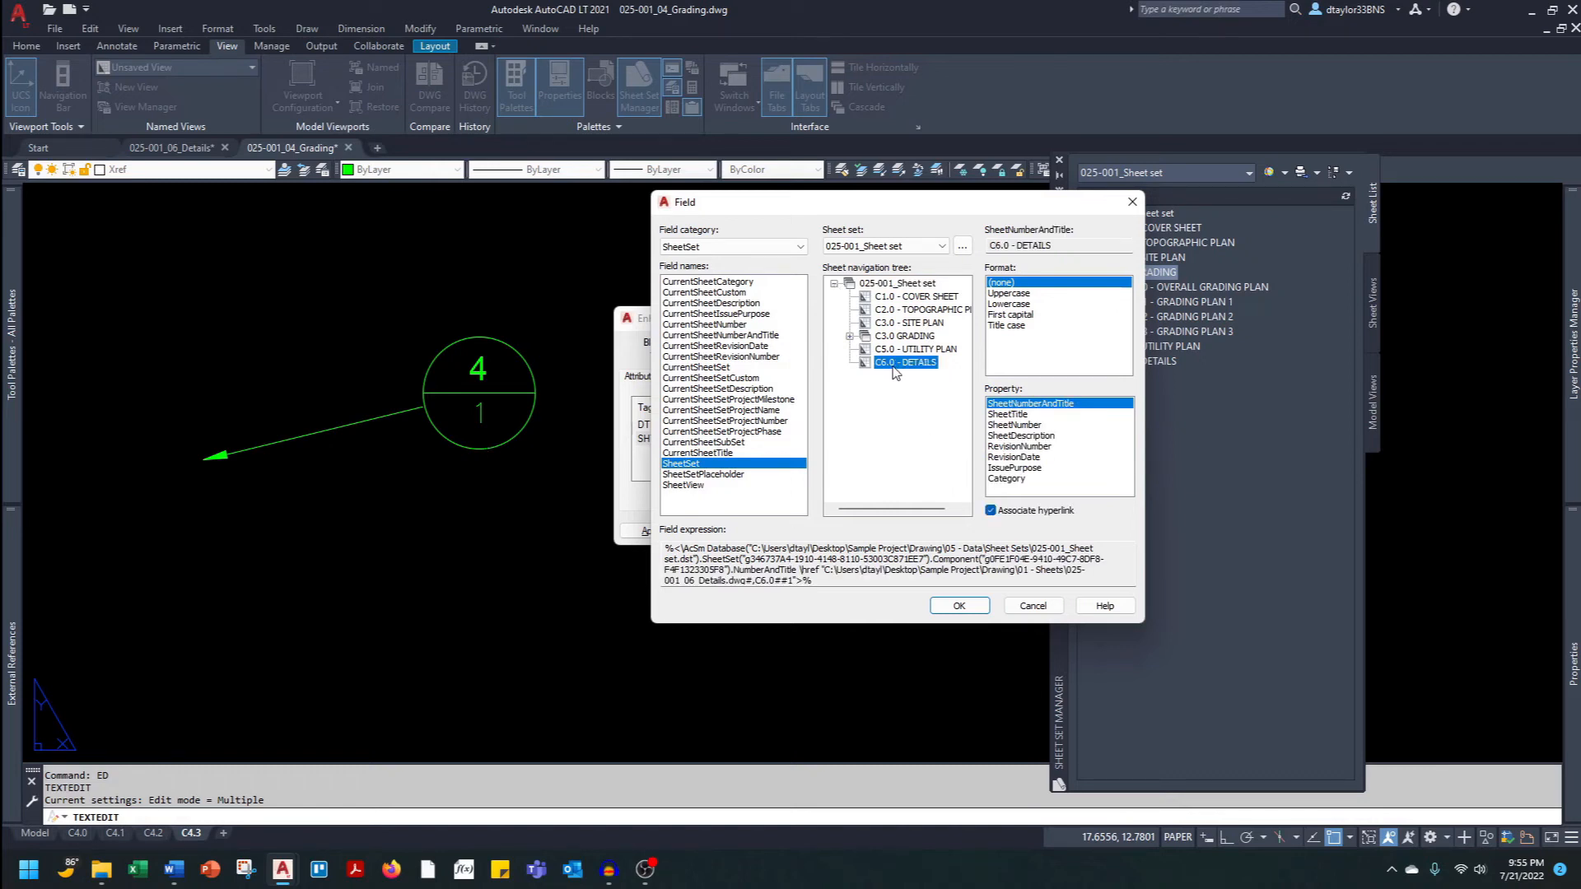
pyautogui.click(1015, 425)
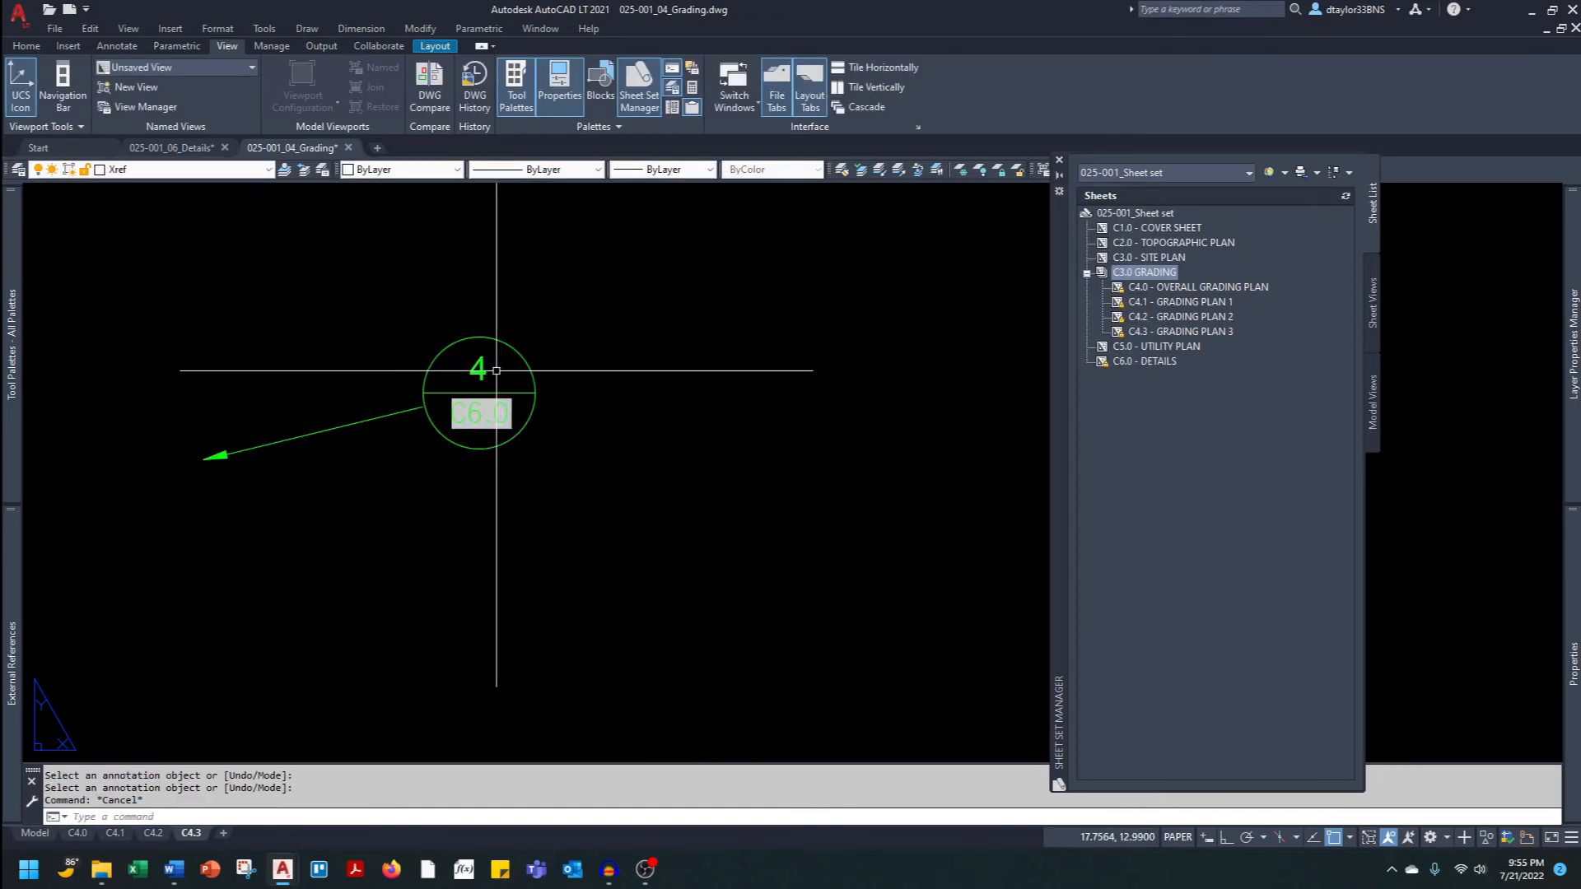
# Replace the sheet number attribute of the section marker block with a field linked to a sheet number in the sheet set.
pyautogui.scroll(-4, 493, 425)
pyautogui.scroll(2, 438, 571)
pyautogui.press('Escape')
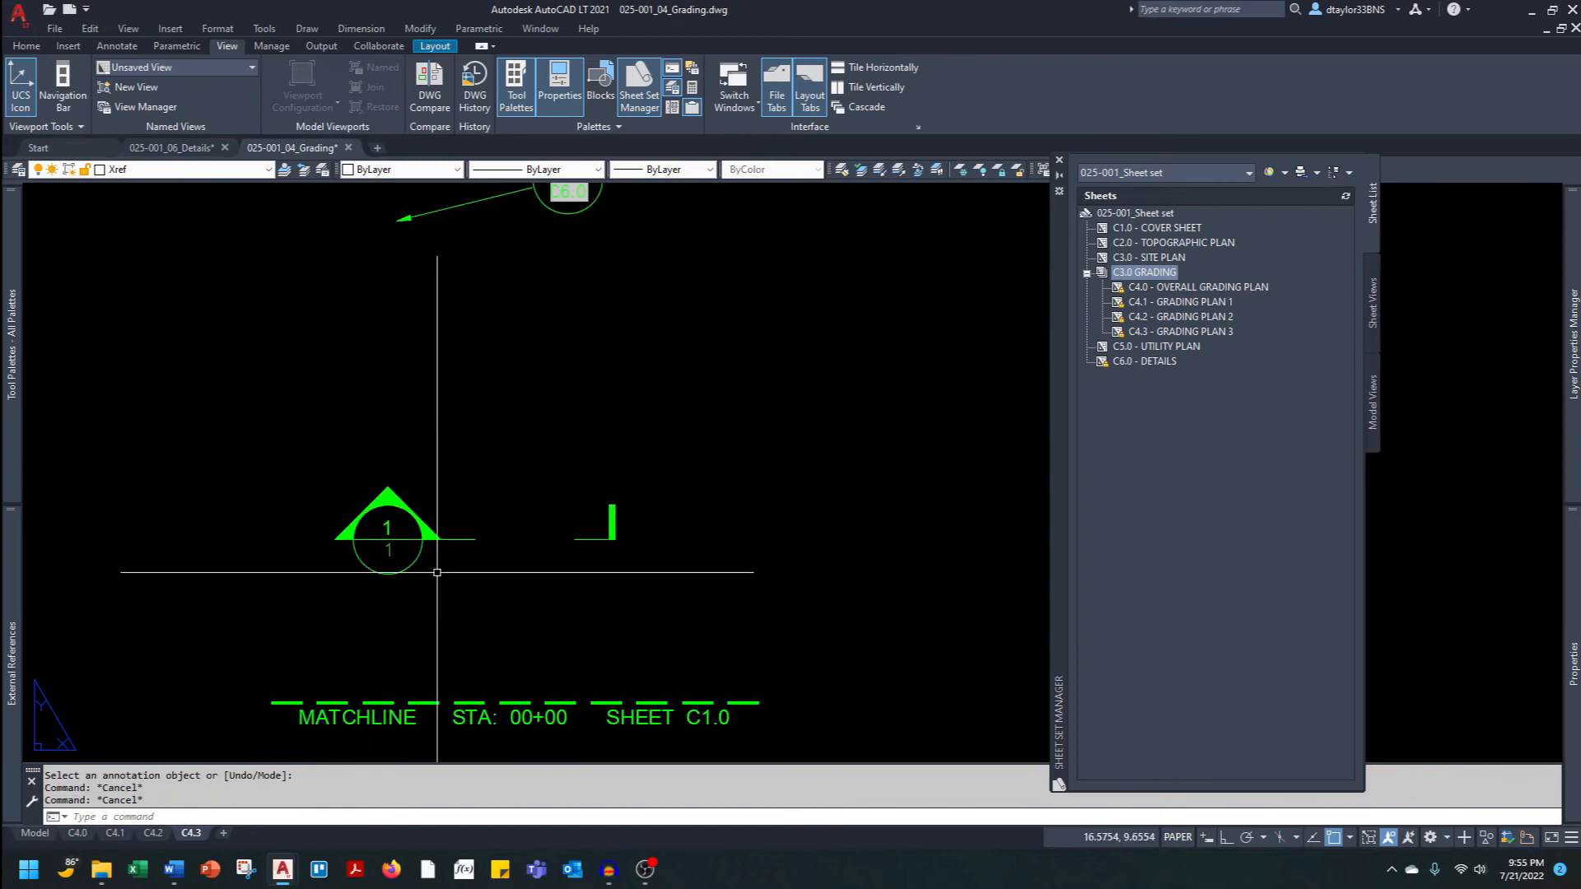
pyautogui.write('ate')
pyautogui.press('Return')
pyautogui.click(422, 550)
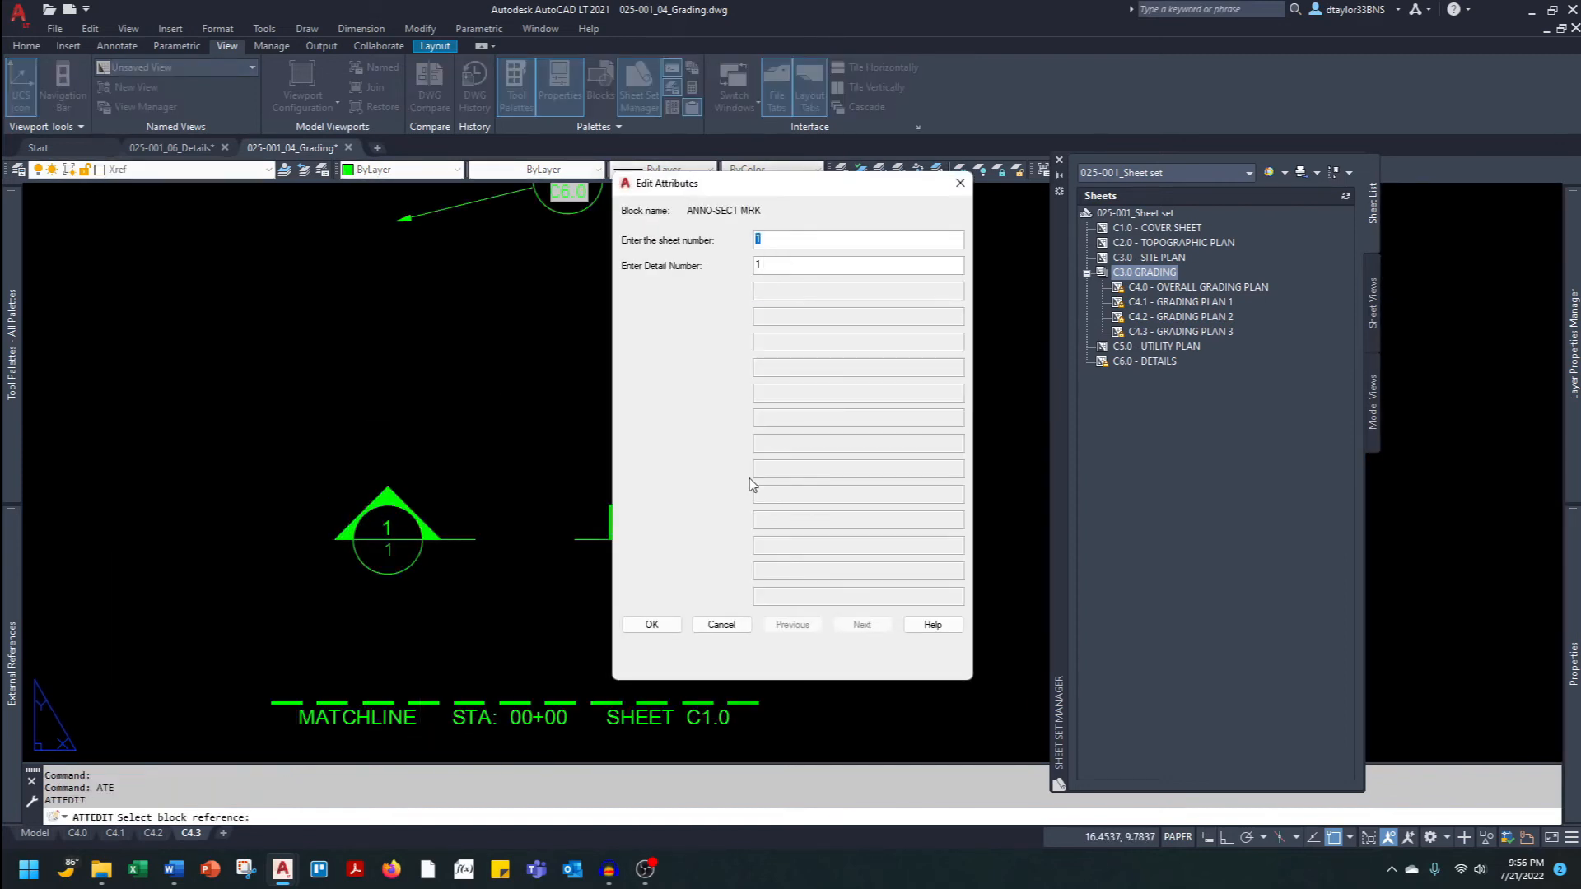
pyautogui.rightClick(771, 242)
pyautogui.click(815, 394)
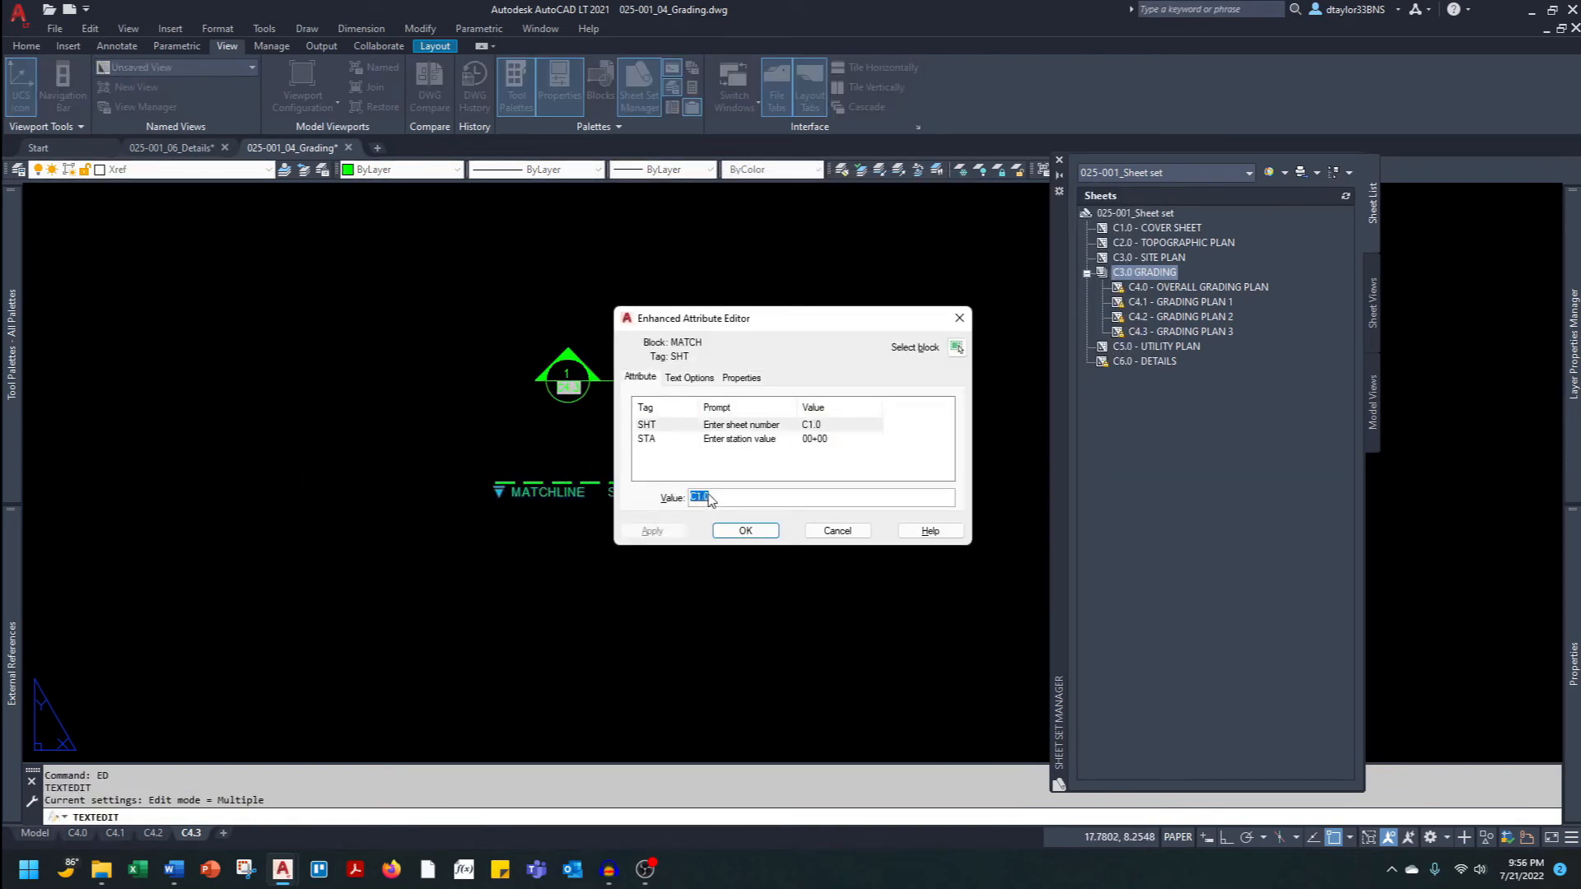
# Replace the SHT value of the match line block with a field linked to a sheet number in the sheet set.
pyautogui.rightClick(693, 493)
pyautogui.click(738, 642)
pyautogui.click(906, 323)
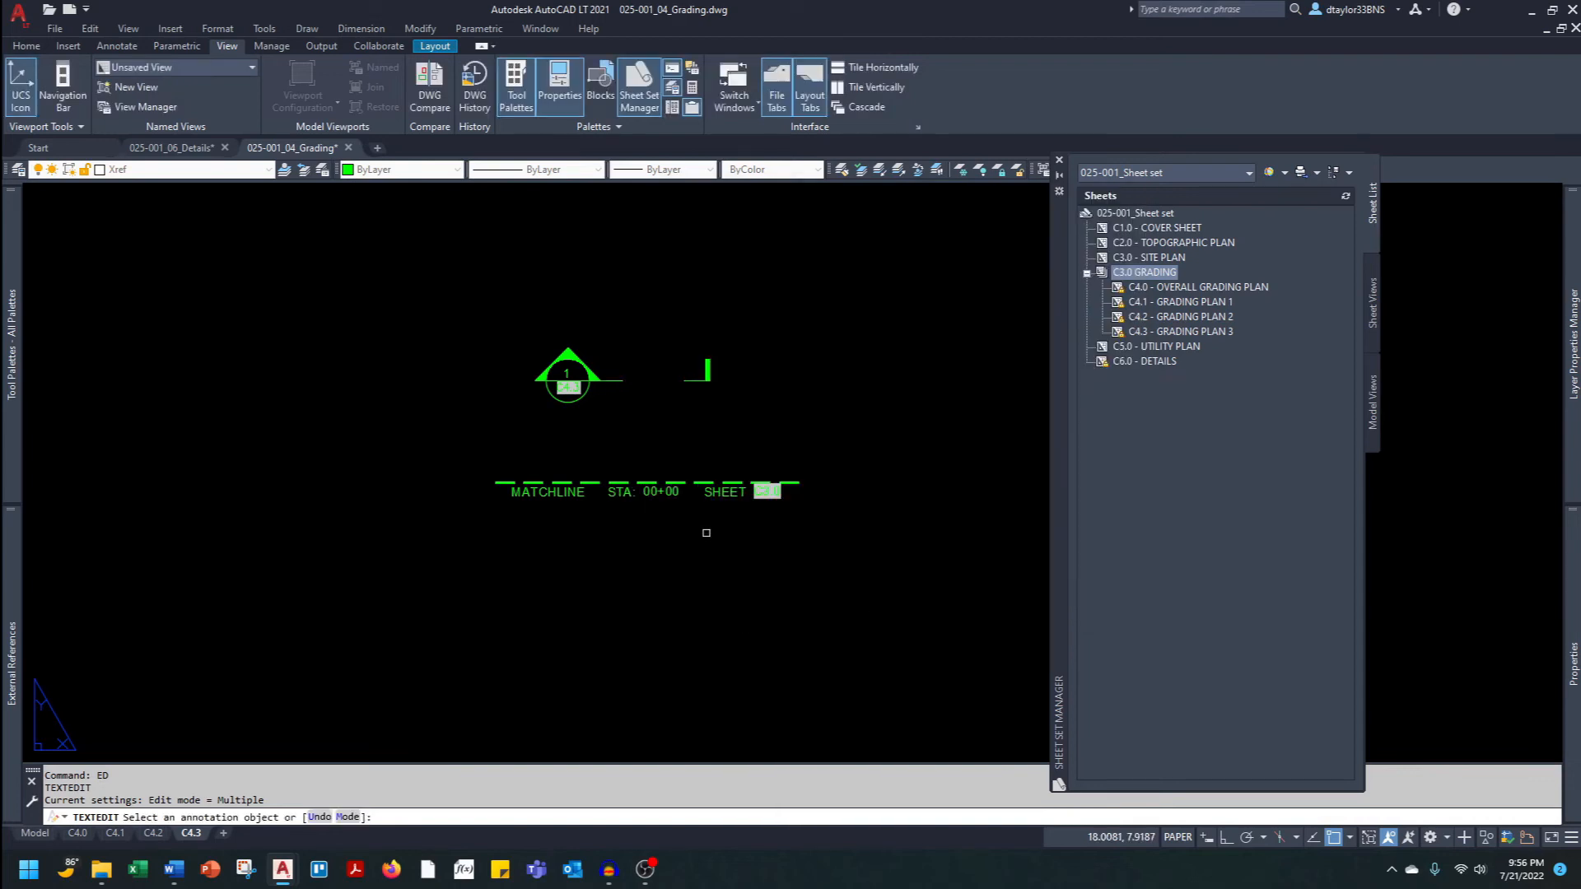
pyautogui.press('Escape')
pyautogui.press('Escape')
pyautogui.press('Escape')
pyautogui.scroll(-4, 705, 535)
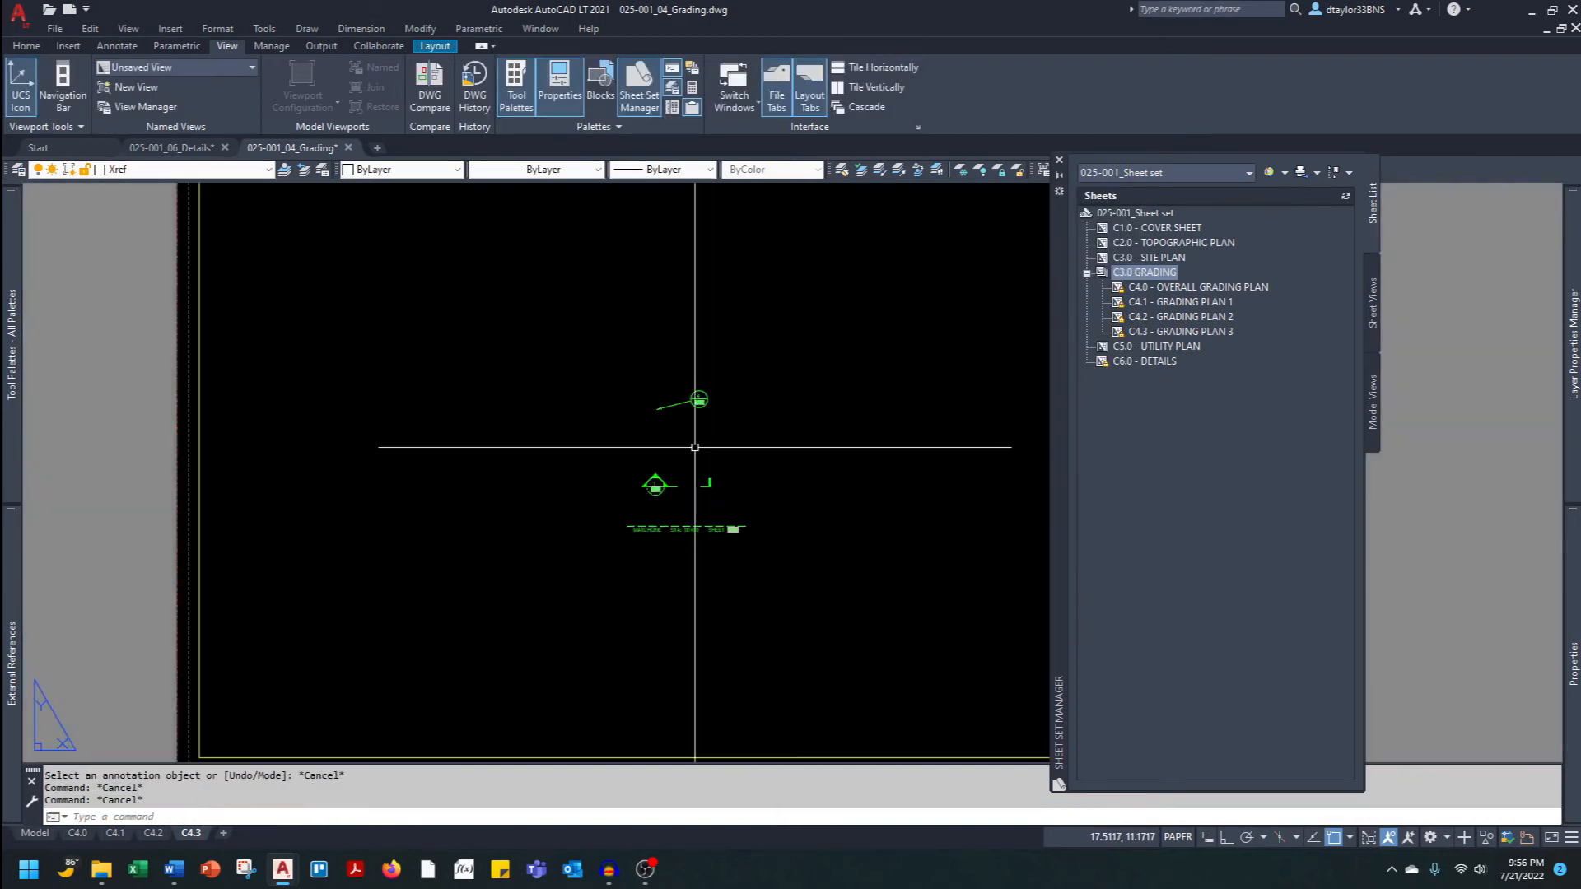
# Renumber the C6.0 - DETAILS sheet to C8.0 and regenerate the layout to check the linked detail callout.
pyautogui.scroll(2, 695, 438)
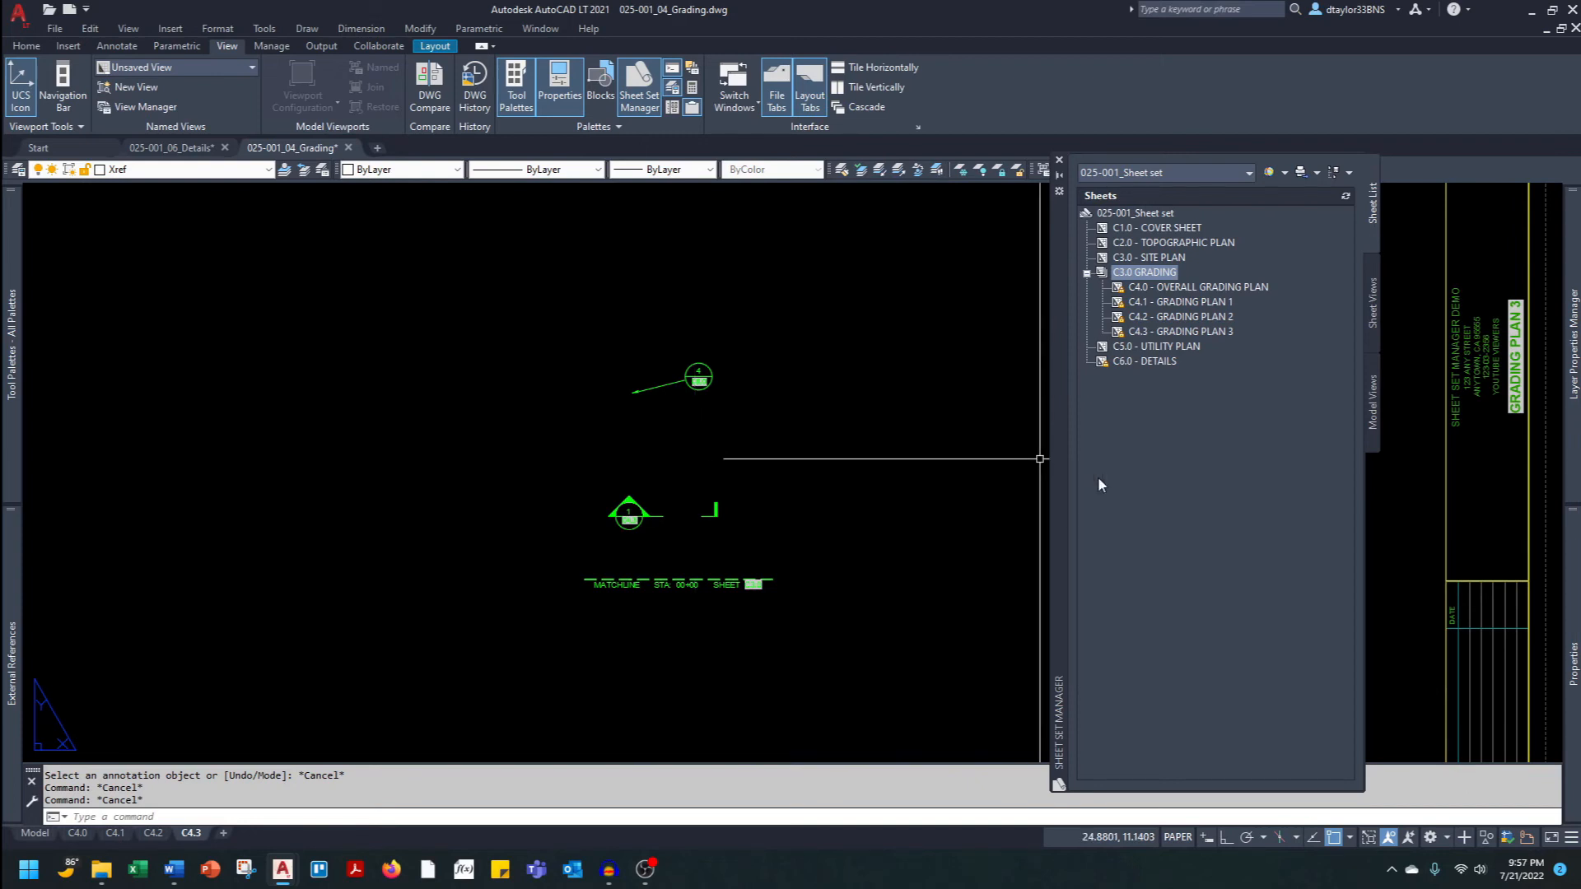
pyautogui.moveTo(1147, 366)
pyautogui.moveTo(1148, 369)
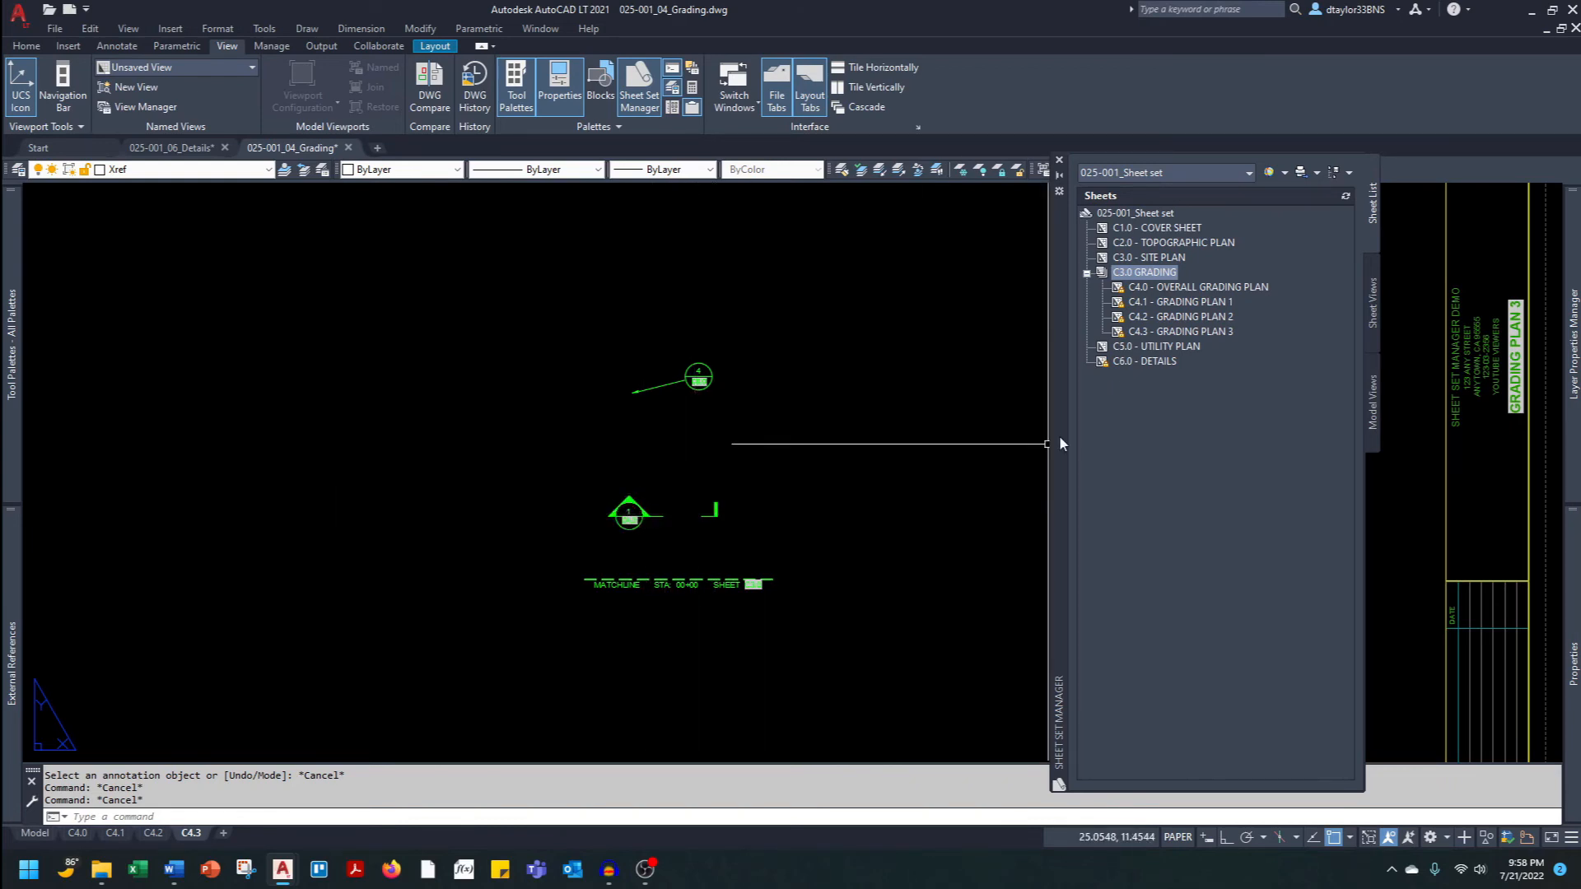
pyautogui.rightClick(1147, 361)
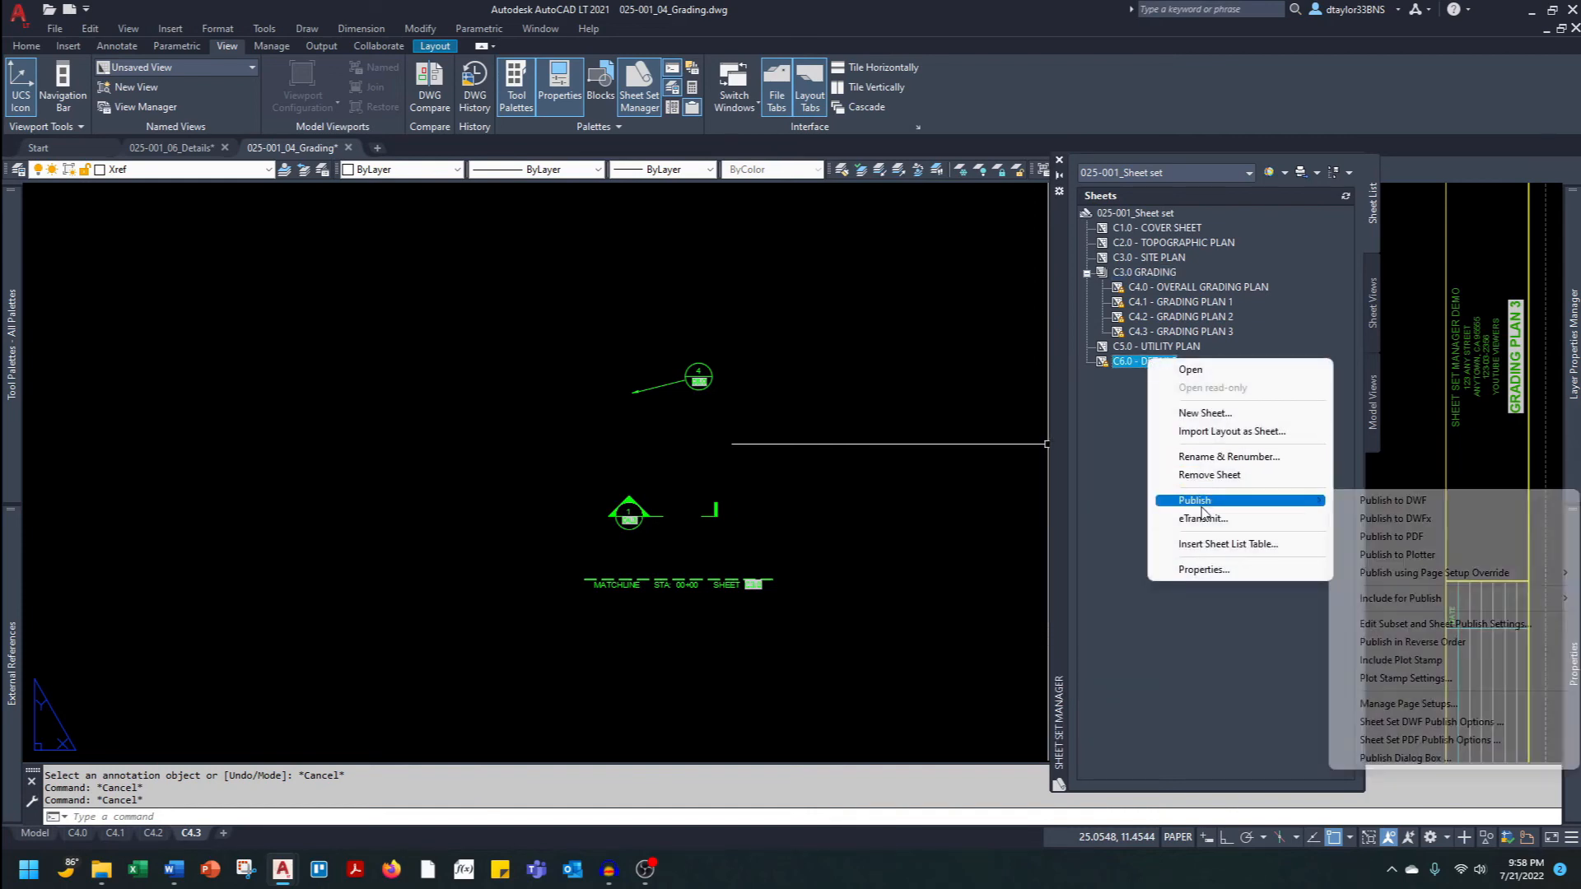
pyautogui.click(1199, 459)
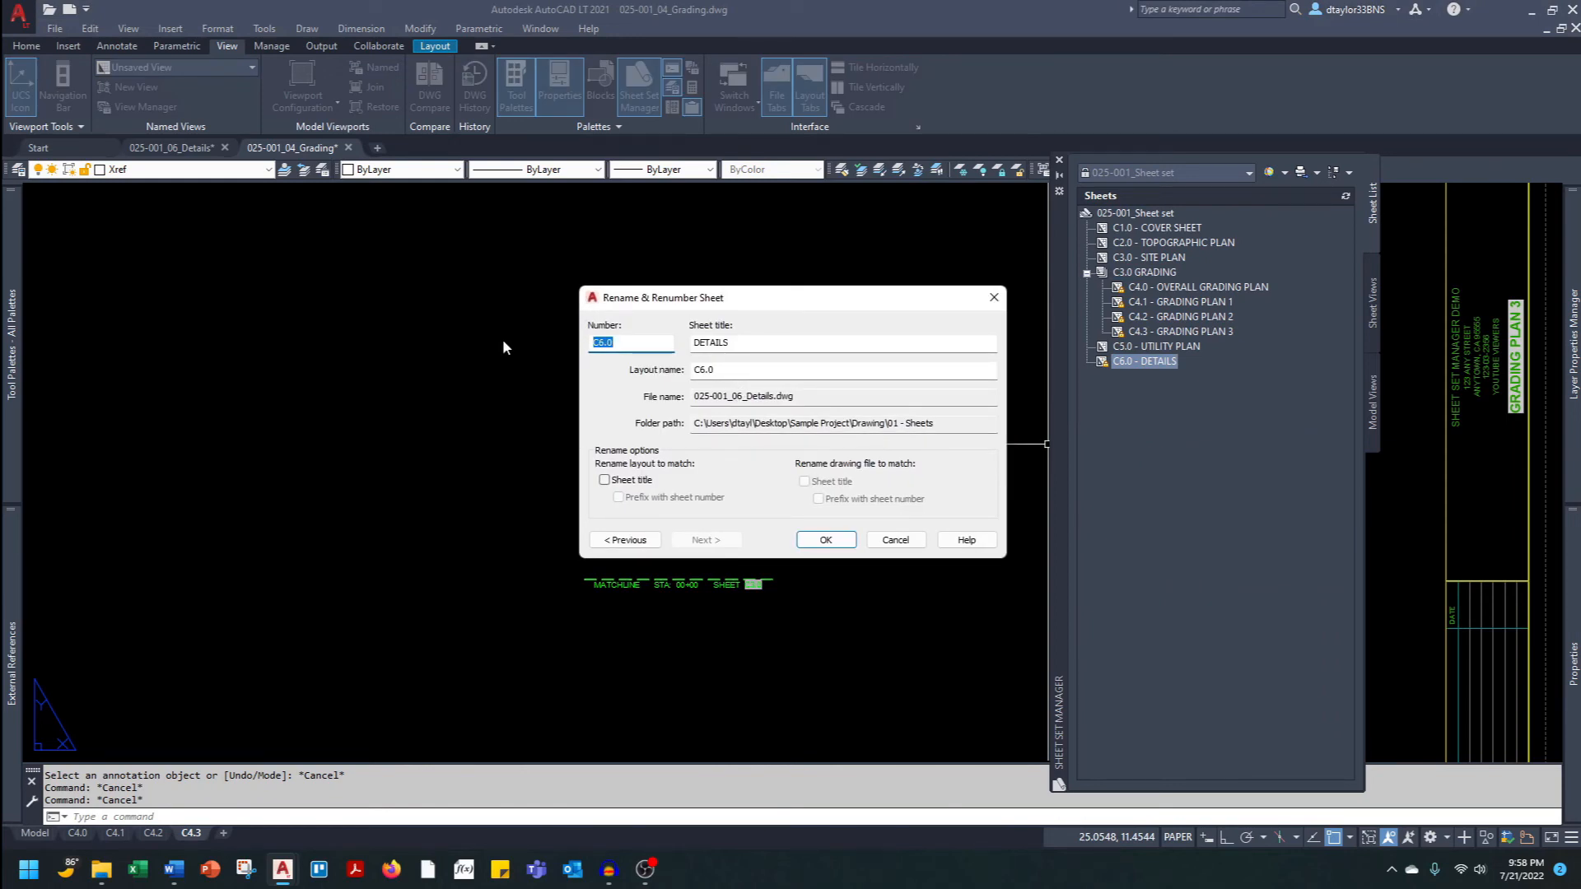
pyautogui.write('C8.0')
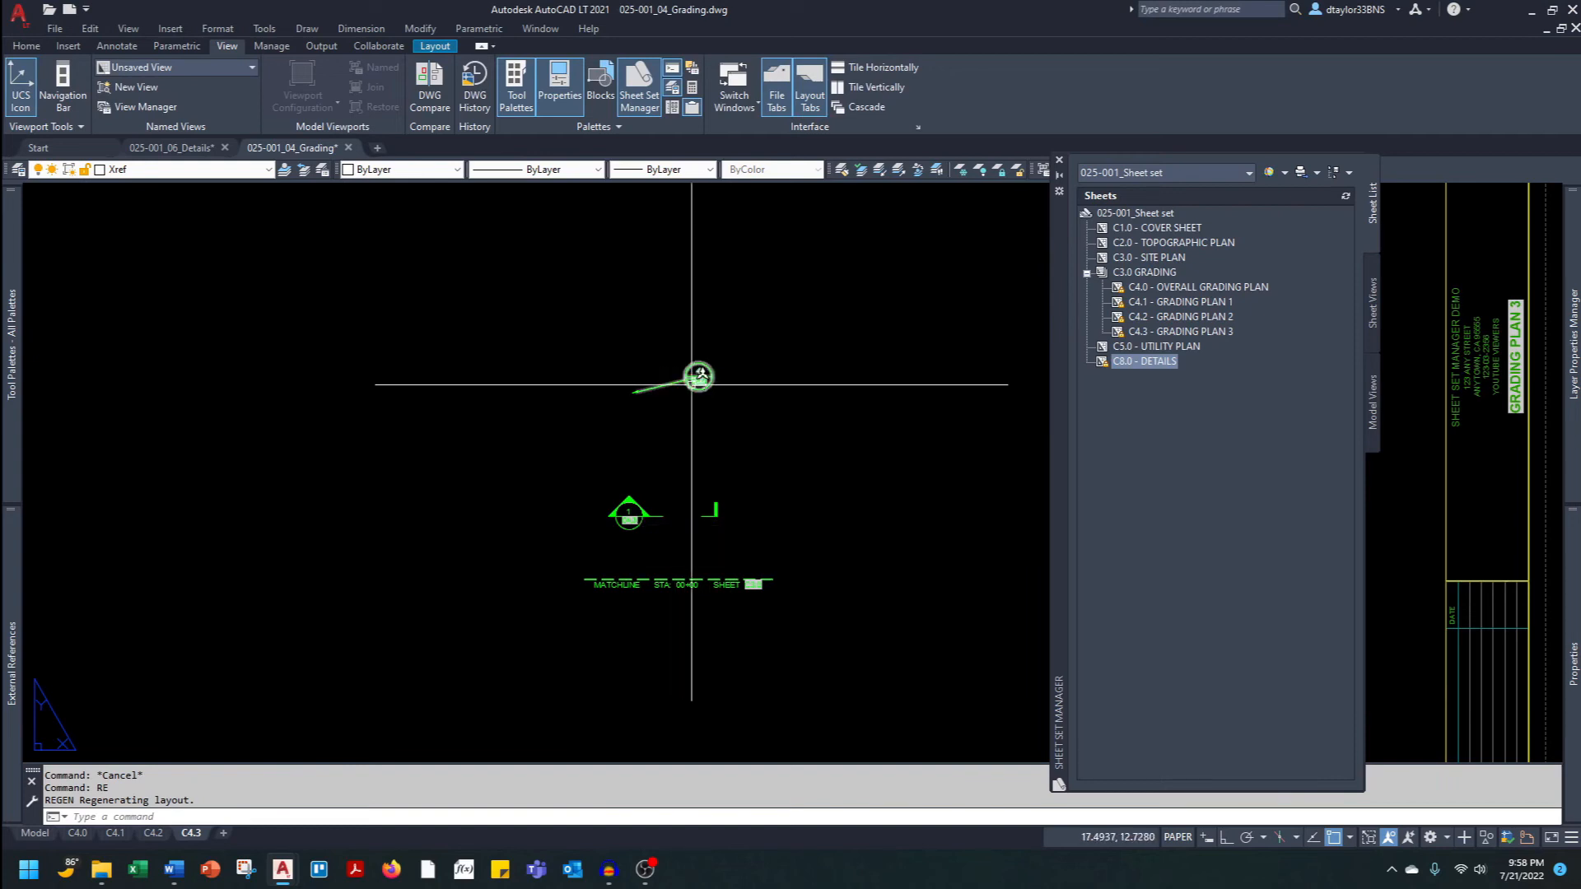
pyautogui.scroll(9, 691, 383)
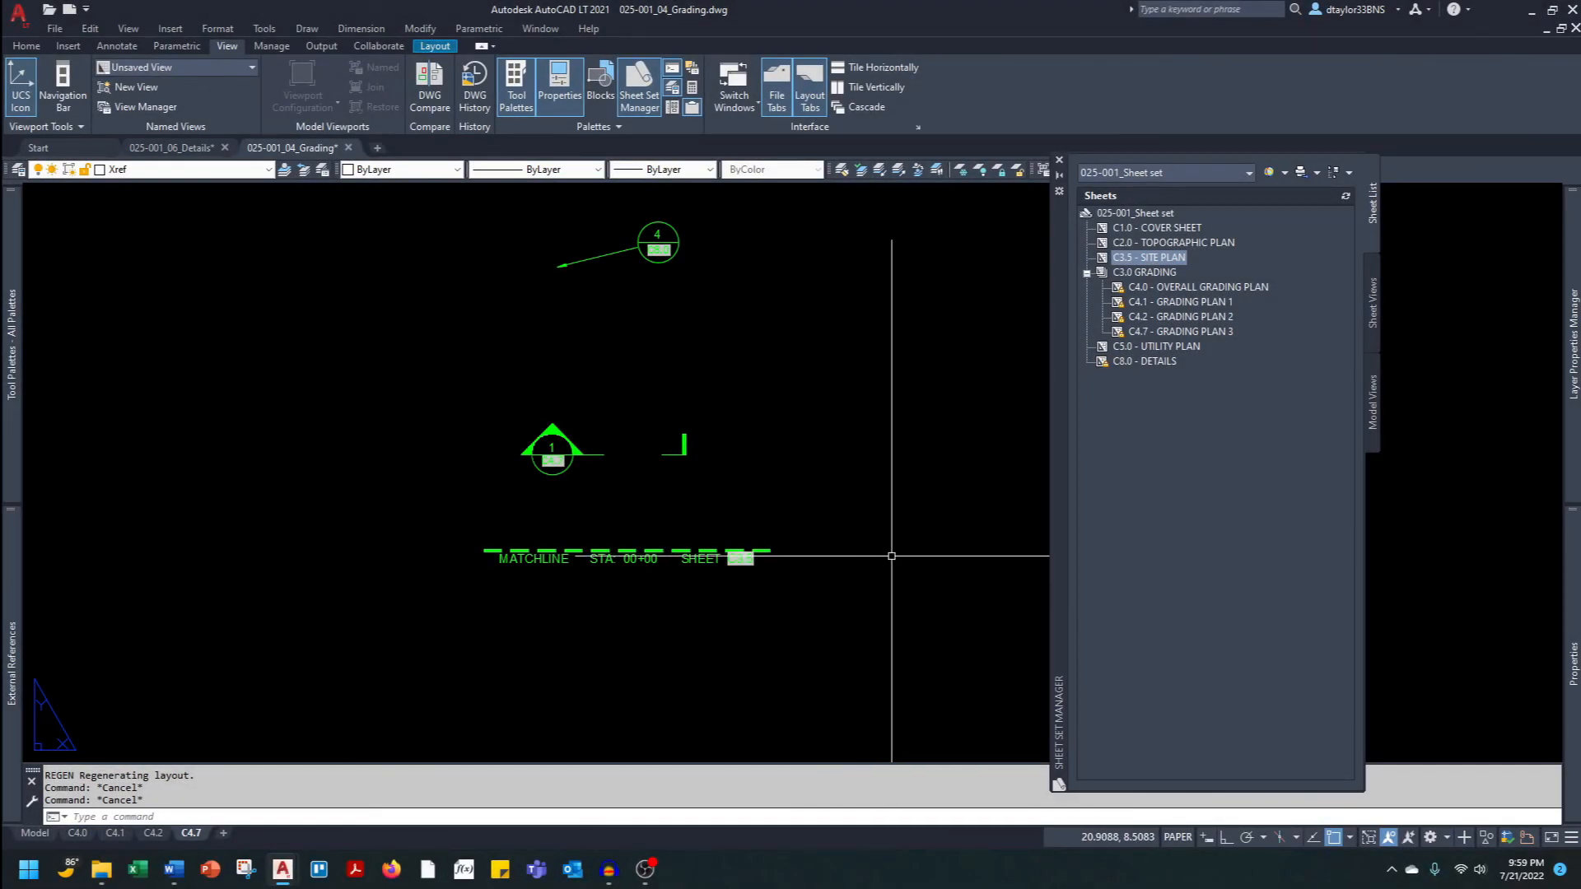
# Publish the whole 025-001_Sheet set to PDF as SSM DEMO PLANS.pdf on the Desktop.
pyautogui.moveTo(892, 557); pyautogui.dragTo(768, 570, button='middle')
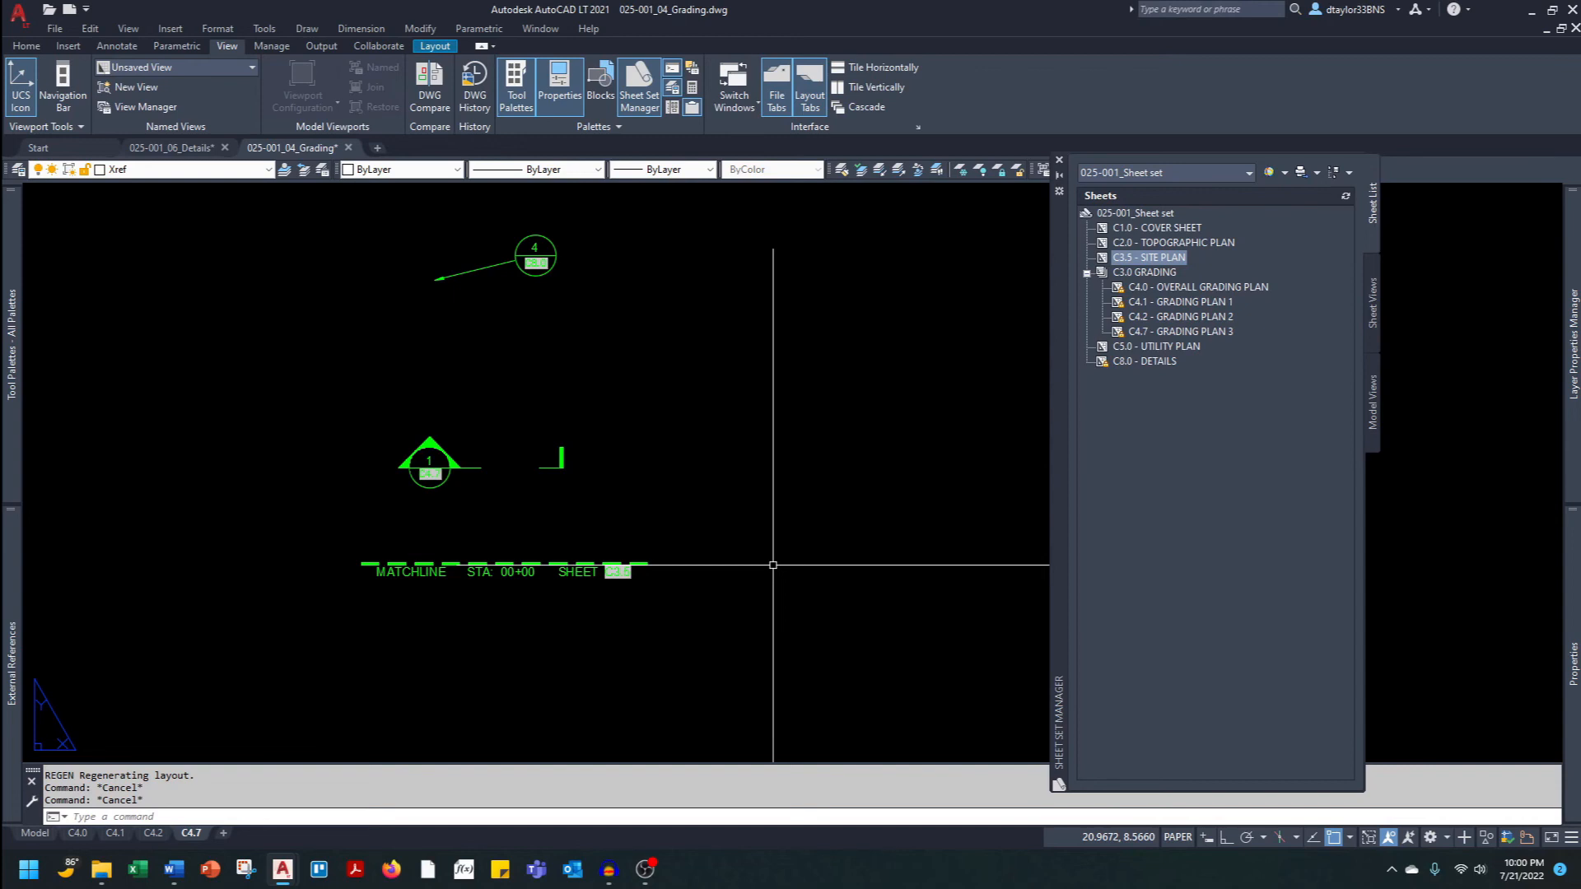
pyautogui.scroll(-6, 773, 565)
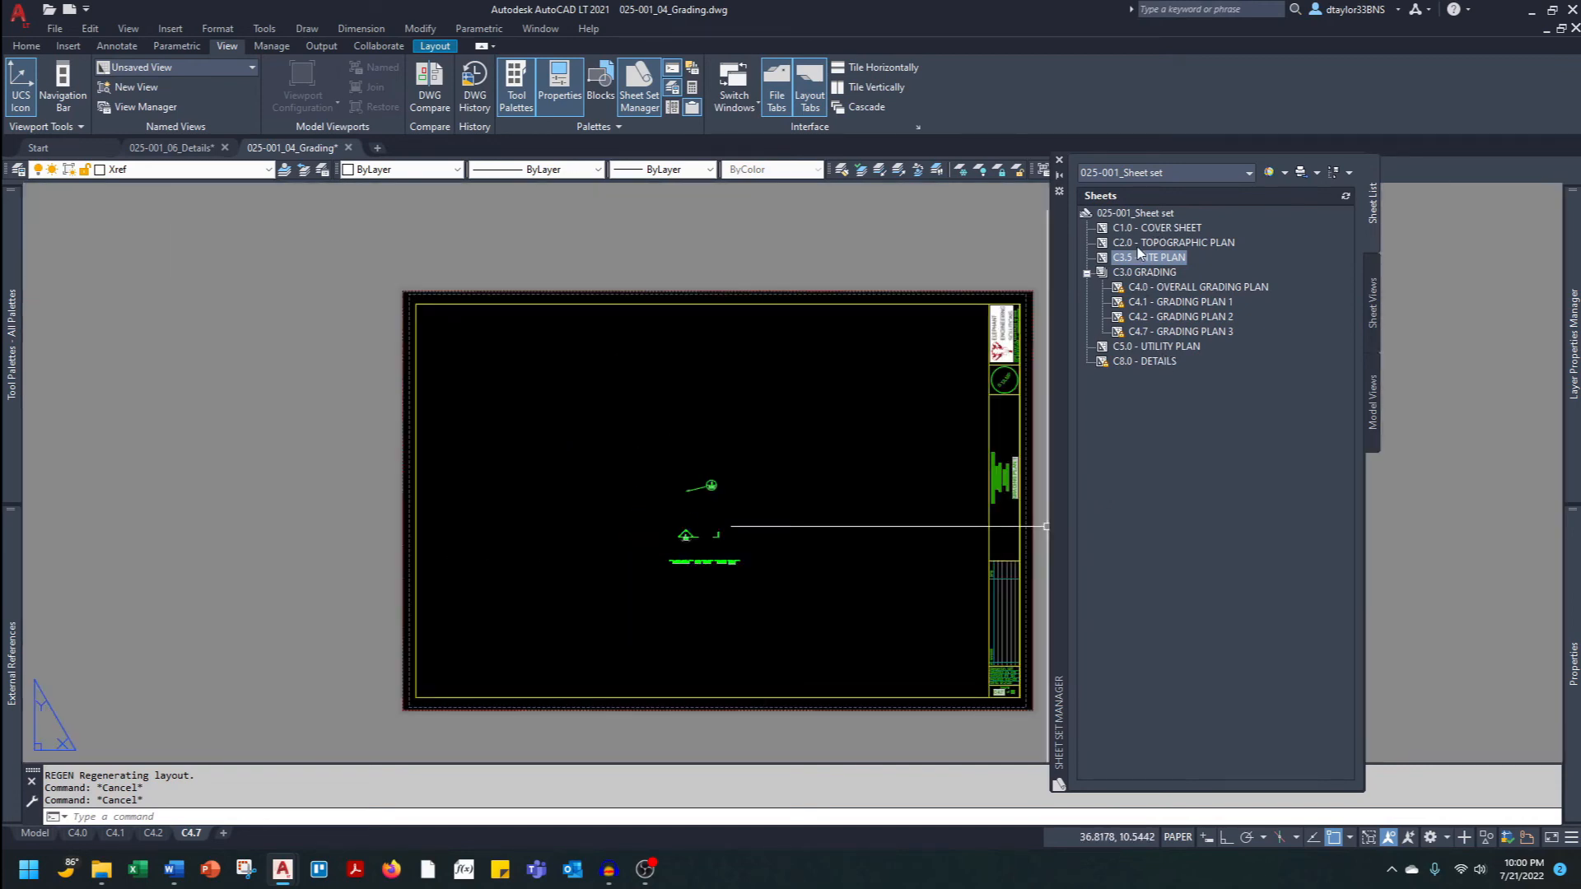
pyautogui.rightClick(1143, 216)
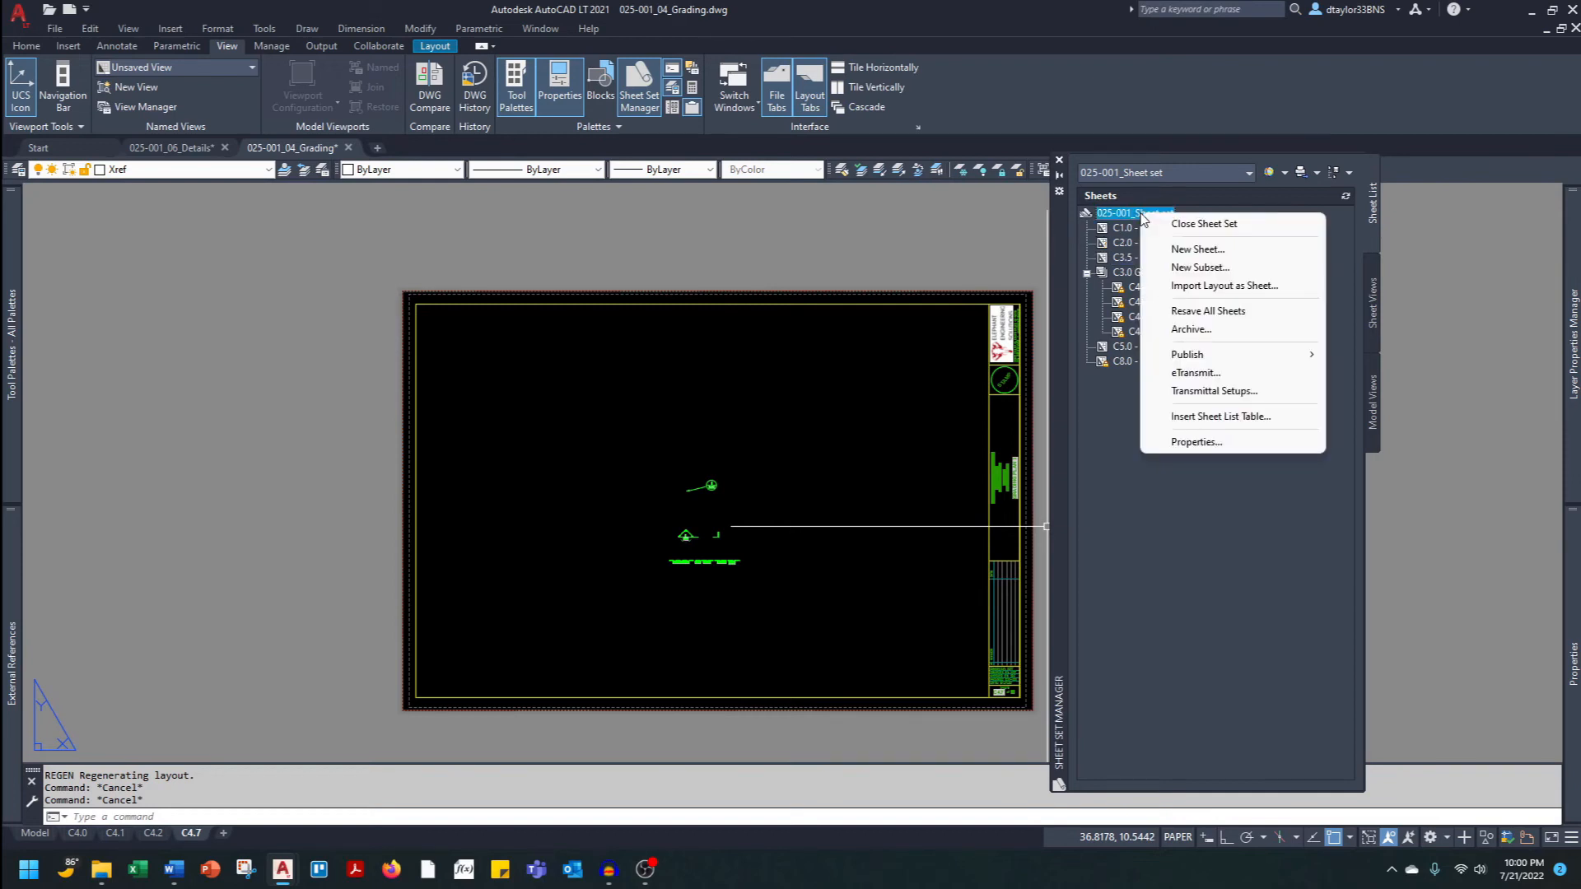
pyautogui.moveTo(1189, 359)
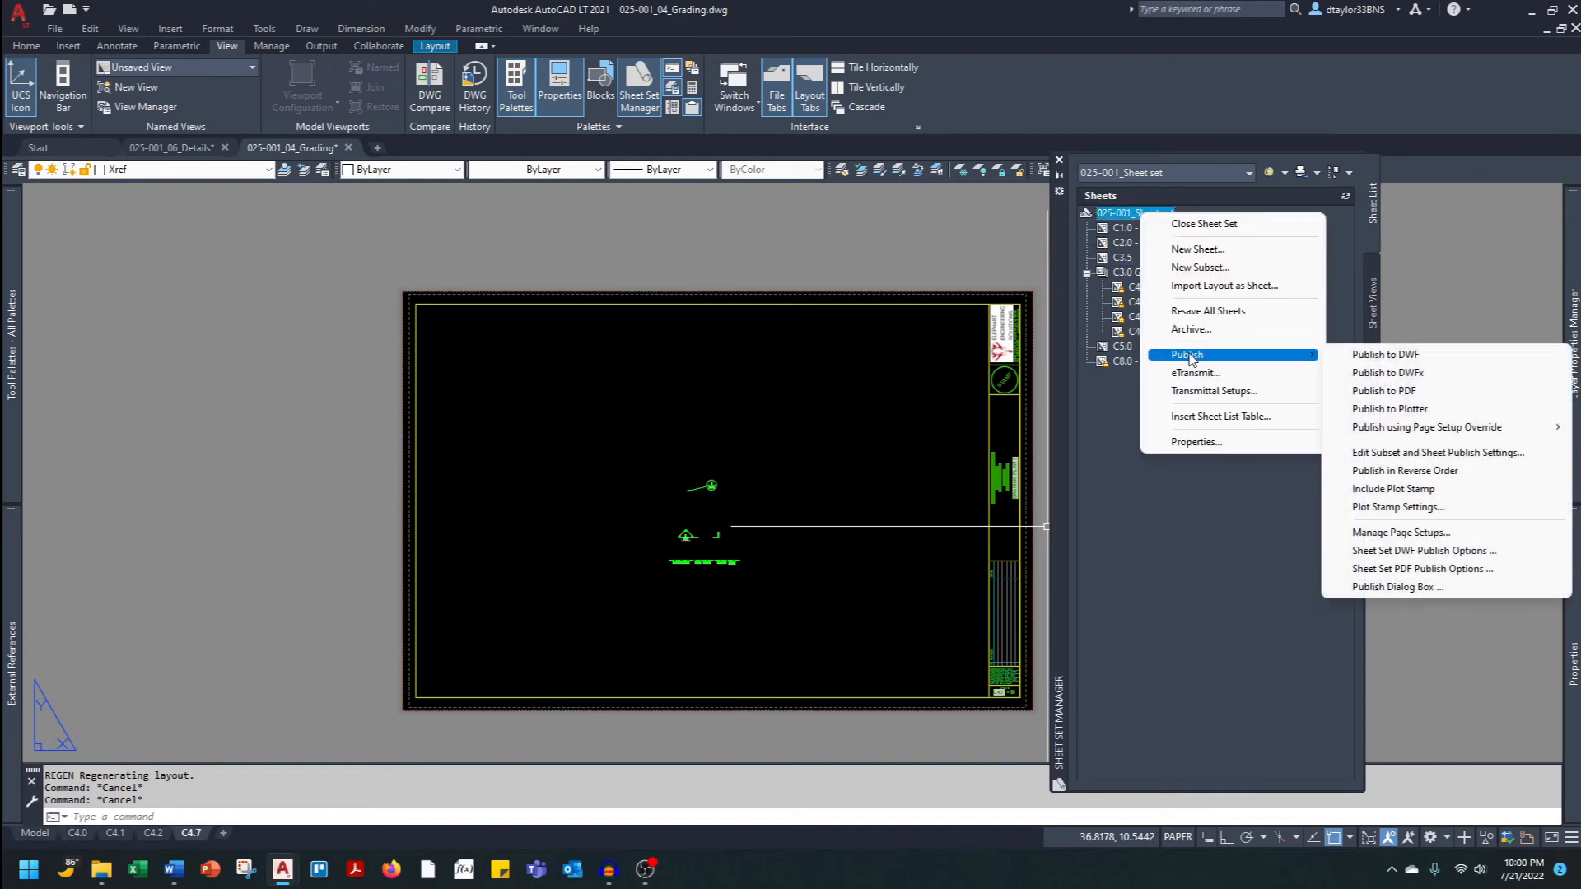
pyautogui.click(1401, 392)
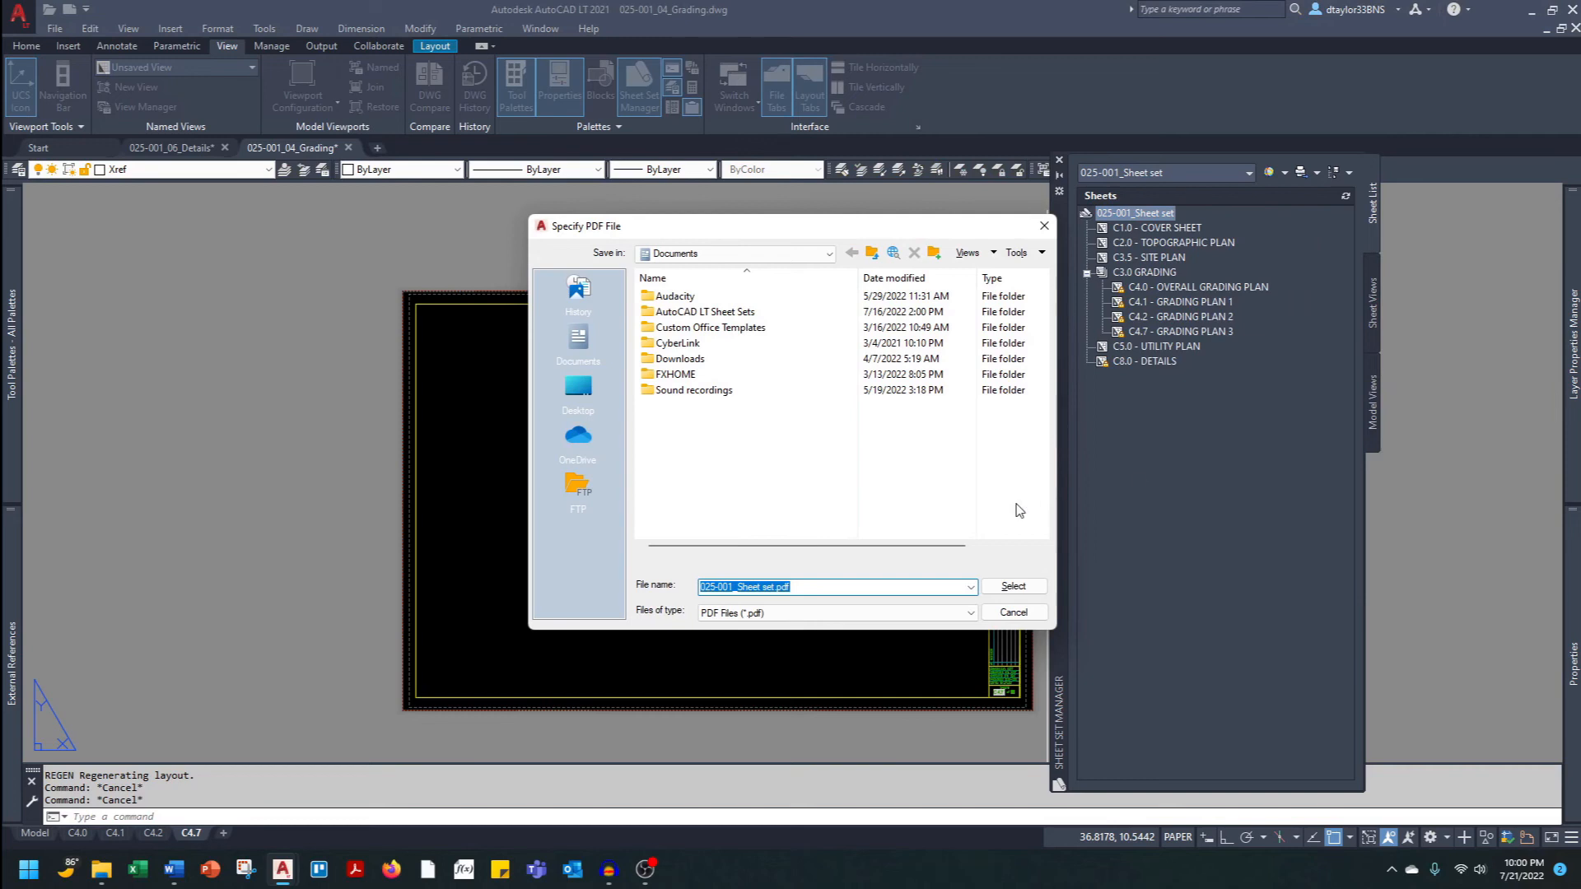
pyautogui.click(777, 588)
pyautogui.press('BackSpace')
pyautogui.press('BackSpace')
pyautogui.press('BackSpace')
pyautogui.press('BackSpace')
pyautogui.press('BackSpace')
pyautogui.press('BackSpace')
pyautogui.press('BackSpace')
pyautogui.press('BackSpace')
pyautogui.press('BackSpace')
pyautogui.press('BackSpace')
pyautogui.press('BackSpace')
pyautogui.press('BackSpace')
pyautogui.press('BackSpace')
pyautogui.press('BackSpace')
pyautogui.press('BackSpace')
pyautogui.press('BackSpace')
pyautogui.press('BackSpace')
pyautogui.write('SSM DEMO PLANS')
pyautogui.click(579, 391)
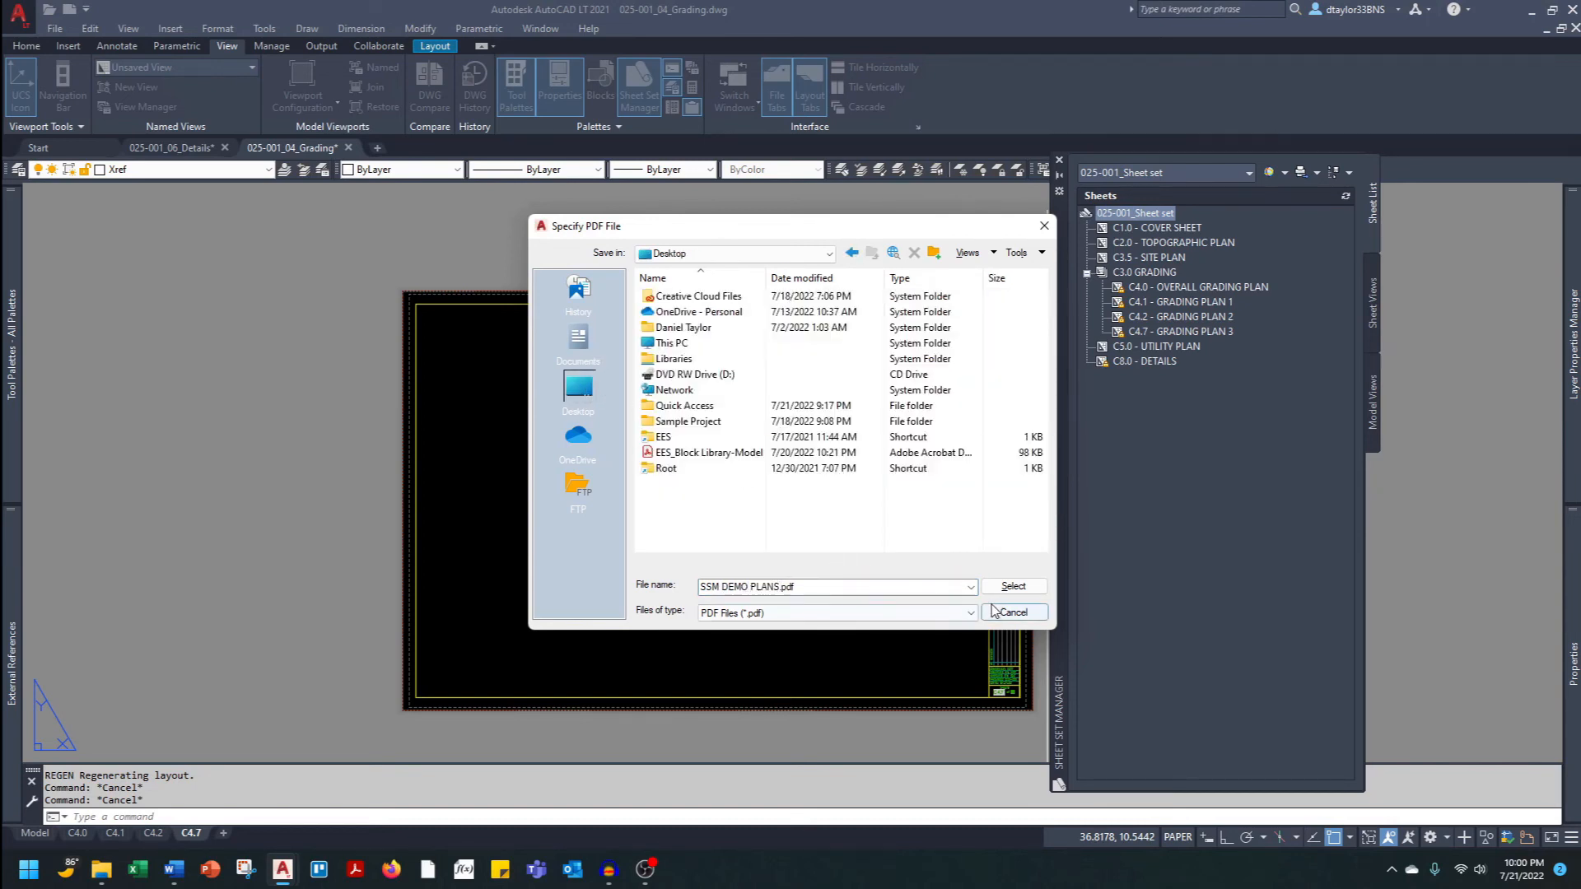
pyautogui.click(1013, 587)
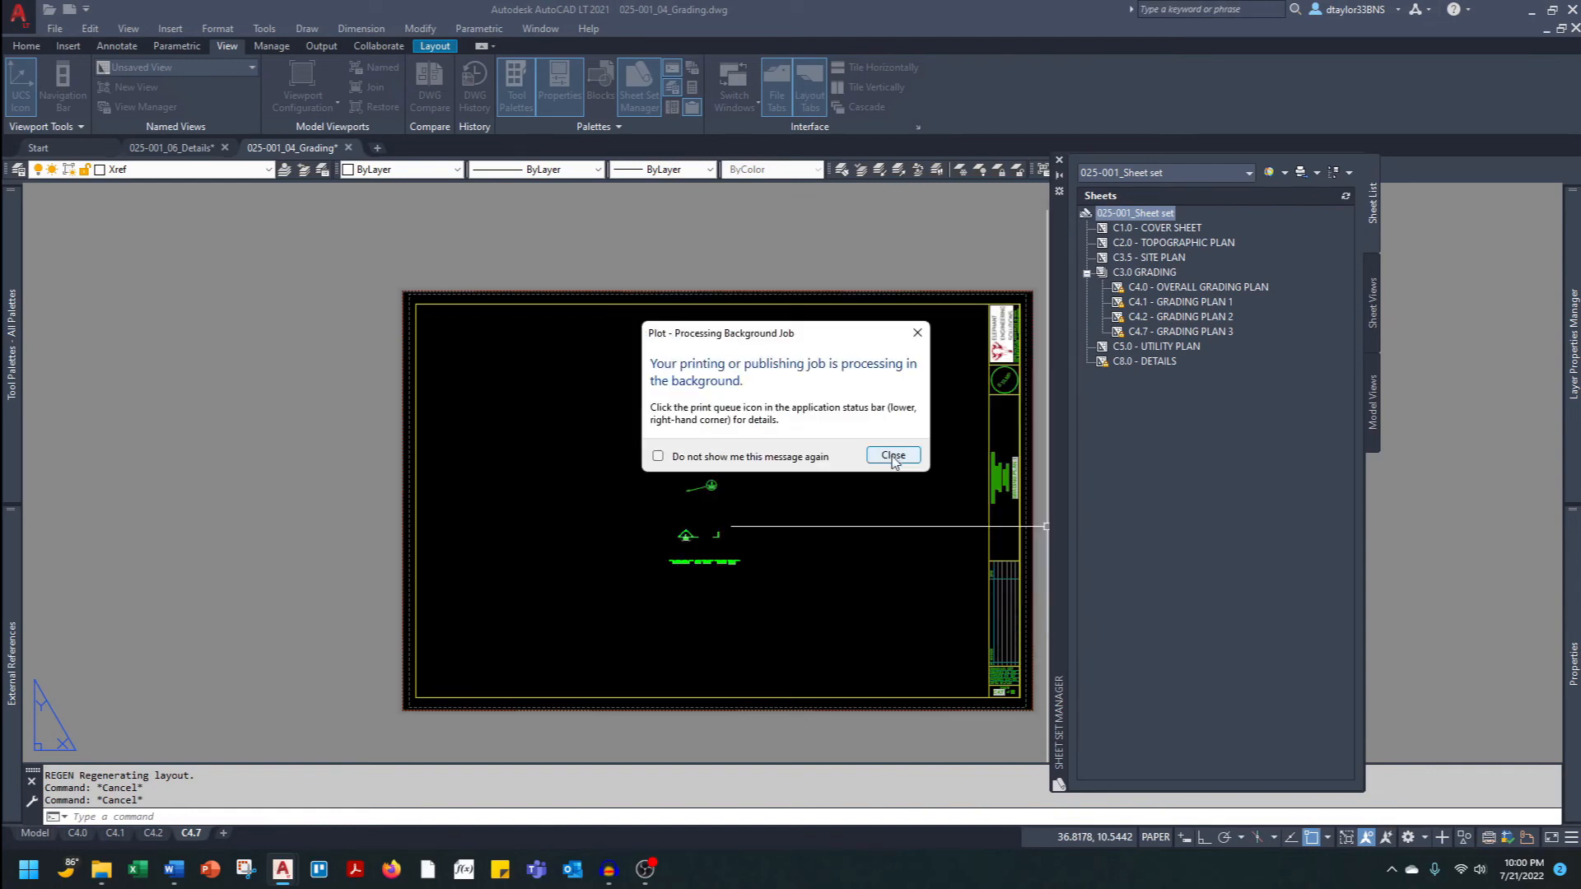
pyautogui.click(892, 458)
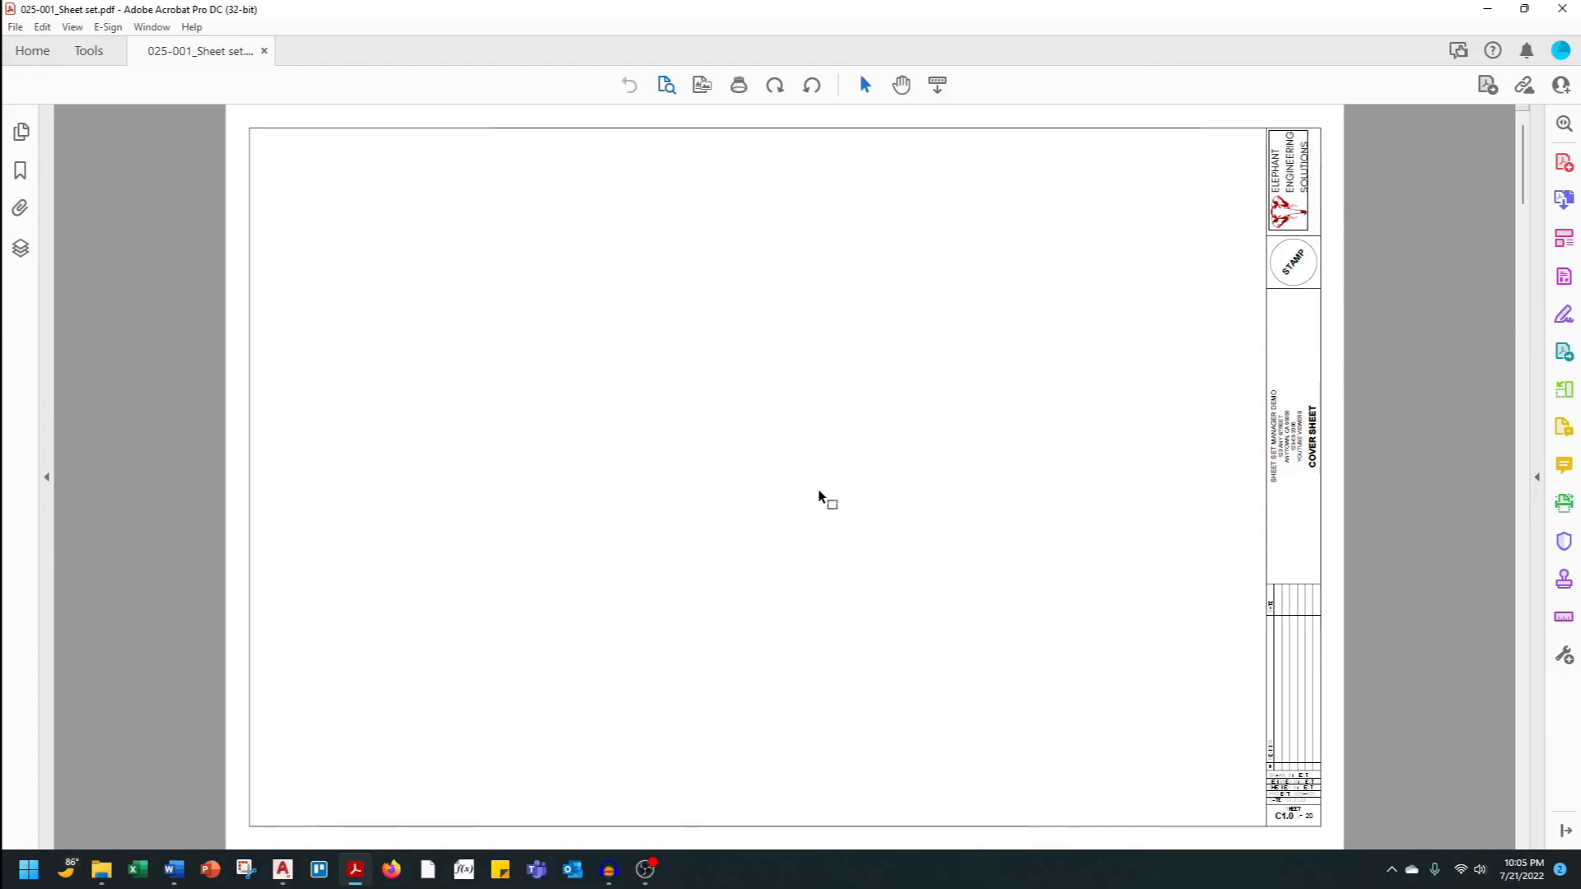
# Look through the pages of the published sheet set PDF in Adobe Acrobat, starting from the cover sheet.
pyautogui.scroll(-1, 1184, 546)
pyautogui.scroll(-1, 1184, 546)
pyautogui.scroll(-4, 1185, 546)
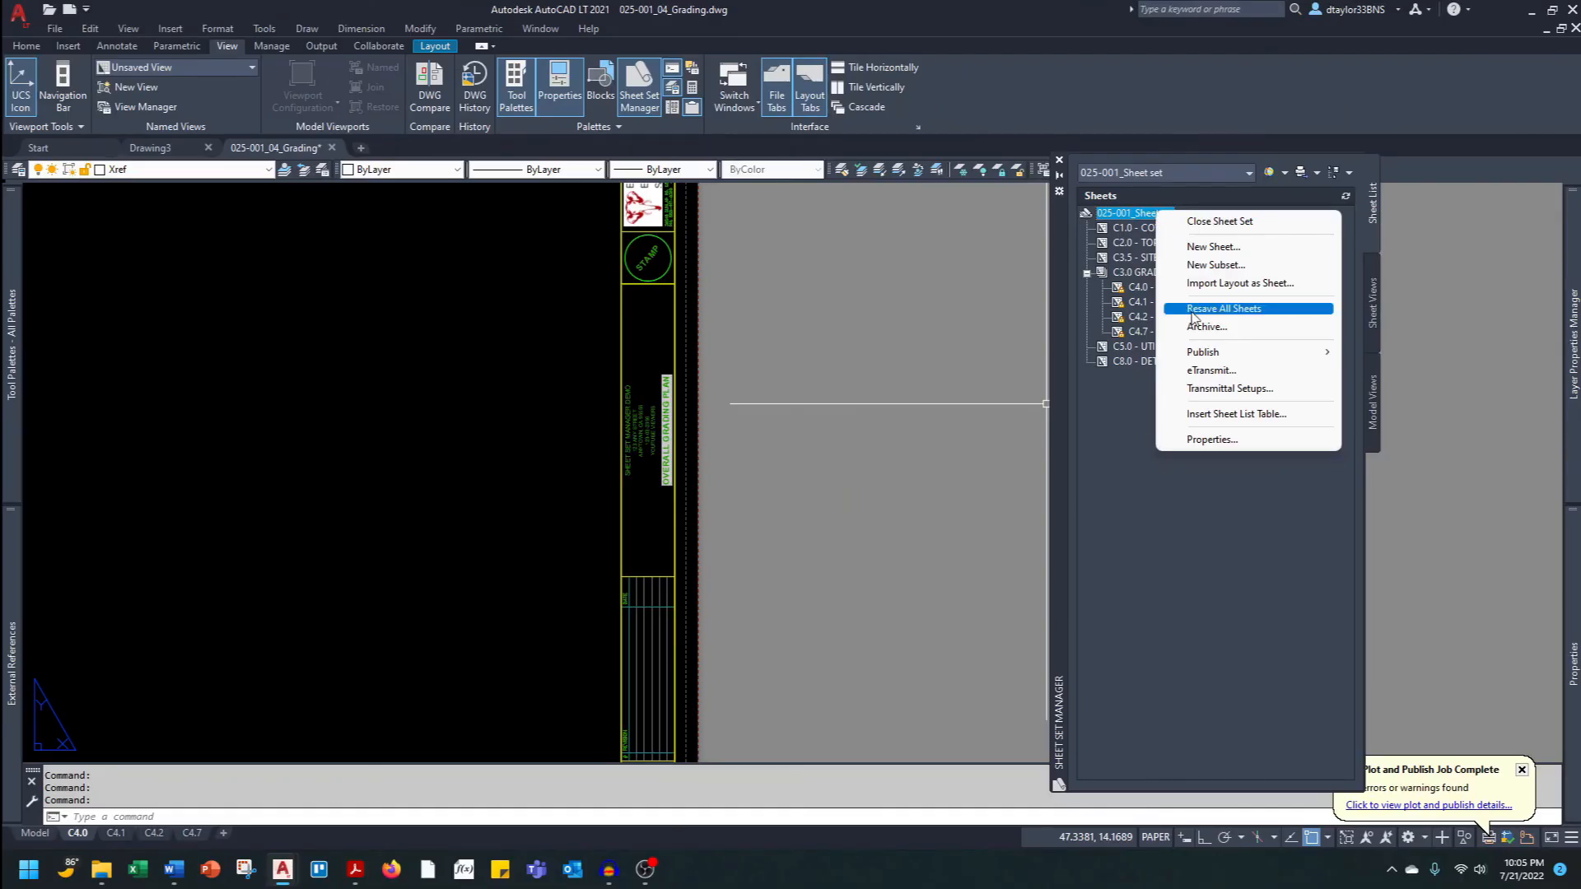
pyautogui.moveTo(1217, 360)
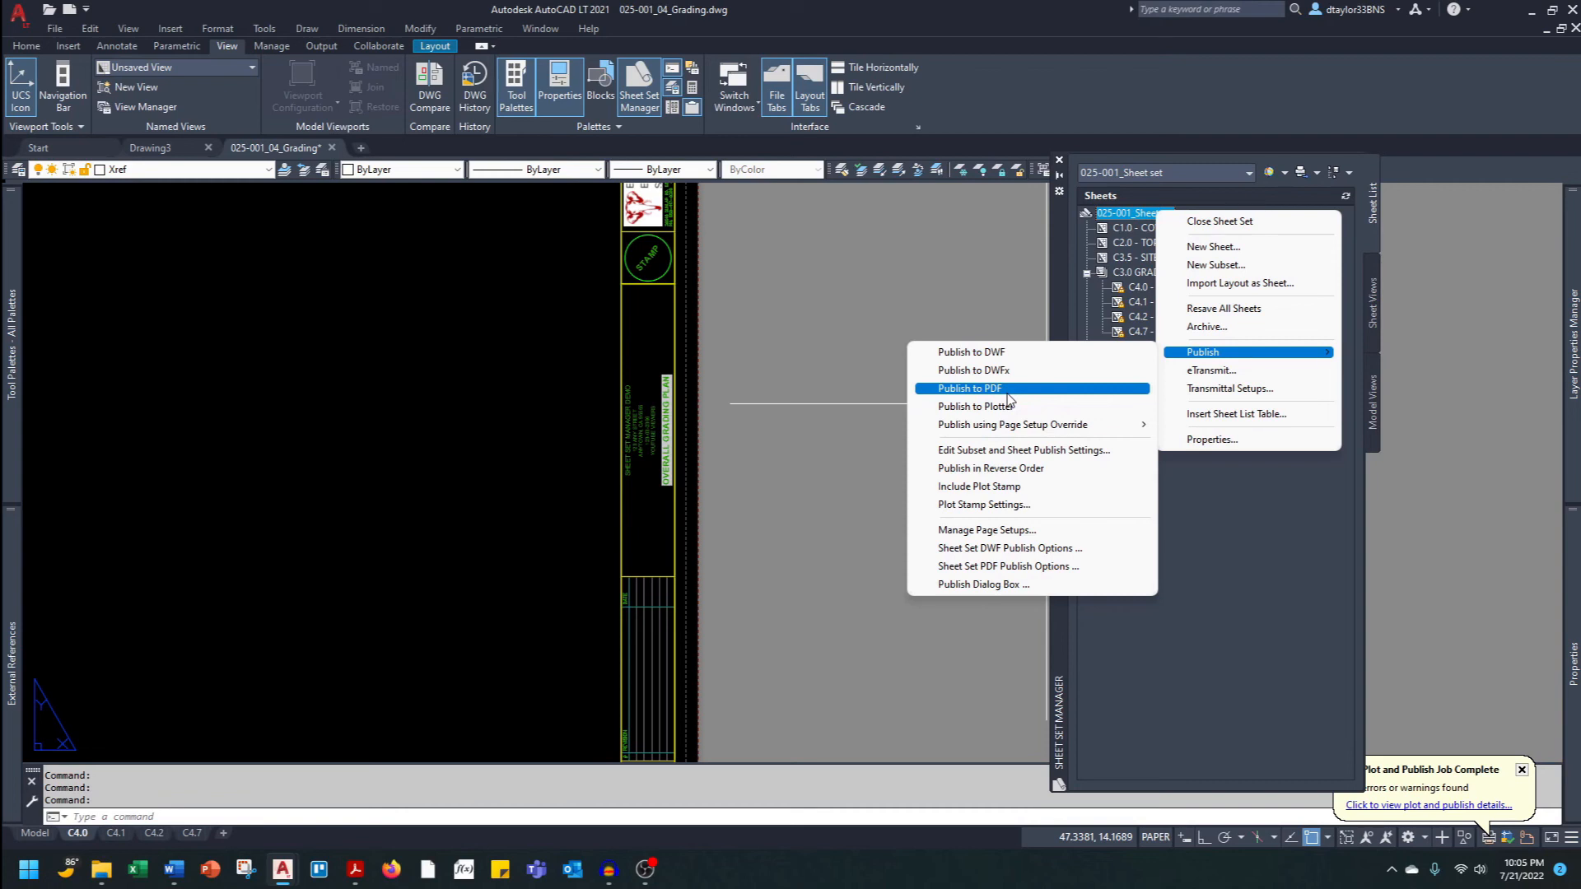
pyautogui.click(342, 445)
# Apply the 8.5X11 PDF (L) page setup to layout C4.0 without plotting it.
pyautogui.scroll(-2, 335, 445)
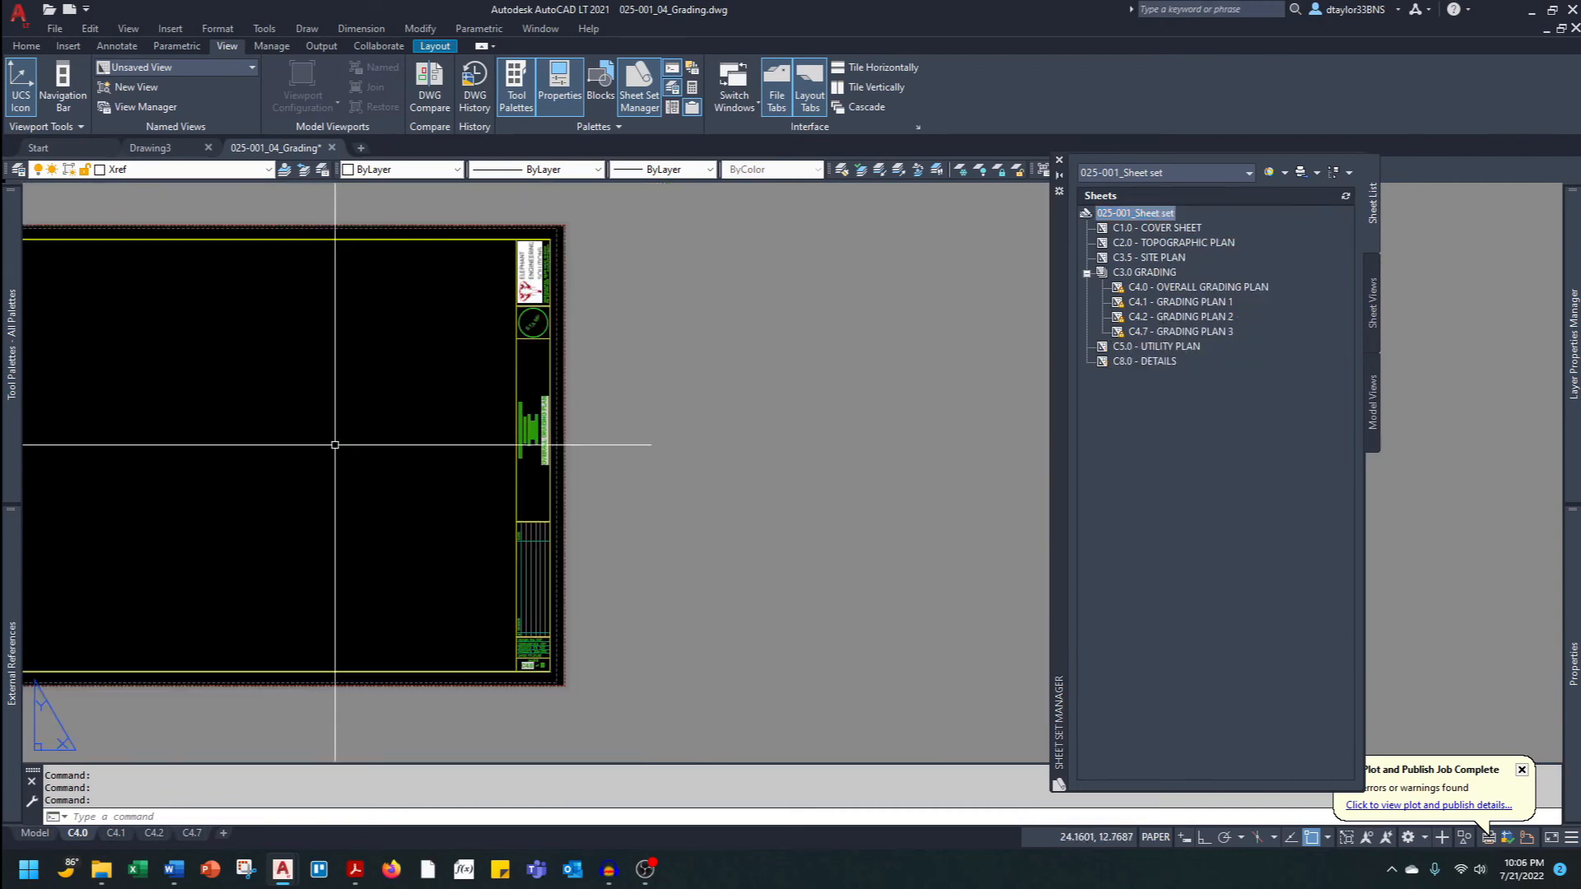
pyautogui.moveTo(335, 445); pyautogui.dragTo(807, 451, button='middle')
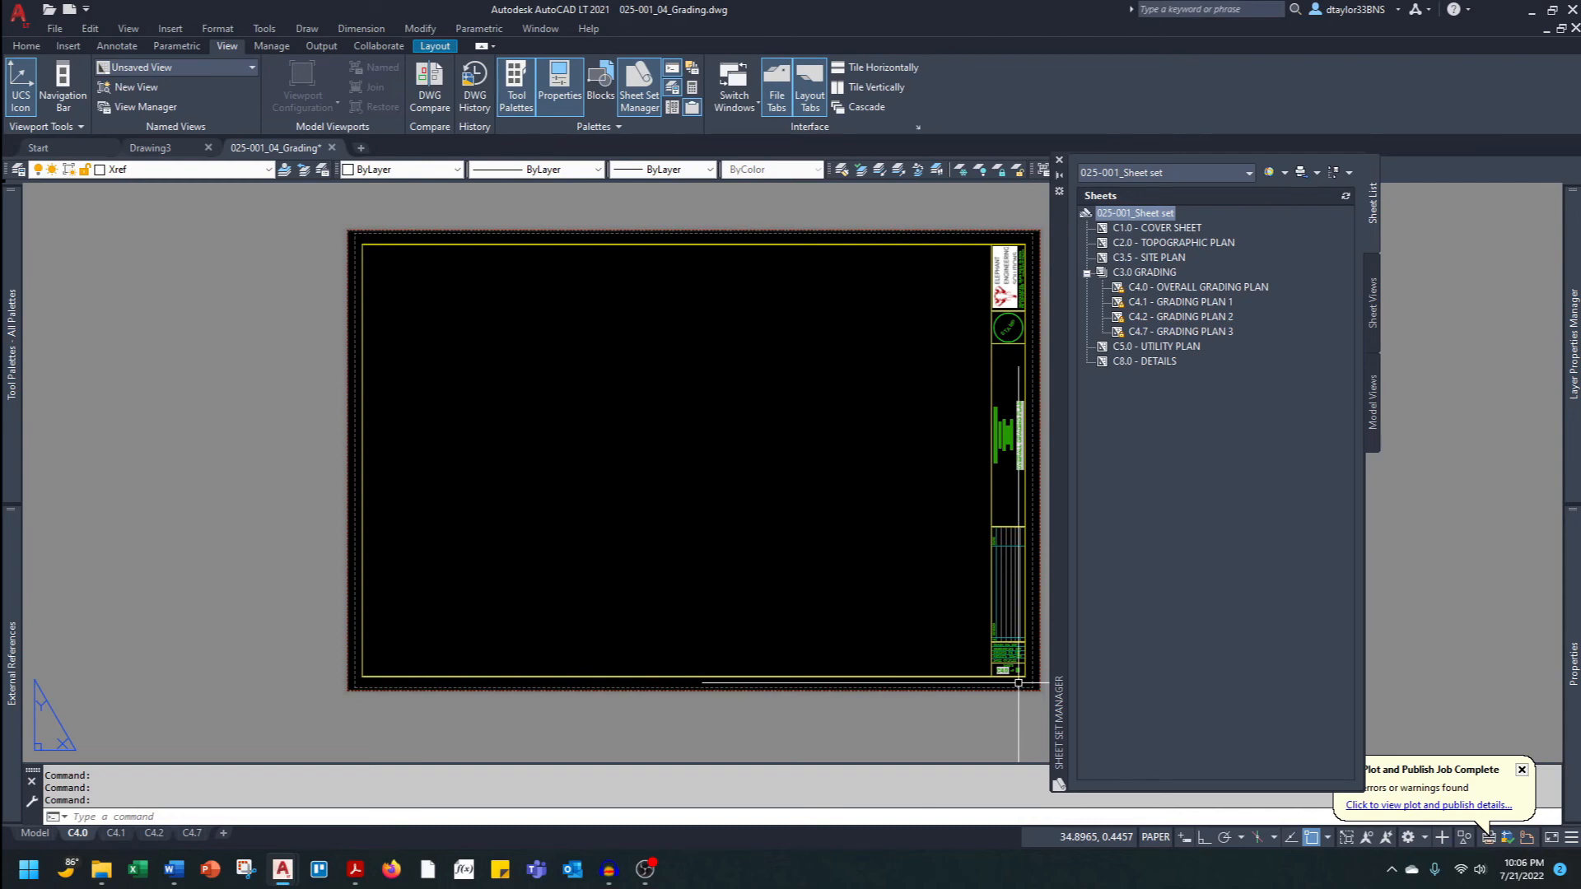
pyautogui.hotkey('ctrl', 'p')
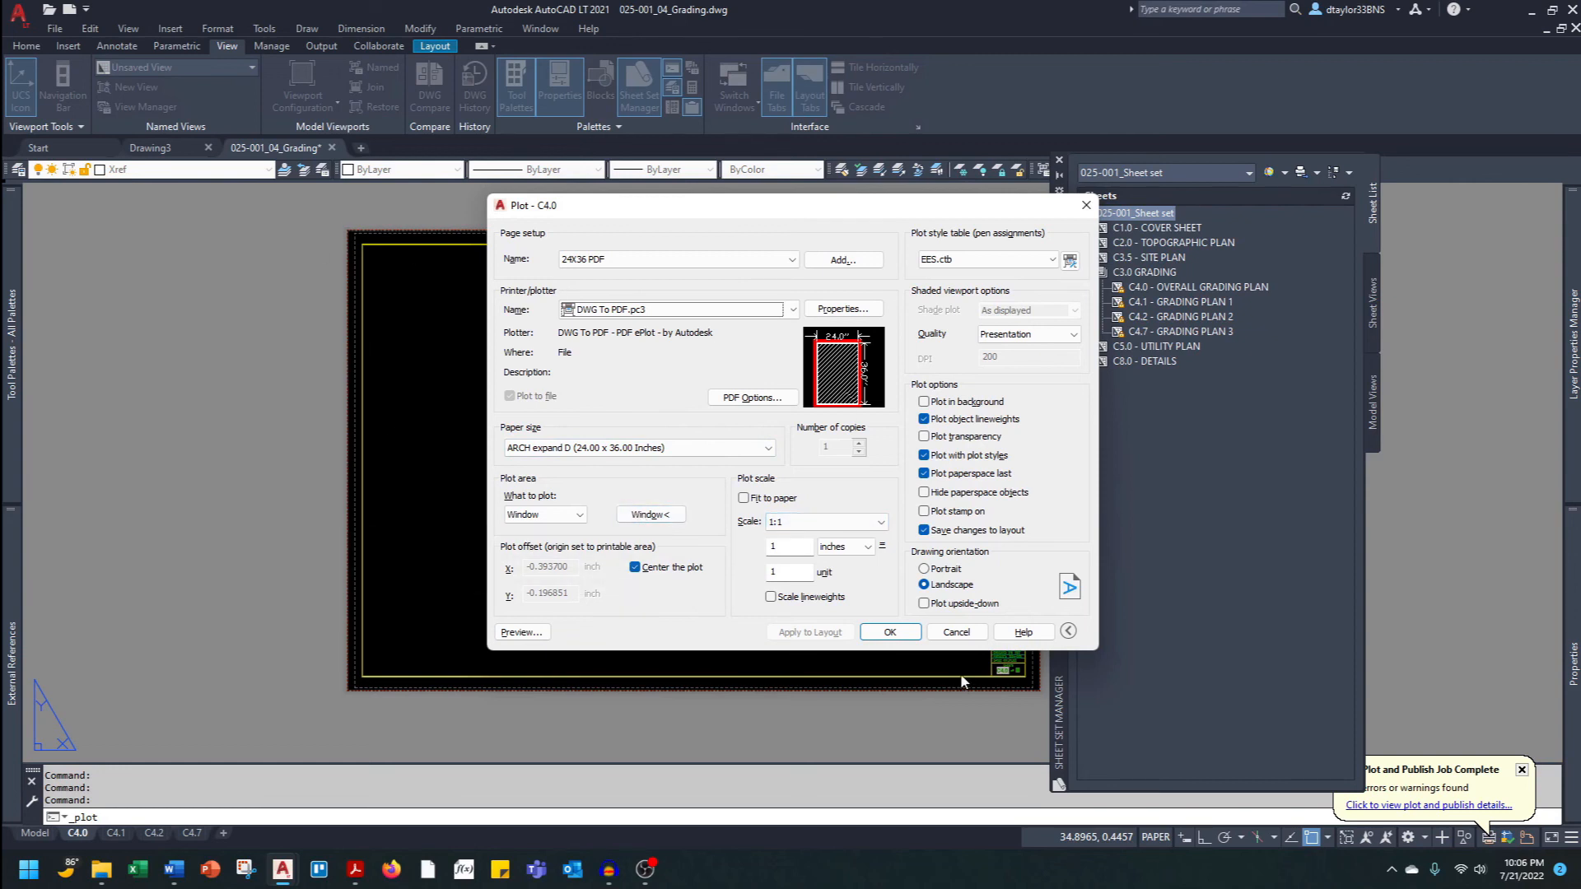
pyautogui.moveTo(625, 205); pyautogui.dragTo(298, 198)
pyautogui.click(346, 252)
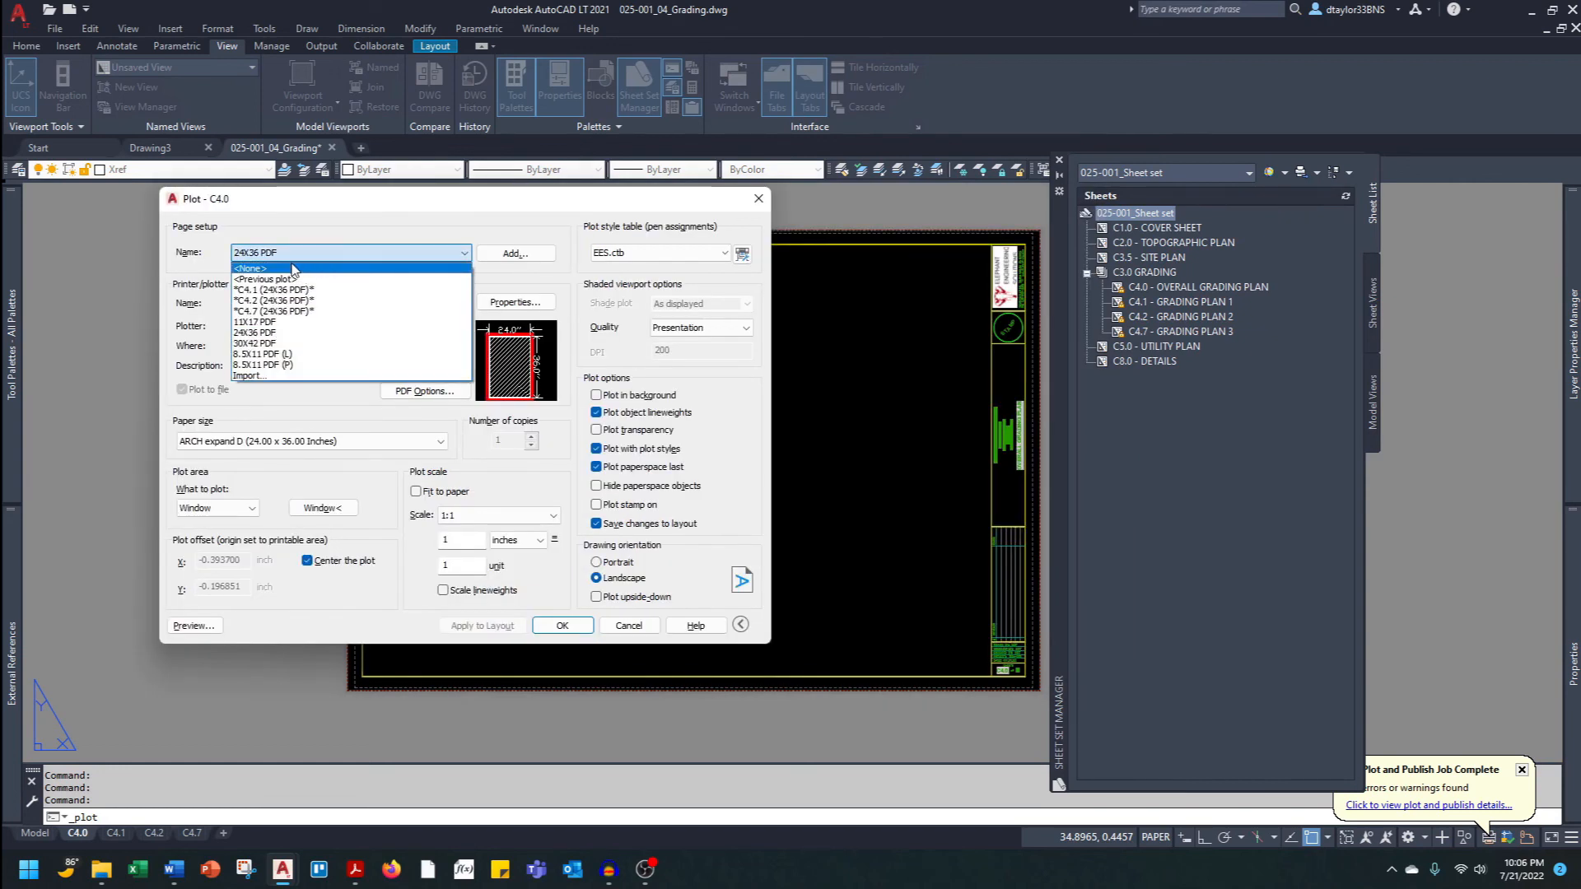
pyautogui.click(262, 354)
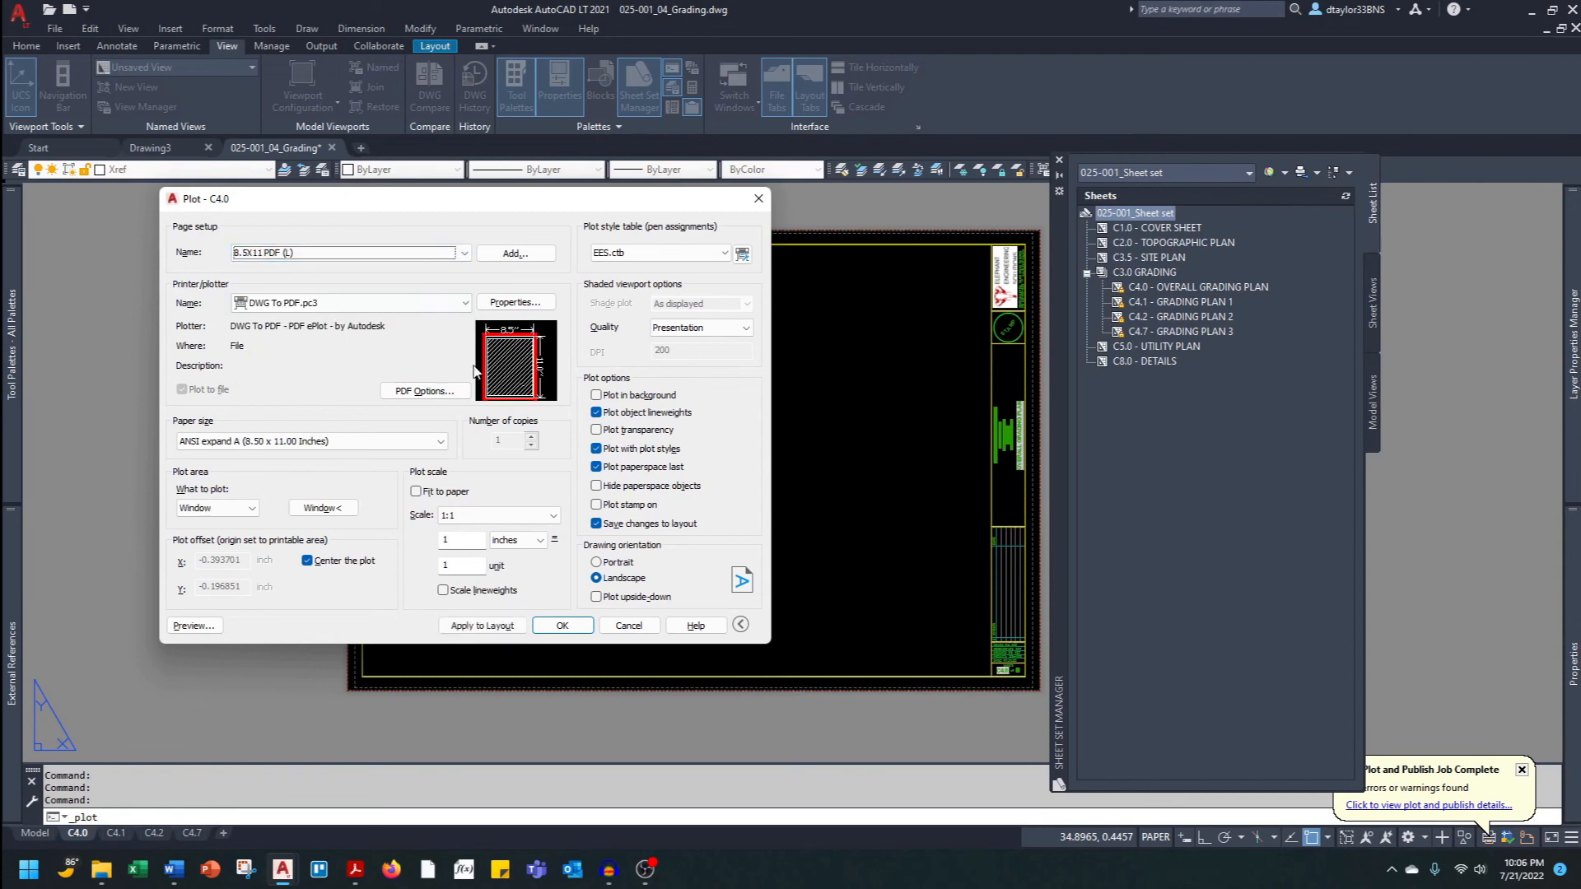
pyautogui.click(494, 626)
pyautogui.click(630, 631)
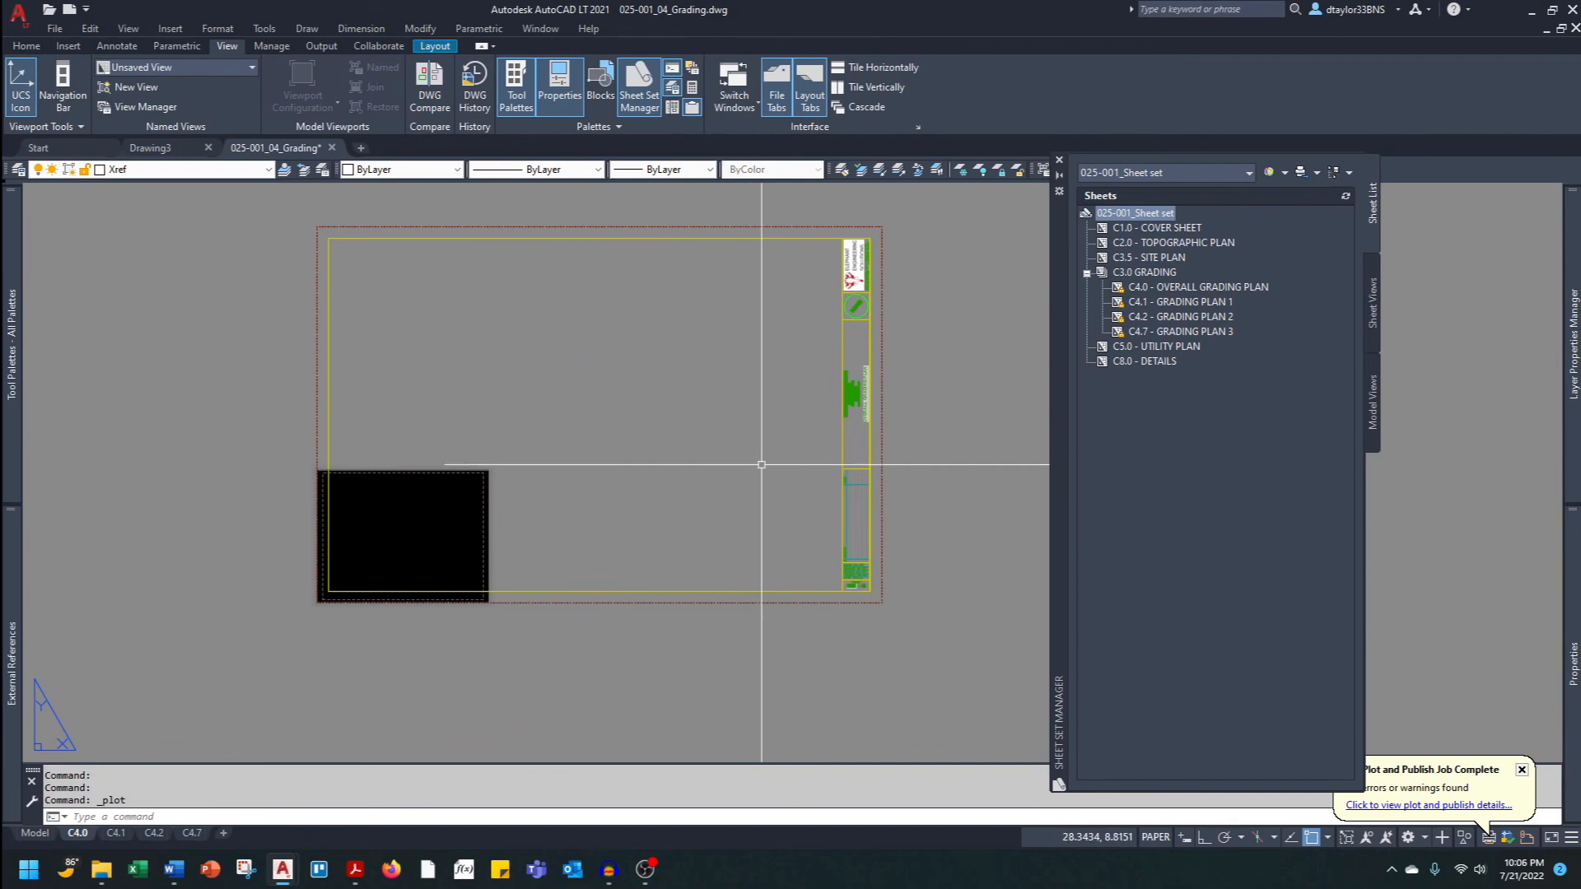
# Publish only sheet C4.0 - OVERALL GRADING PLAN to a PDF on the Desktop and view the page fitted in Acrobat.
pyautogui.rightClick(1184, 288)
pyautogui.moveTo(1230, 431)
pyautogui.click(1021, 464)
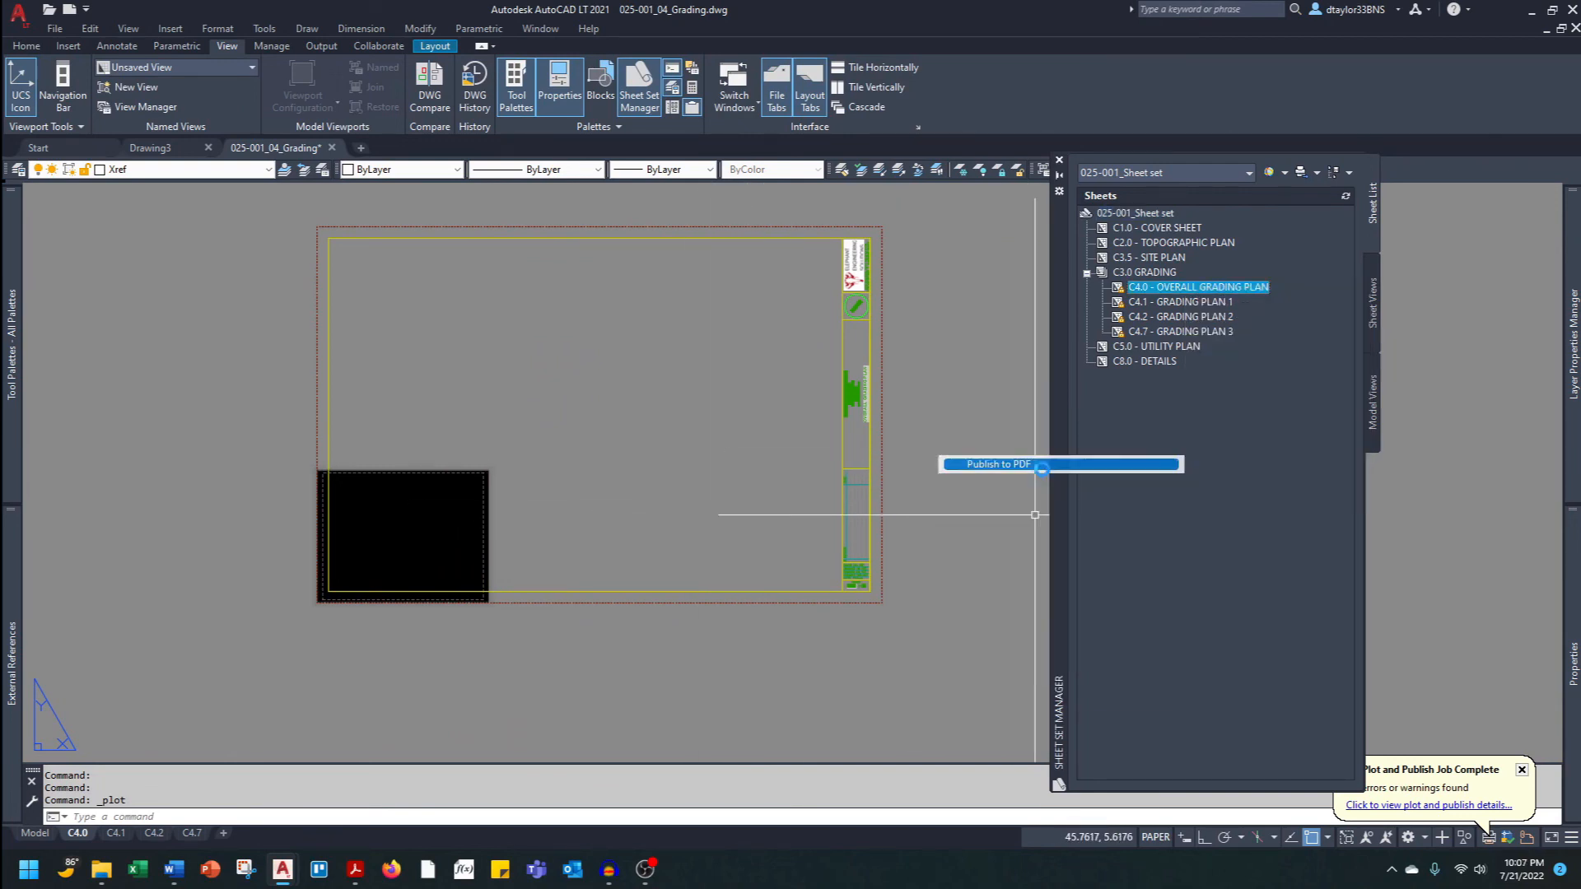
pyautogui.click(577, 388)
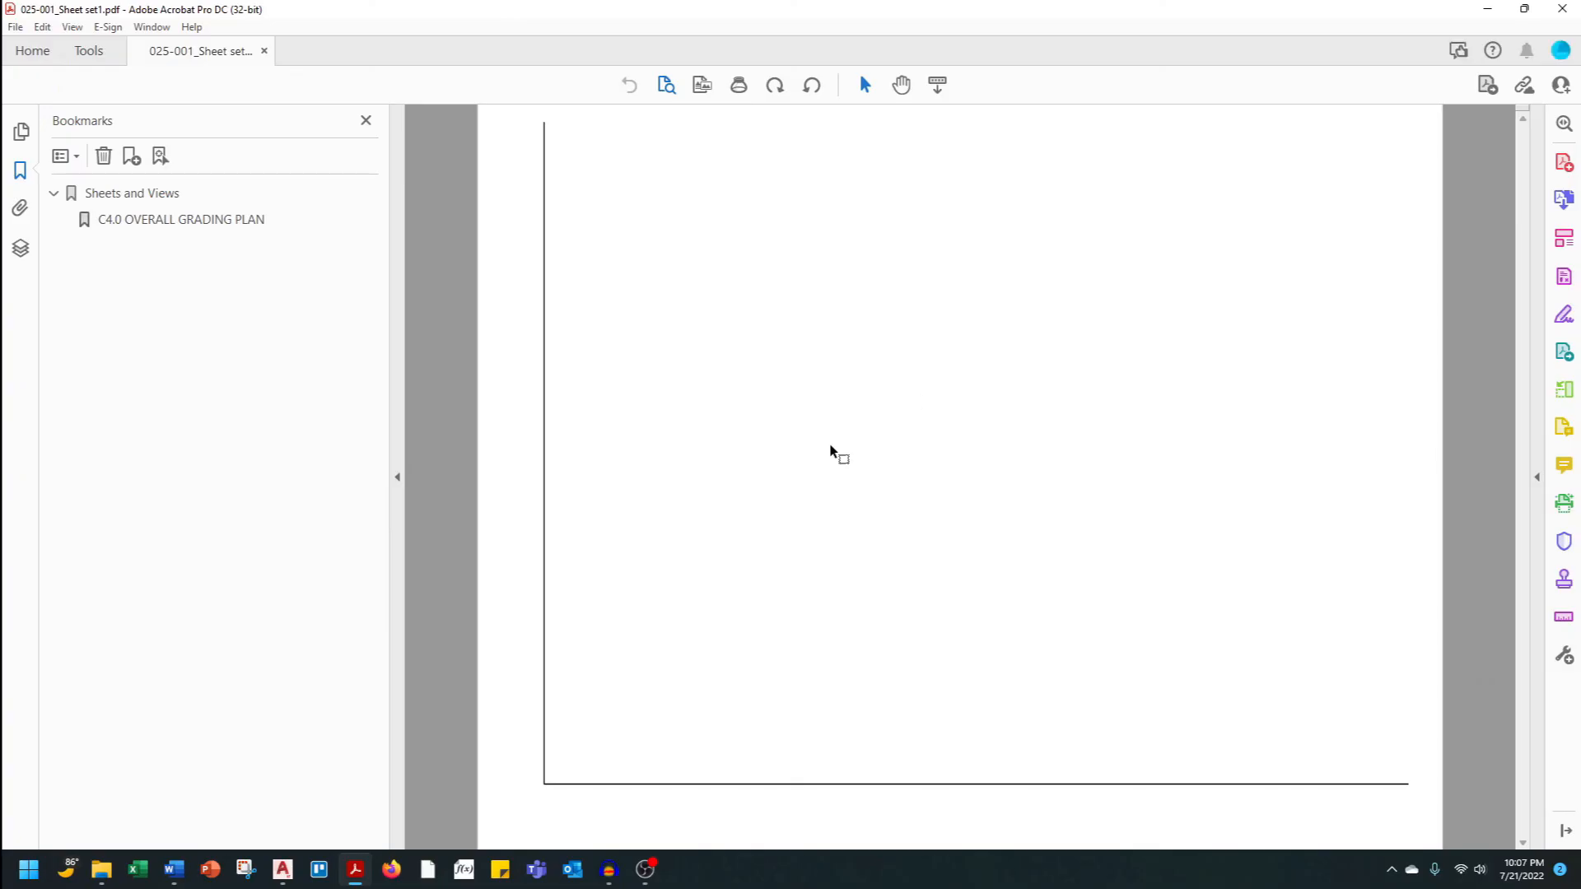
pyautogui.hotkey('ctrl', '0')
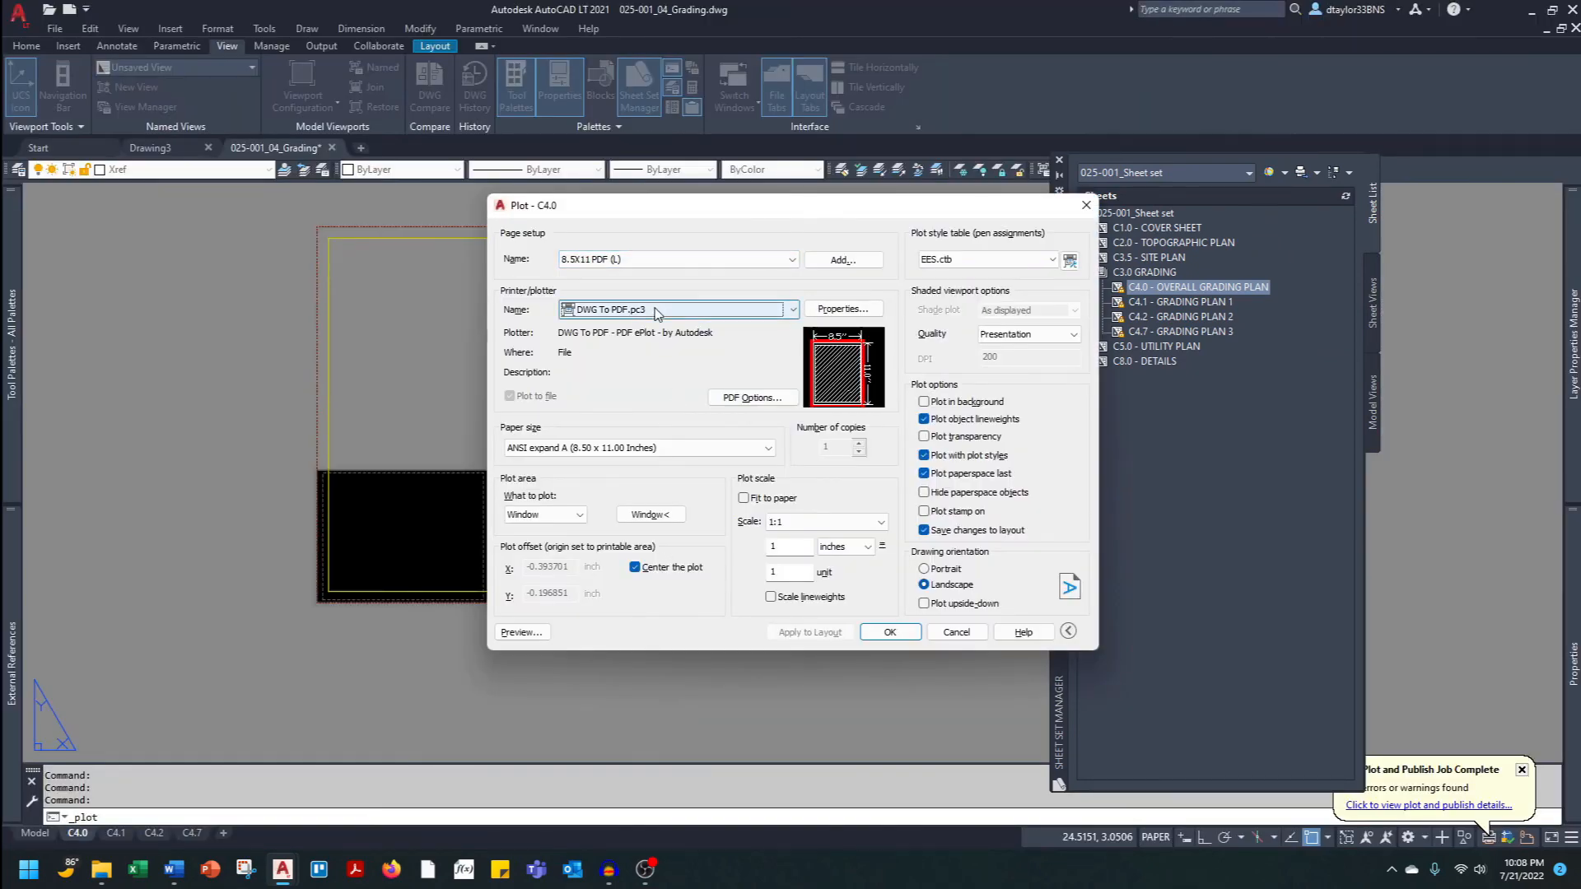
# Choose the 24X36 PDF page setup for layout C4.0 and confirm the plot.
pyautogui.click(645, 260)
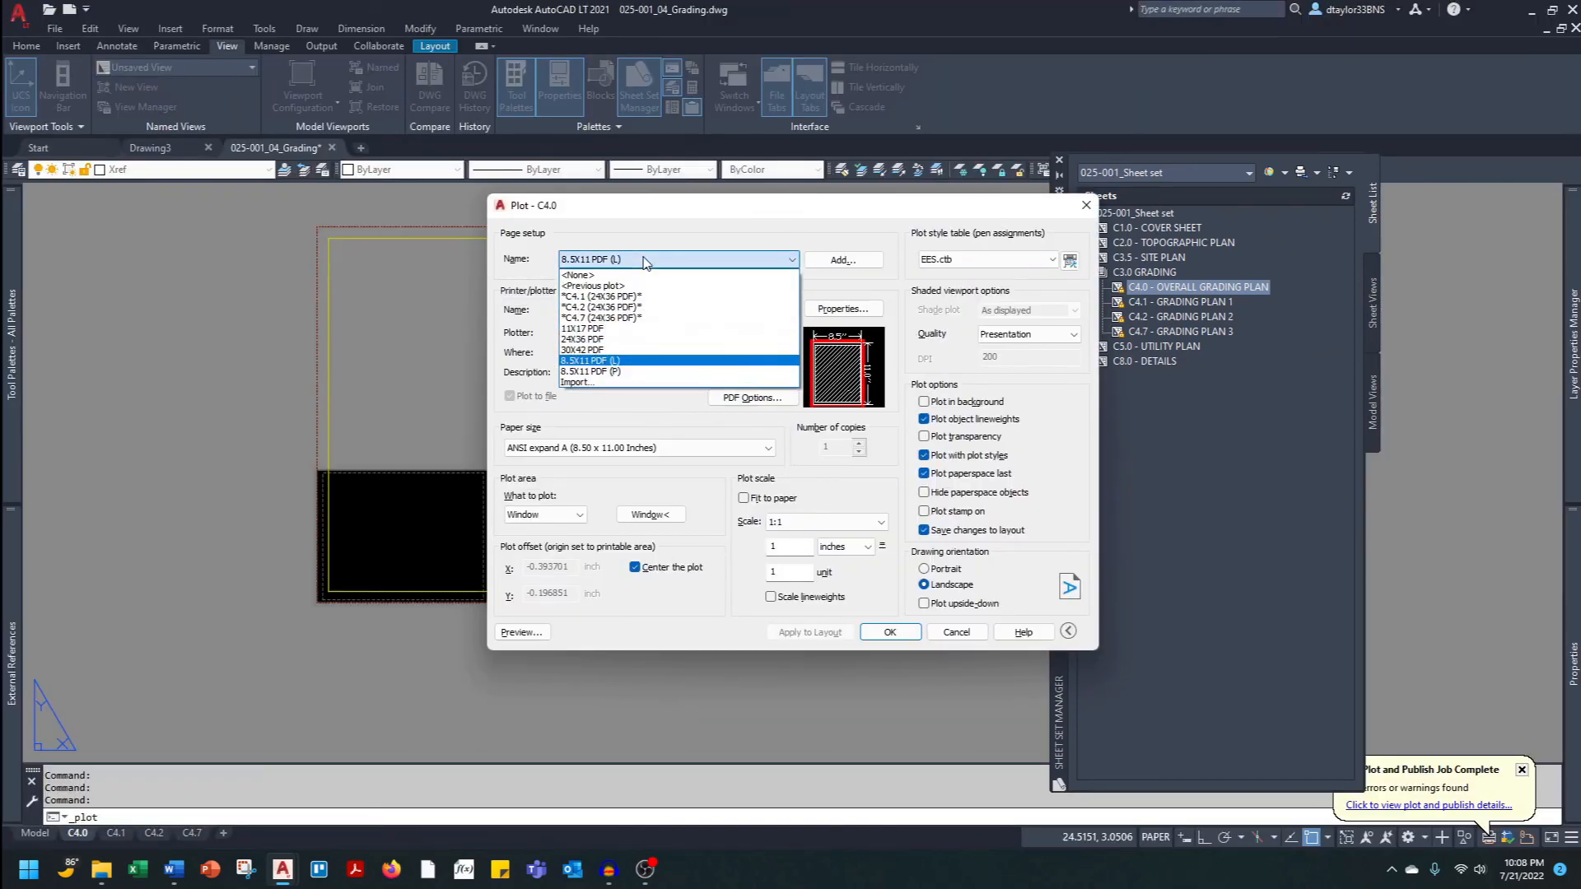
pyautogui.click(585, 339)
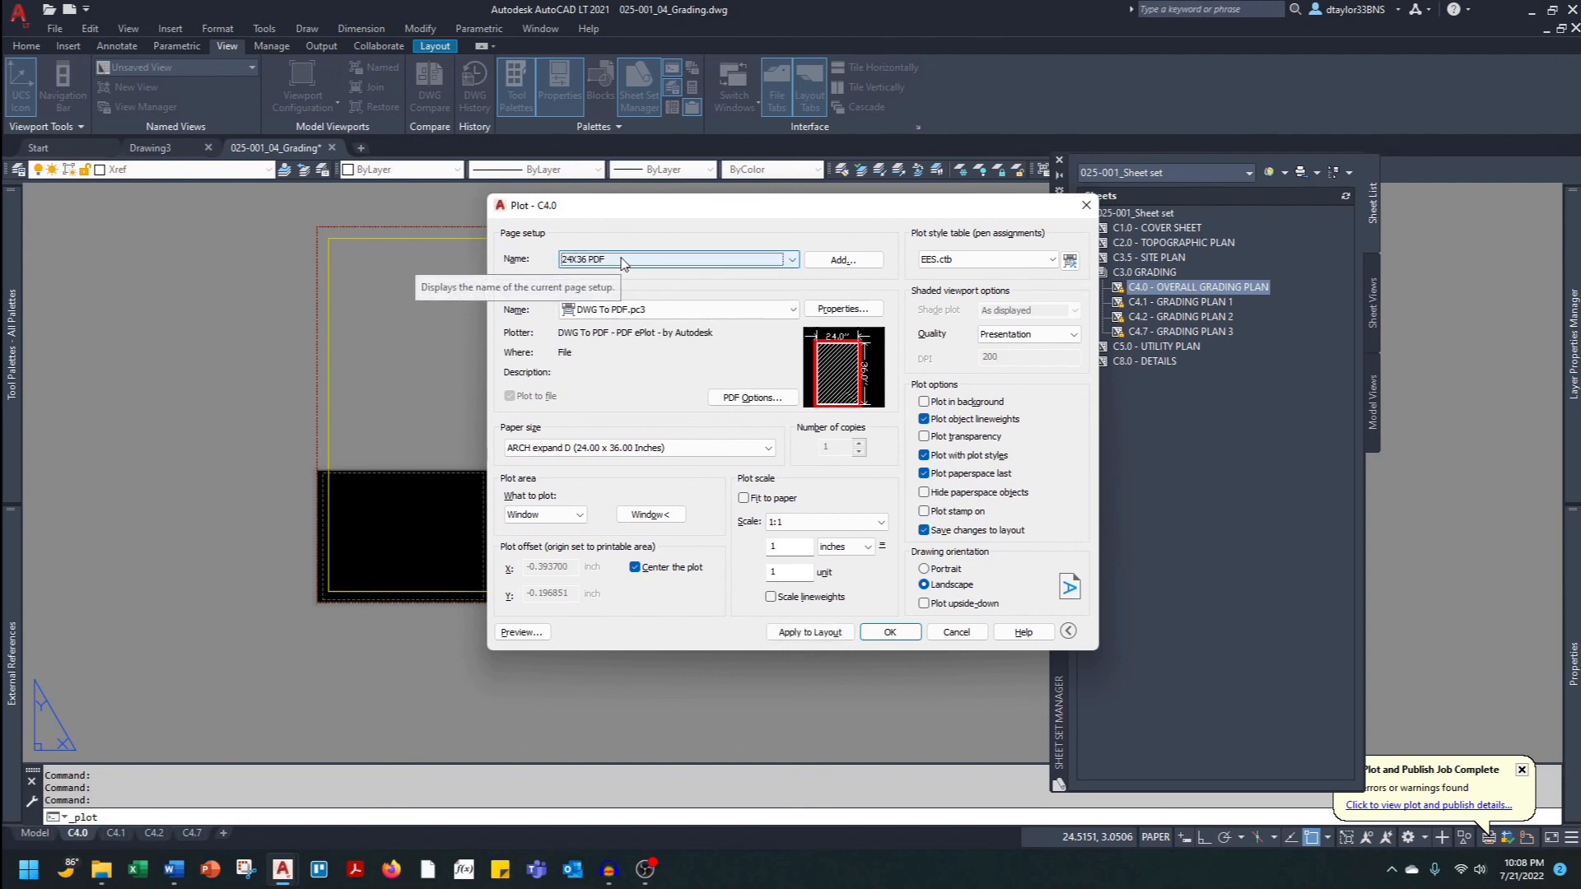
pyautogui.click(906, 631)
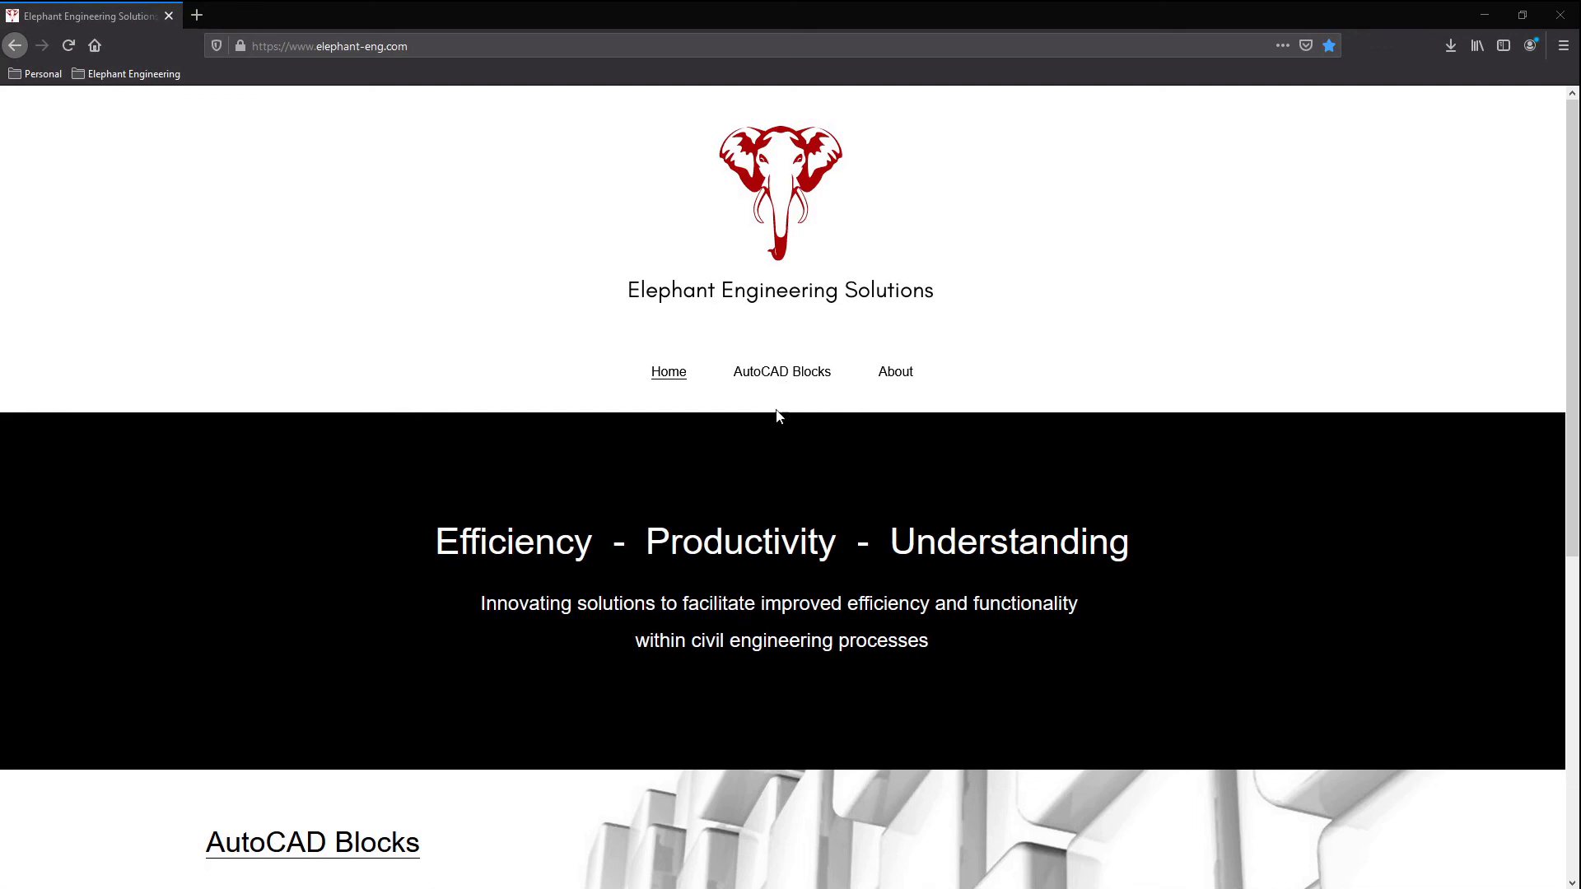
# Switch to the elephant-eng.com website and browse its full catalogue of civil engineering AutoCAD blocks.
pyautogui.scroll(-2, 773, 420)
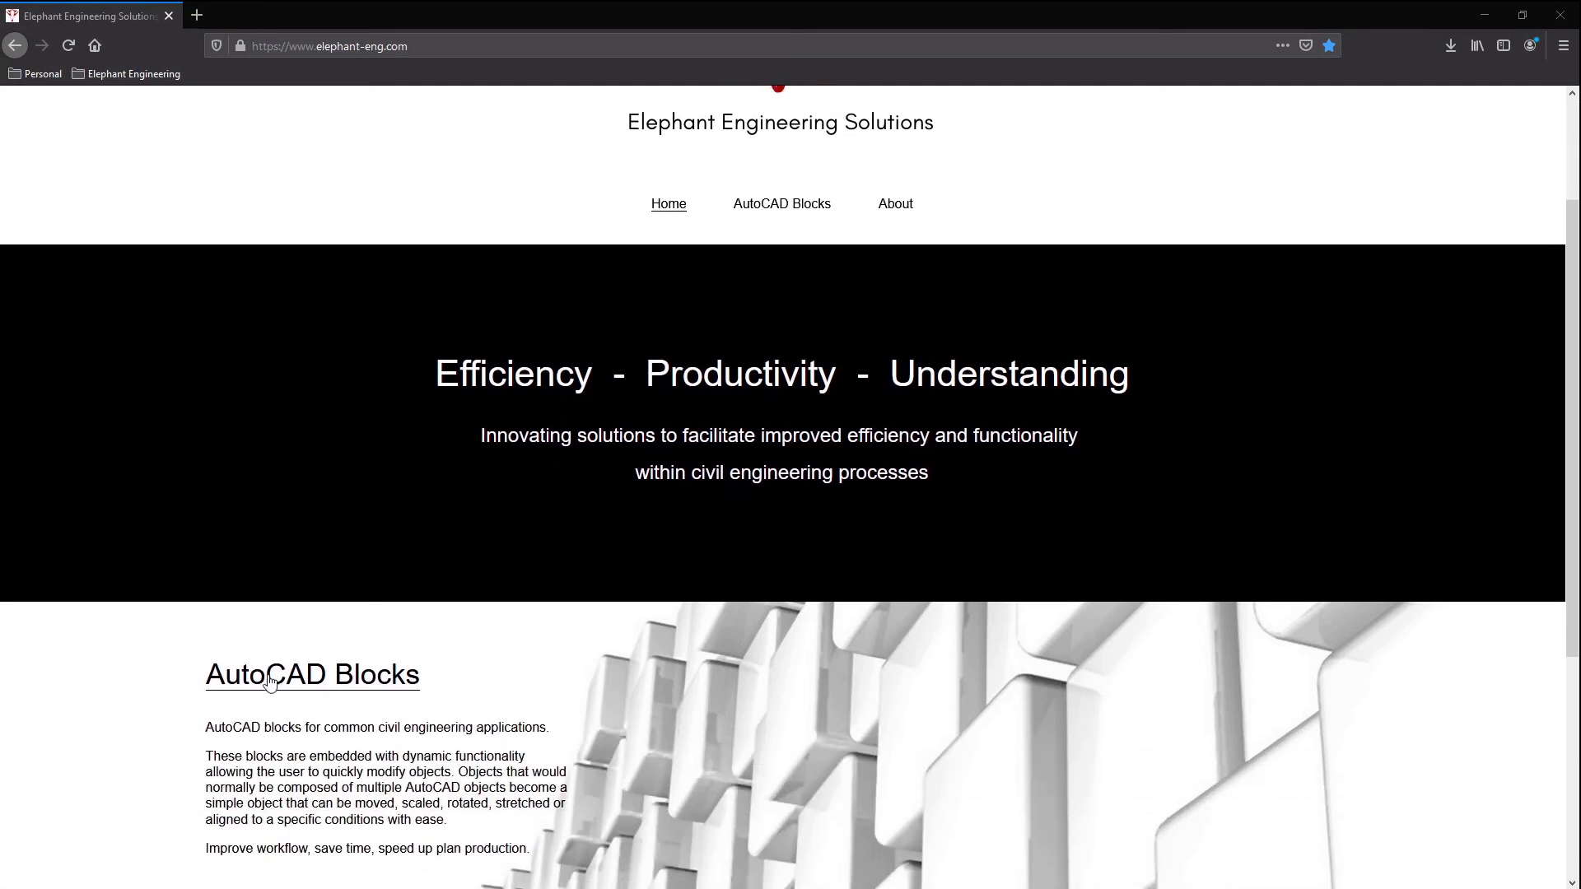
pyautogui.click(278, 681)
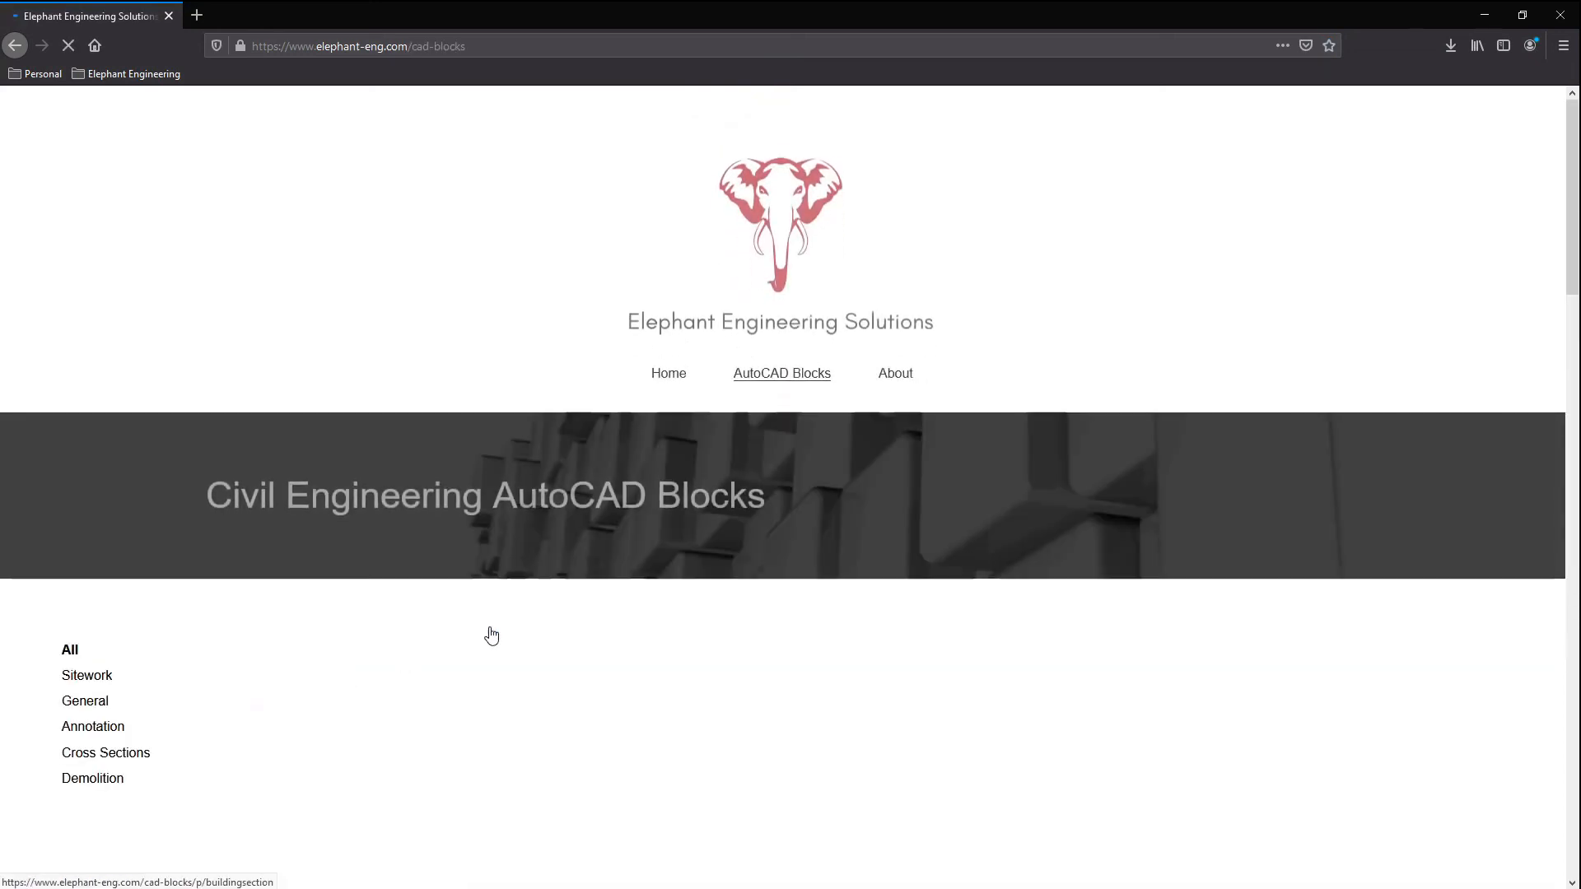
pyautogui.scroll(-8, 750, 553)
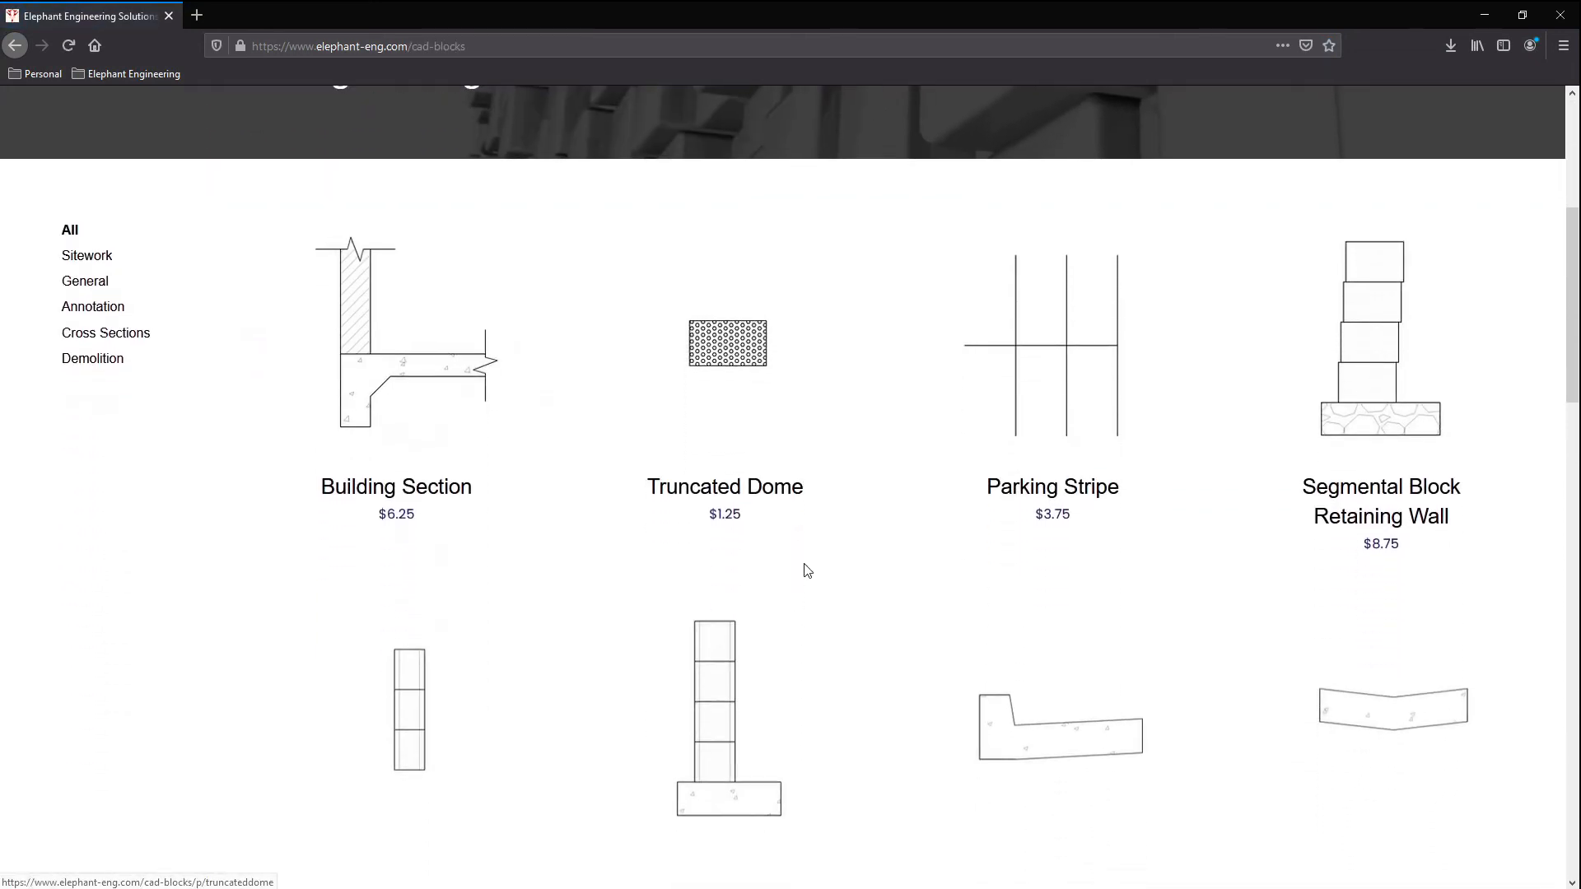
pyautogui.scroll(-8, 808, 571)
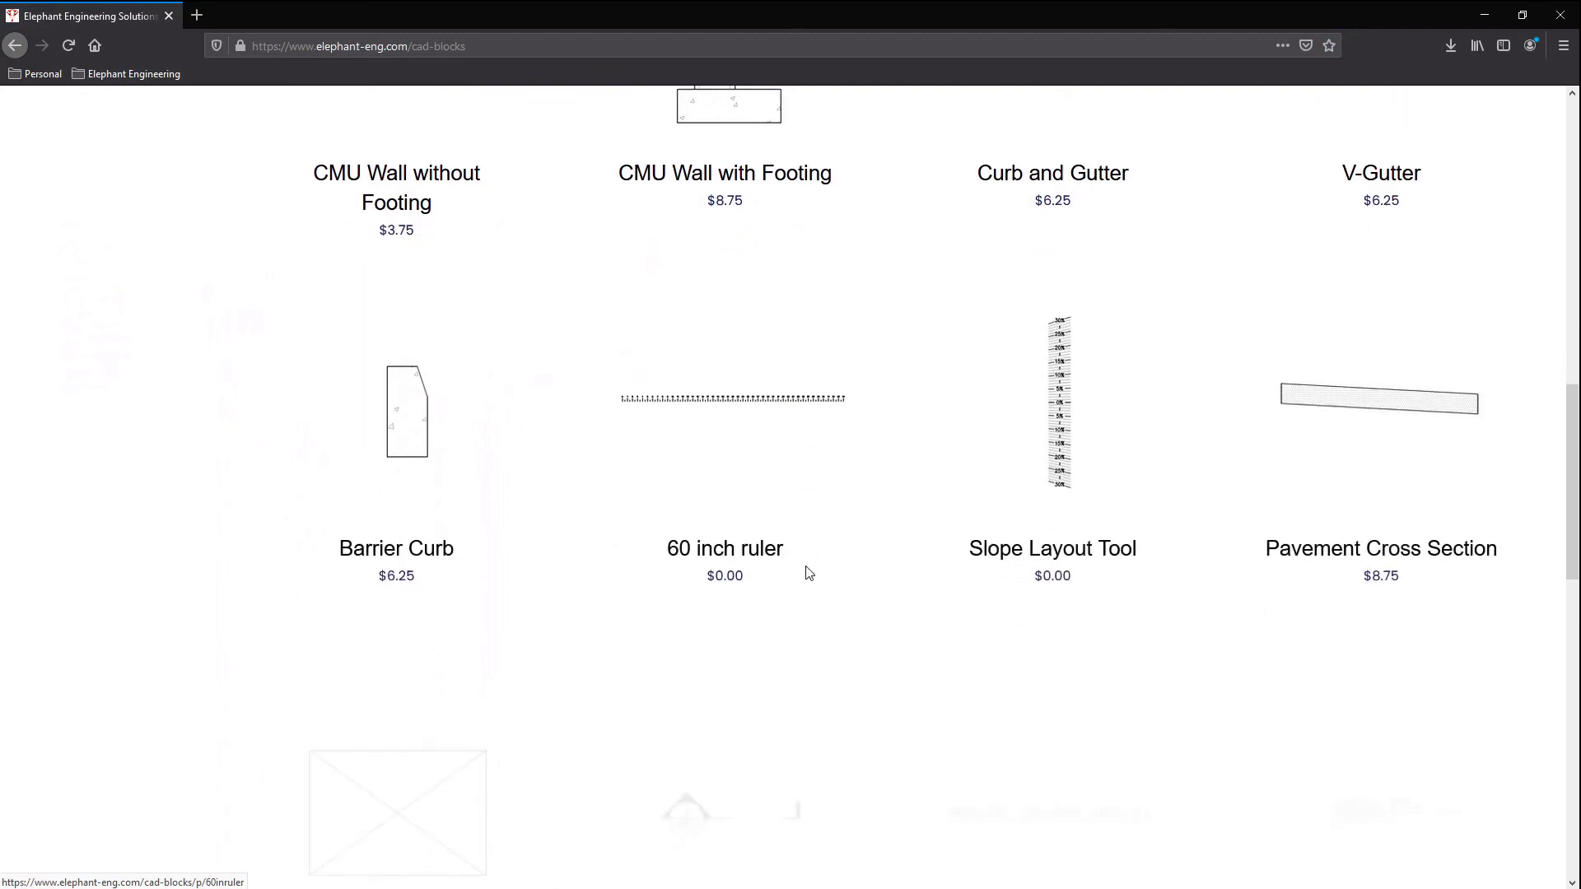
pyautogui.scroll(-8, 808, 574)
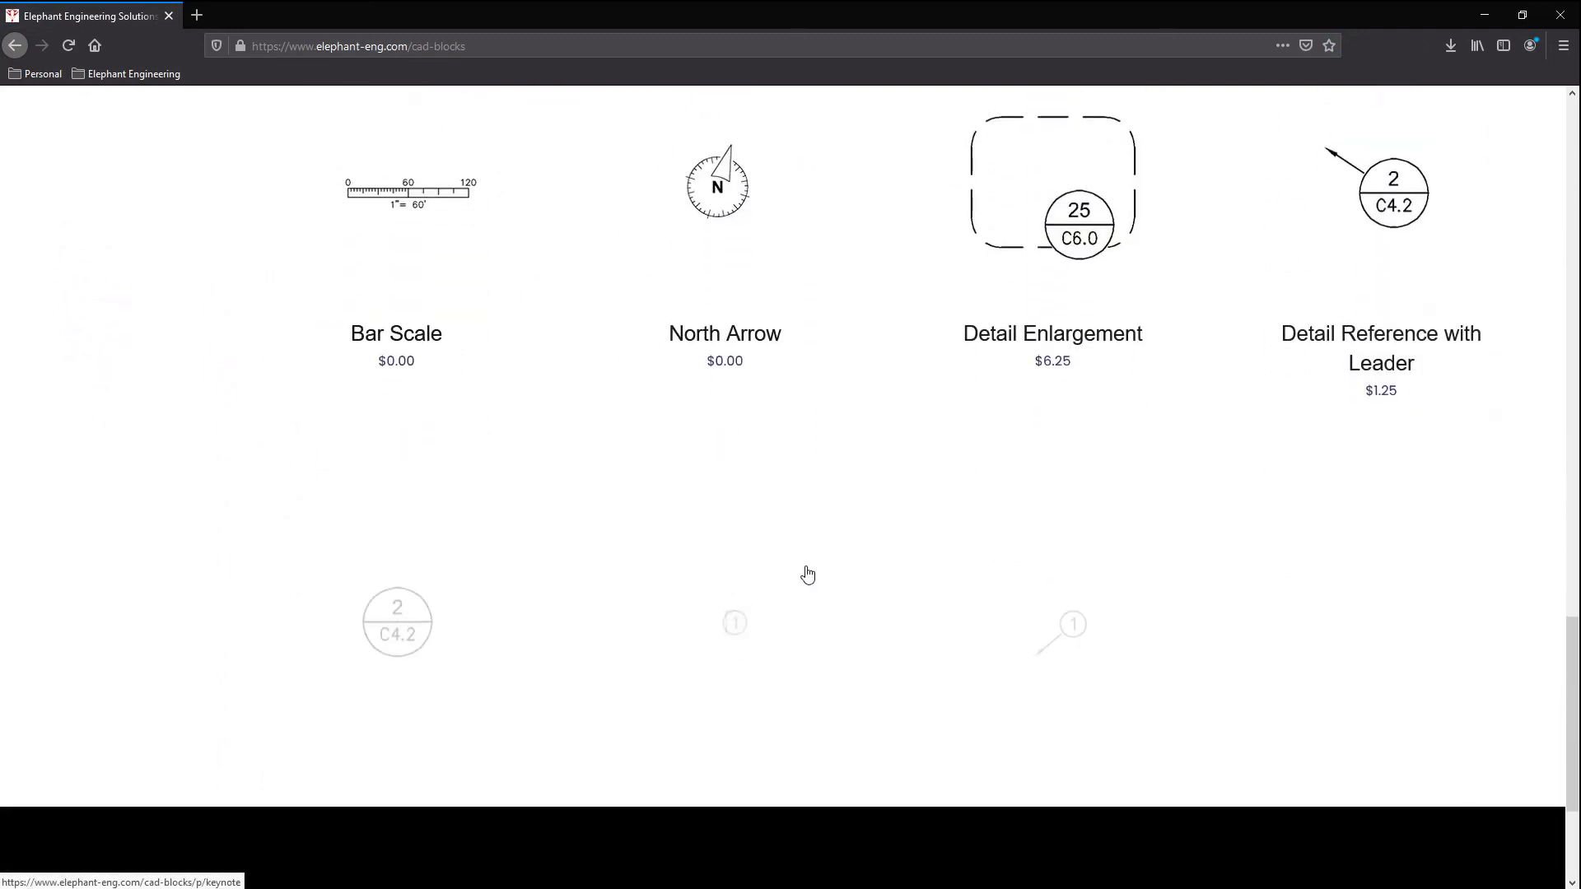
pyautogui.scroll(-3, 808, 574)
pyautogui.scroll(11, 807, 567)
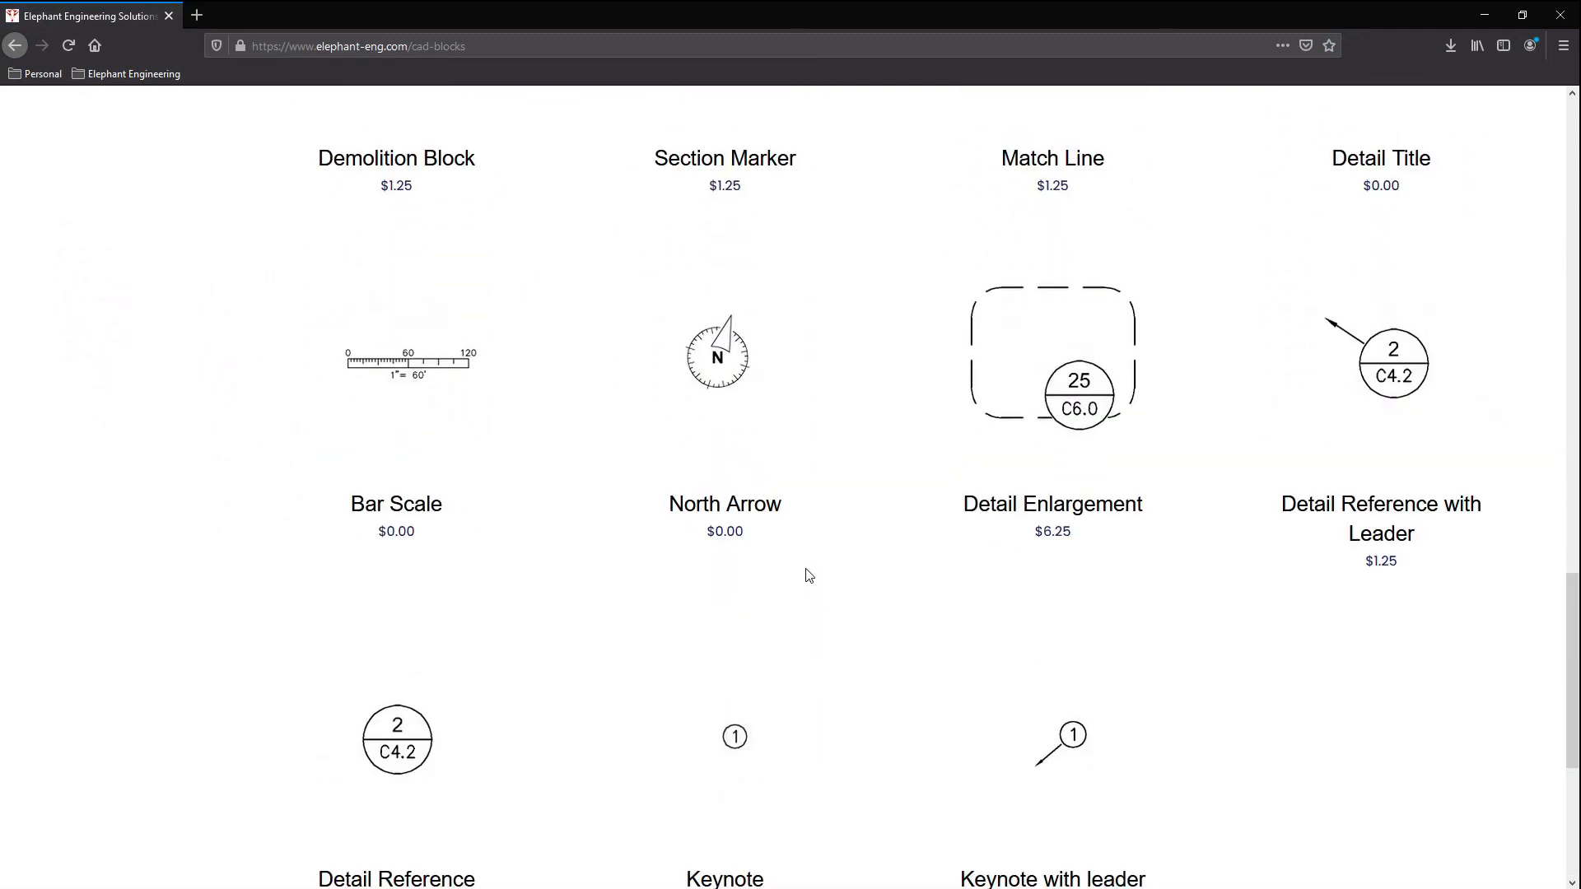
pyautogui.scroll(18, 806, 577)
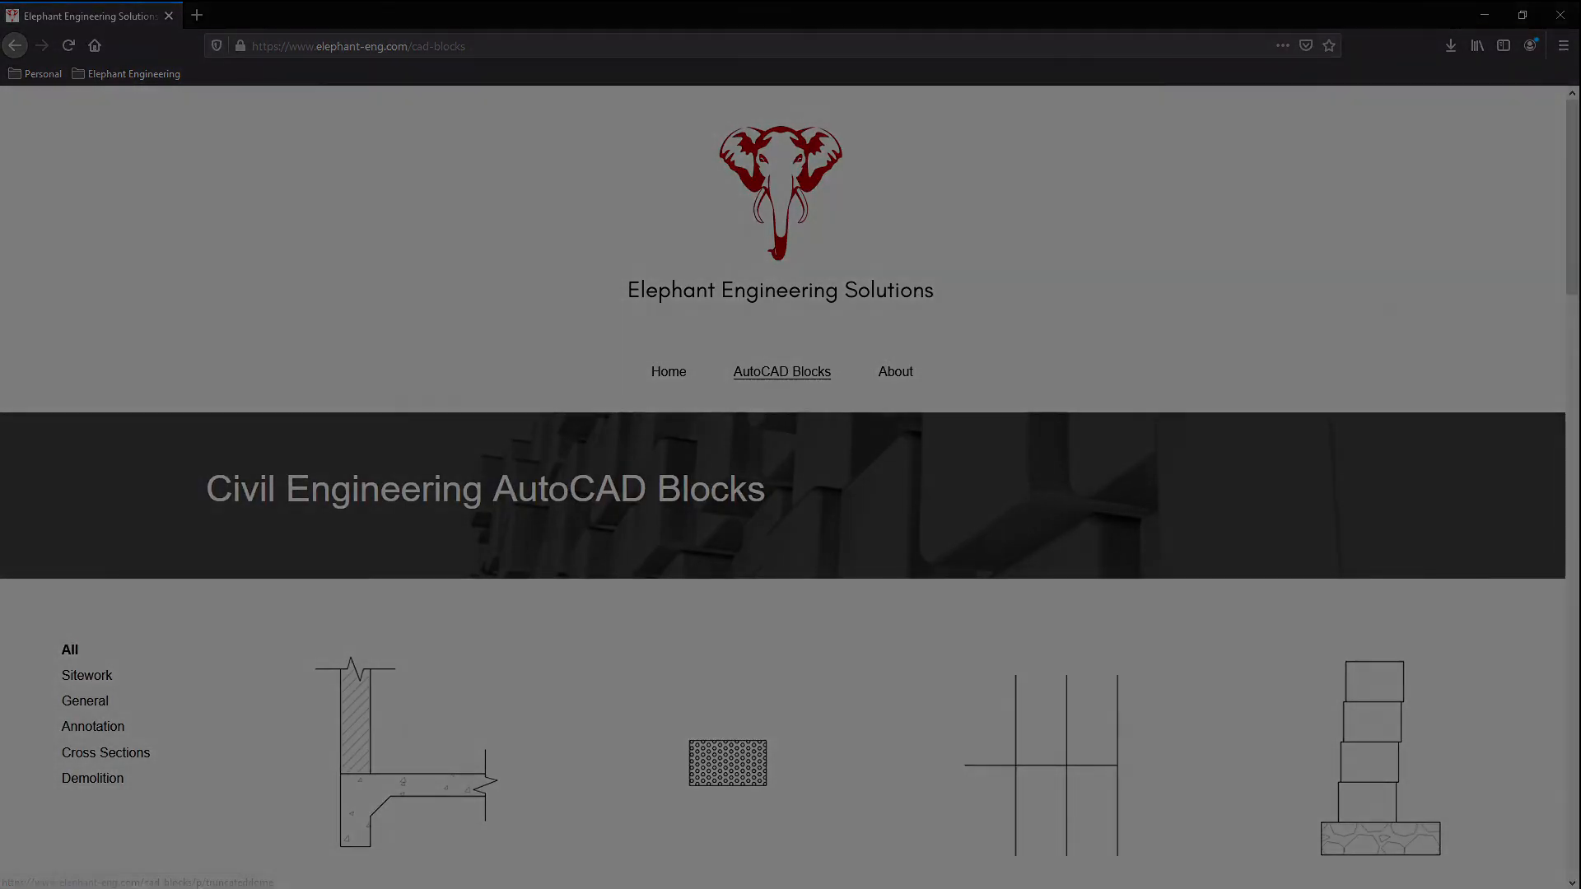